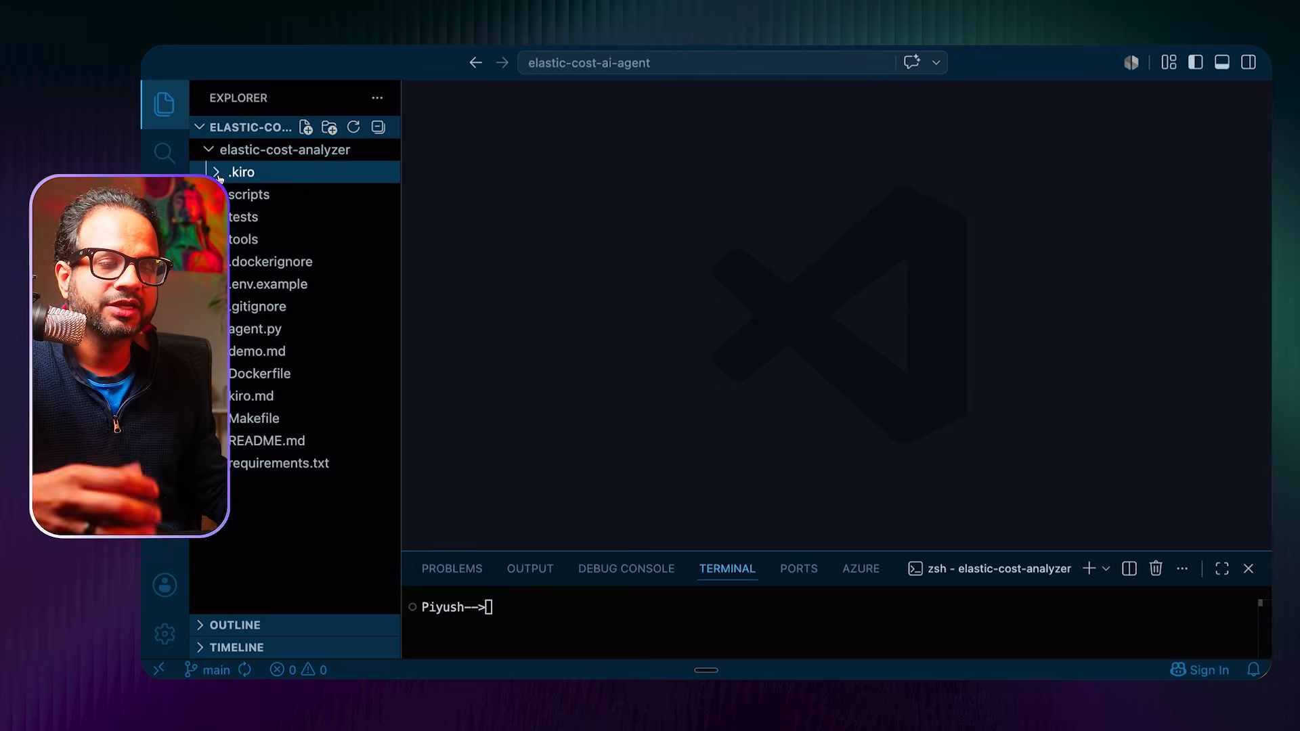
Step: Expand the .kiro folder of elastic-cost-analyzer together with its specs and steering subfolders
left_click(218, 173)
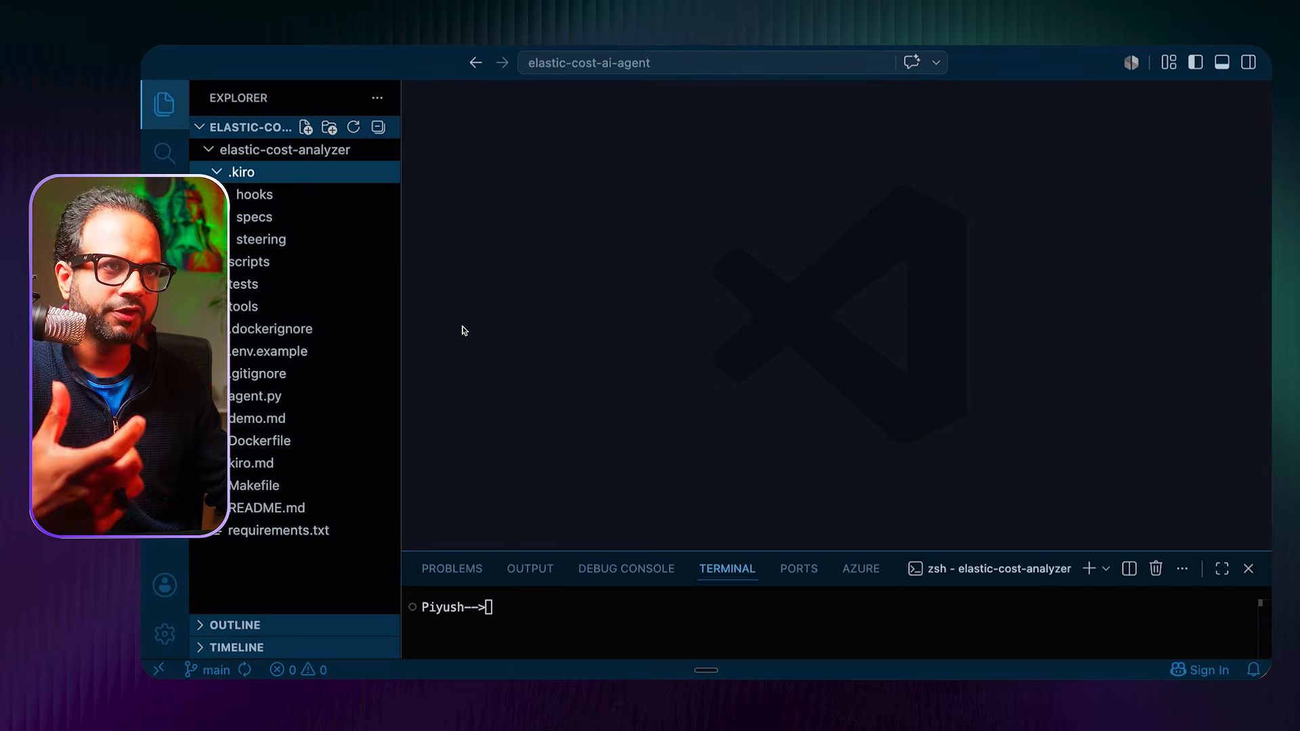
left_click(316, 219)
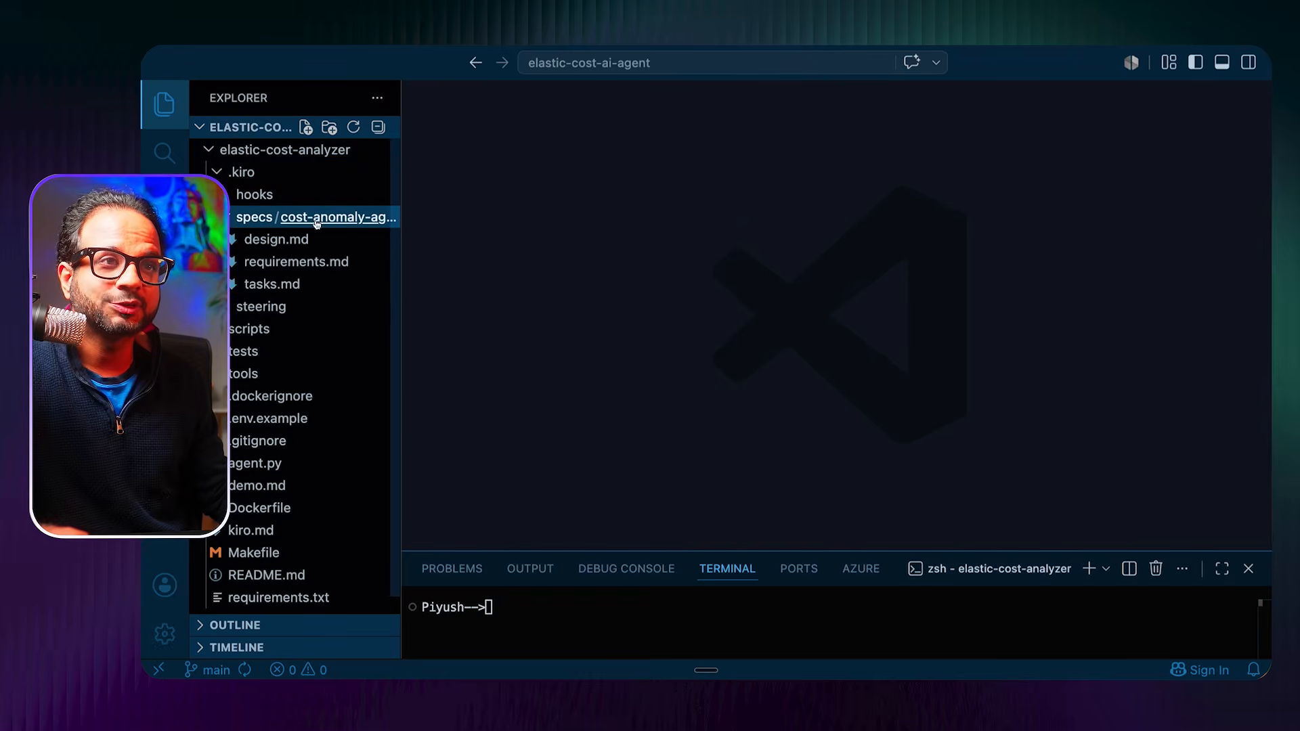
left_click(373, 306)
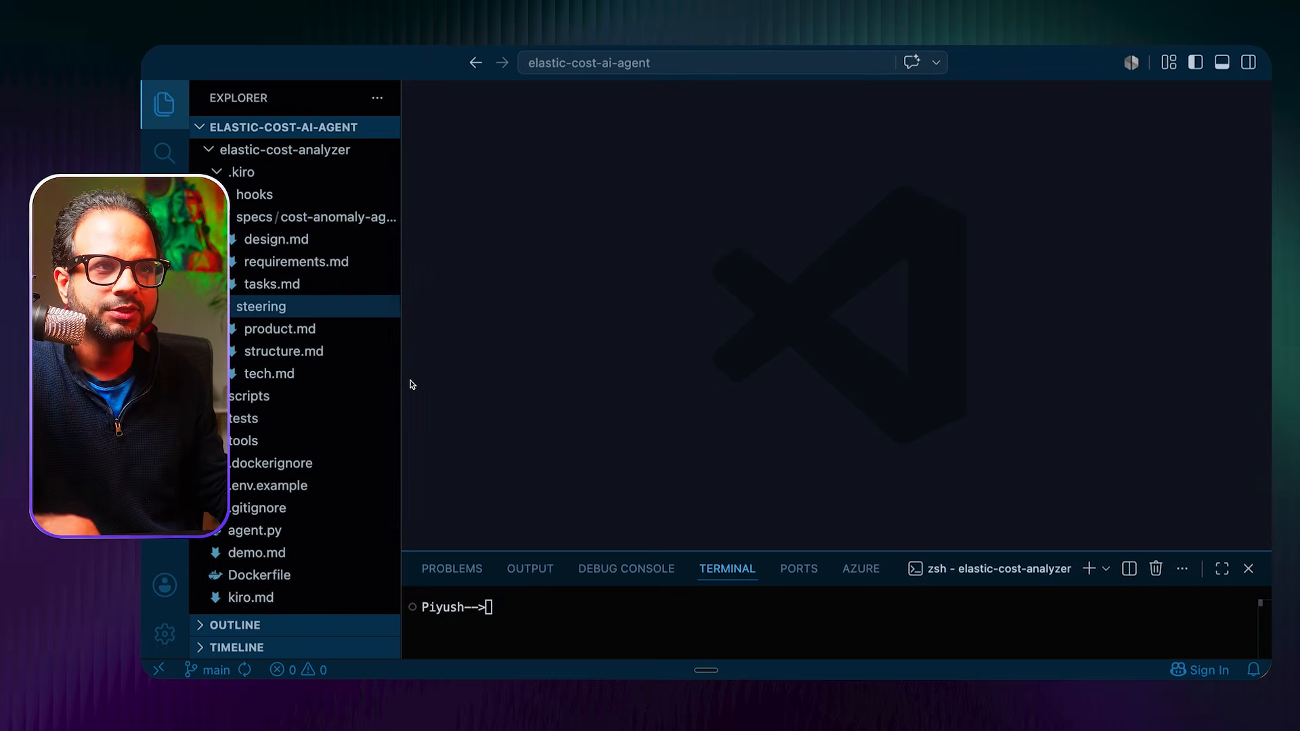
Step: Open requirements.md from the specs folder and examine the background, the US-1 user story and its acceptance criteria
left_click(343, 262)
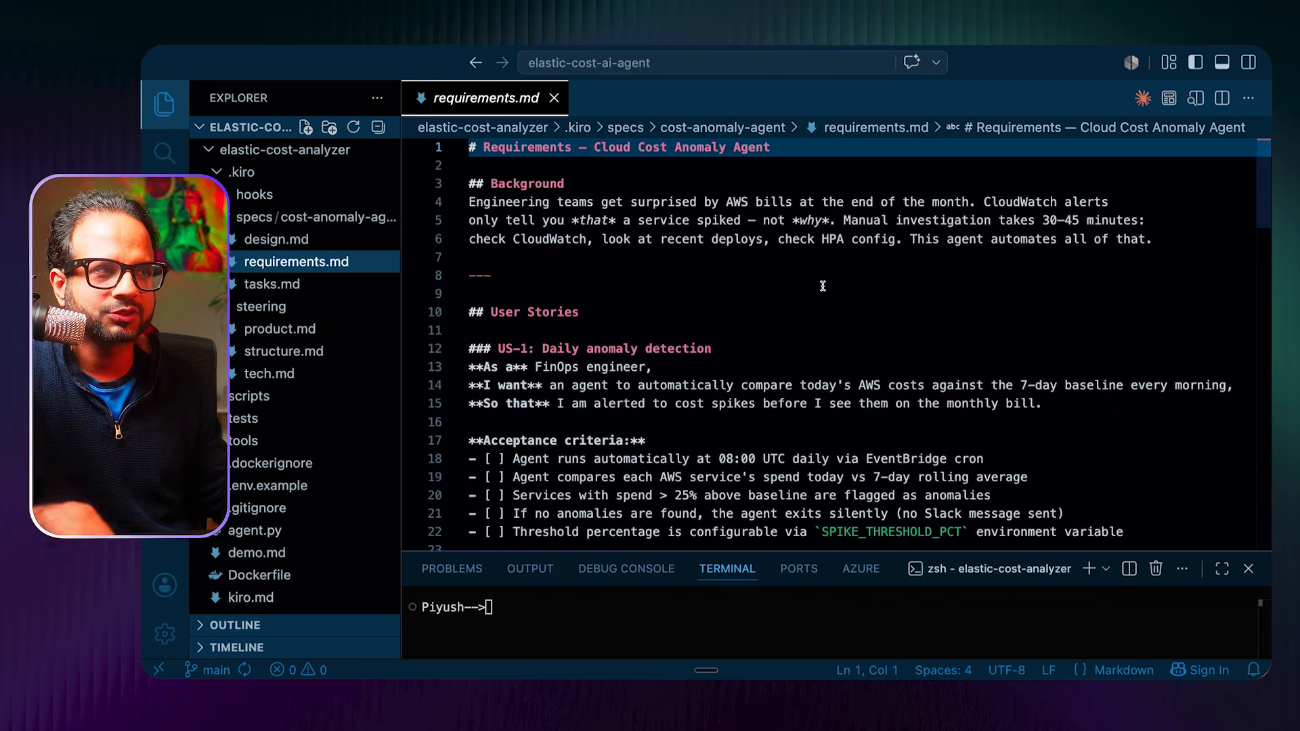
left_click(646, 291)
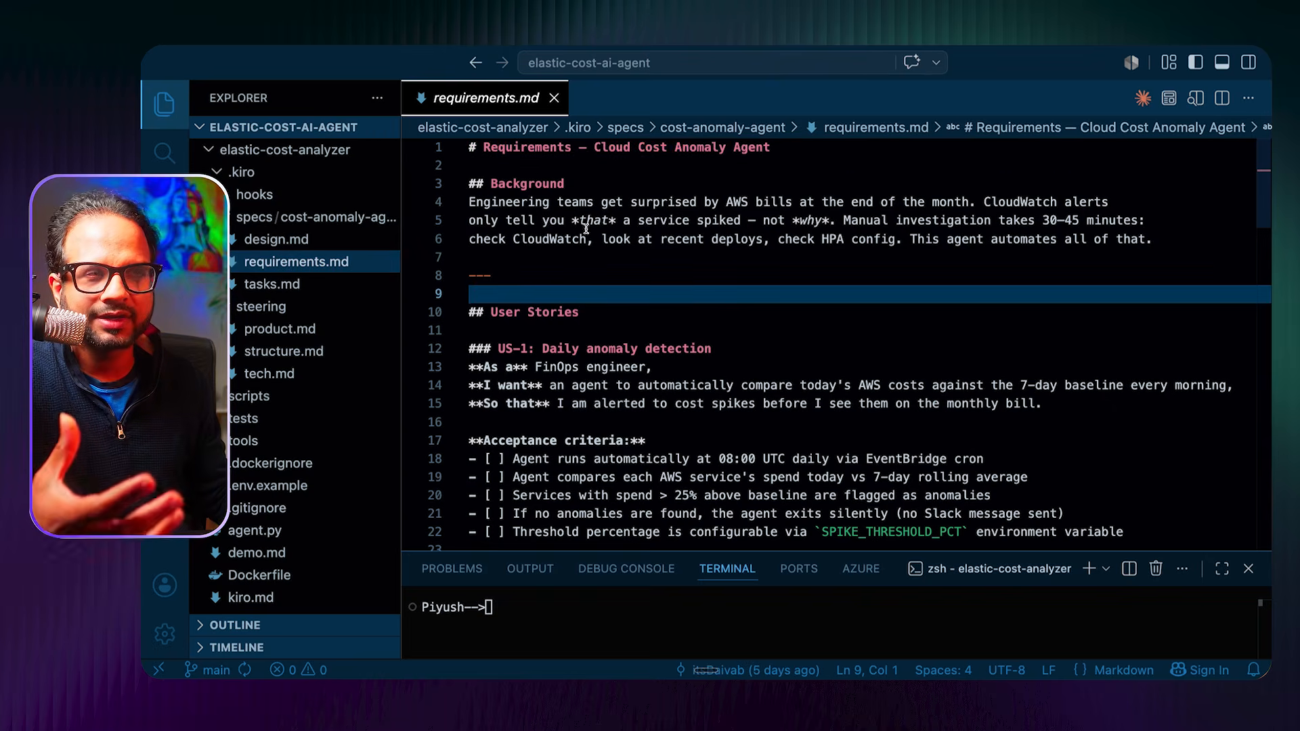
scroll(609, 284, "down", 1)
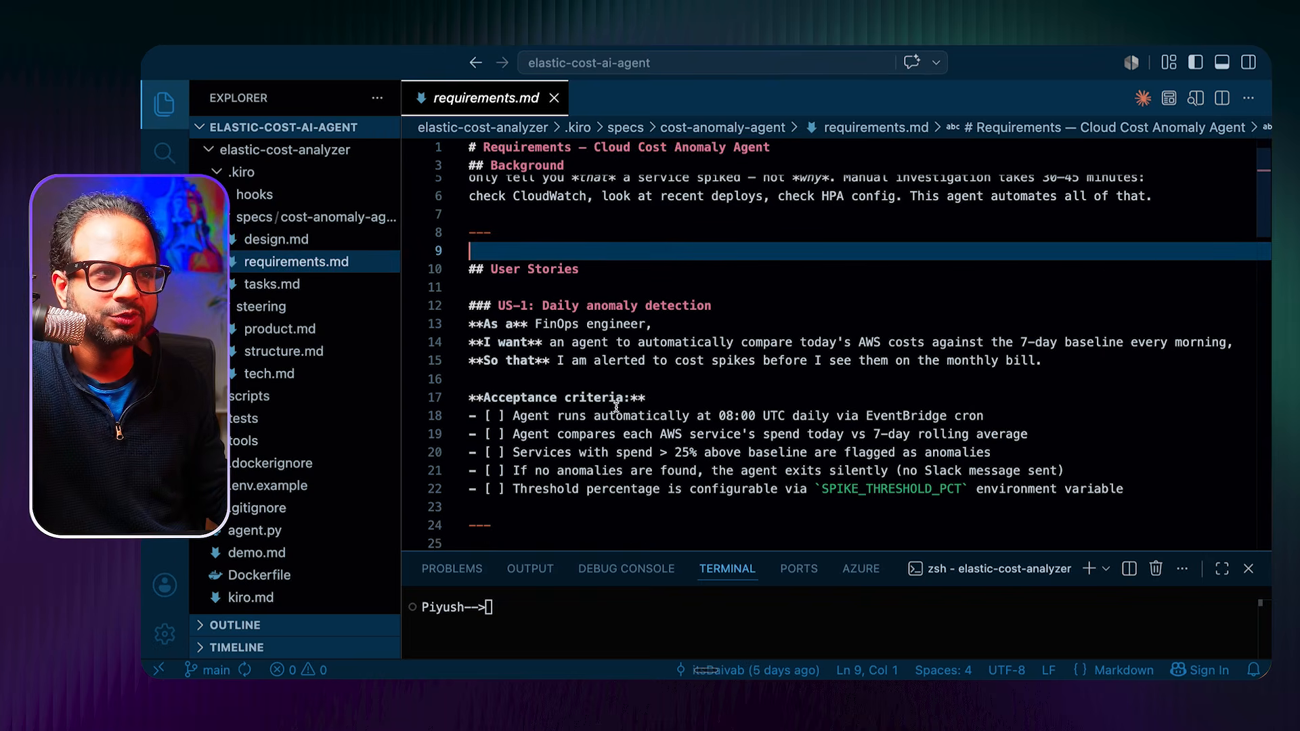
scroll(701, 390, "down", 2)
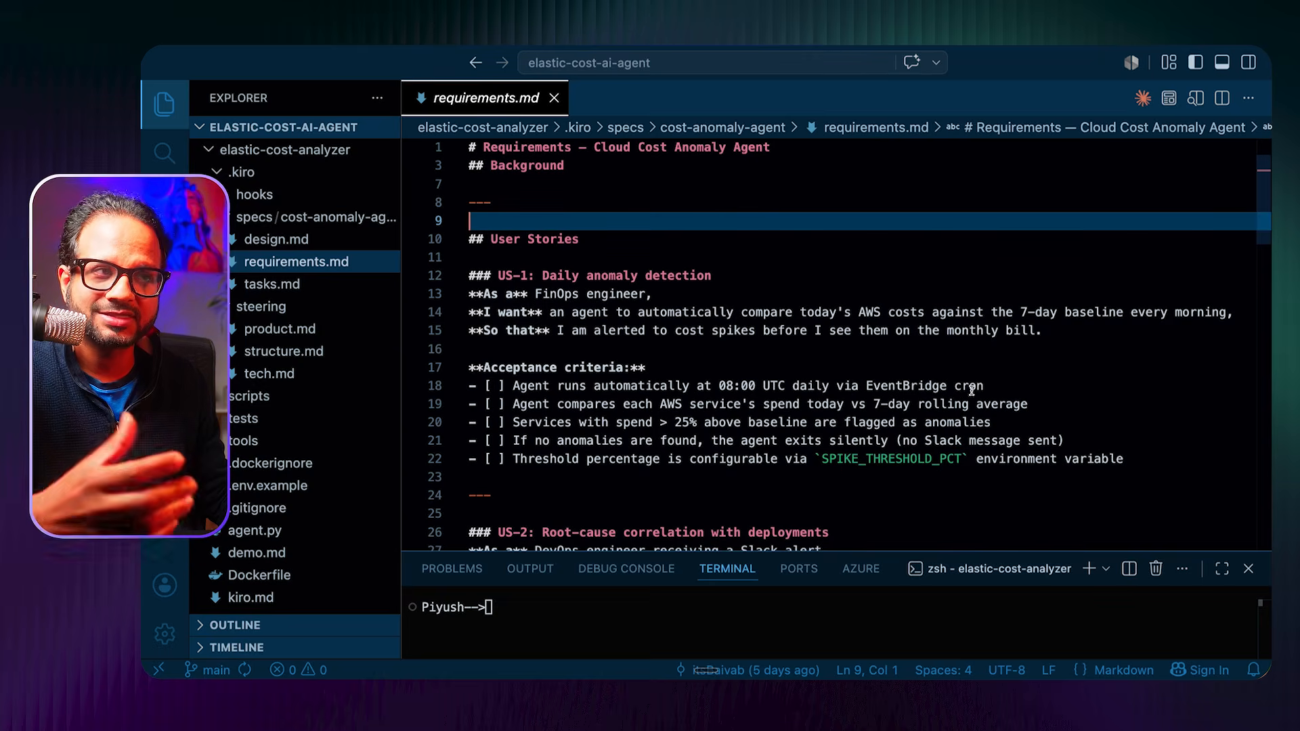
left_click_drag(1158, 457, 467, 368)
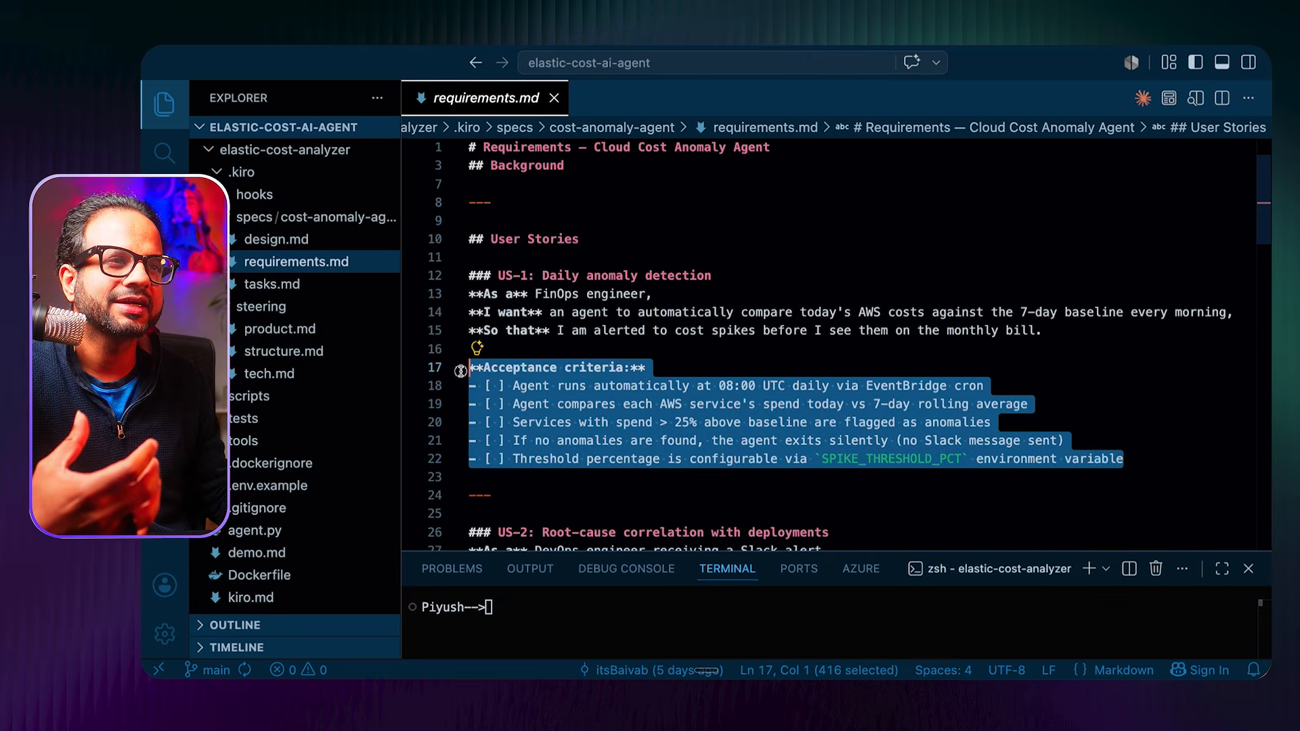
left_click(829, 342)
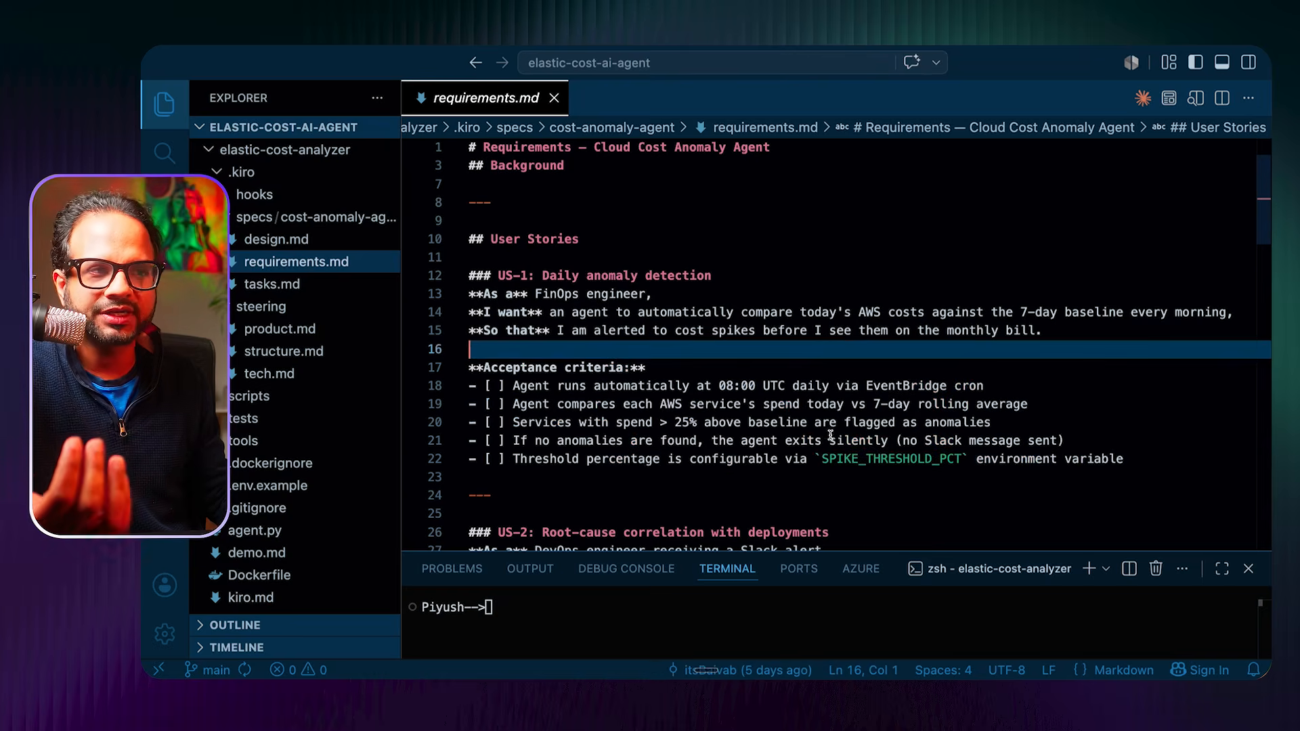
scroll(828, 345, "down", 5)
scroll(812, 367, "down", 9)
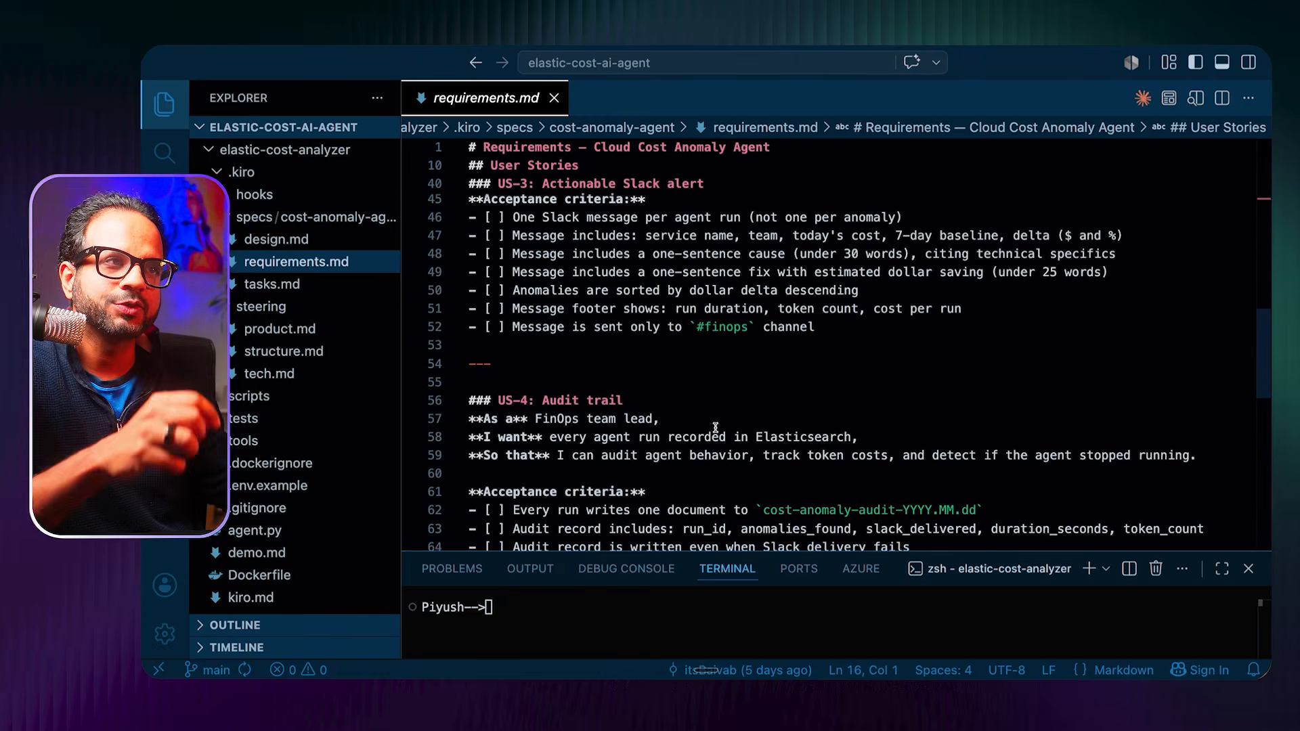
Step: Go through the user stories in requirements.md from US-1 to US-5, highlighting the US-1 and US-2 titles
scroll(716, 428, "up", 12)
left_click_drag(542, 346, 745, 346)
scroll(746, 342, "down", 2)
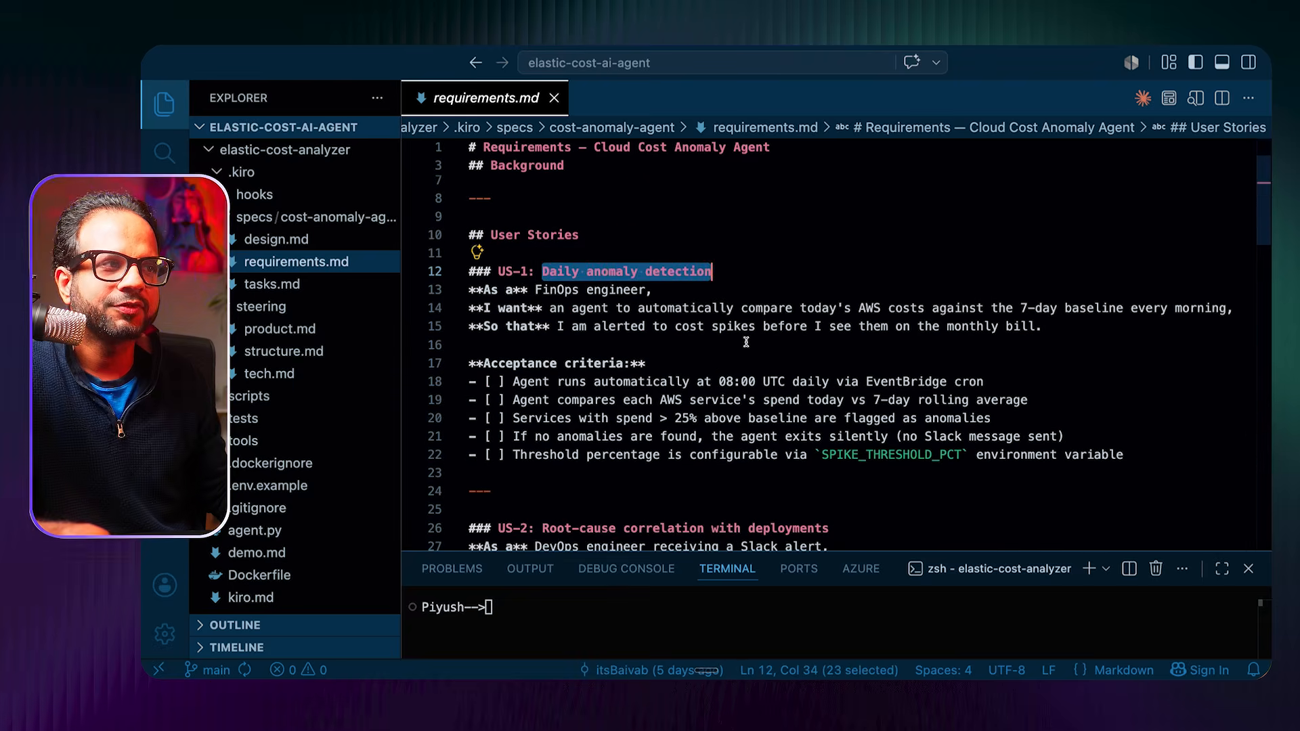
scroll(813, 374, "down", 5)
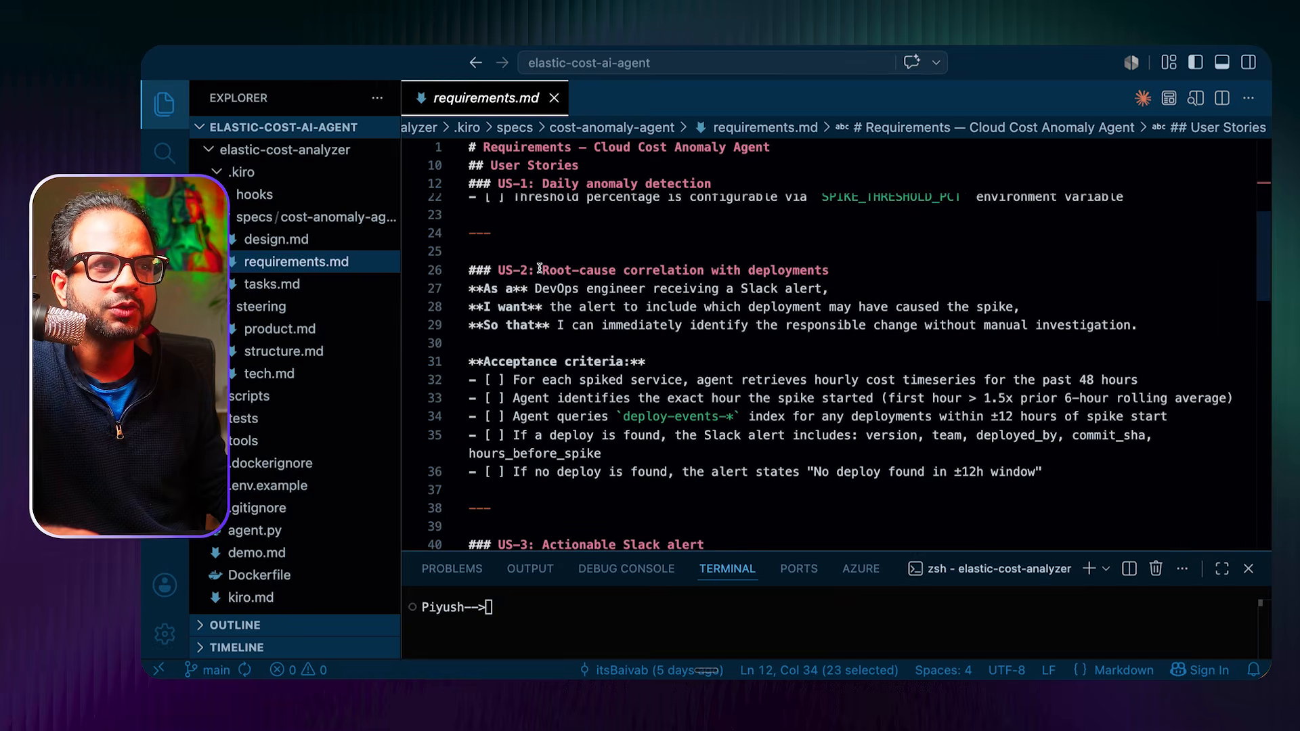
left_click_drag(542, 271, 830, 270)
scroll(756, 410, "down", 2)
scroll(756, 410, "down", 2)
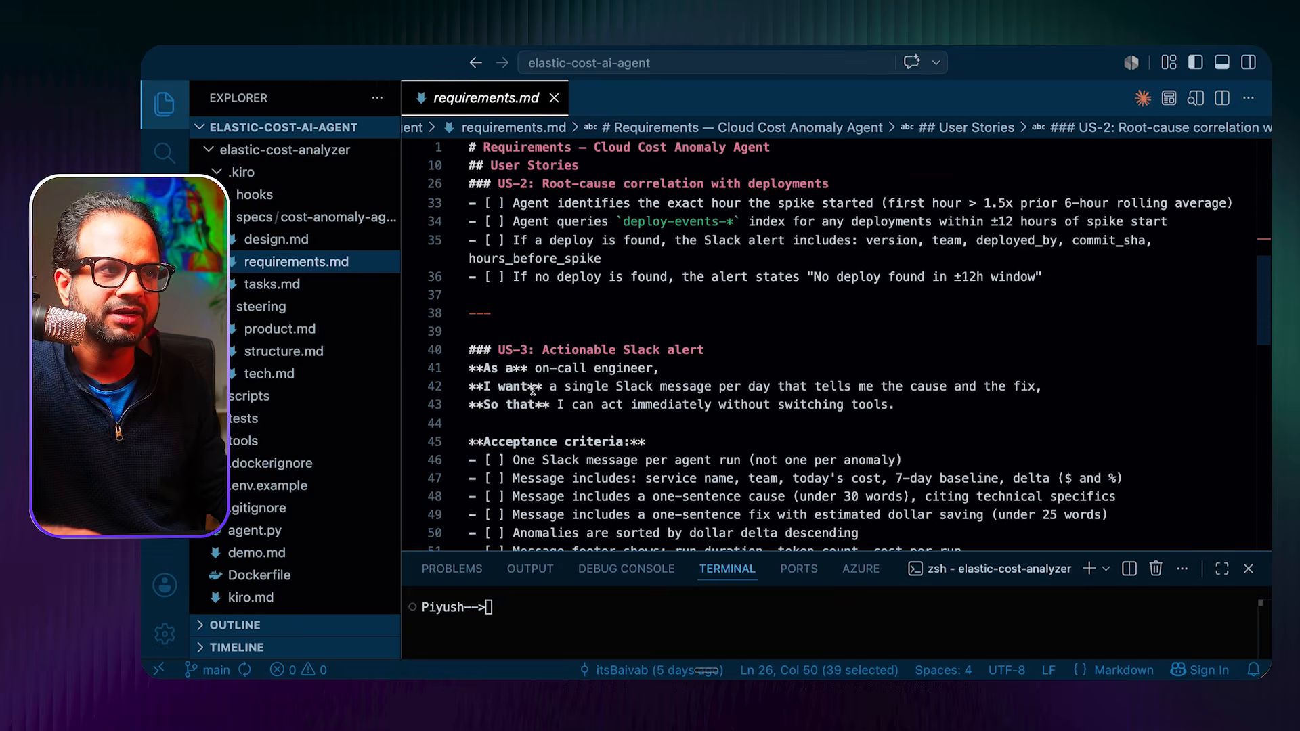
scroll(569, 395, "down", 4)
scroll(569, 394, "down", 5)
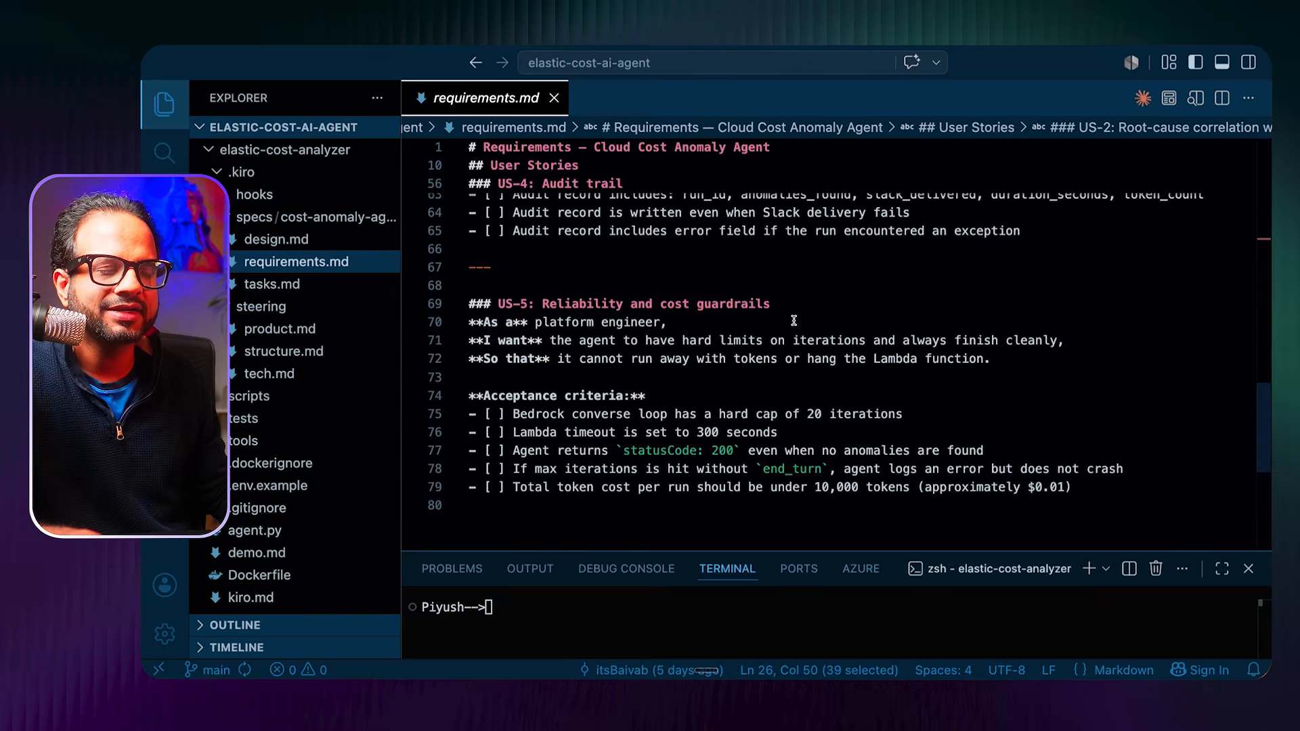
Step: Examine the US-5 reliability and cost guardrails story, highlighting its description and its acceptance criteria
scroll(792, 319, "down", 4)
scroll(792, 319, "up", 5)
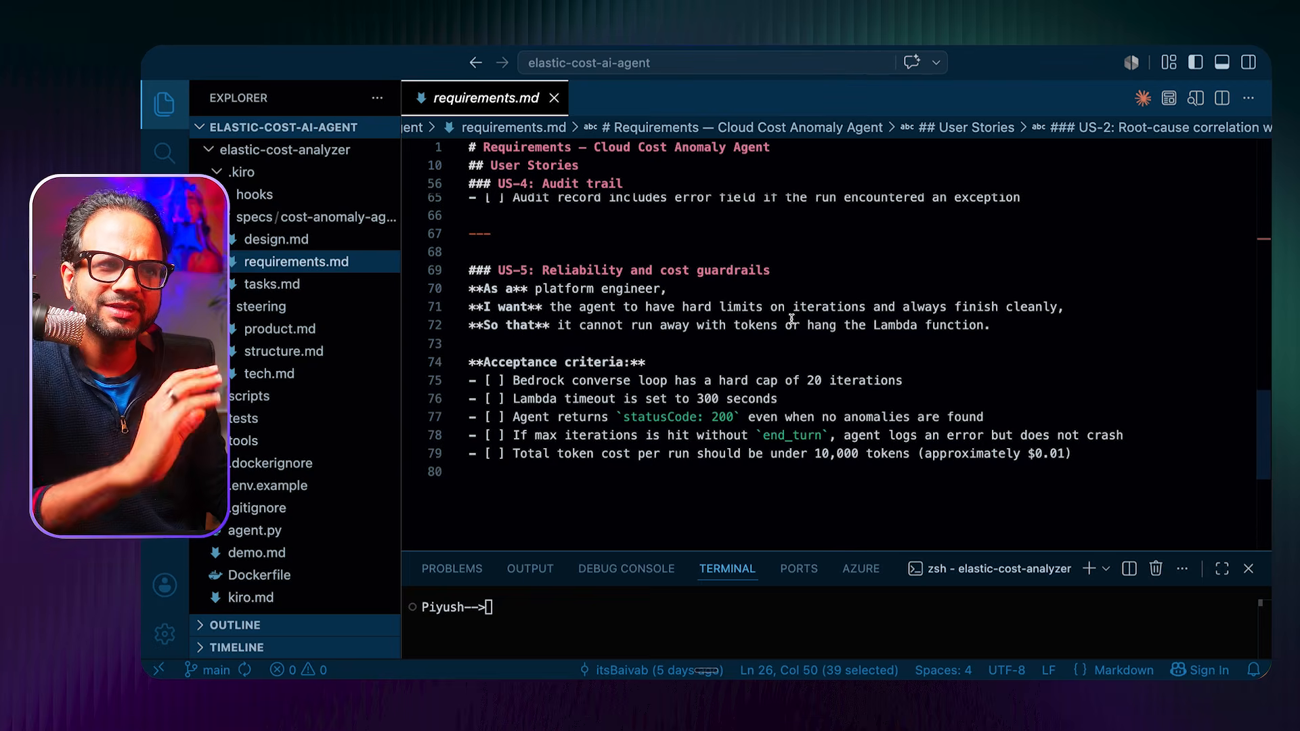
scroll(788, 302, "up", 1)
left_click_drag(1073, 356, 468, 308)
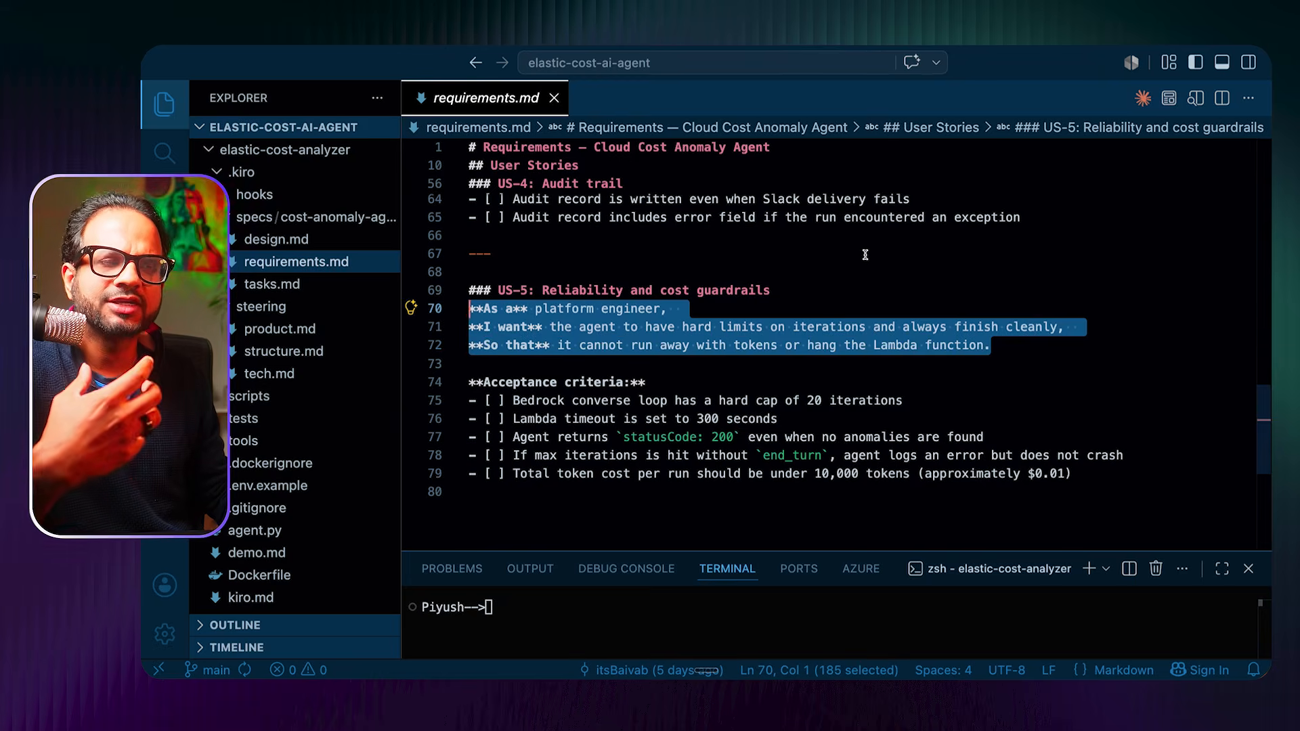
left_click(848, 290)
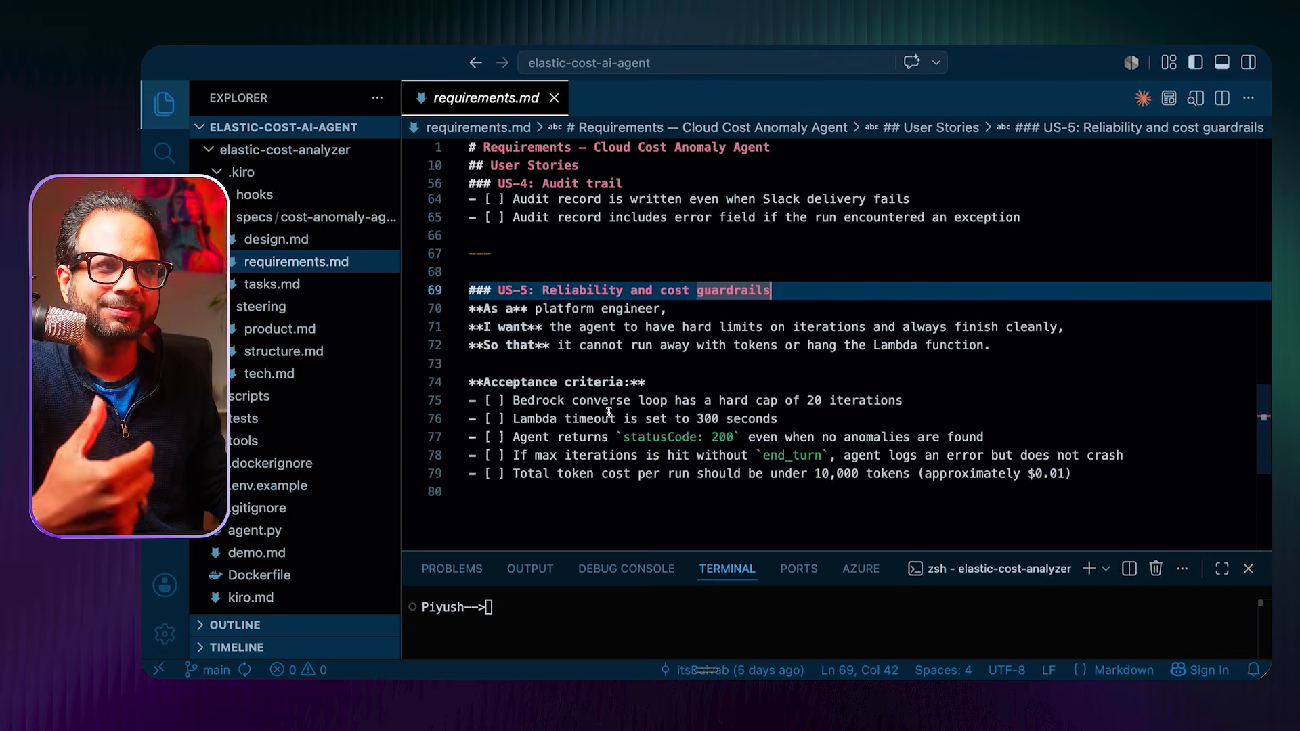
left_click_drag(1074, 474, 469, 400)
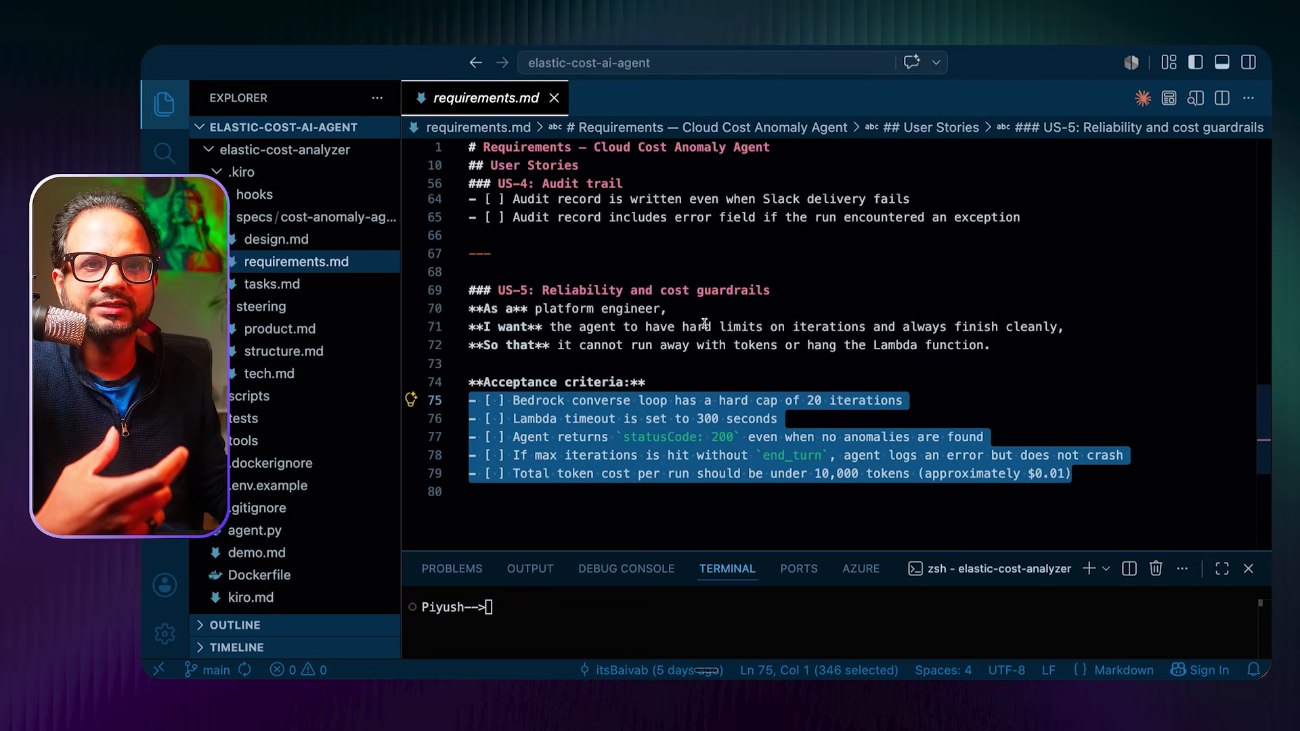
left_click(704, 383)
Step: Open tasks.md and review its implementation phases, highlighting the Phase 1 and Phase 2 headings
left_click(290, 285)
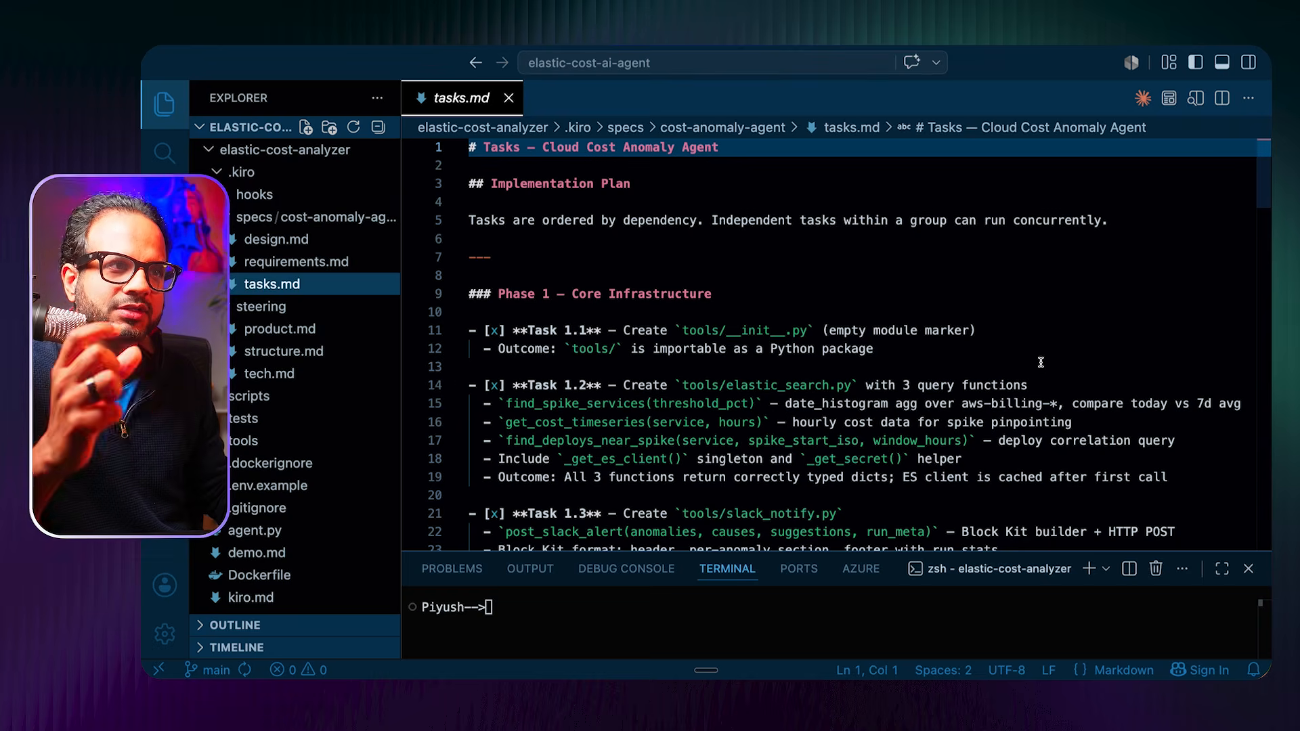
scroll(1043, 363, "down", 2)
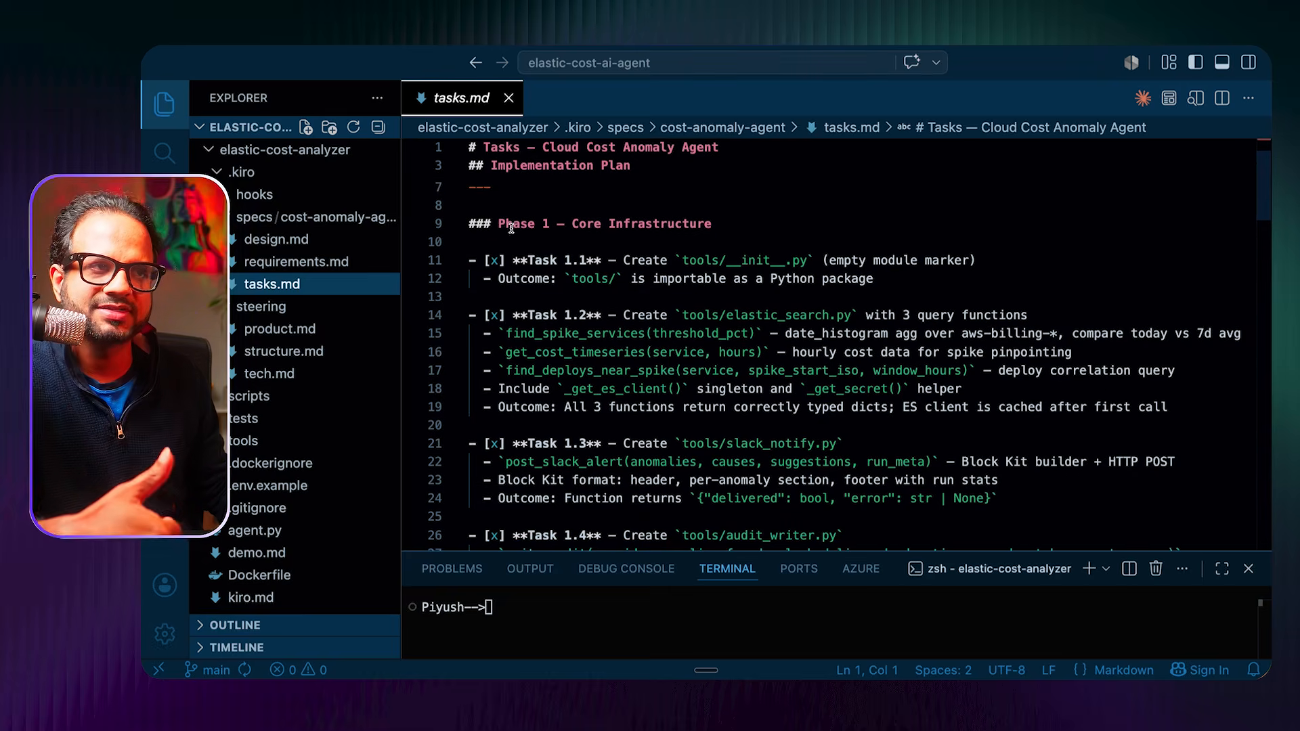
left_click_drag(513, 223, 715, 225)
scroll(777, 318, "down", 4)
scroll(776, 319, "down", 5)
left_click_drag(524, 262, 650, 263)
scroll(817, 340, "down", 5)
scroll(817, 340, "down", 7)
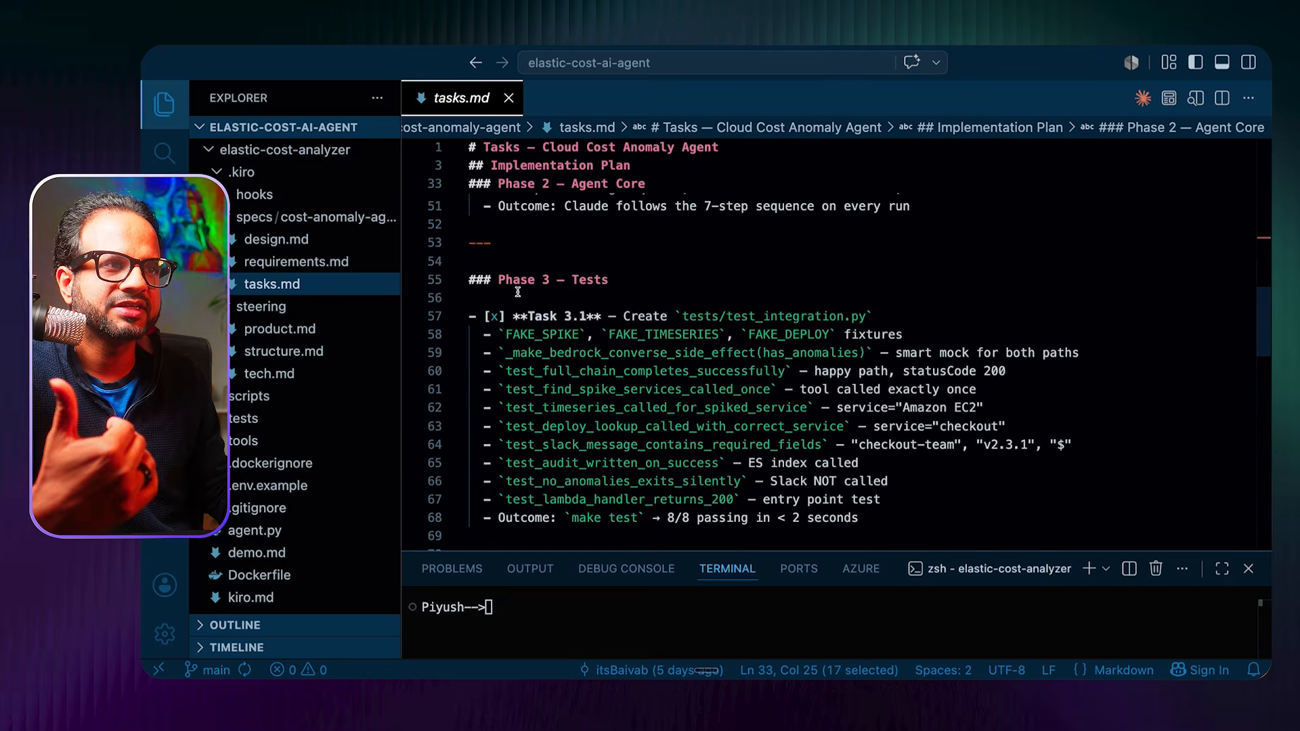
scroll(752, 379, "down", 5)
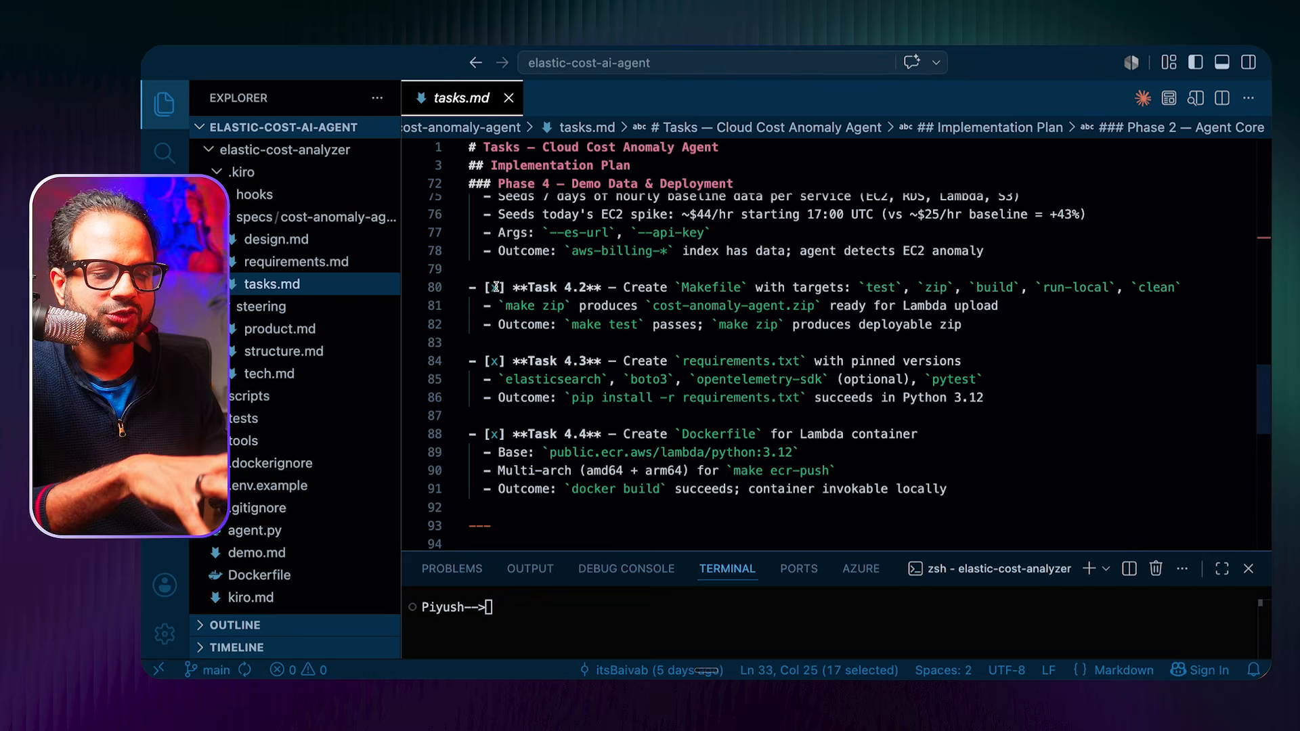
Step: View structure.md in the steering folder and examine the language, host, trigger and secrets entries under Runtime in tech.md
left_click(287, 352)
scroll(640, 378, "up", 10)
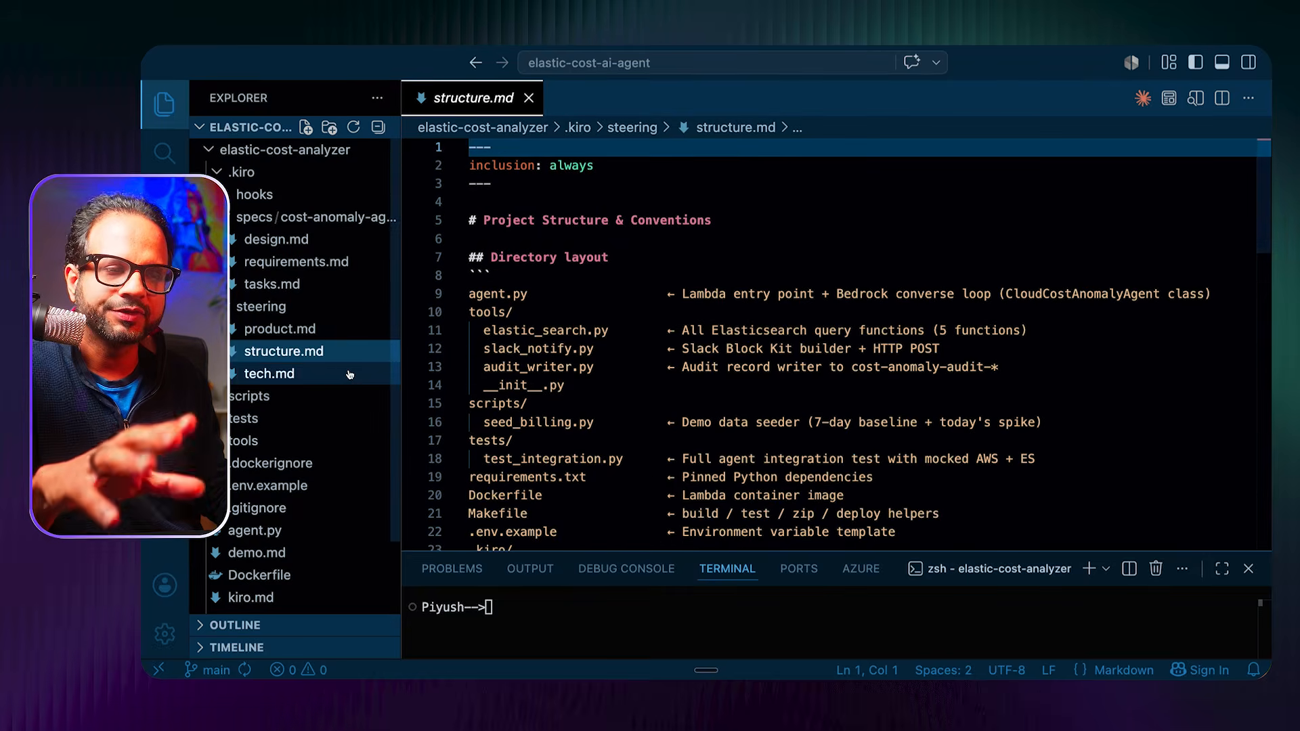
left_click(313, 375)
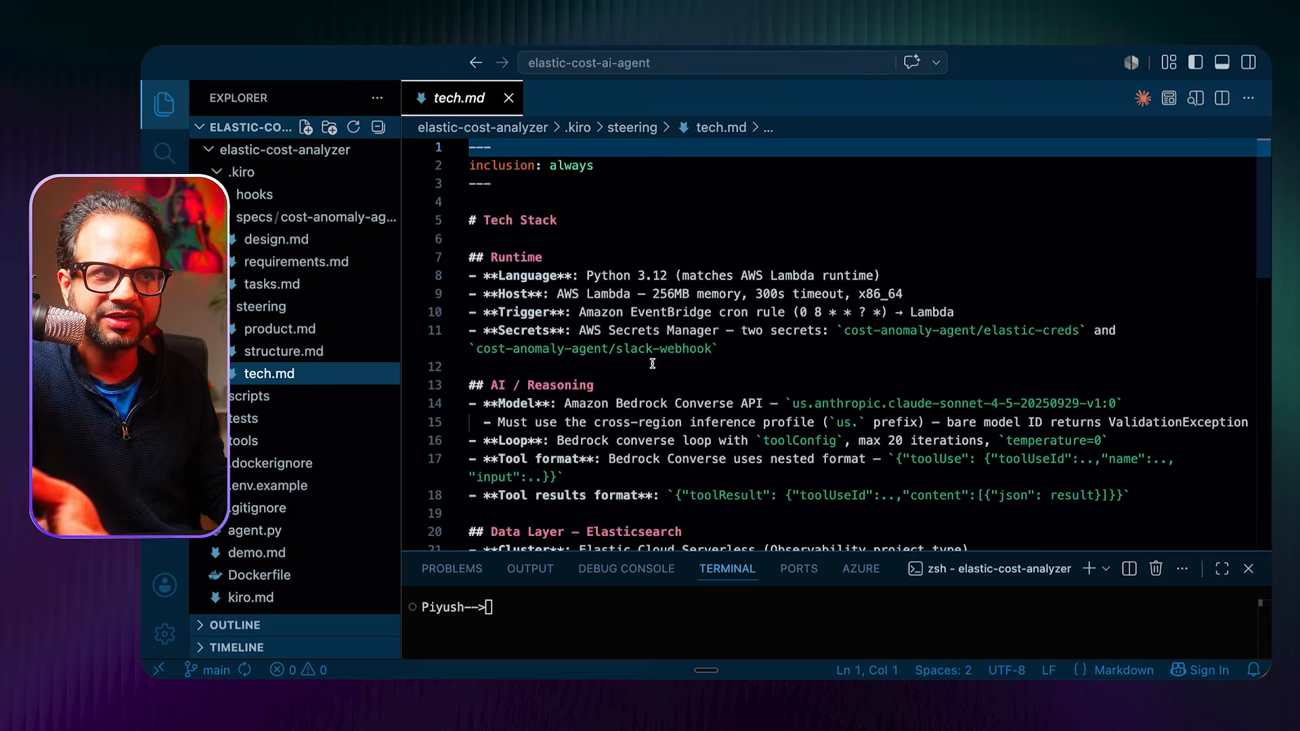
left_click_drag(509, 276, 678, 277)
left_click_drag(520, 294, 905, 294)
left_click_drag(580, 312, 688, 330)
left_click_drag(601, 331, 719, 331)
Step: Read the AI, data layer, alerting and code quality sections of tech.md, and collapse the .kiro folder
scroll(860, 424, "down", 2)
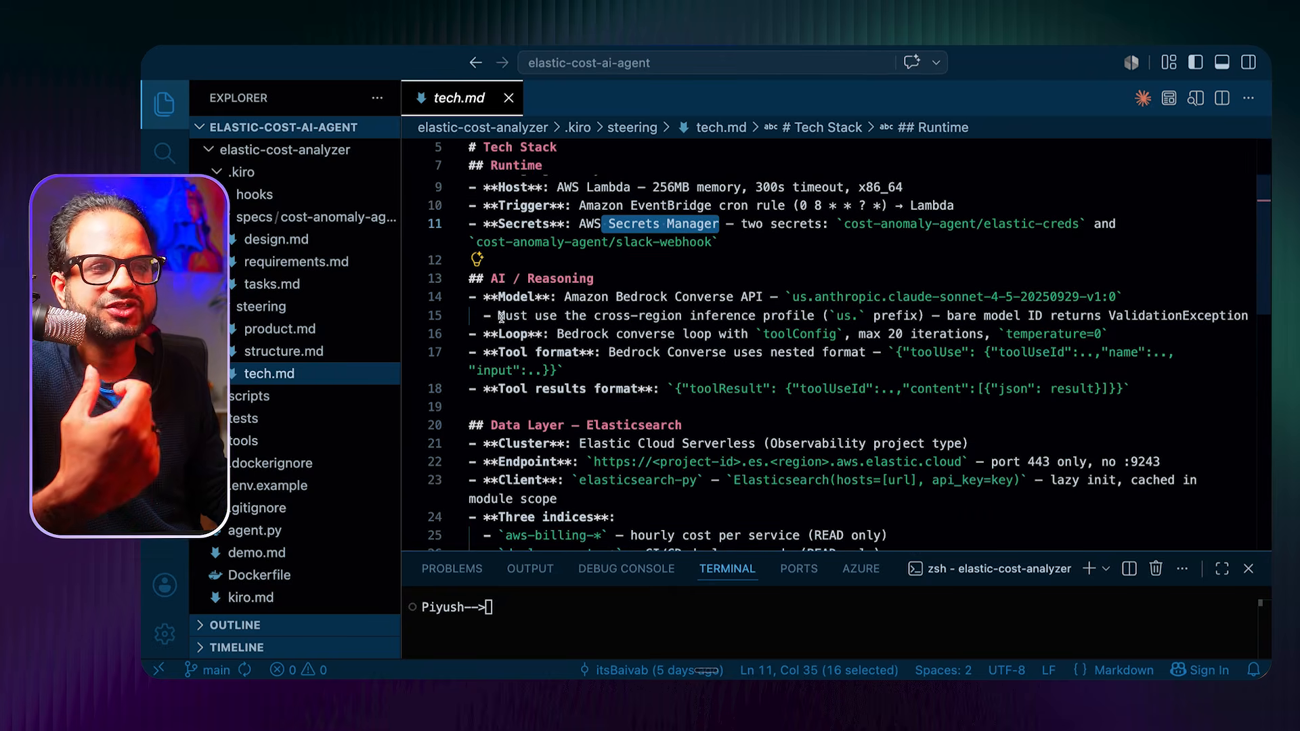
scroll(670, 428, "down", 5)
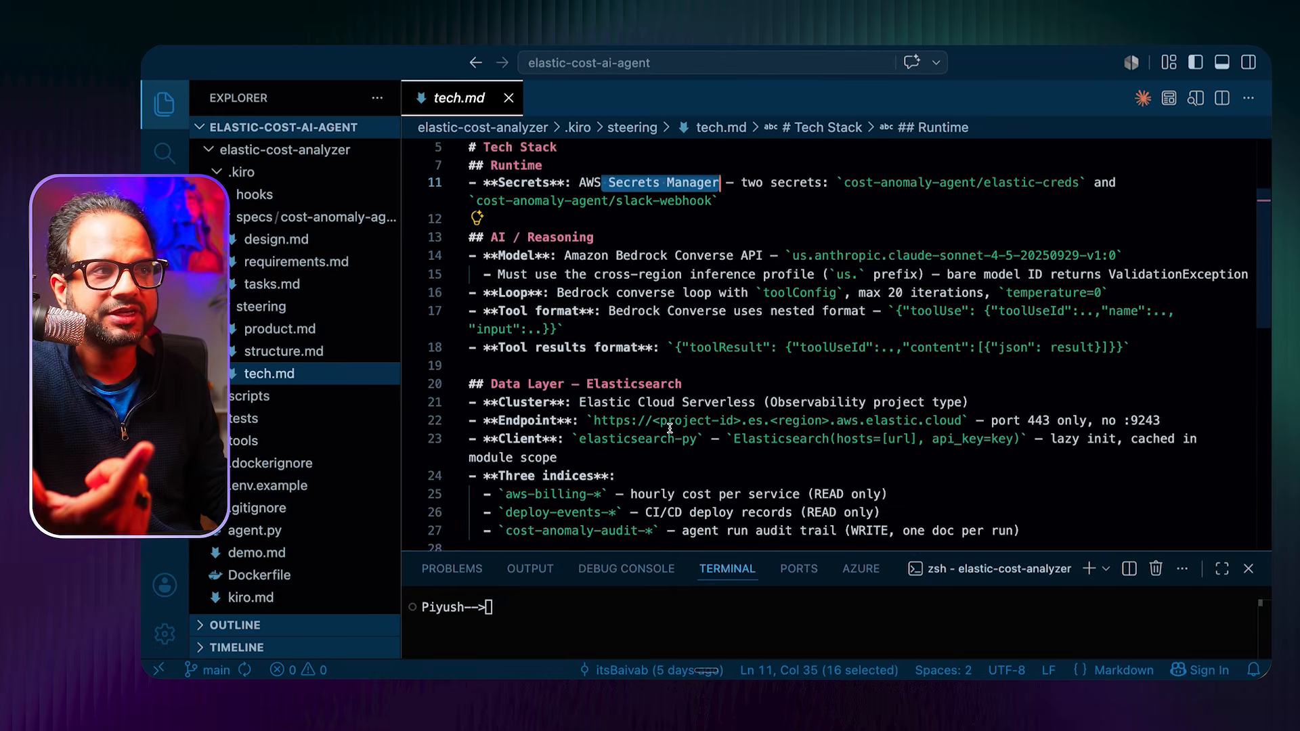
scroll(644, 364, "down", 2)
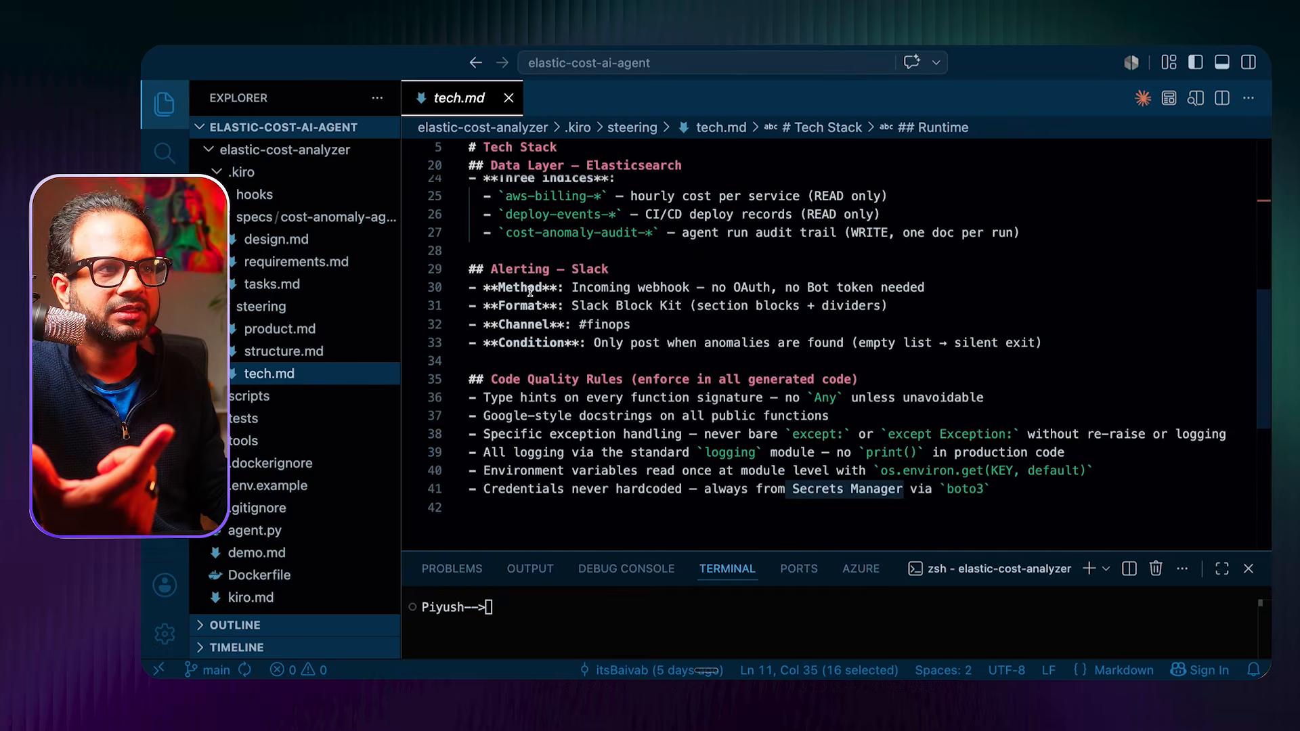
scroll(631, 399, "down", 3)
scroll(631, 398, "up", 10)
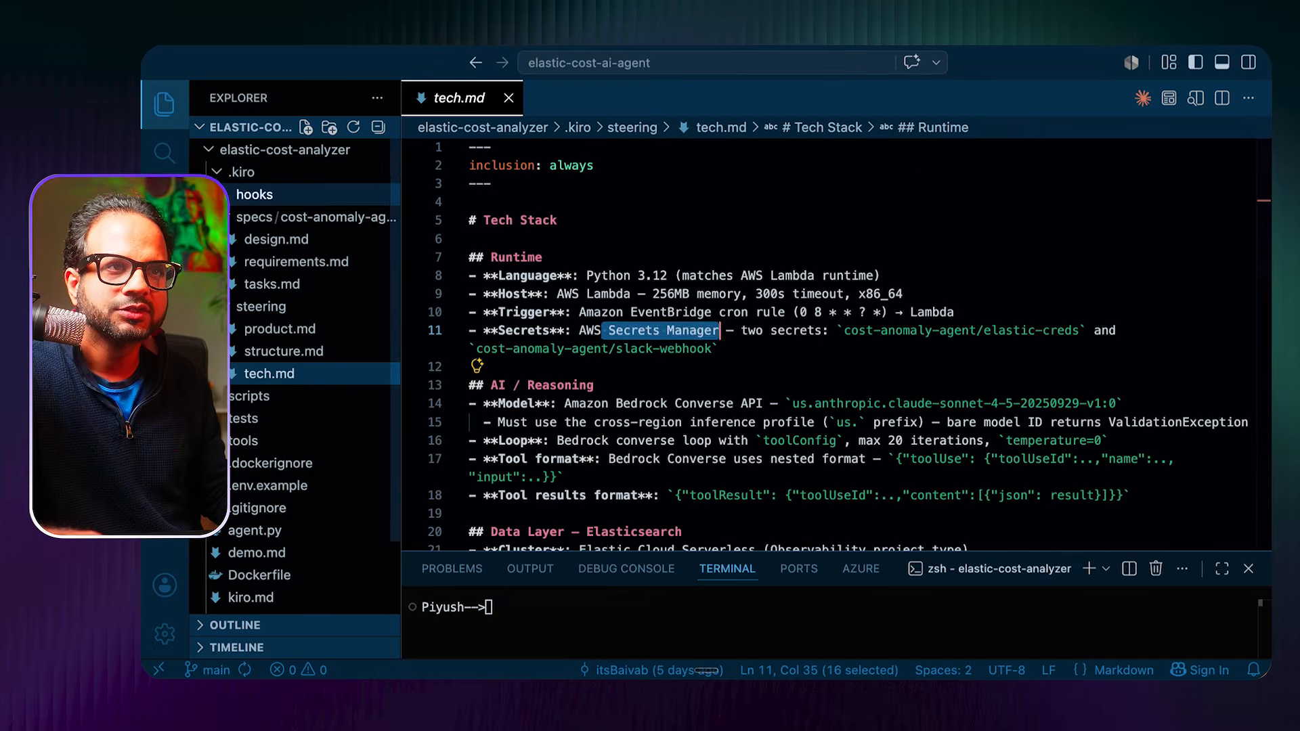
left_click(241, 172)
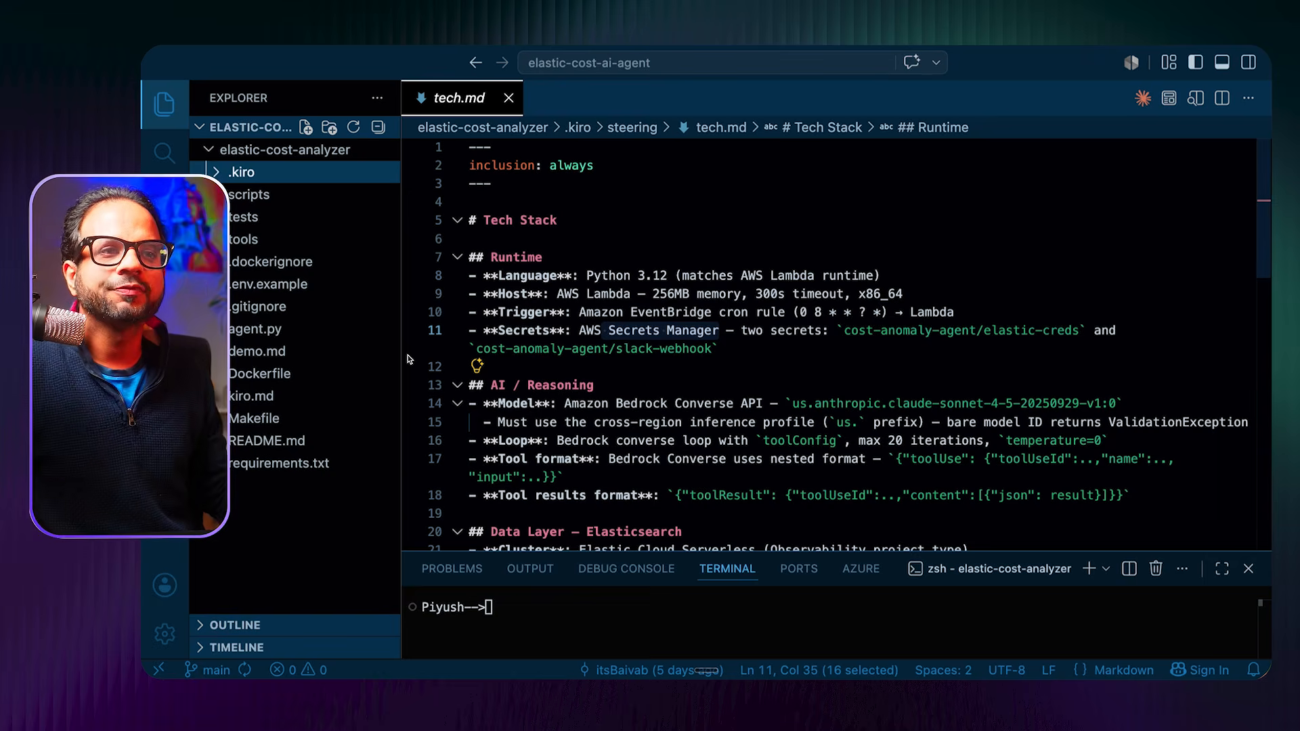
Step: Switch to the Chrome window and bring up the Elastic AWS Marketplace offer page
key("ctrl+Up")
left_click(607, 309)
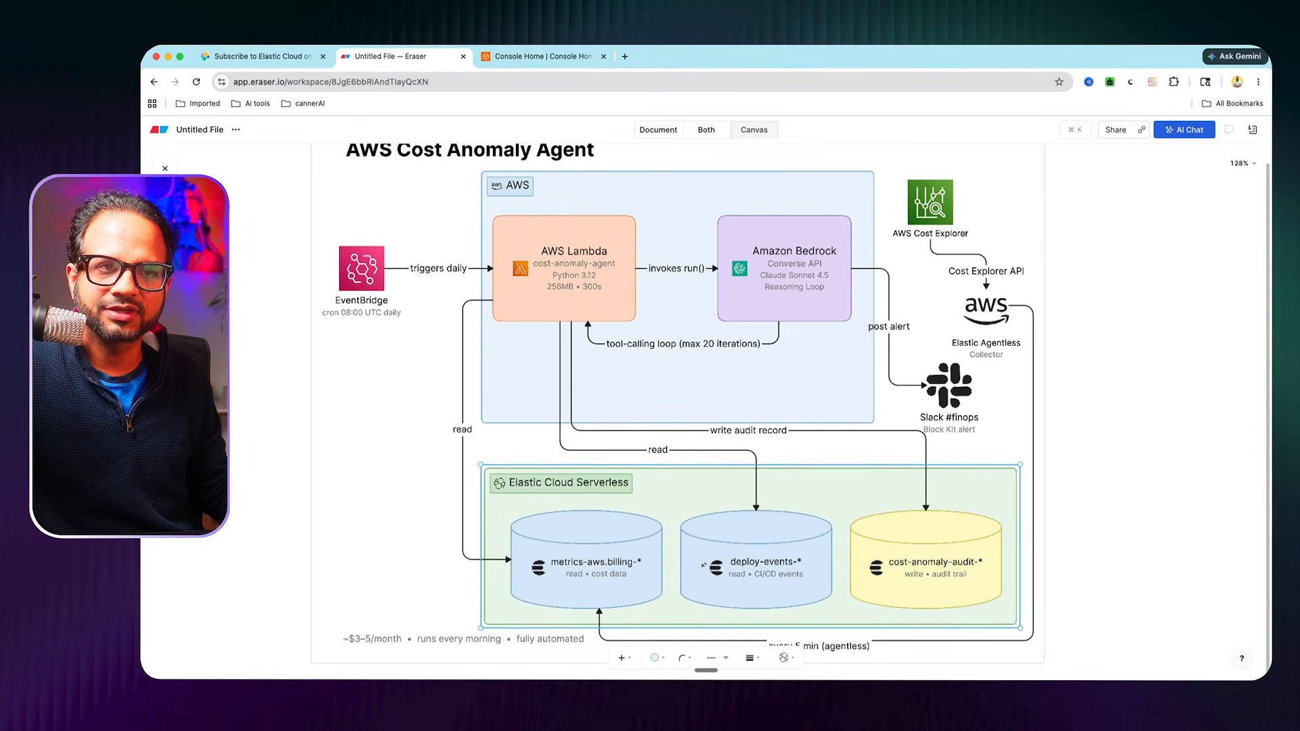
left_click(261, 56)
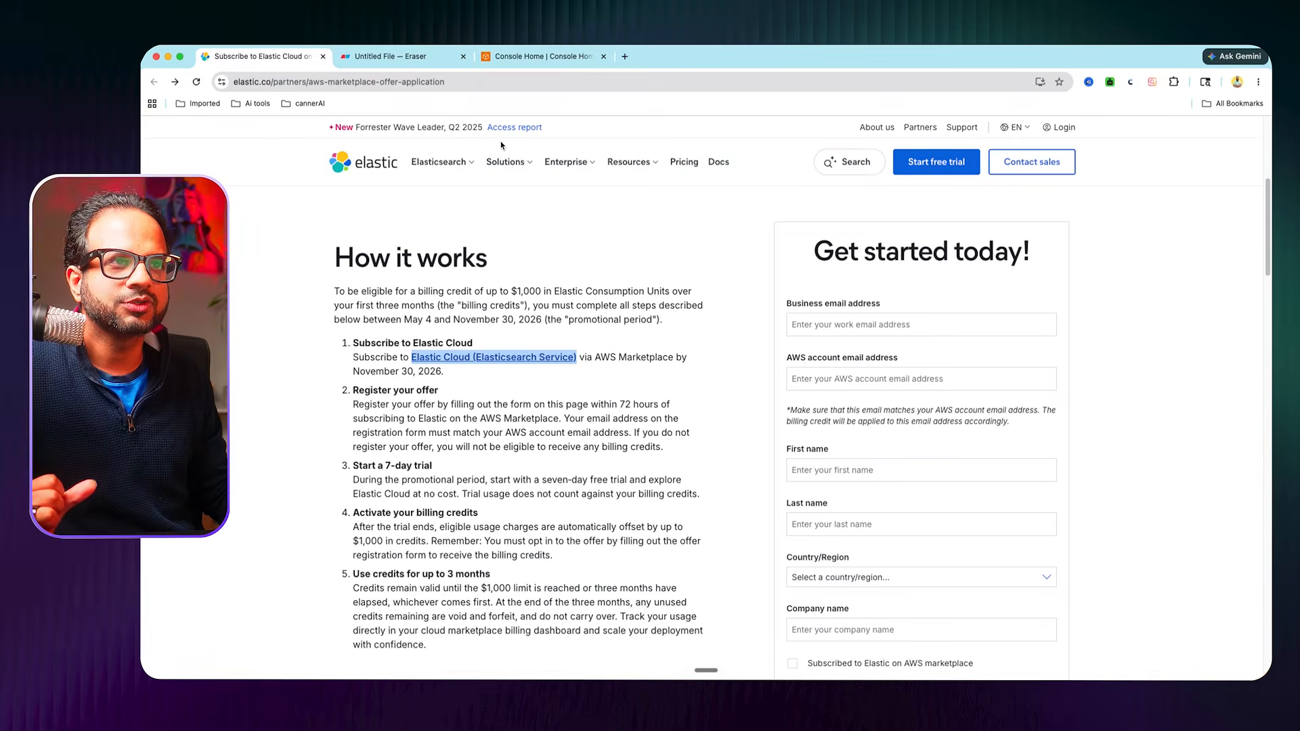
left_click(557, 316)
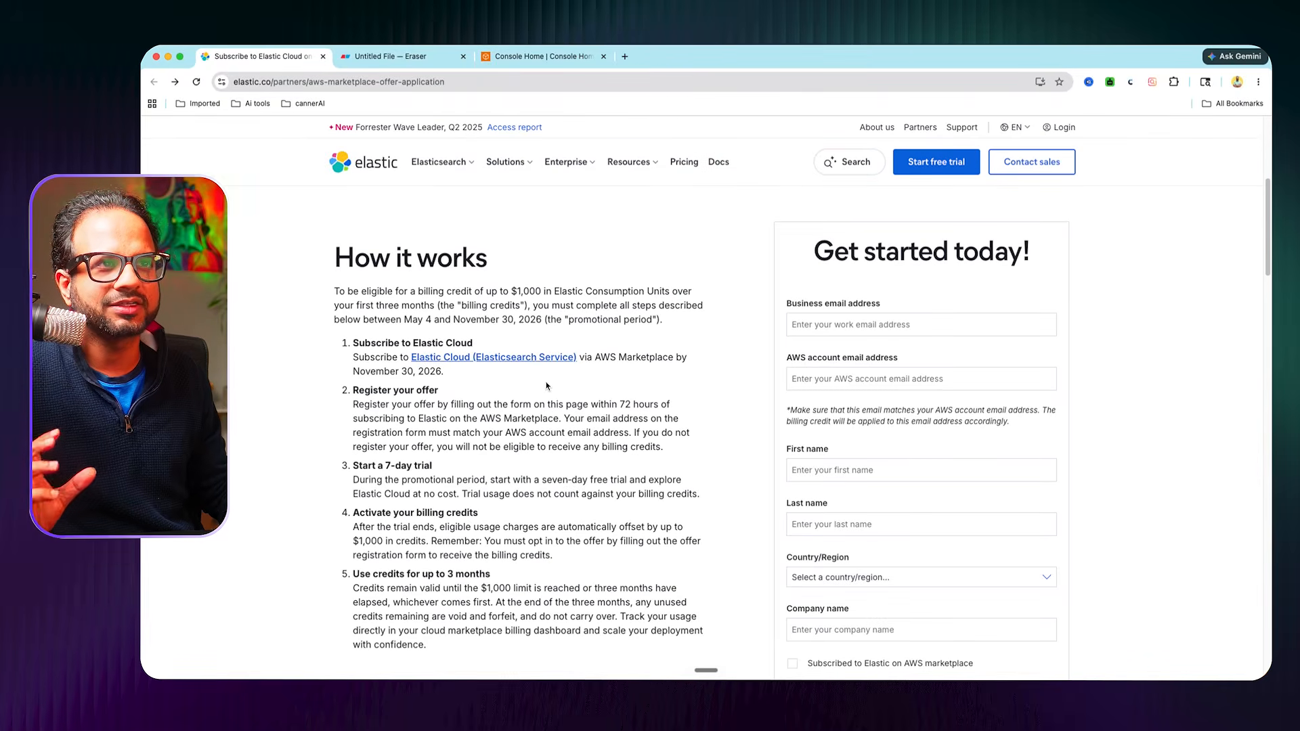
Step: Examine the billing-credit eligibility text, the promotional period and the five enrolment steps under How it works
left_click_drag(352, 292, 654, 291)
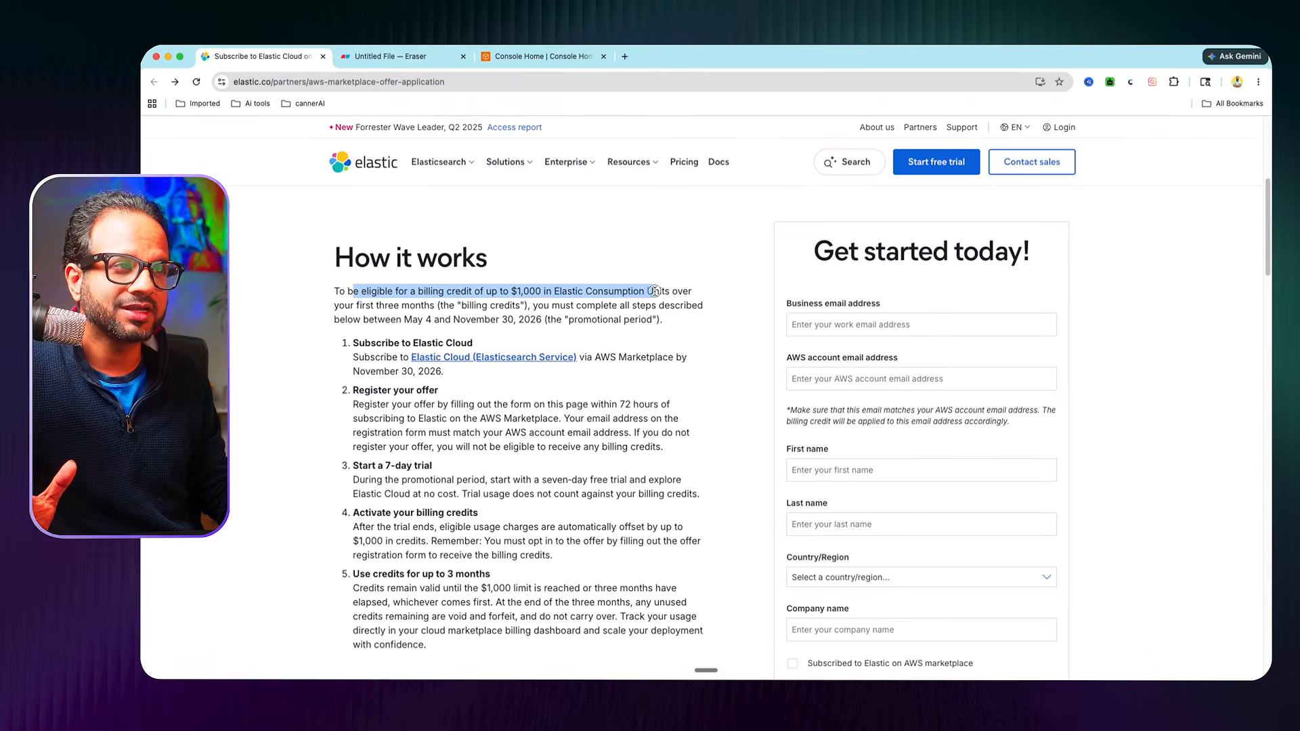
left_click_drag(340, 307, 541, 307)
left_click(684, 308)
left_click_drag(402, 318, 544, 323)
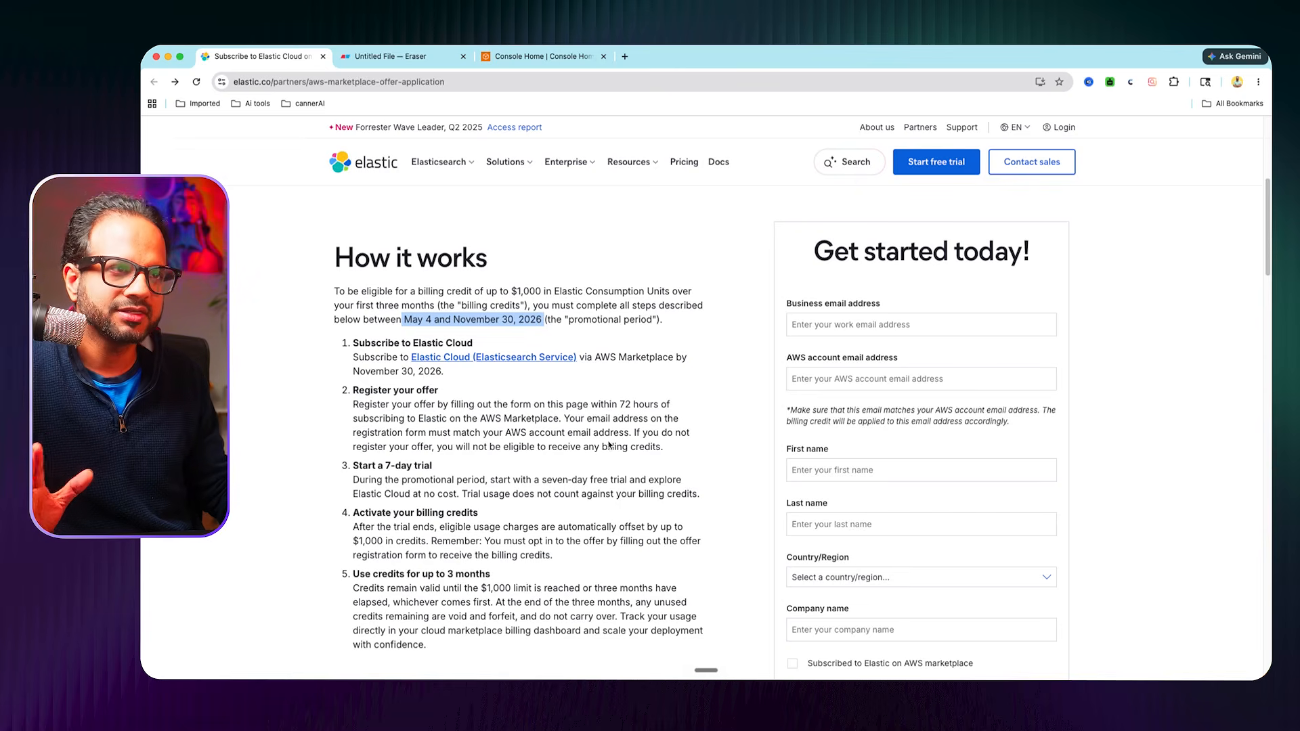
scroll(590, 444, "down", 1)
left_click_drag(344, 328, 447, 630)
left_click(443, 505)
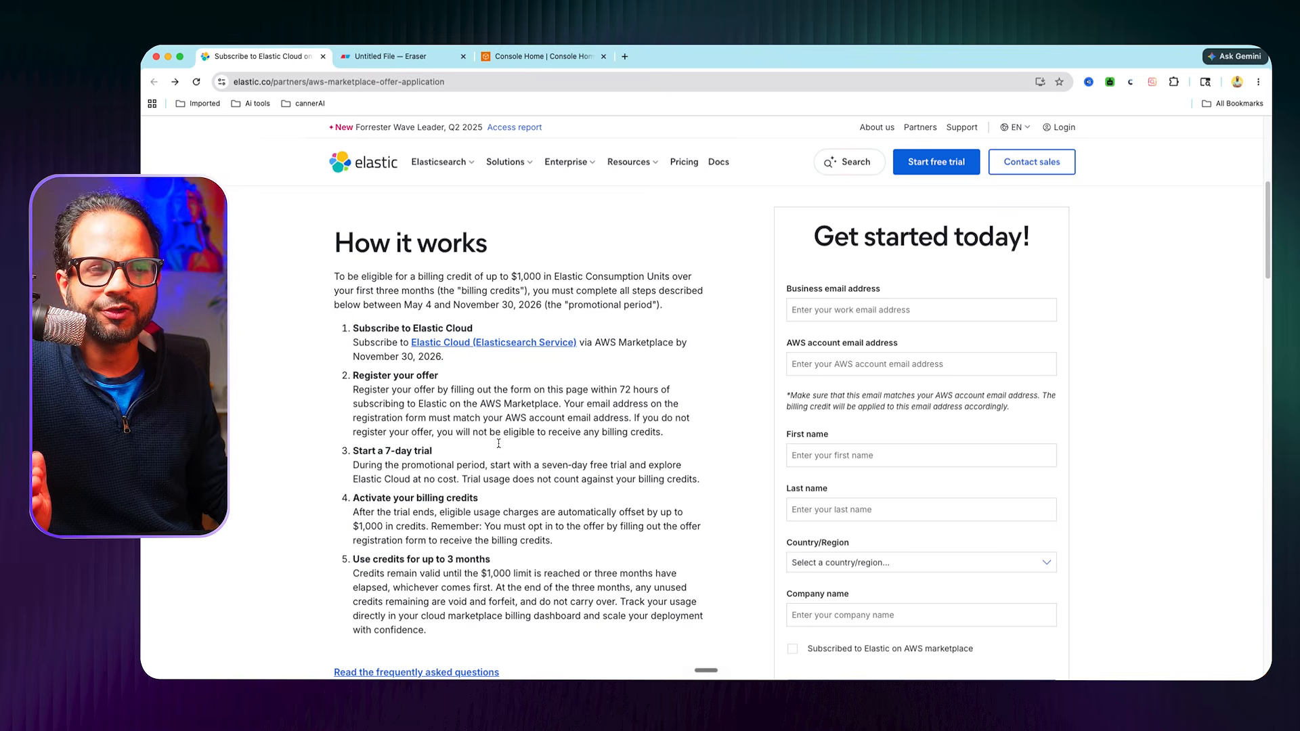
Step: Read the How it works entries on activating the billing credits and using them for up to 3 months
left_click_drag(356, 508, 520, 513)
left_click(429, 580)
left_click_drag(369, 562, 535, 560)
left_click(545, 583)
Step: Open the Elastic Cloud (Elasticsearch Service) AWS Marketplace listing in a new tab and bring it up
right_click(523, 343)
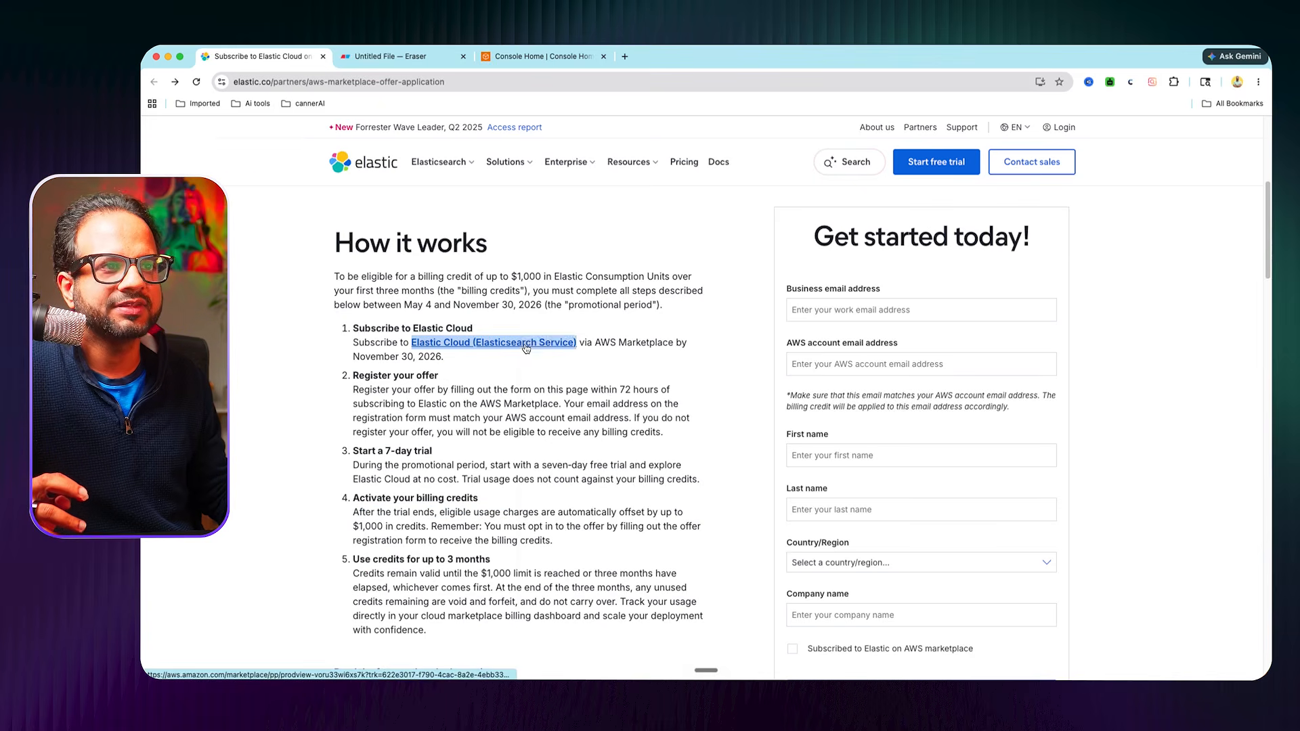
left_click(542, 344)
left_click(386, 57)
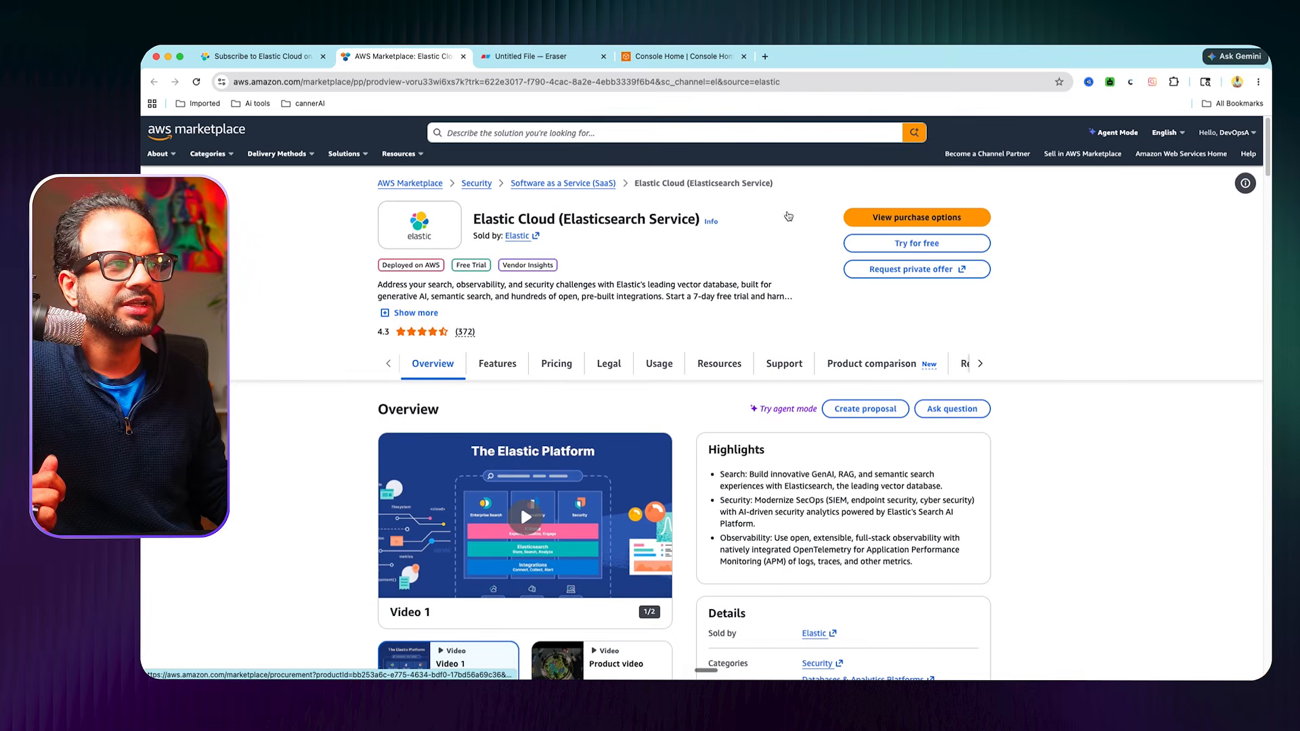
Step: Go back to the offer page to reread the Register your offer requirements, and return to the AWS Marketplace listing
left_click(299, 59)
left_click_drag(369, 379, 667, 433)
left_click(447, 399)
left_click(576, 449)
left_click(394, 60)
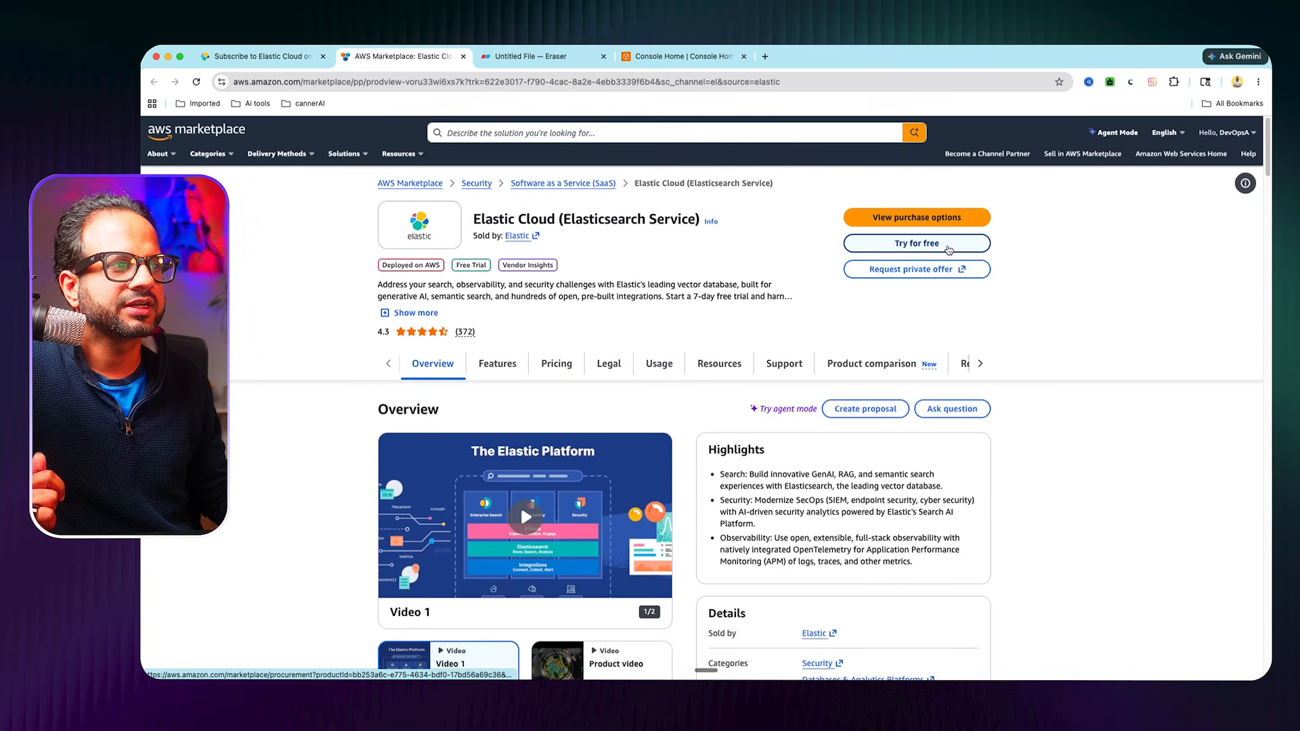
Step: Start the free trial of Elastic Cloud (Elasticsearch Service), review the offer's pricing details, and subscribe with no purchase order
left_click(949, 249)
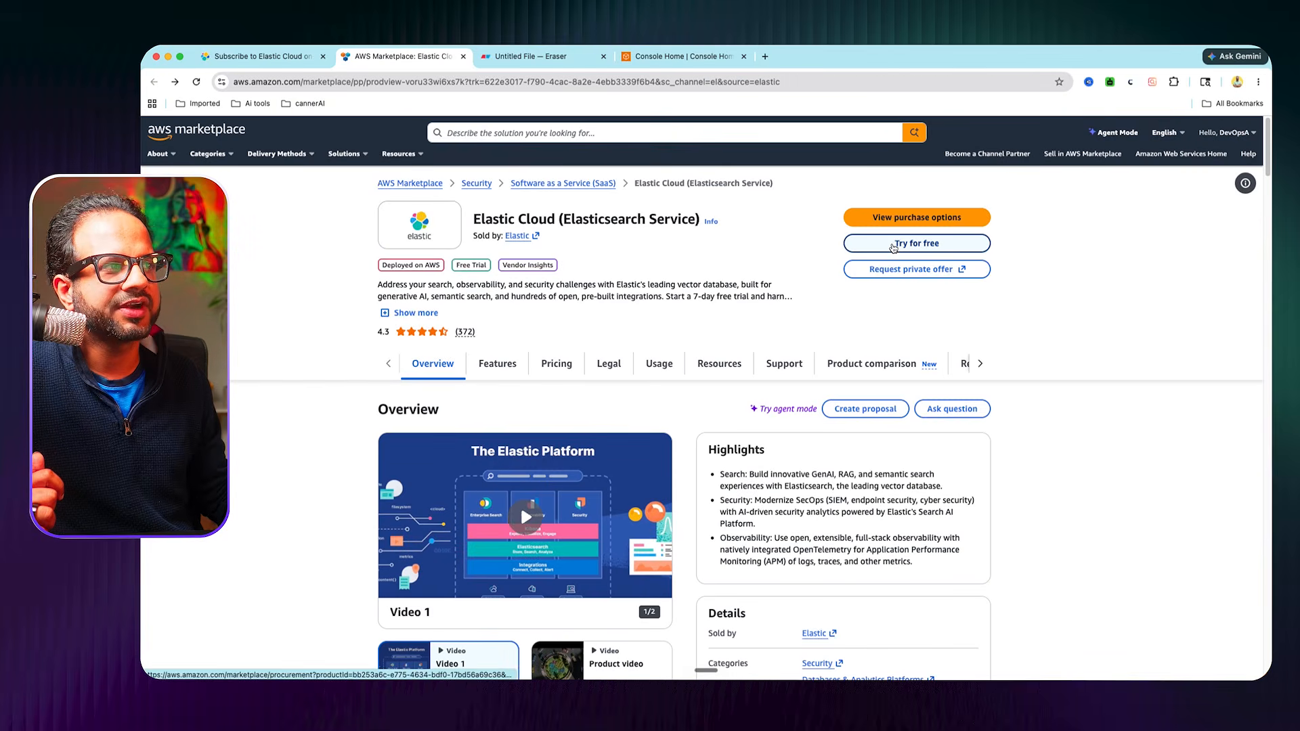
left_click(894, 245)
scroll(417, 589, "down", 1)
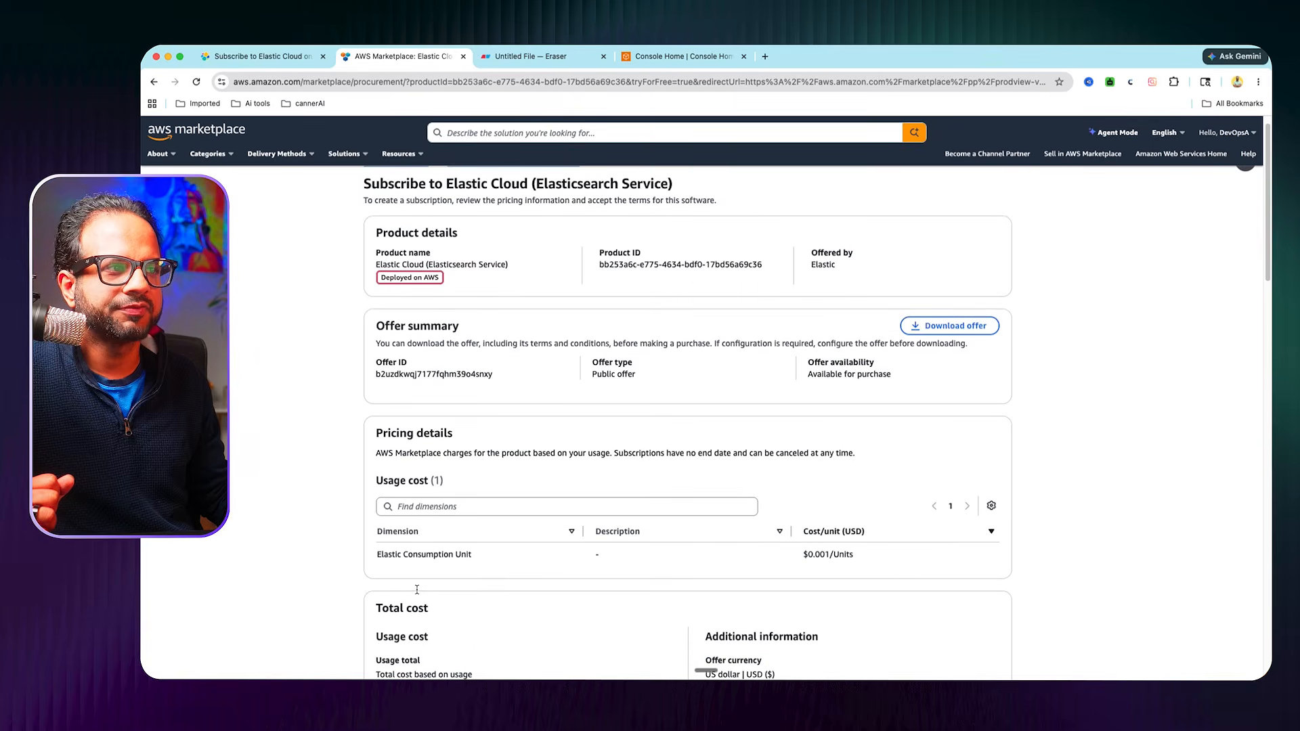
scroll(650, 531, "down", 1)
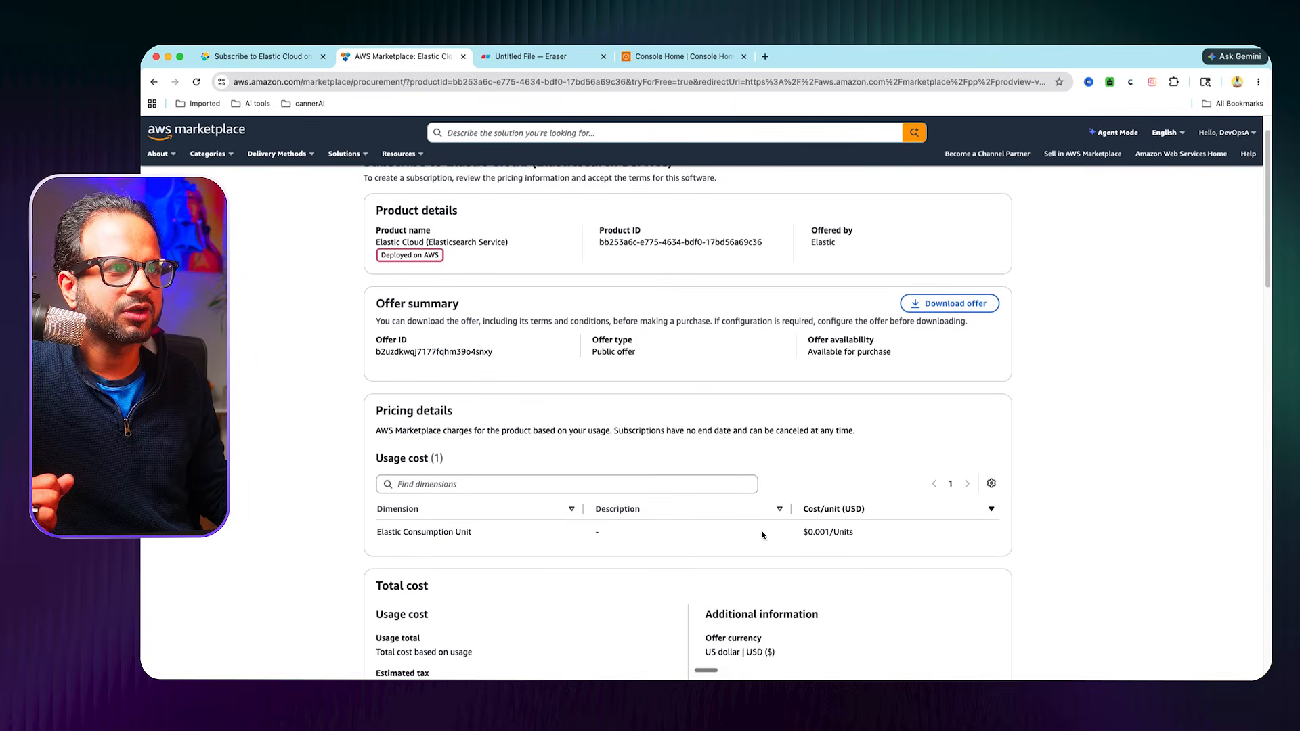
scroll(762, 535, "down", 5)
scroll(538, 507, "down", 15)
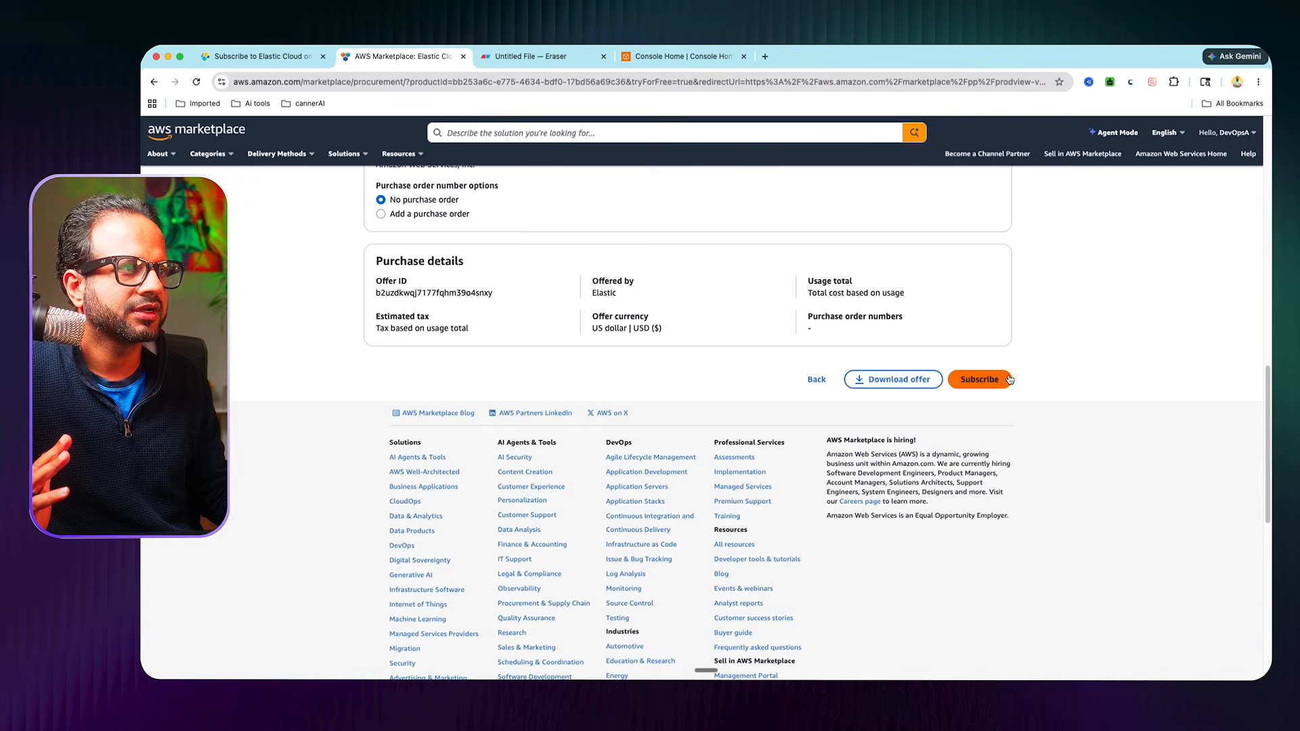
left_click(977, 380)
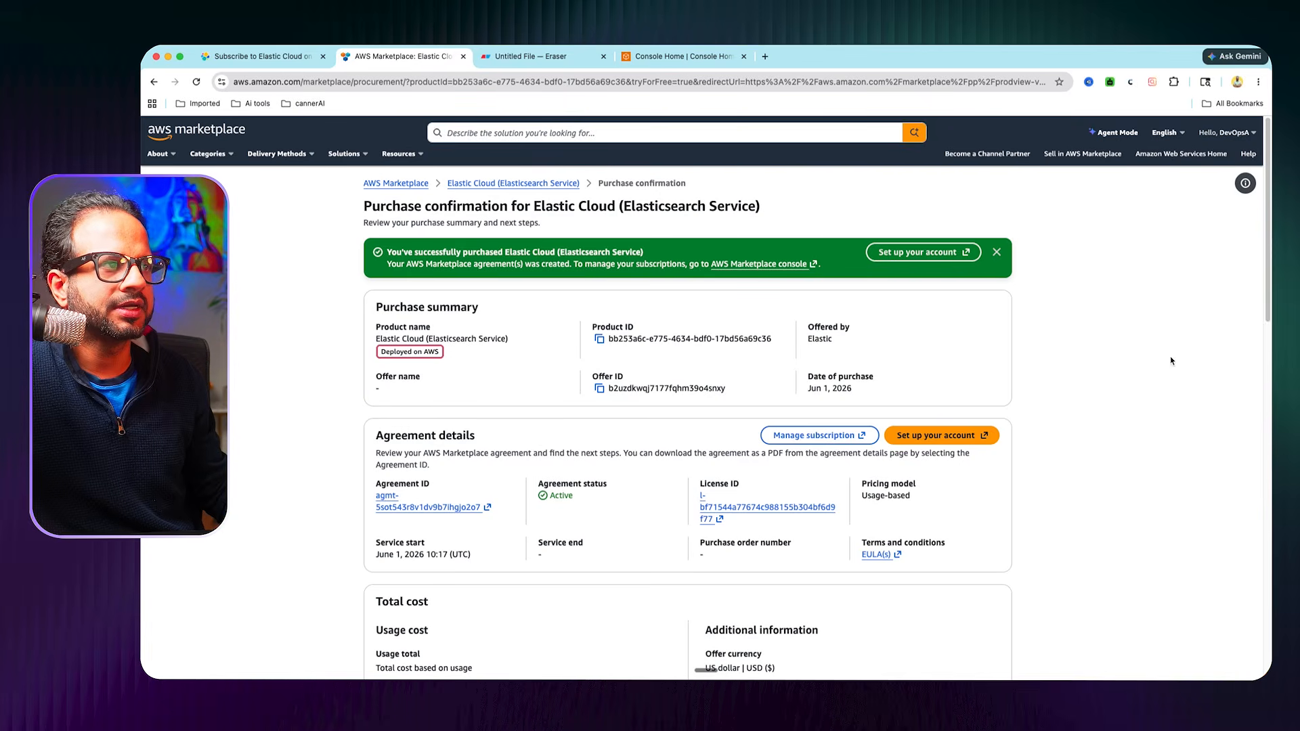
Step: Start the Elastic account setup from the purchase confirmation and read the login page's notice about the AWS marketplace subscription
scroll(1145, 386, "down", 1)
left_click(928, 406)
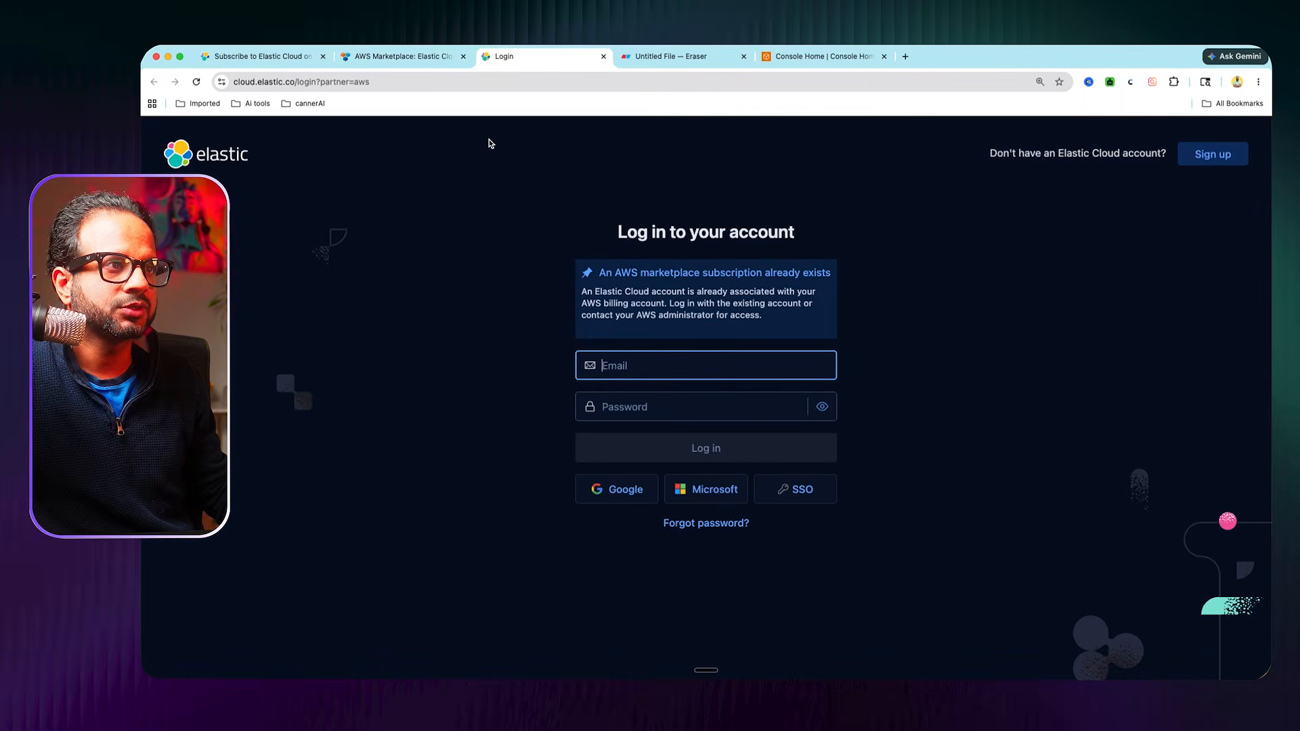
left_click(611, 276)
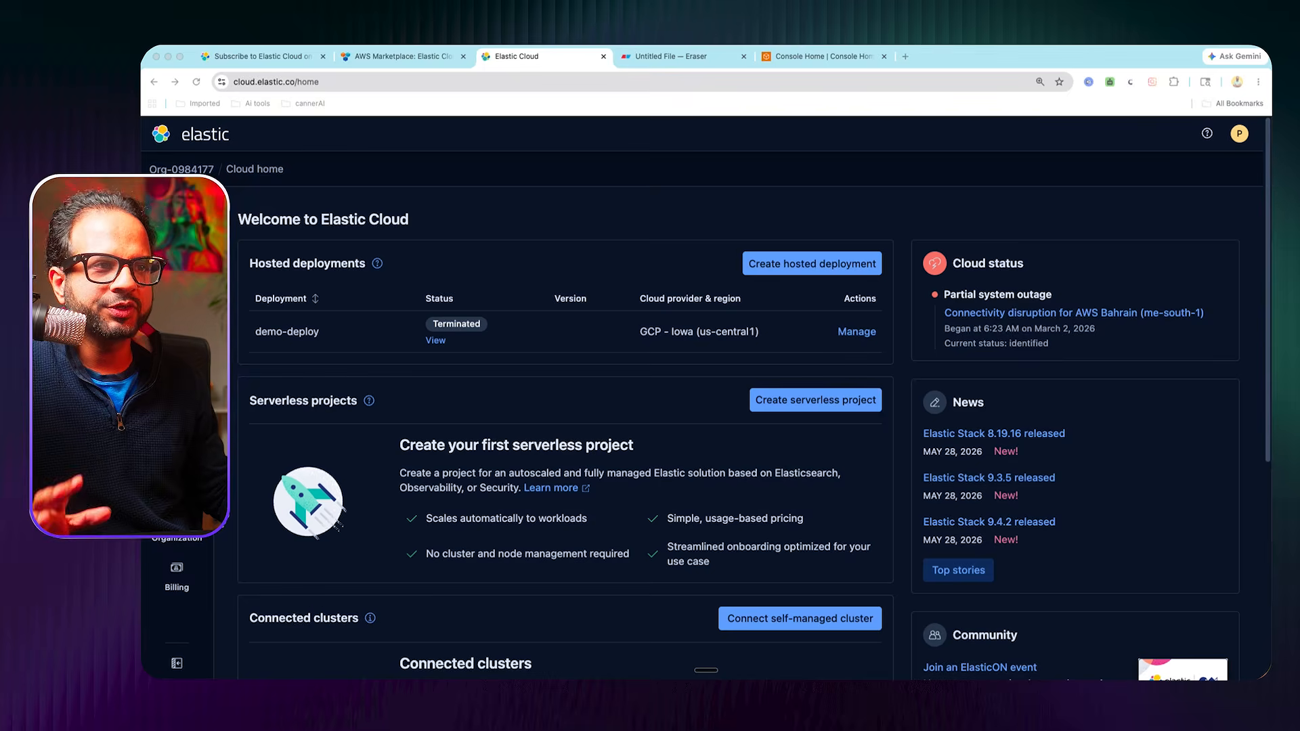
Step: Start a new serverless project, review the available project types, and choose Elastic for Observability
left_click(808, 409)
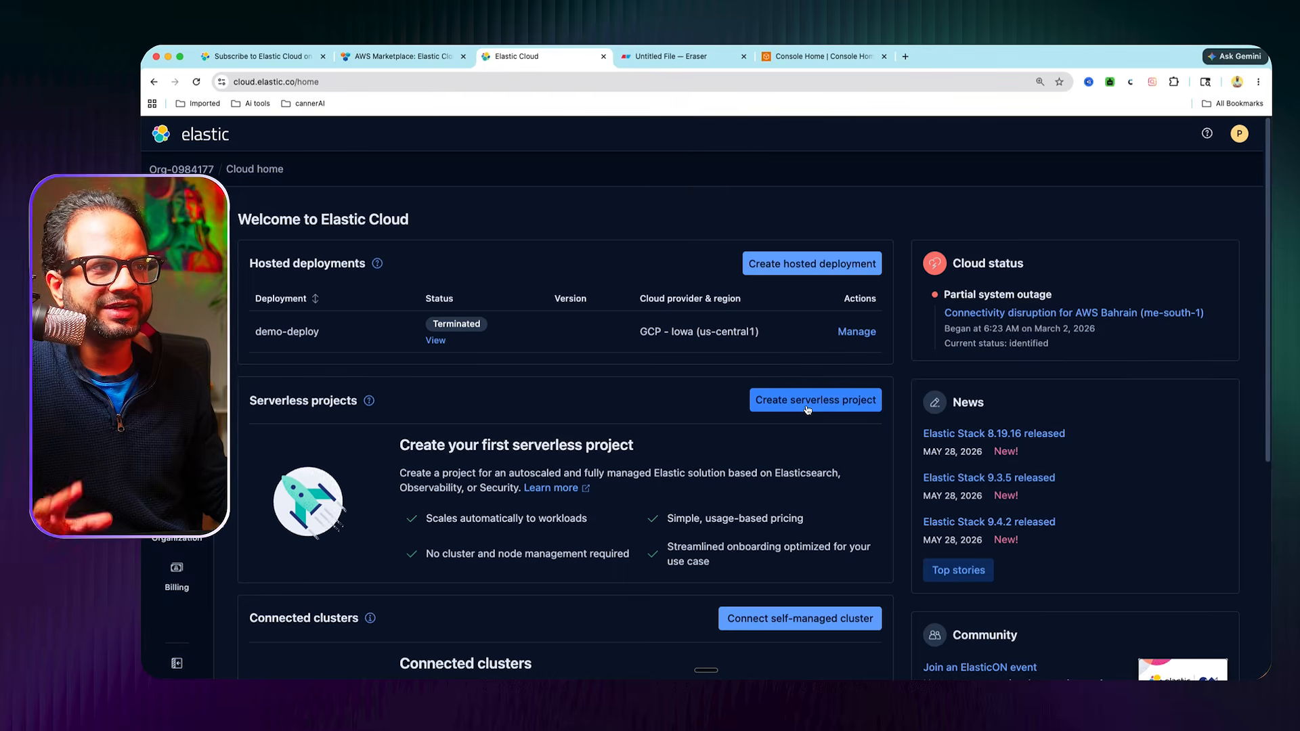
left_click(808, 409)
scroll(504, 552, "down", 2)
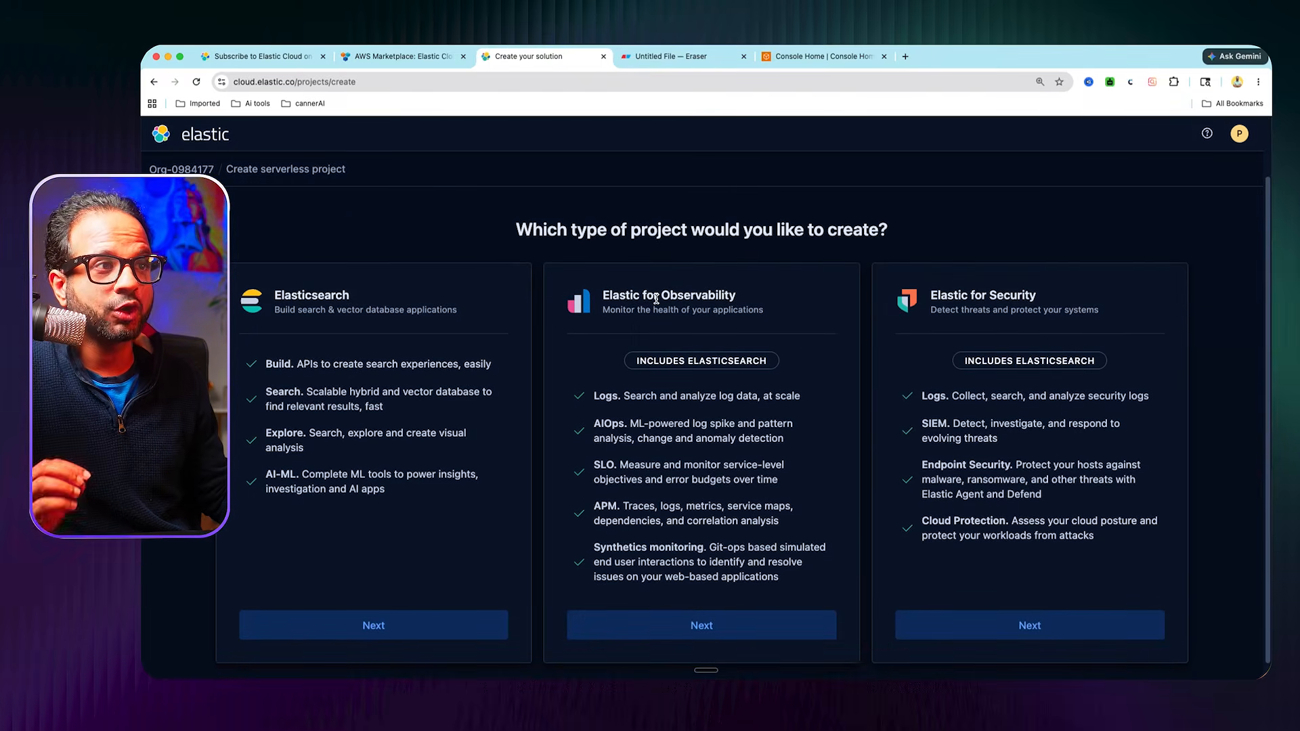
scroll(709, 486, "down", 1)
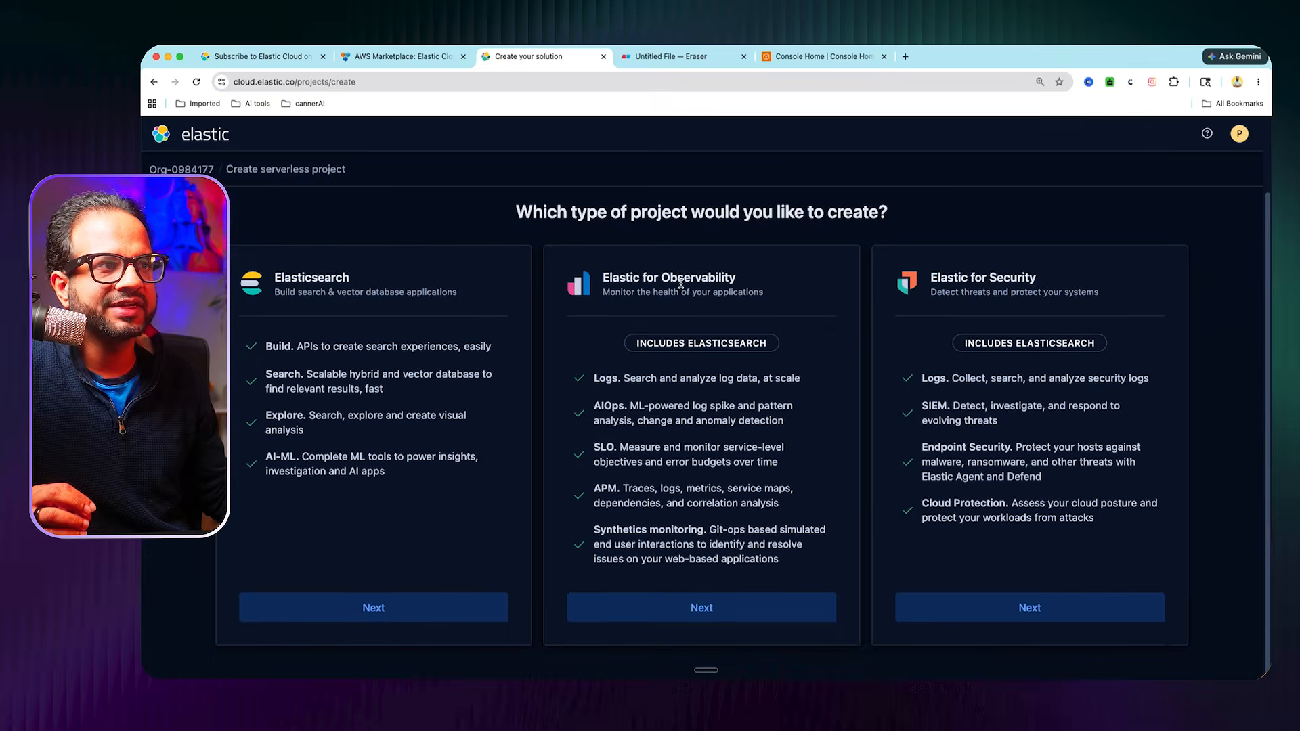
left_click_drag(611, 274, 744, 279)
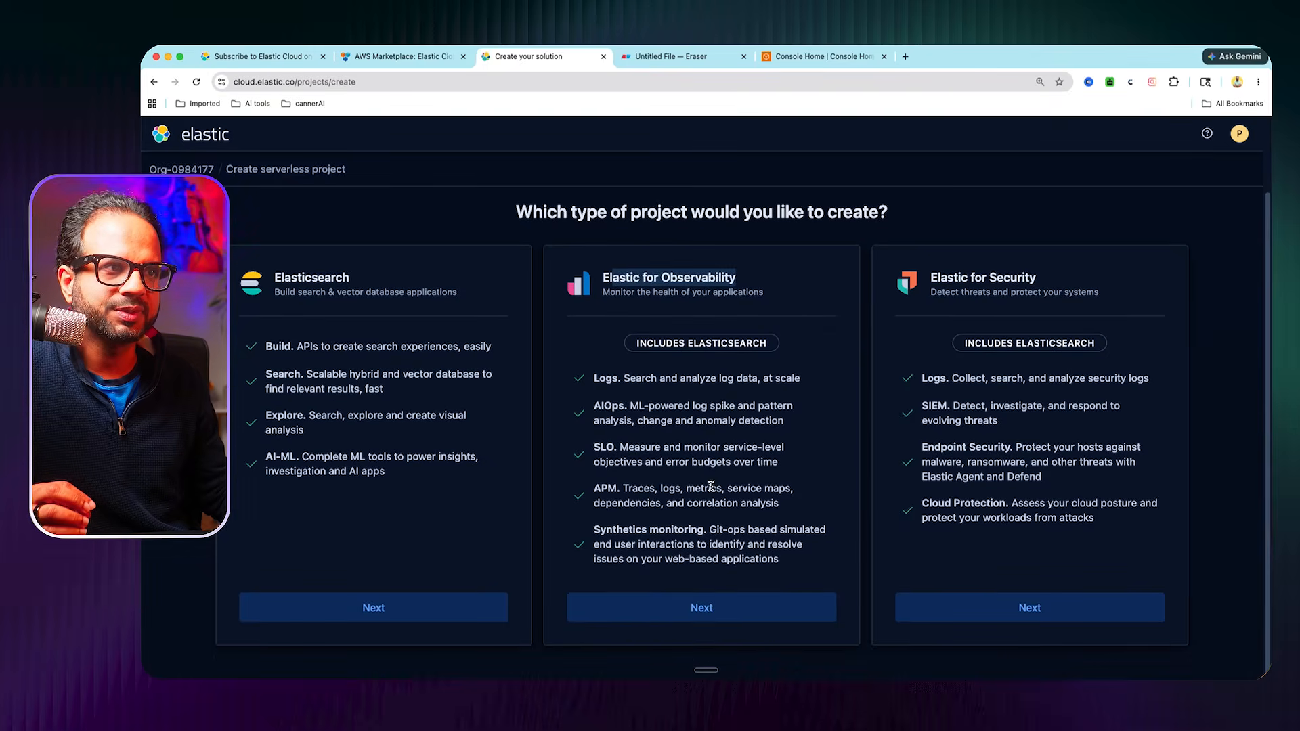
left_click(677, 497)
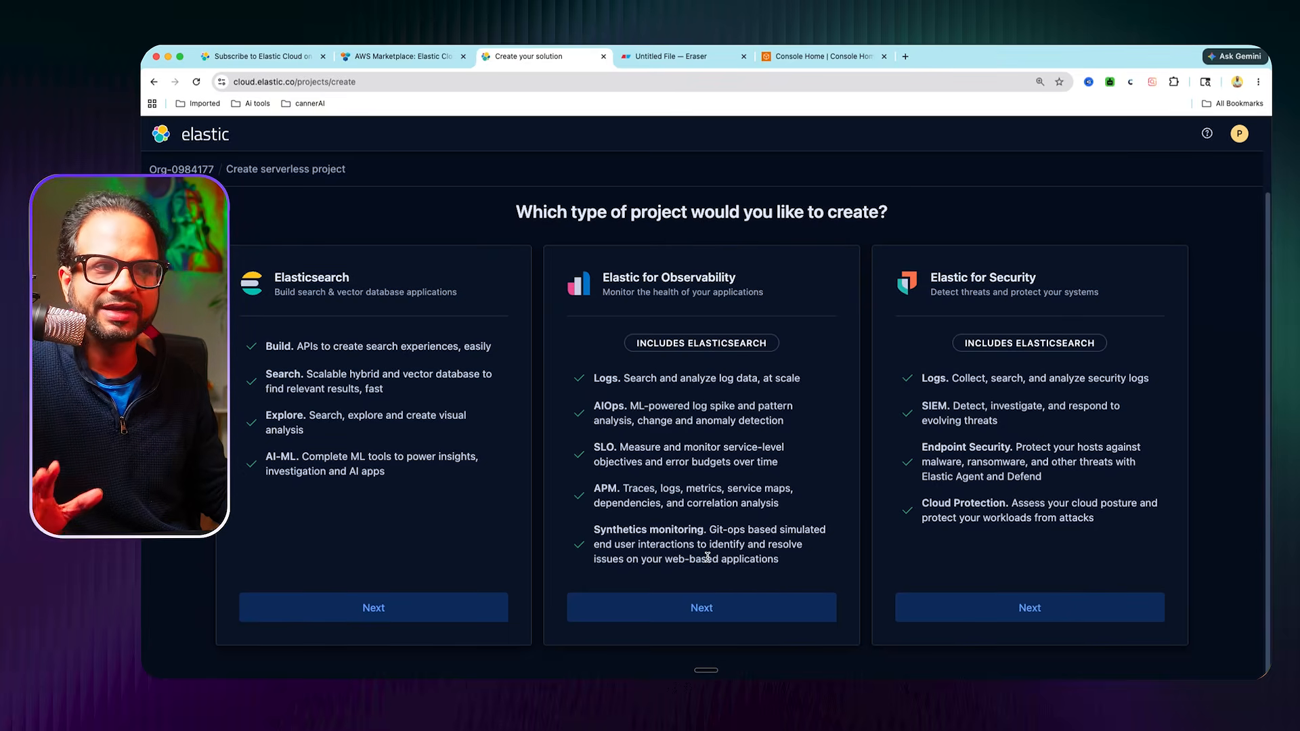
left_click(706, 613)
Step: Name the project My Observability project and create it with Observability Complete on Google Cloud in US Central 1 (Iowa)
scroll(644, 499, "down", 4)
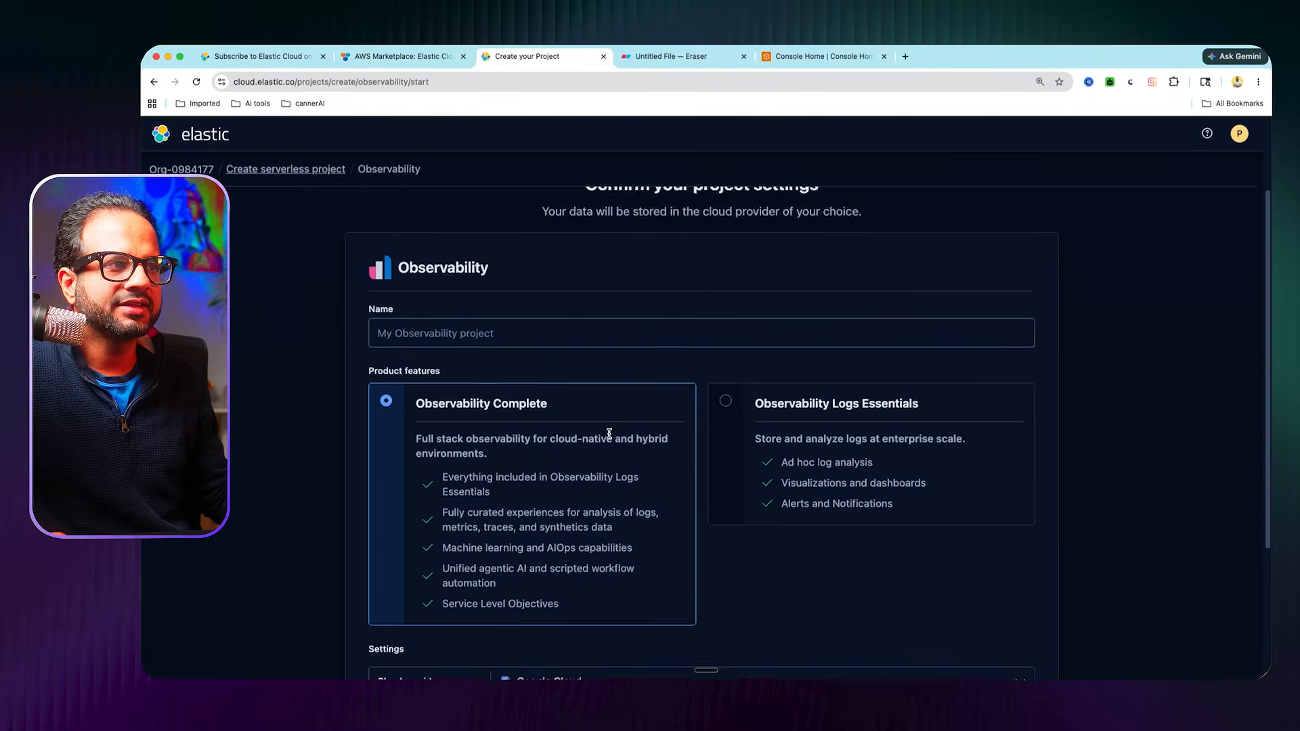
left_click(502, 307)
type("My Observability project")
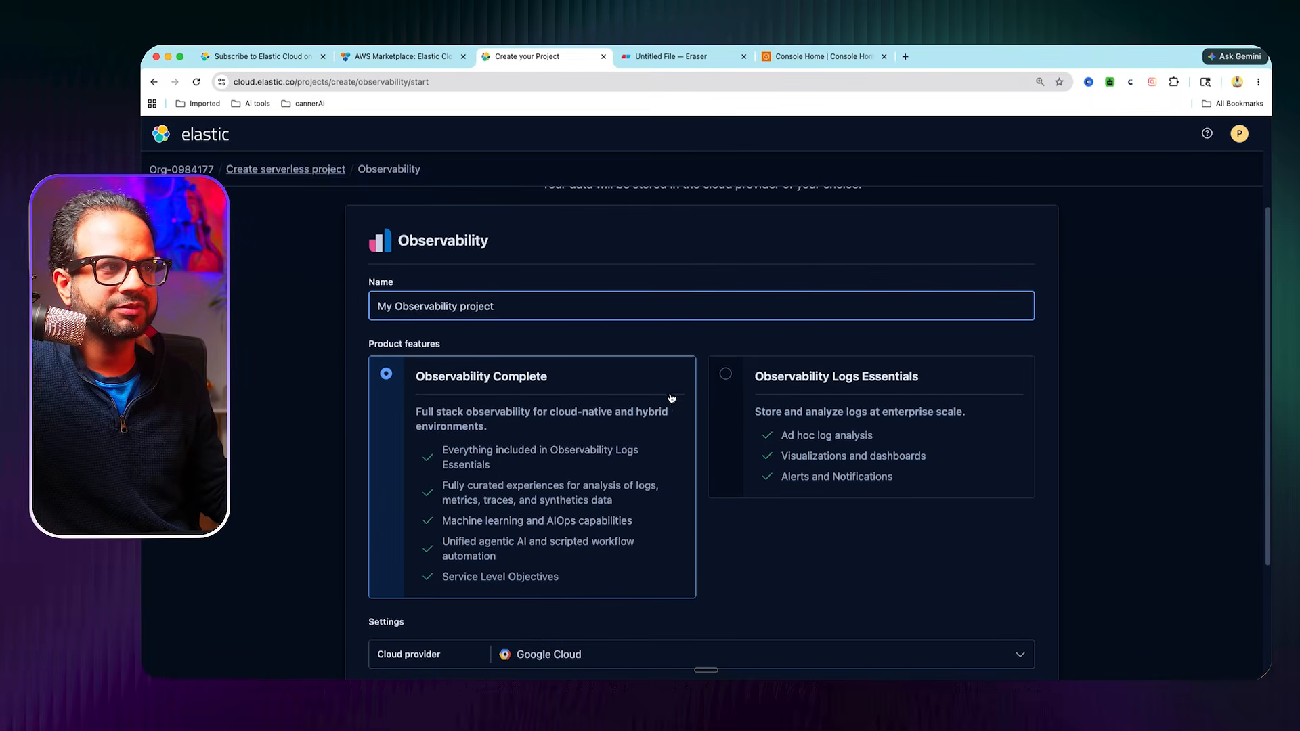
scroll(672, 398, "down", 5)
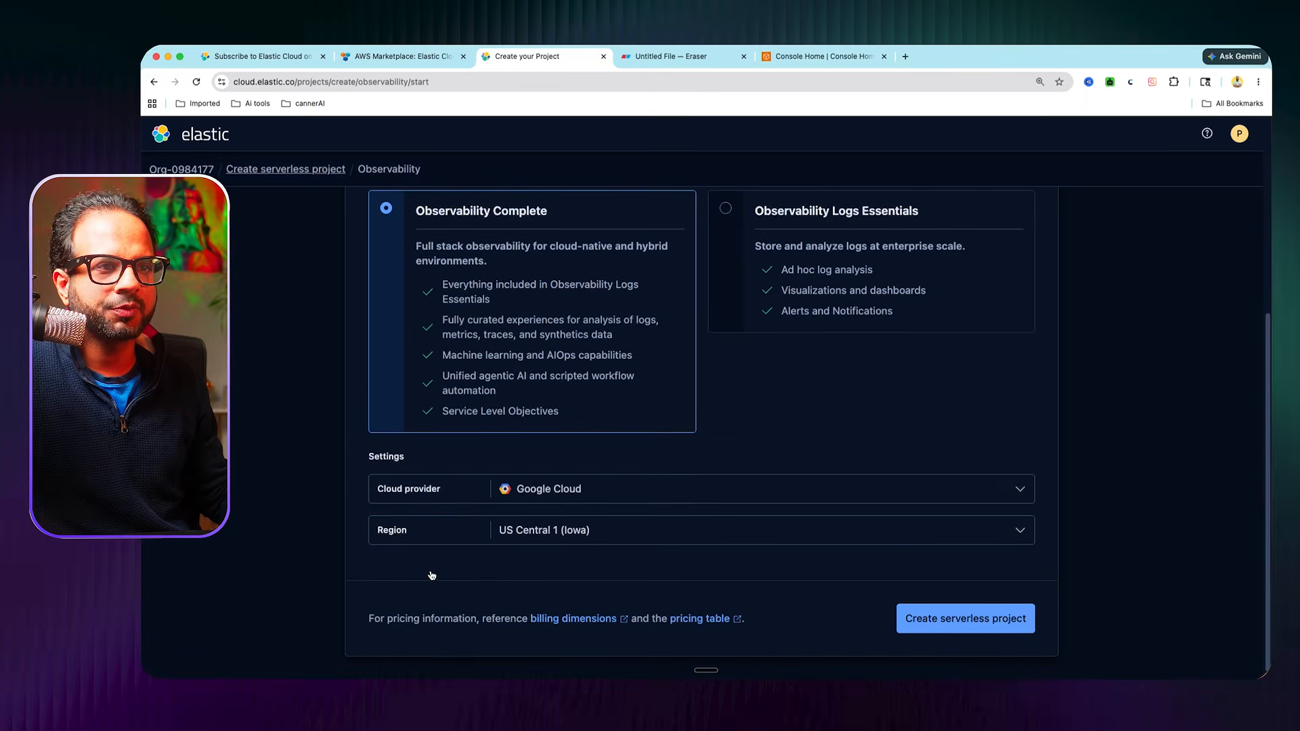
scroll(880, 596, "down", 1)
left_click(968, 610)
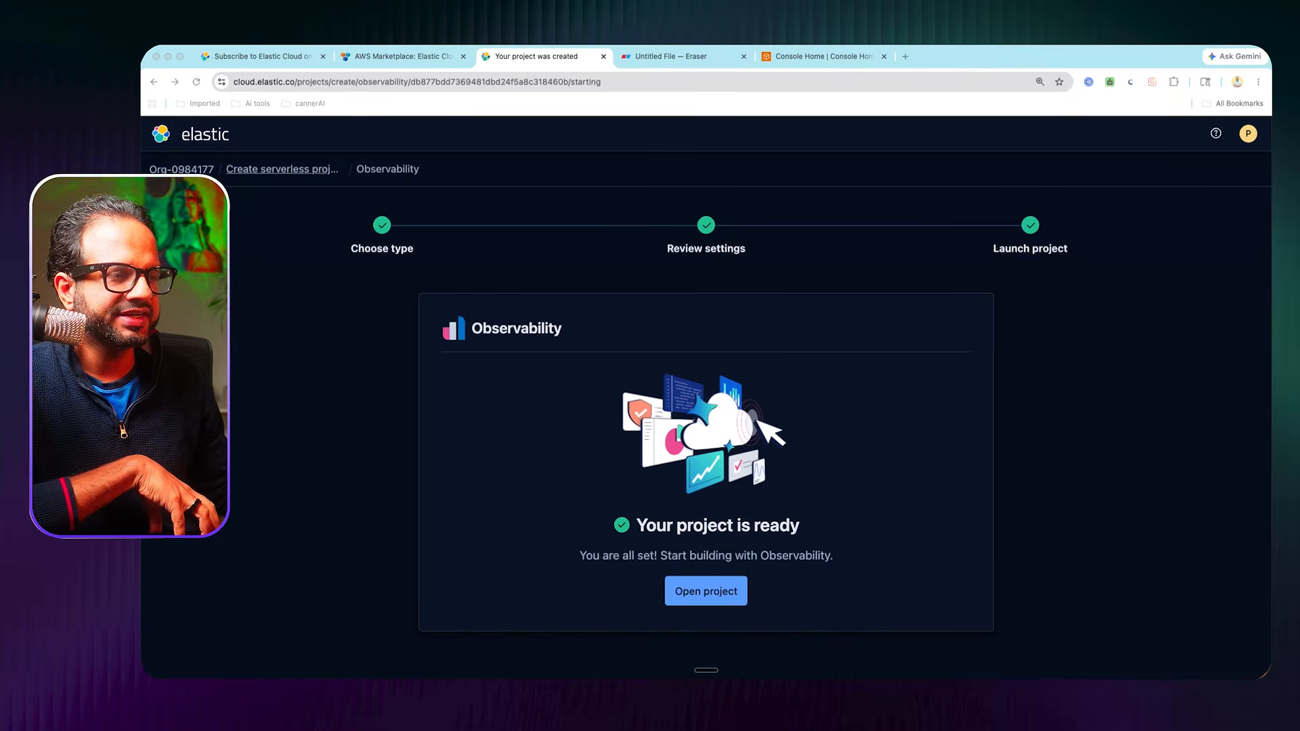
Step: Open the new Observability project and go to its project management page
left_click(706, 591)
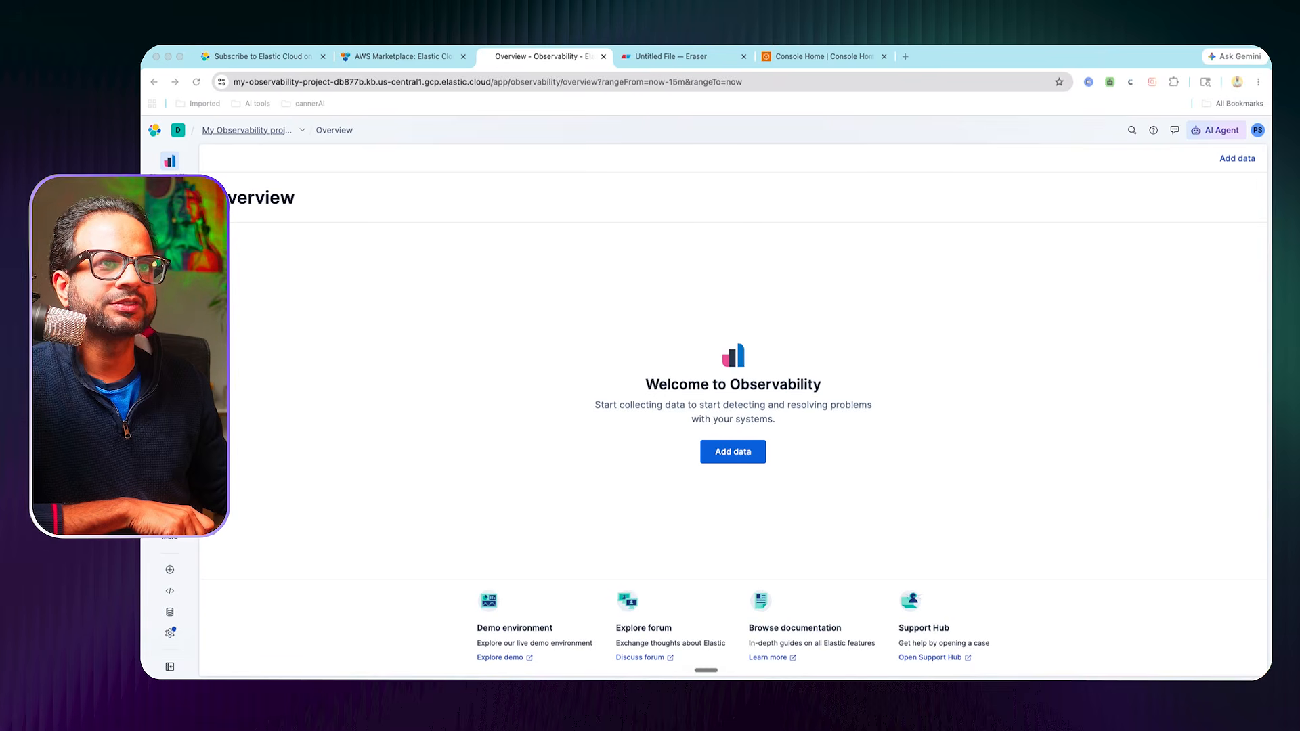
left_click(261, 132)
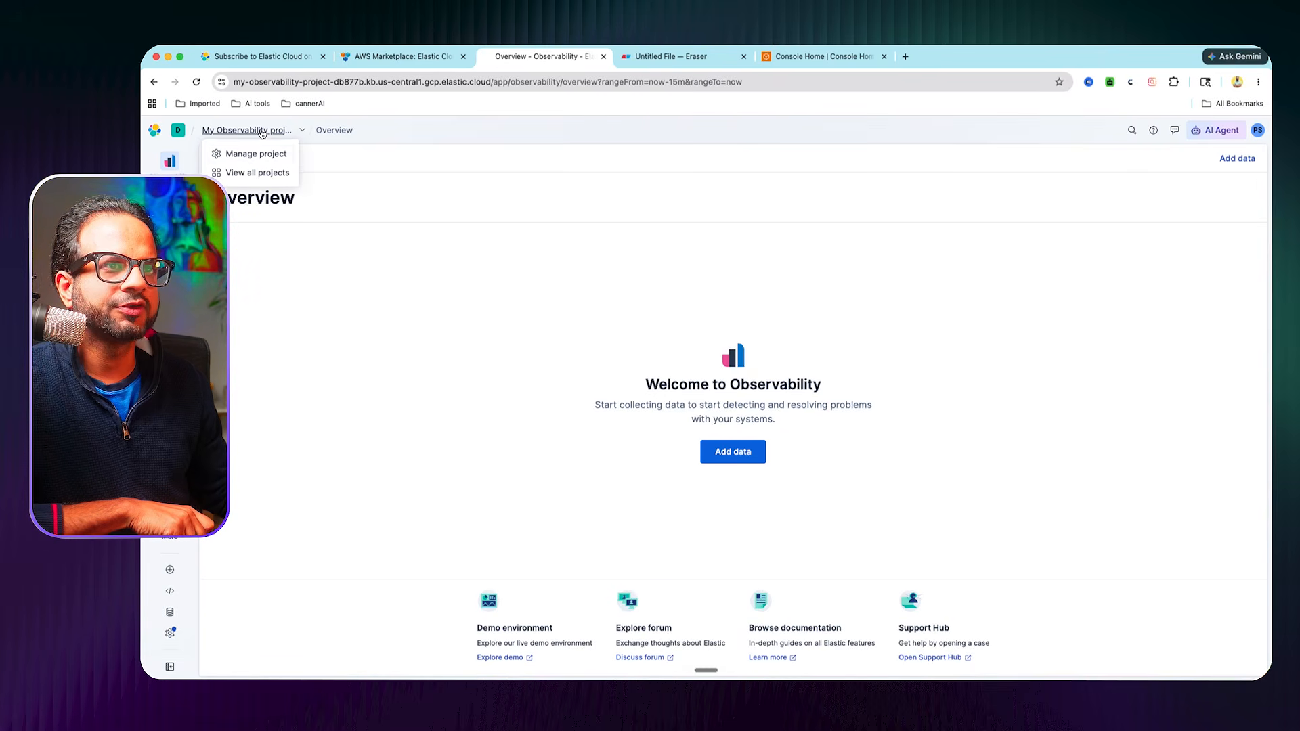
left_click(248, 155)
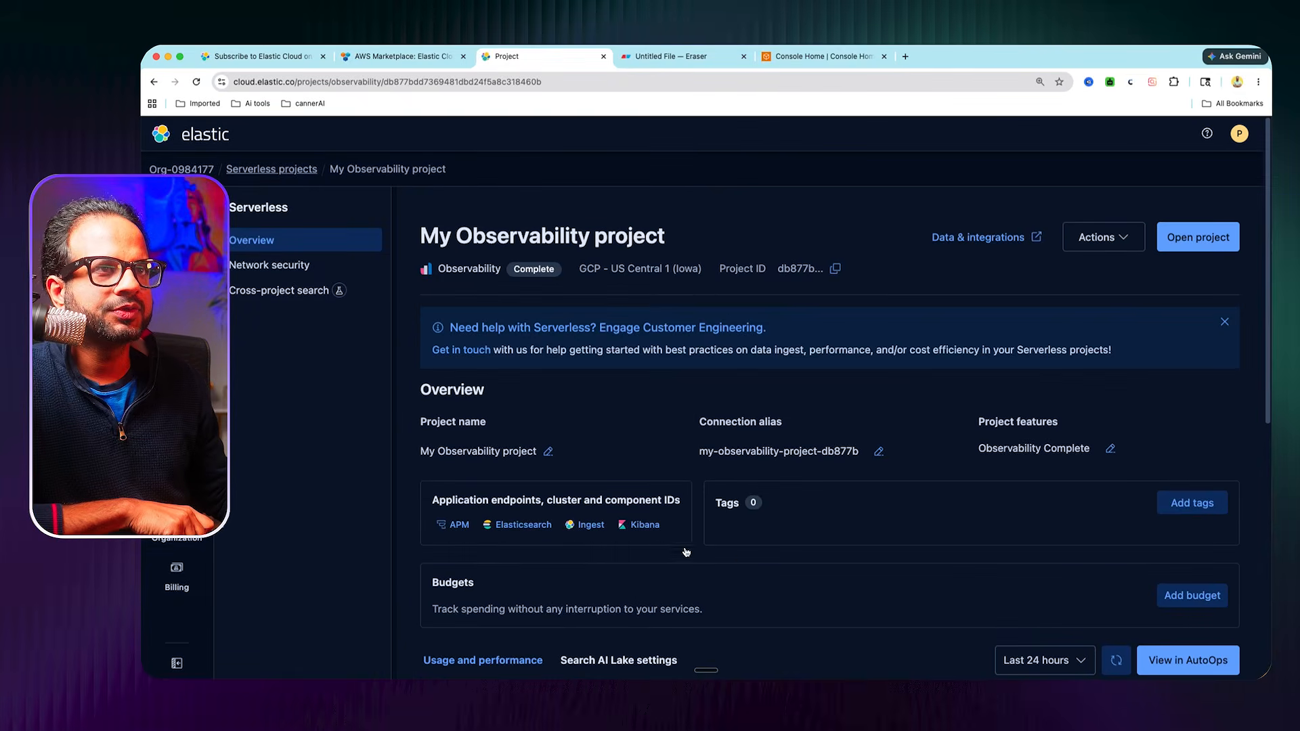
Step: Copy the Elasticsearch public endpoint from the project's application endpoints, cluster and component IDs
scroll(737, 554, "down", 2)
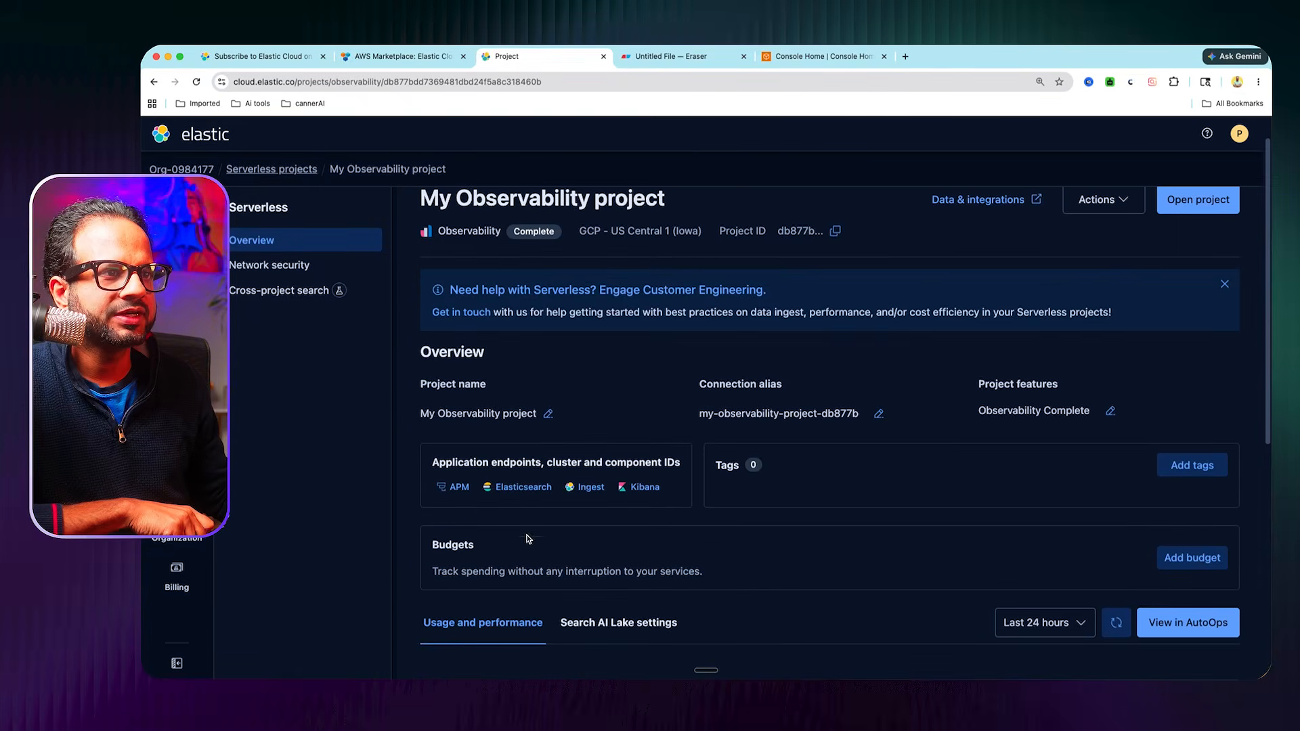
scroll(491, 428, "down", 2)
left_click_drag(446, 426, 649, 425)
scroll(571, 484, "down", 2)
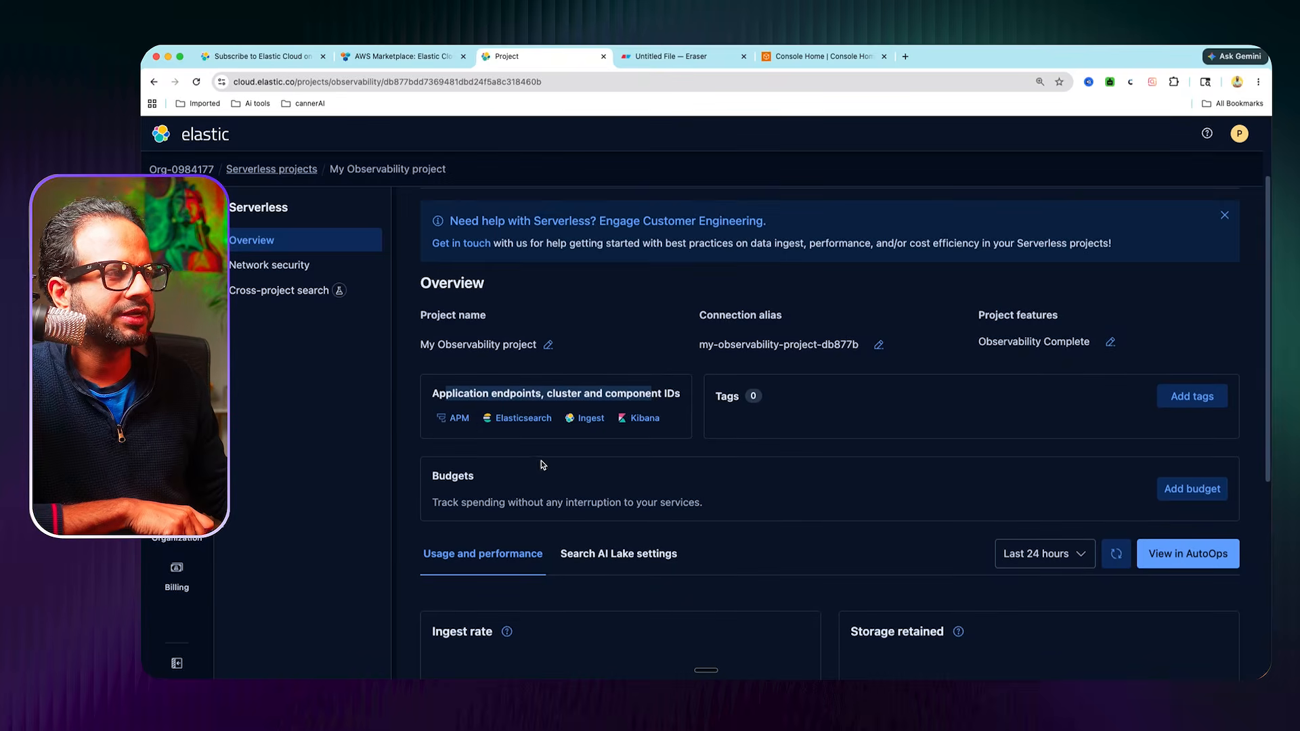
left_click(521, 419)
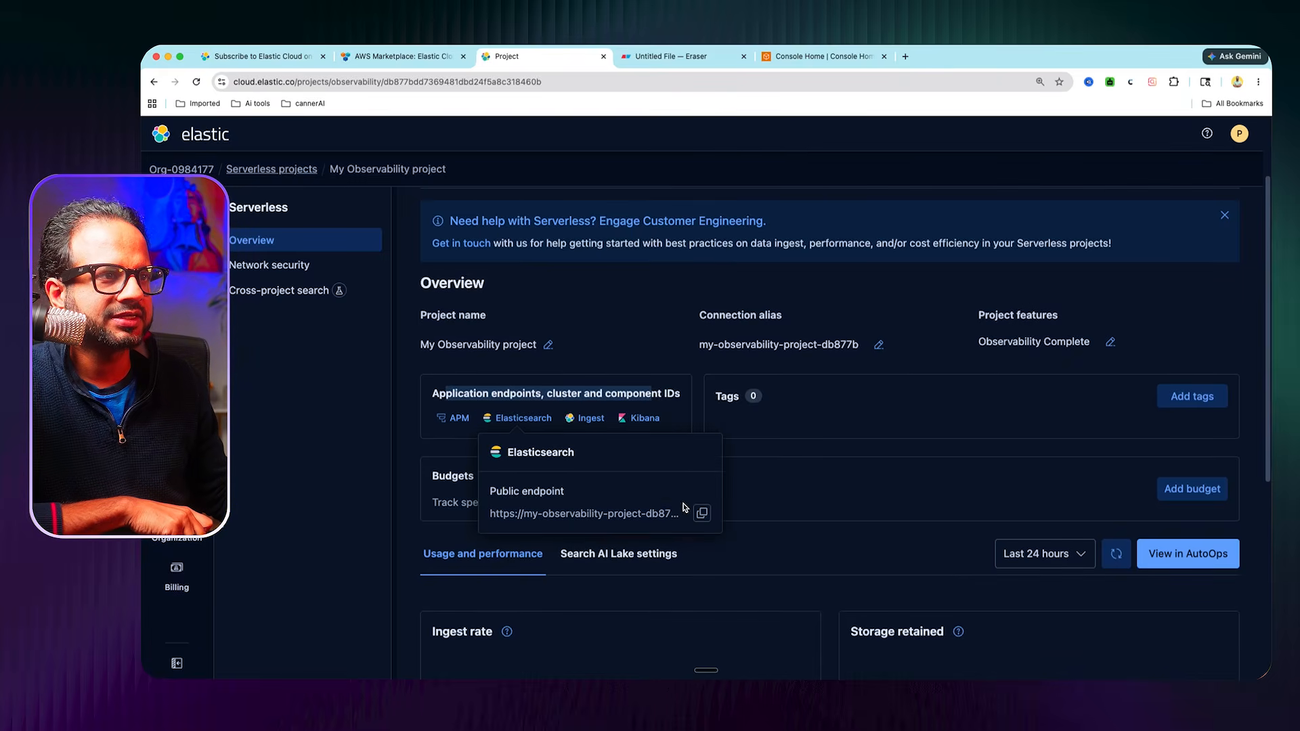
left_click(702, 513)
Step: Switch to VS Code, create a new text file, and store the copied Elasticsearch endpoint in quotes as ES_EP
key("ctrl+Up")
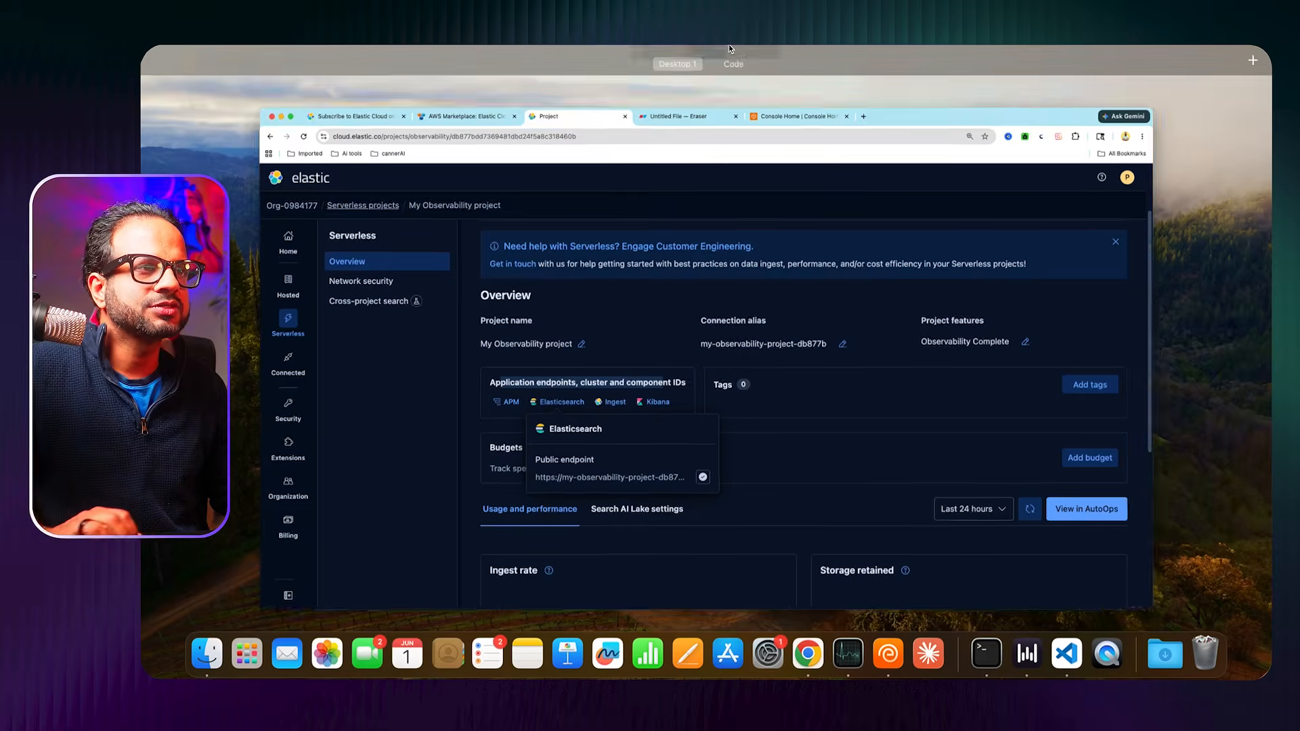
key("ctrl+Right")
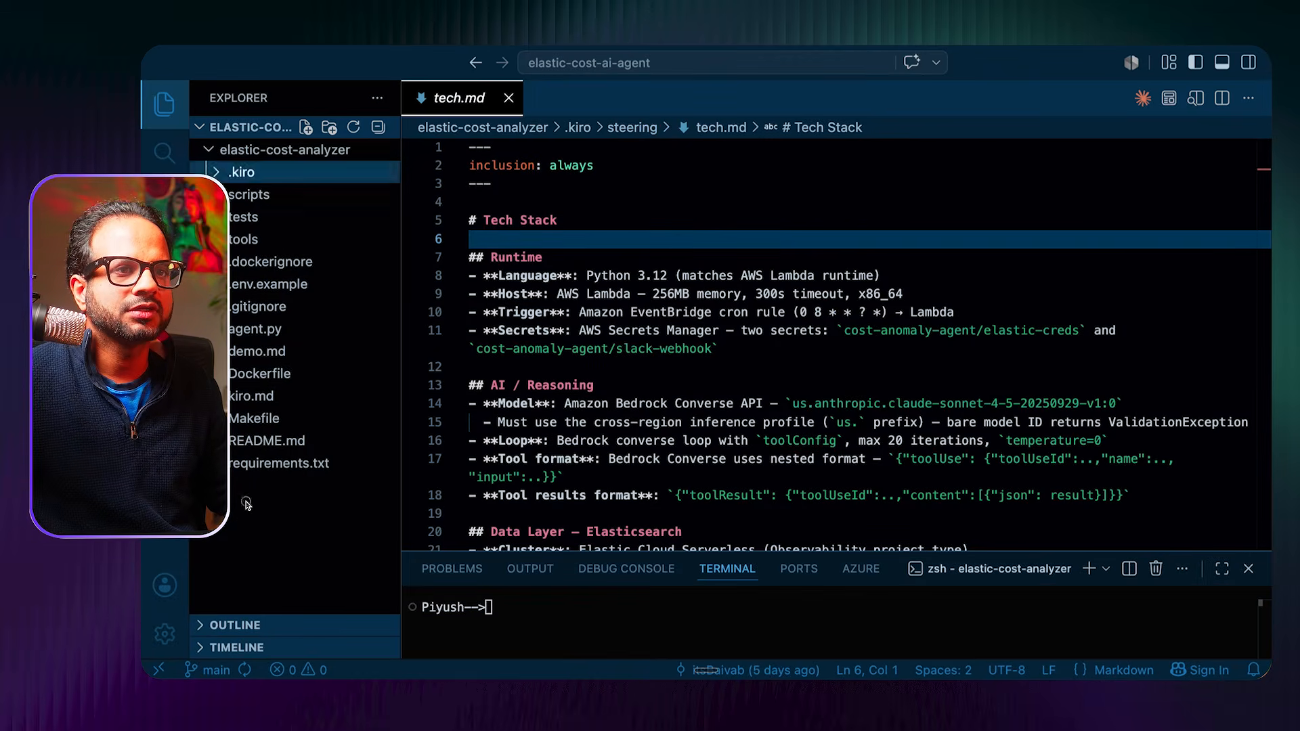
left_click(218, 52)
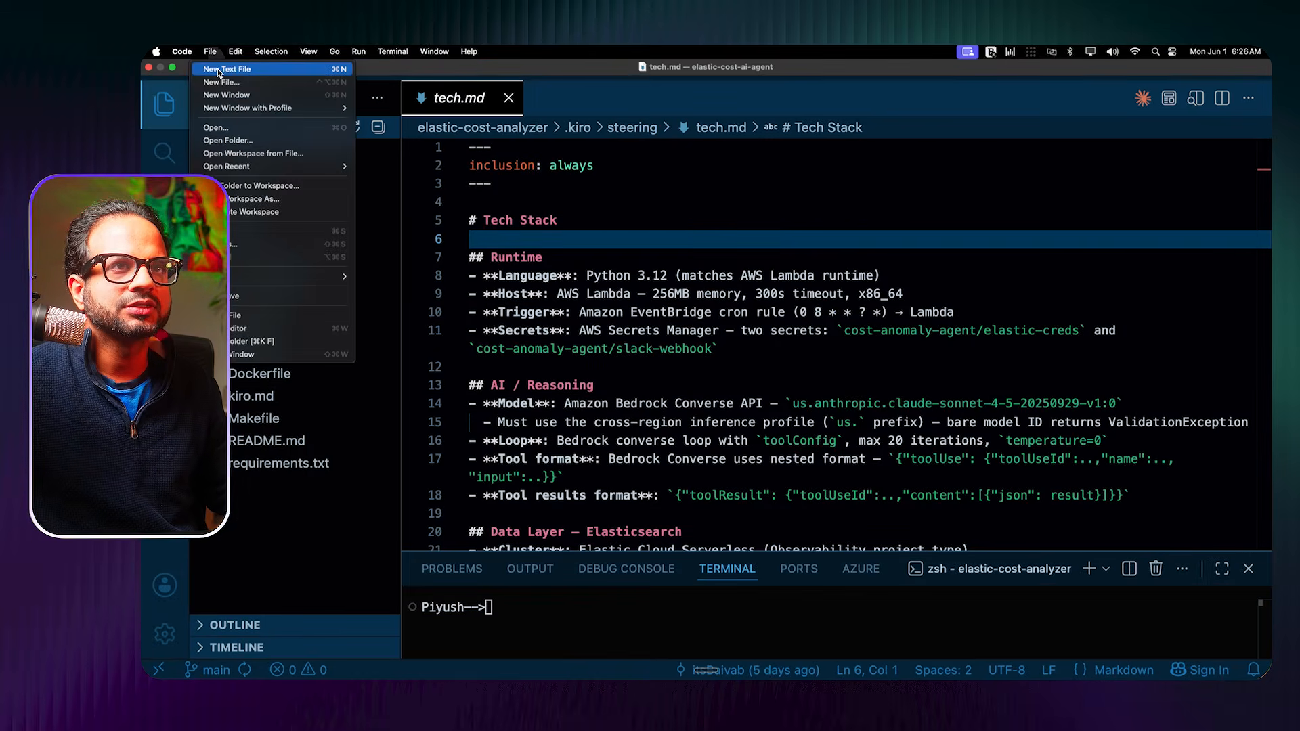
left_click(220, 69)
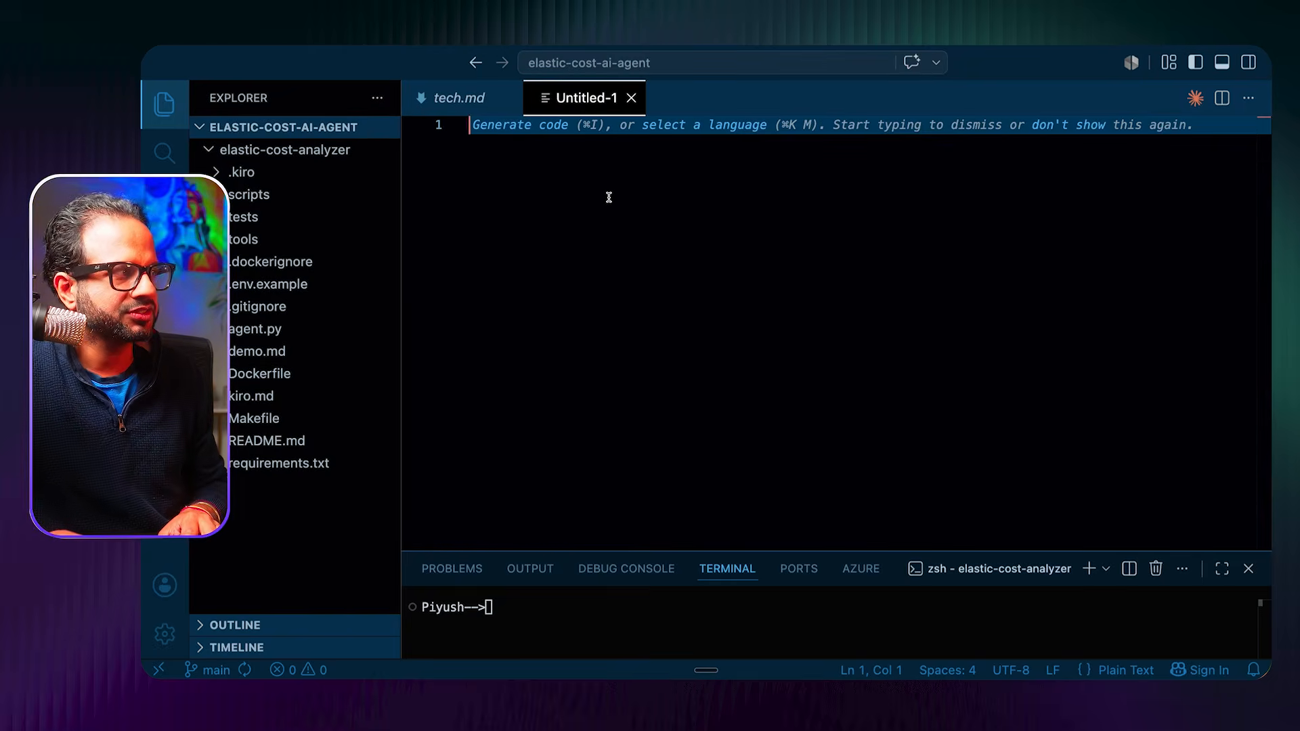
type("ES_EP")
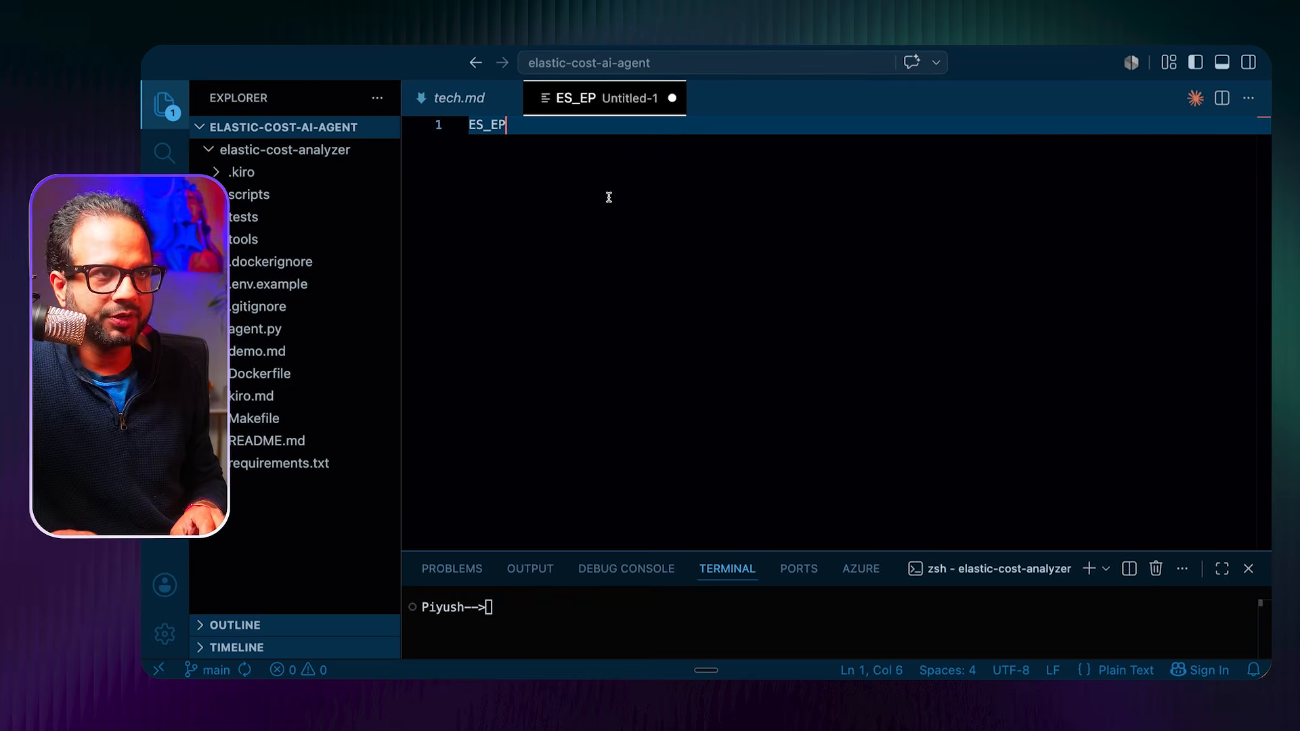
key("super+v")
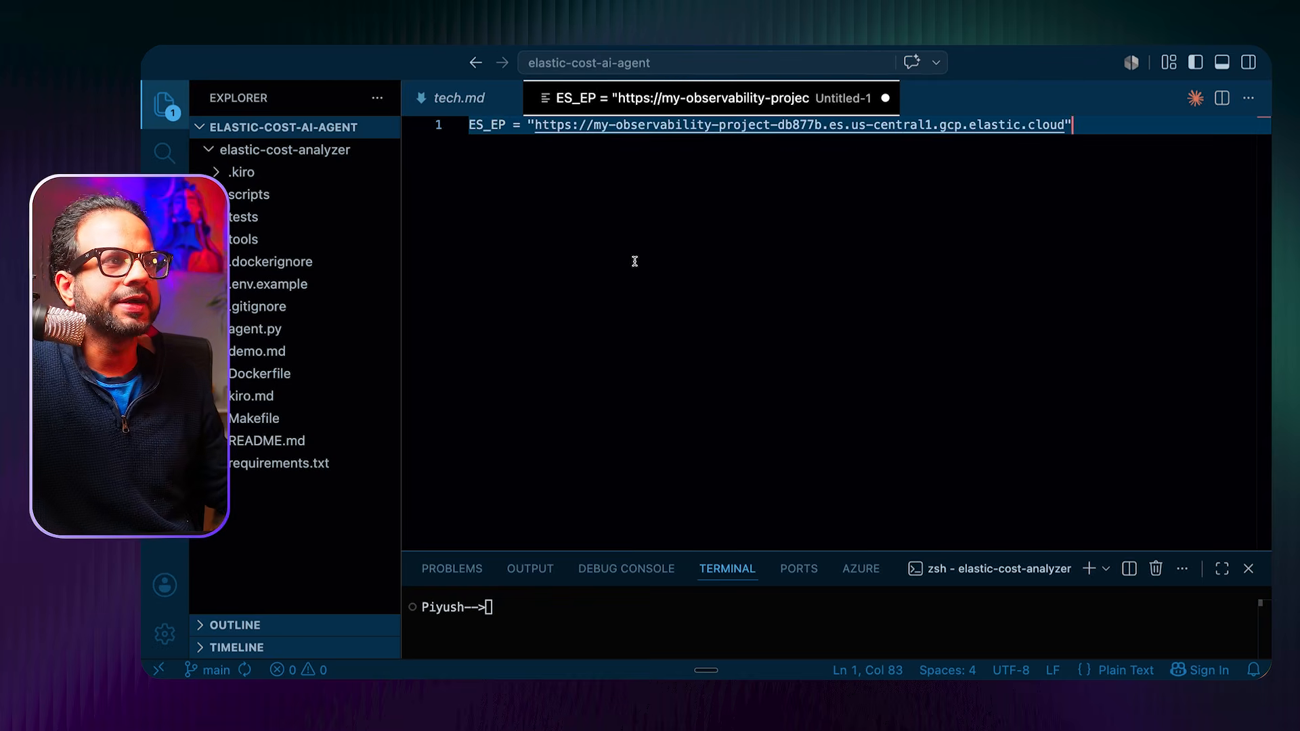
Step: Switch to the browser, return to the Observability project, and open the form for creating its first API key
key("super+Tab")
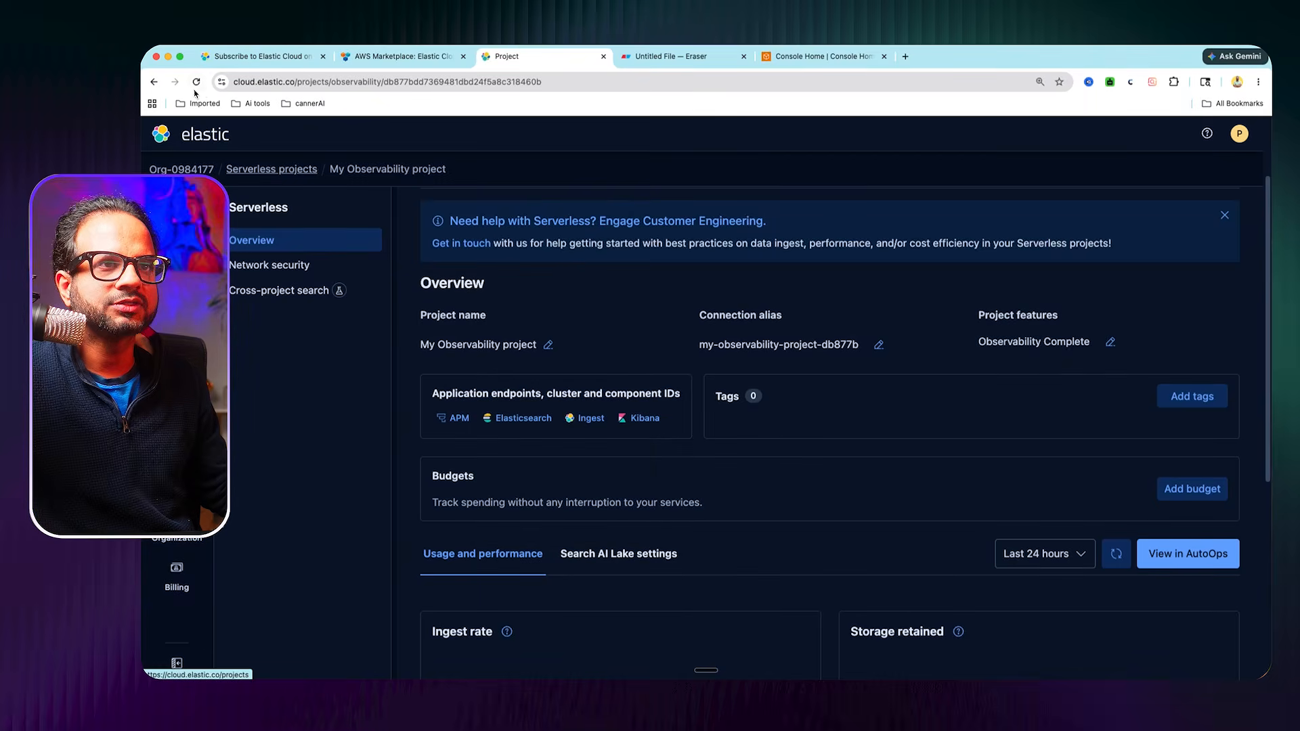
left_click(155, 82)
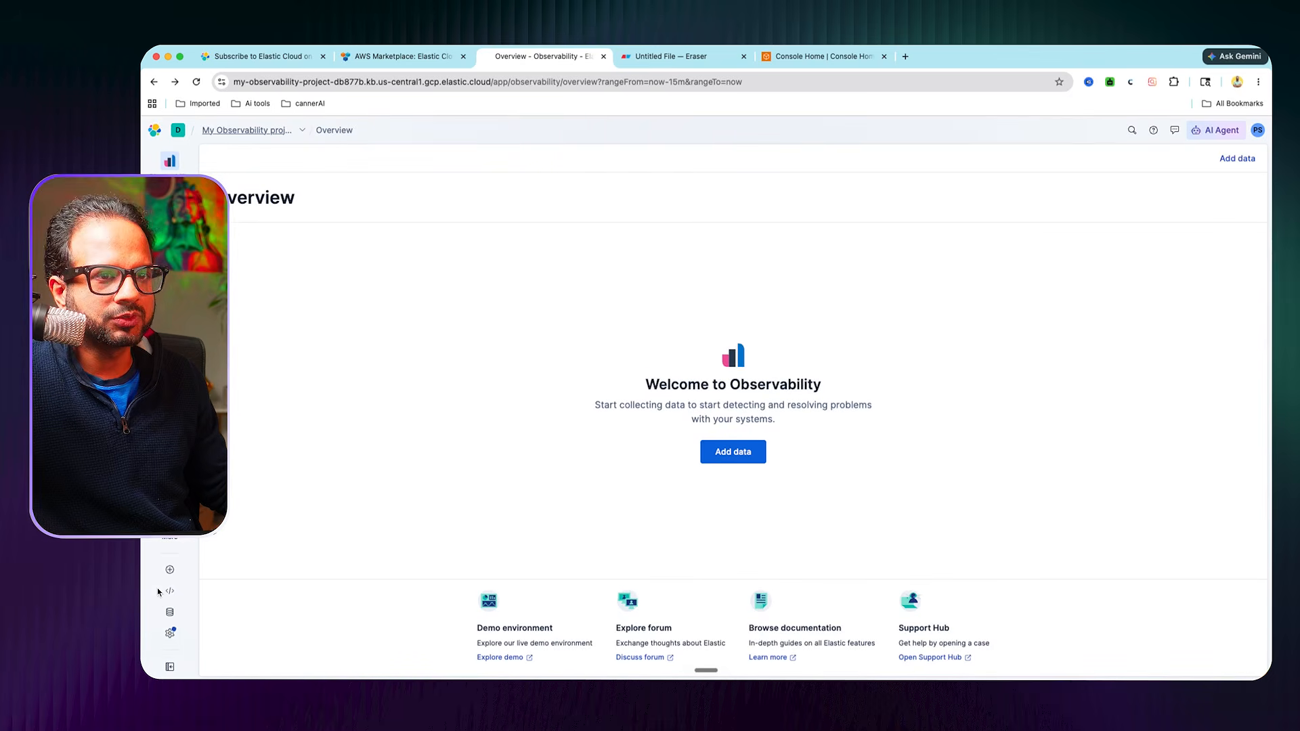
left_click(169, 635)
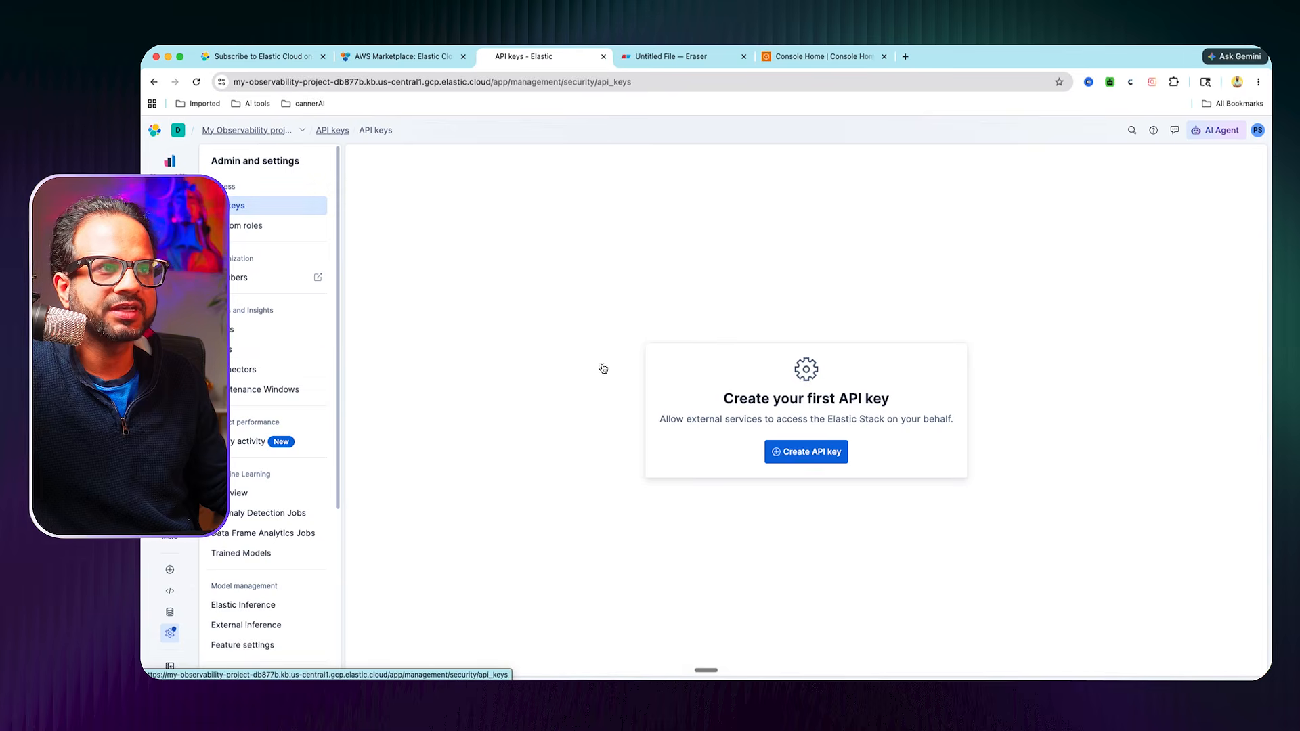
left_click(787, 452)
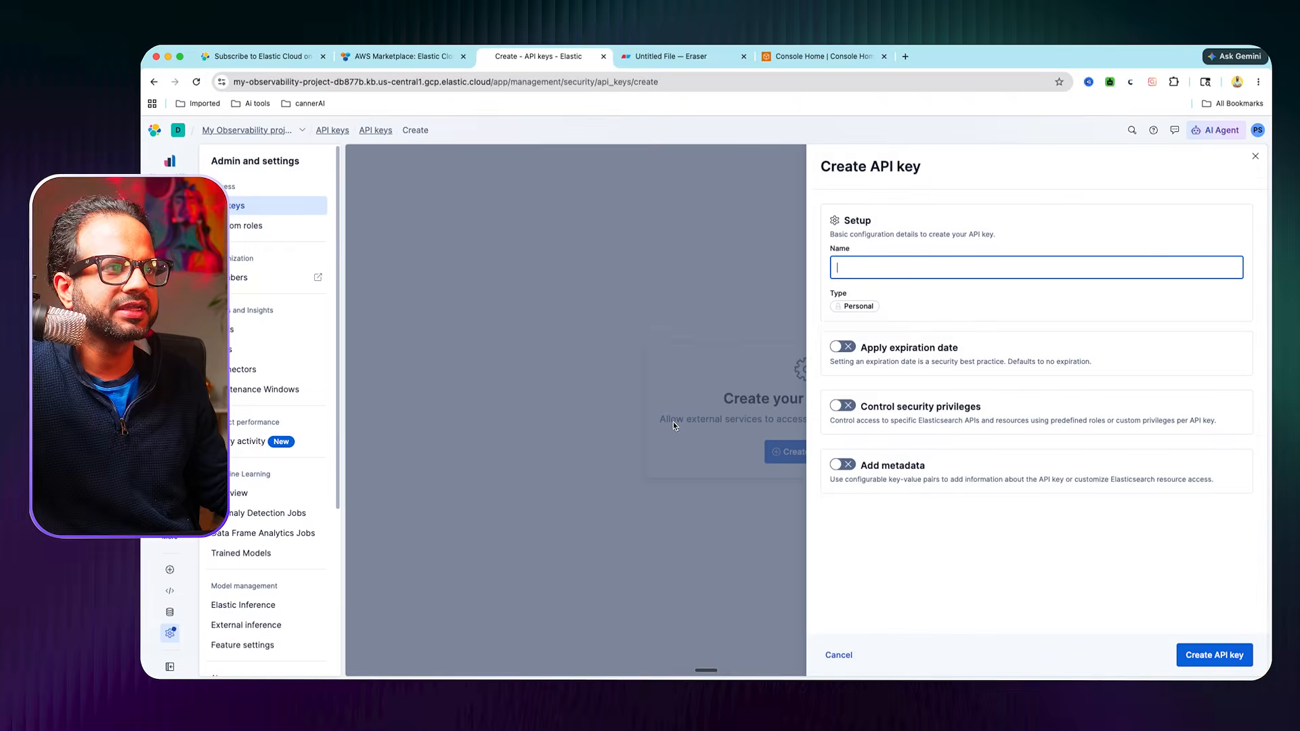
Step: Name the new API key cost-anamoly-agent
left_click(905, 268)
type("cost-anamo")
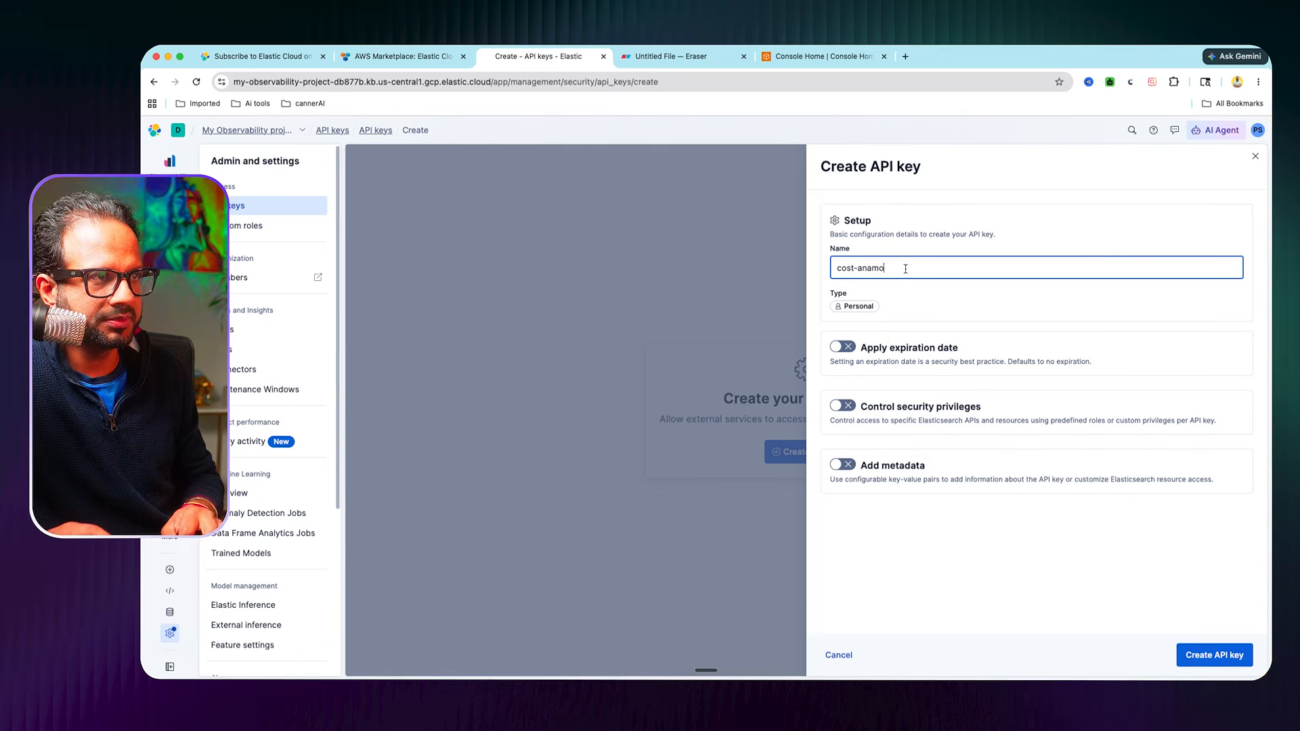
type("ly-agent")
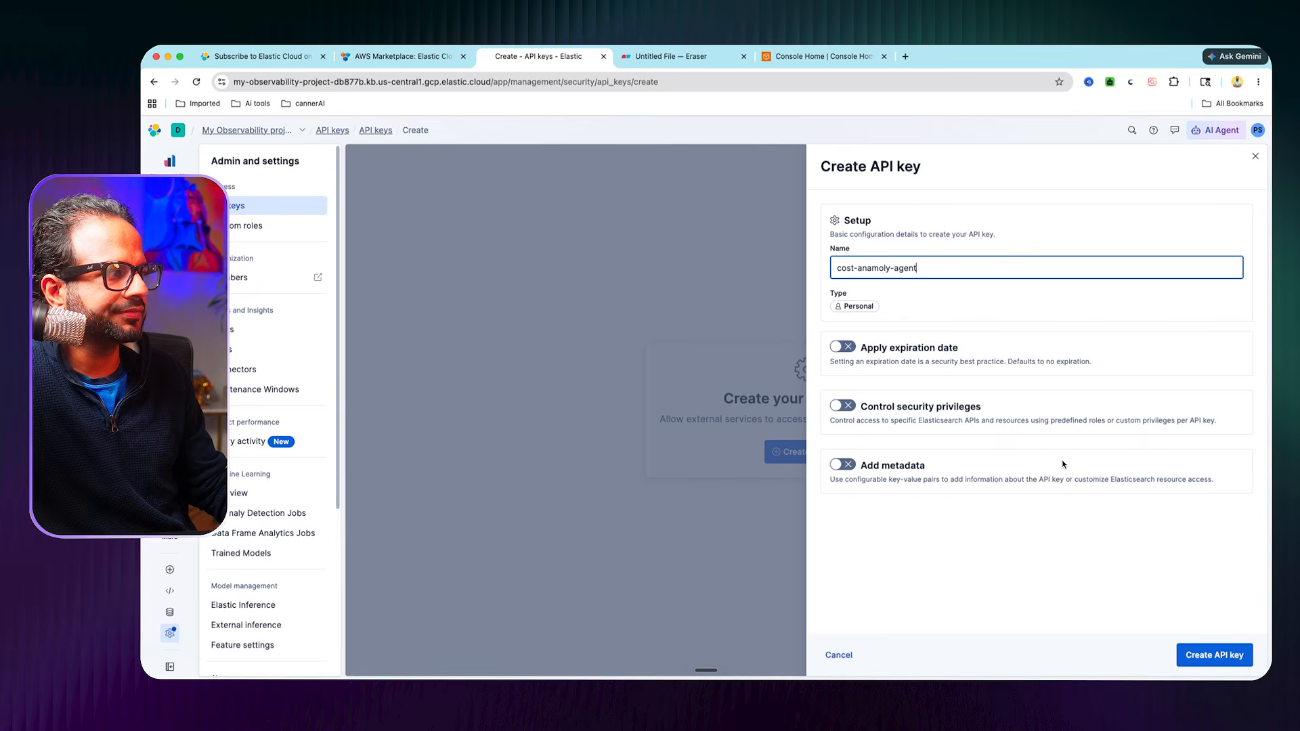
Step: Control the key's privileges with cost-agent-role: read, view_index_metadata on metrics-aws.billing-* and deploy-events-*; create_index, create, index on cost-anomaly-audit-*
left_click(844, 407)
scroll(941, 474, "down", 1)
left_click(941, 464)
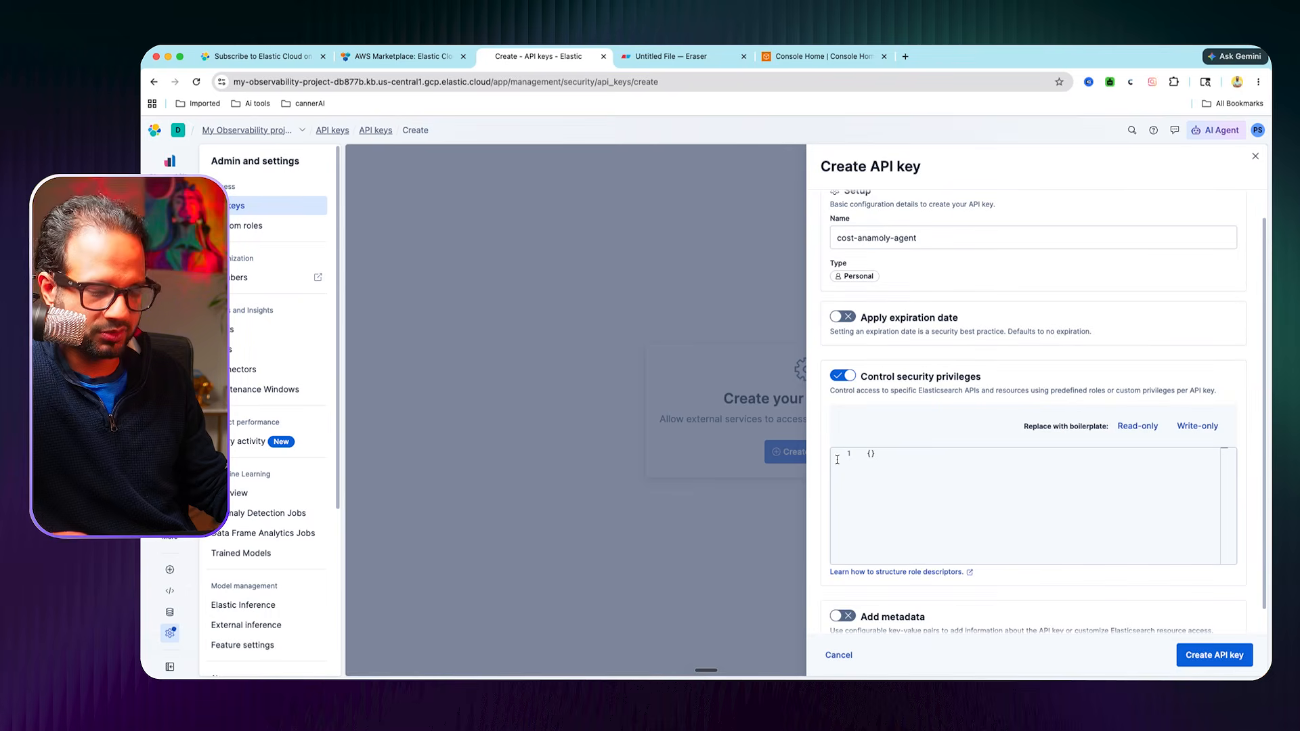
key("super+v")
scroll(1020, 537, "up", 3)
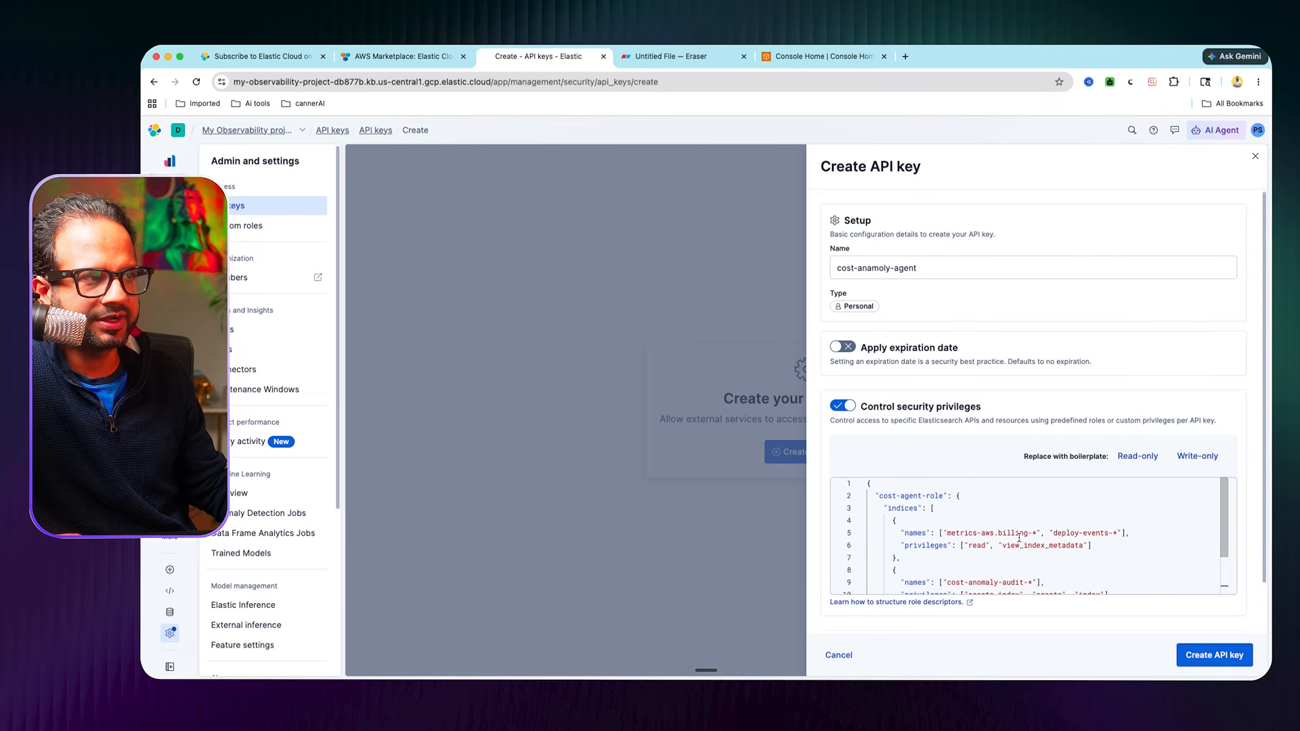
Step: Review the index names and privileges in the key's role descriptor and create the API key
scroll(1040, 328, "down", 2)
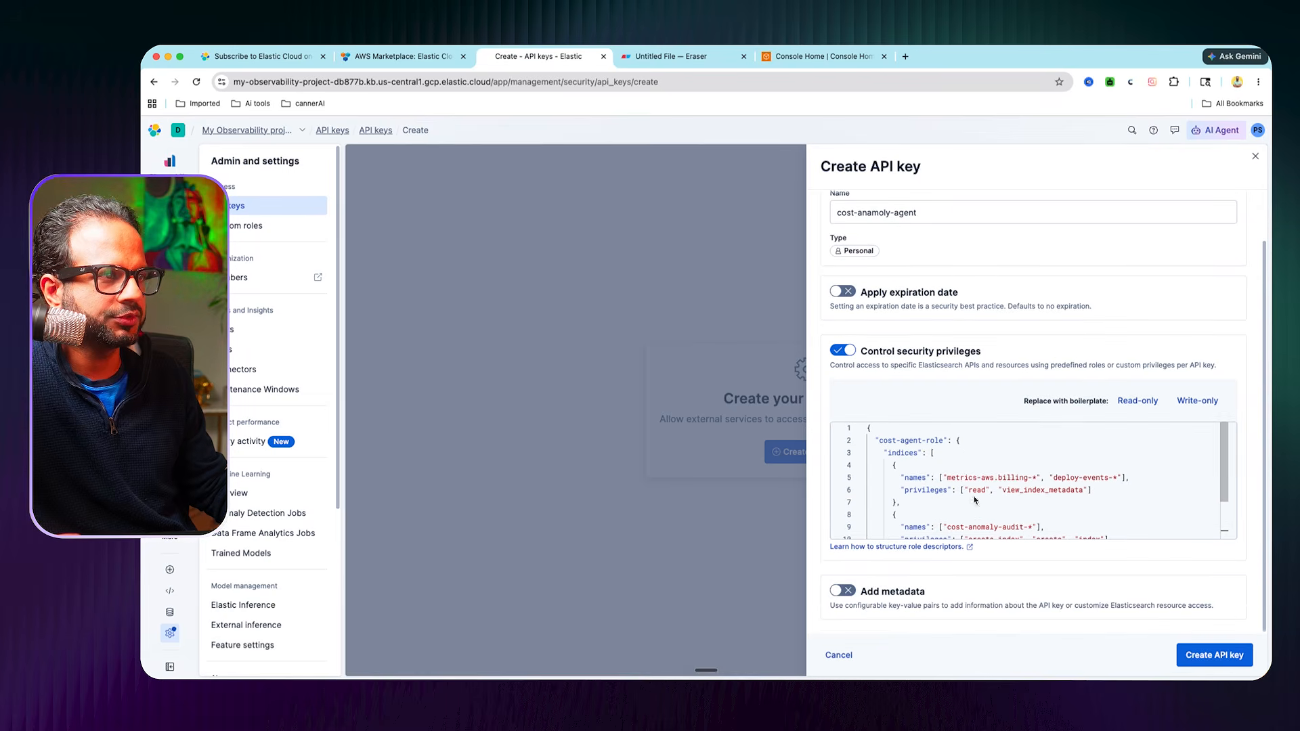
scroll(997, 489, "down", 1)
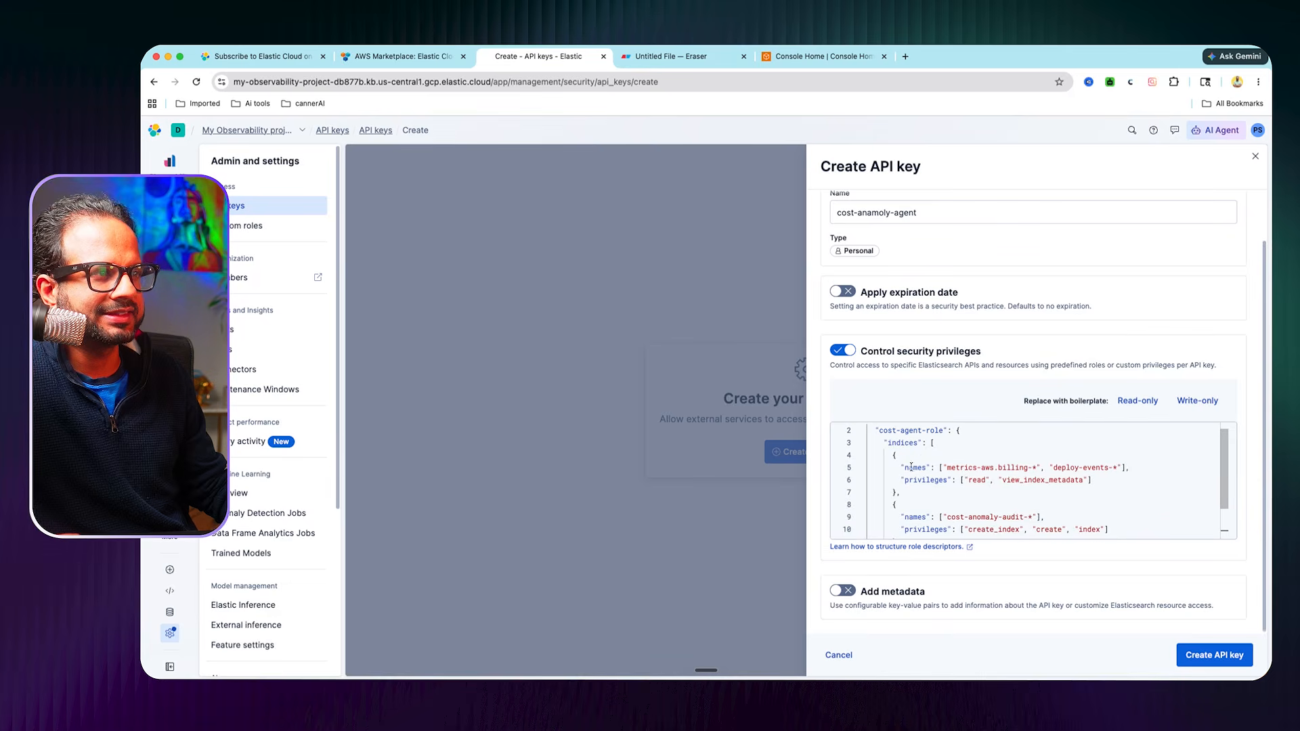
left_click(938, 467)
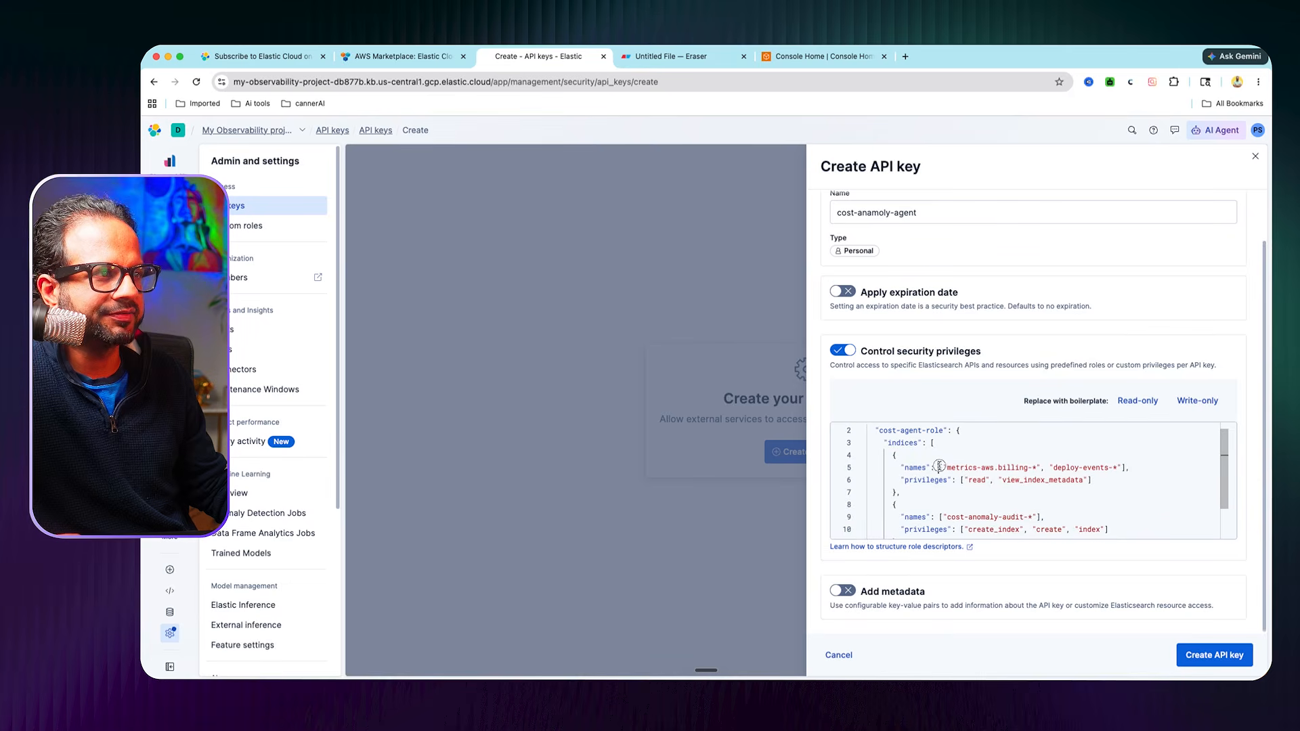
left_click(1118, 487)
scroll(1124, 511, "down", 2)
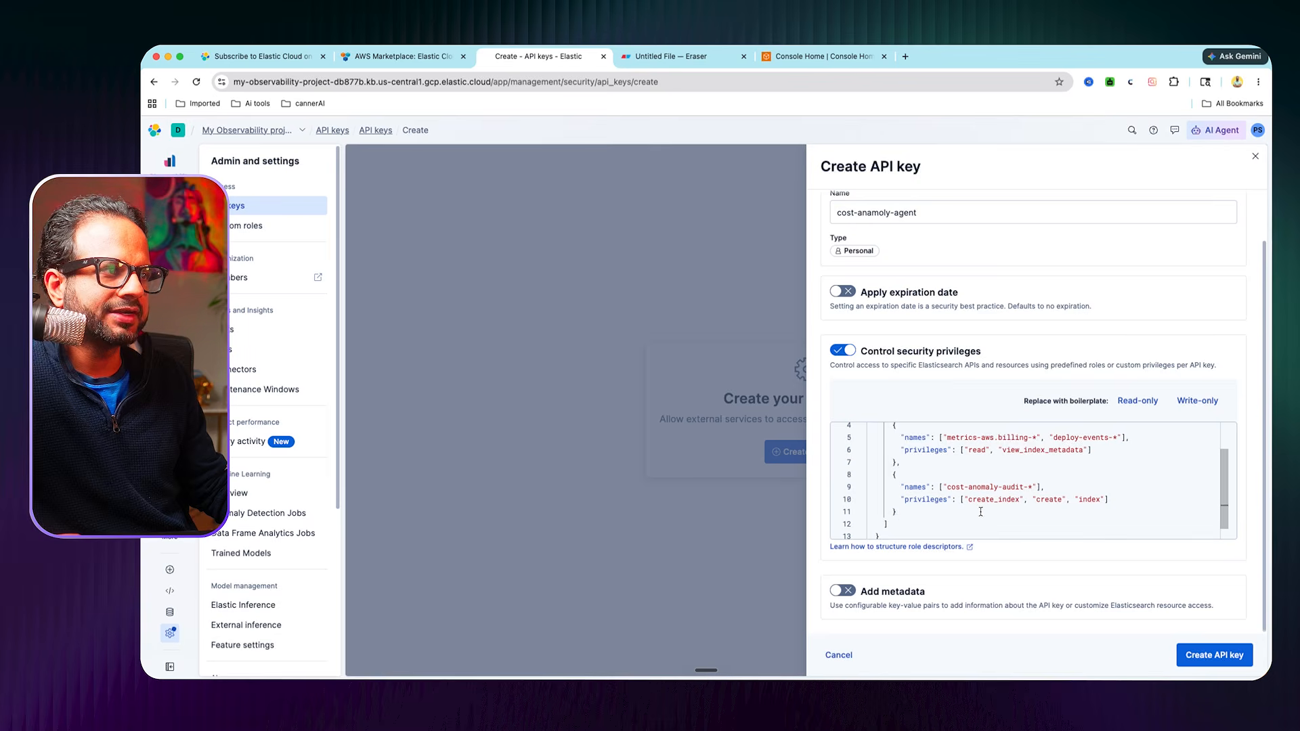
left_click(1115, 516)
scroll(1084, 511, "down", 1)
scroll(1066, 485, "up", 3)
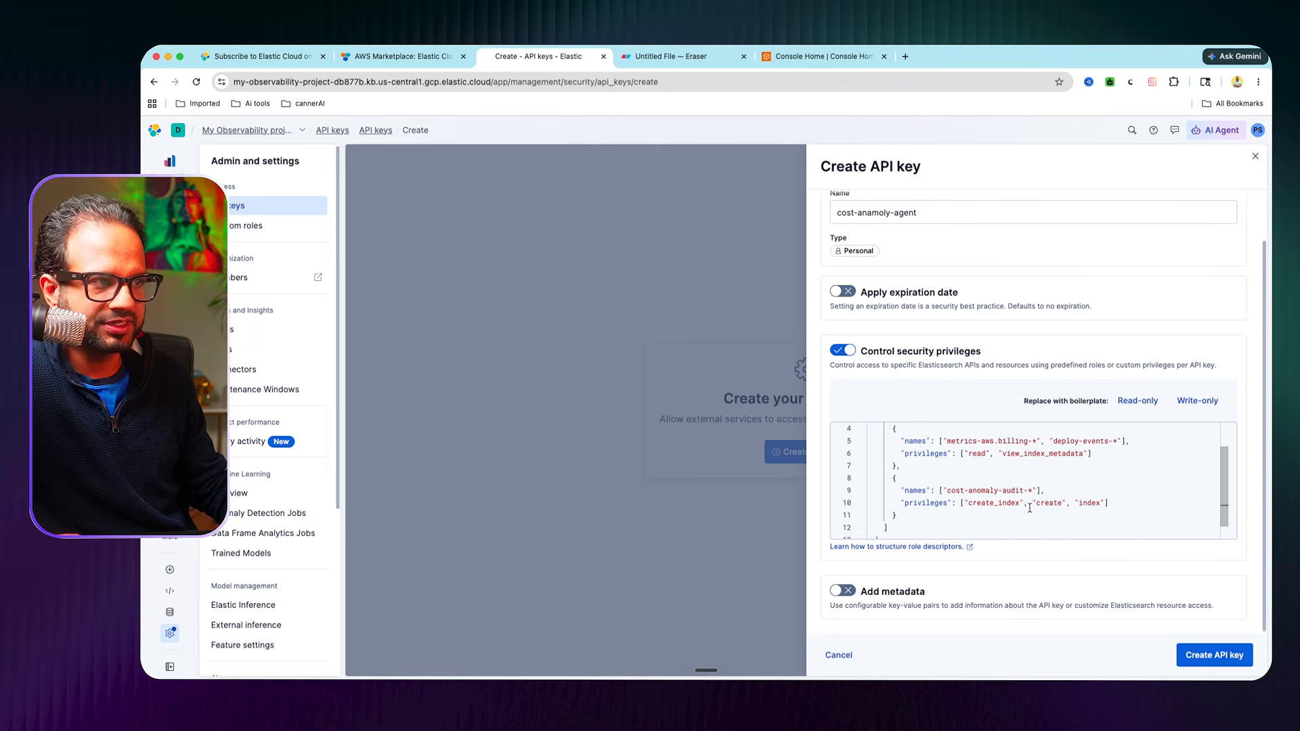
left_click(1204, 658)
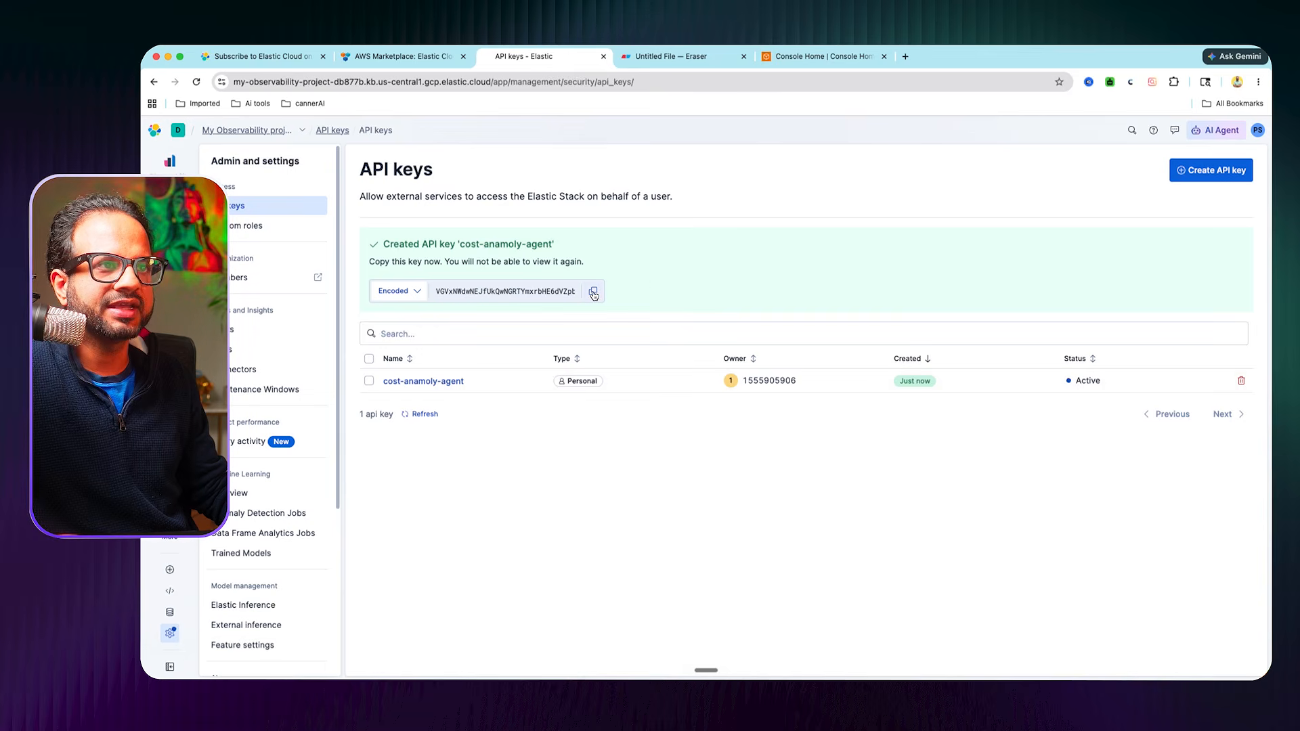
Step: Copy the encoded API key, switch to VS Code, and store it as api key below the Elasticsearch endpoint
key("ctrl+Up")
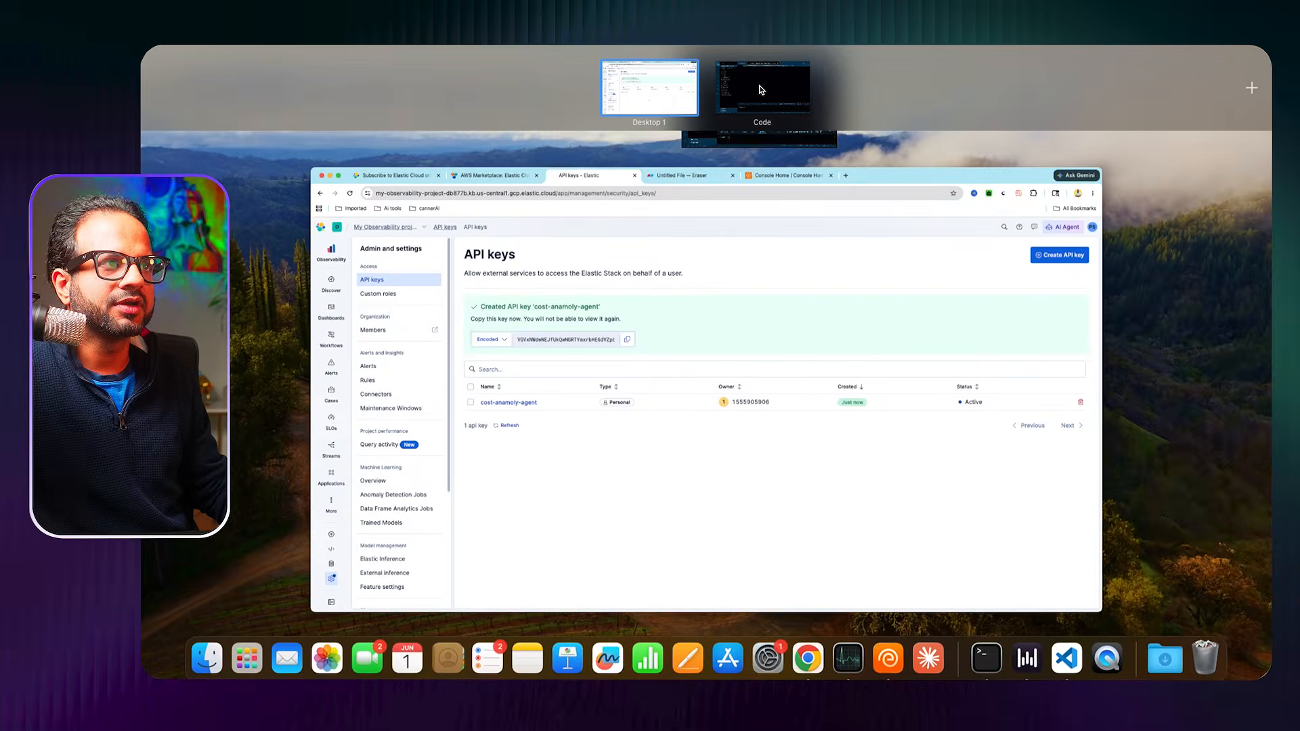
left_click(760, 88)
key("Return")
key("Return")
type("api key =")
key("super+v")
key("Return")
key("Return")
Step: Switch back to the browser, open api.slack.com/apps in a new tab, and sign in to Slack with Google
key("ctrl+Up")
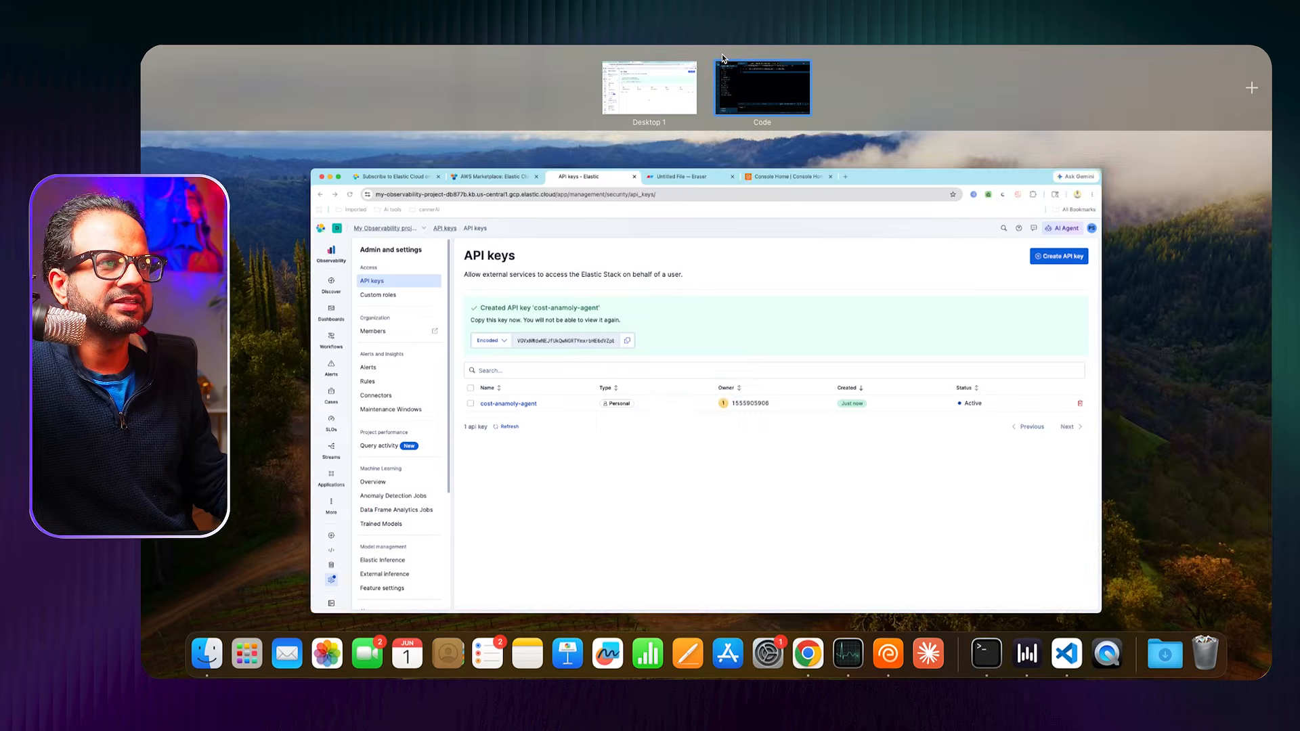
left_click(634, 296)
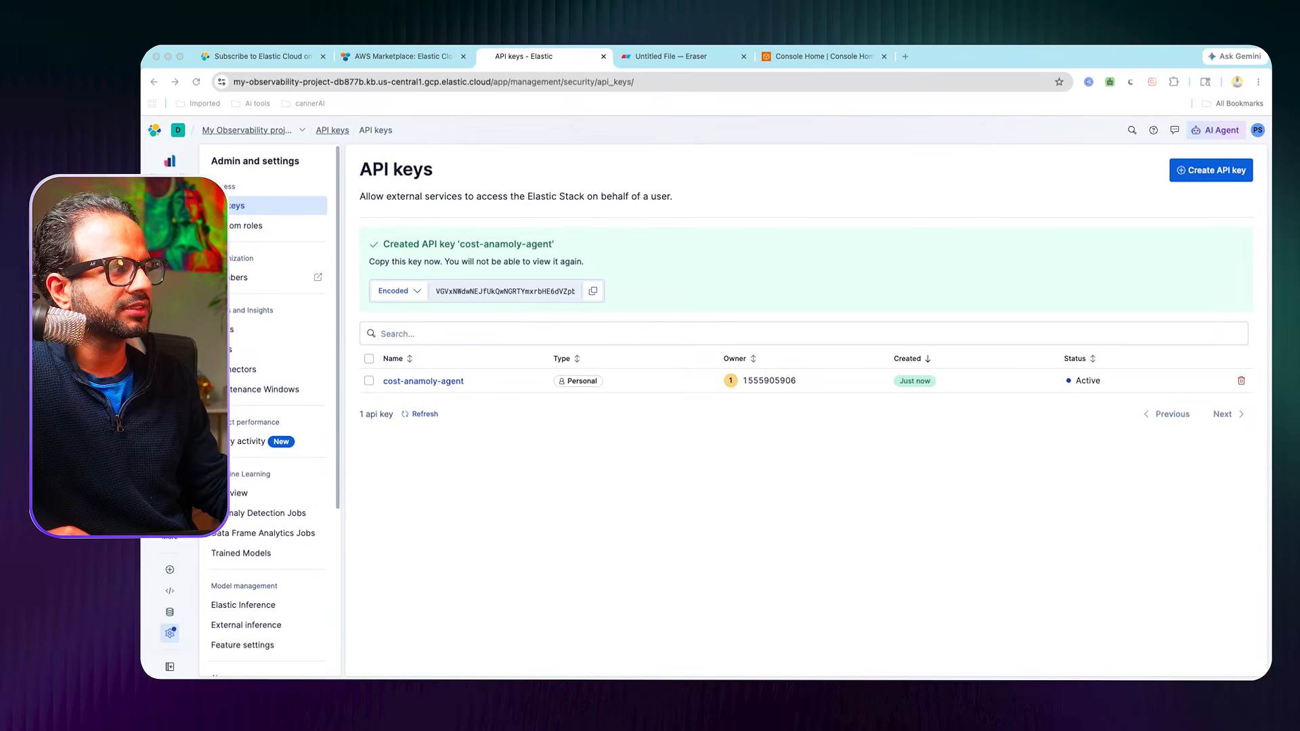
left_click(905, 56)
type("api.slack.com/apps")
key("Return")
left_click(521, 251)
left_click(630, 375)
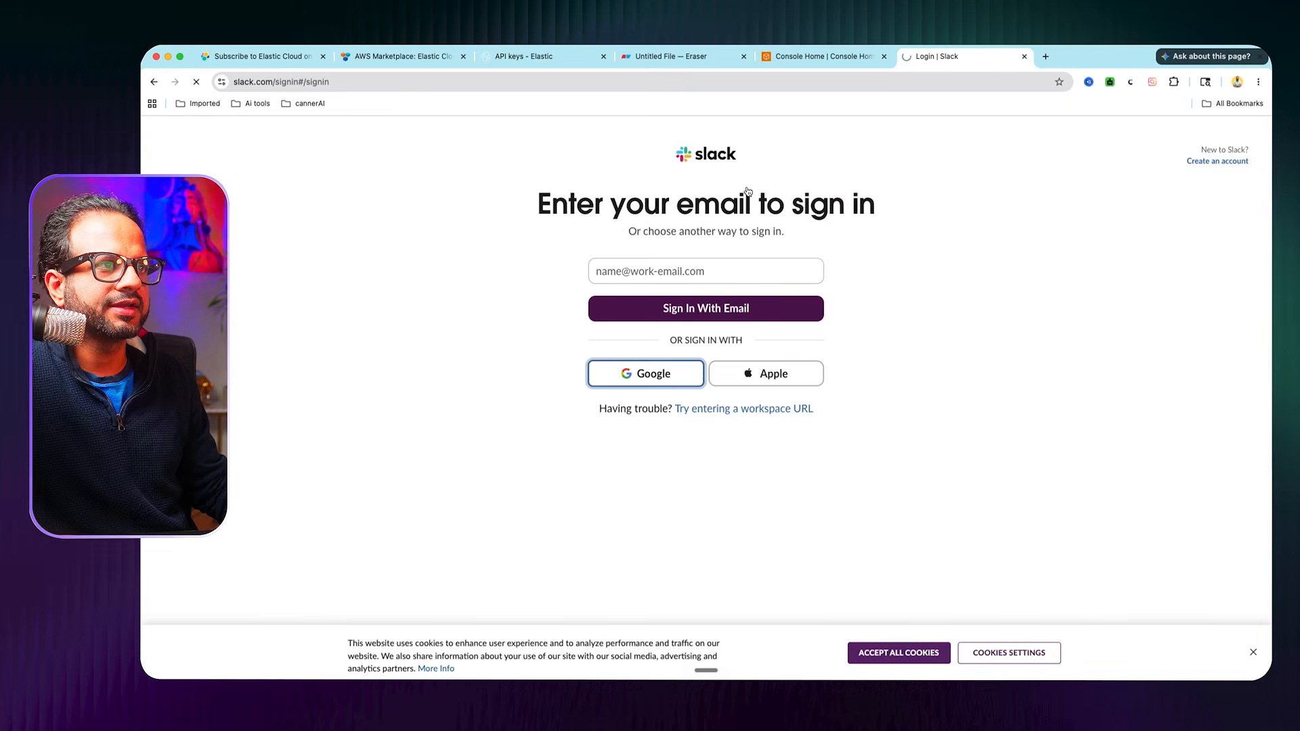
left_click(798, 222)
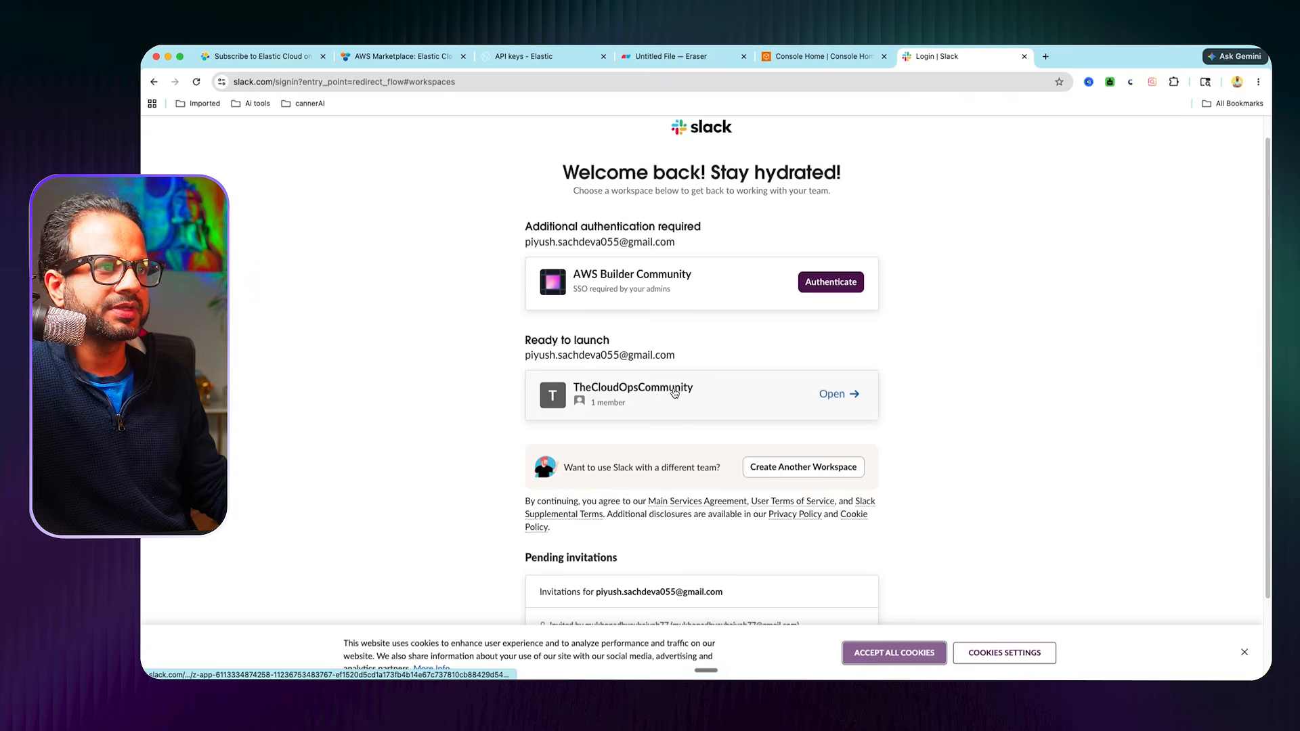
Step: Launch the TheCloudOpsCommunity workspace in the Slack desktop app and return to the Slack API apps page in the browser
left_click(693, 387)
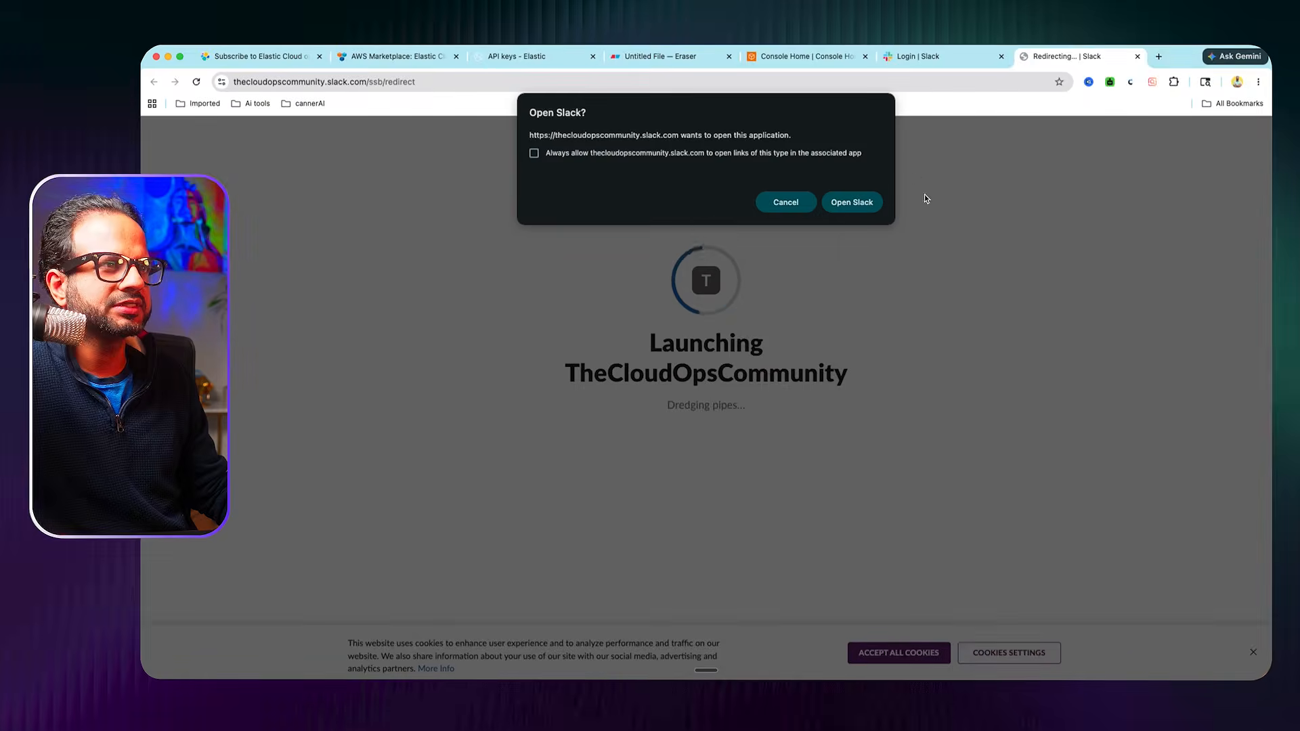
left_click(850, 201)
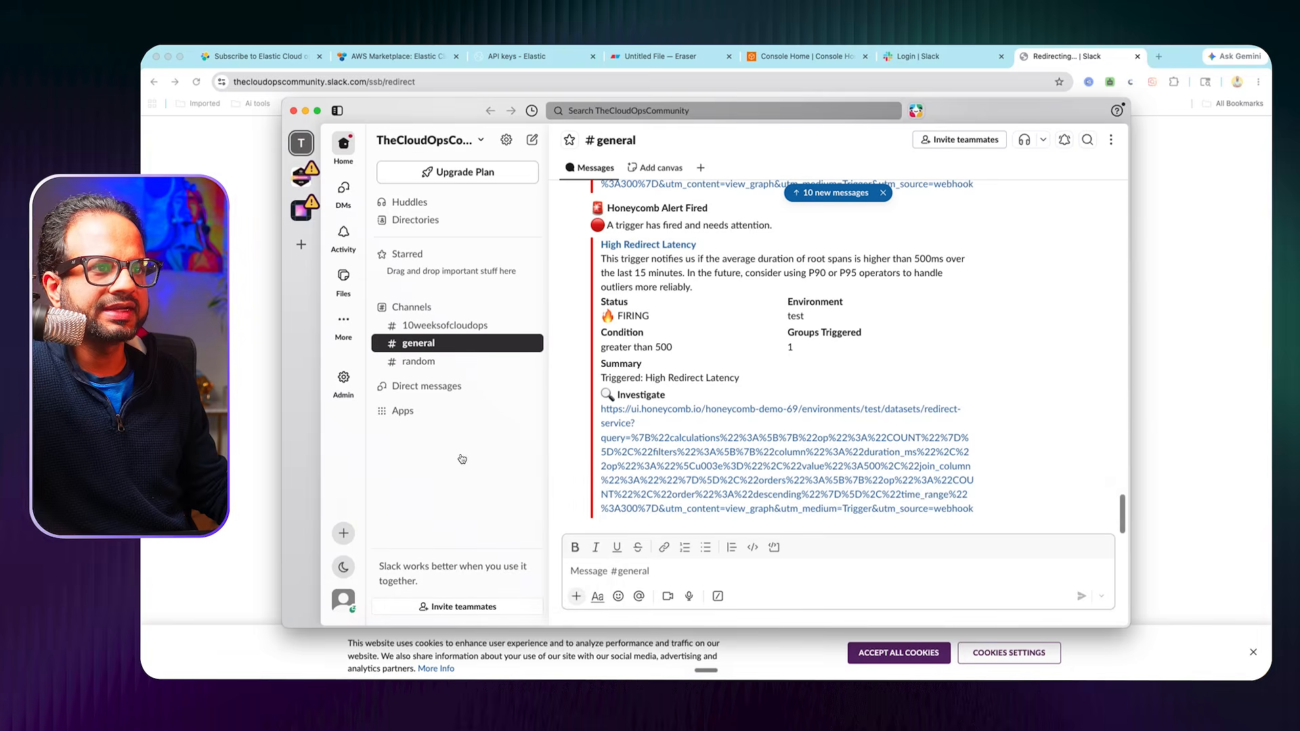
left_click(1086, 60)
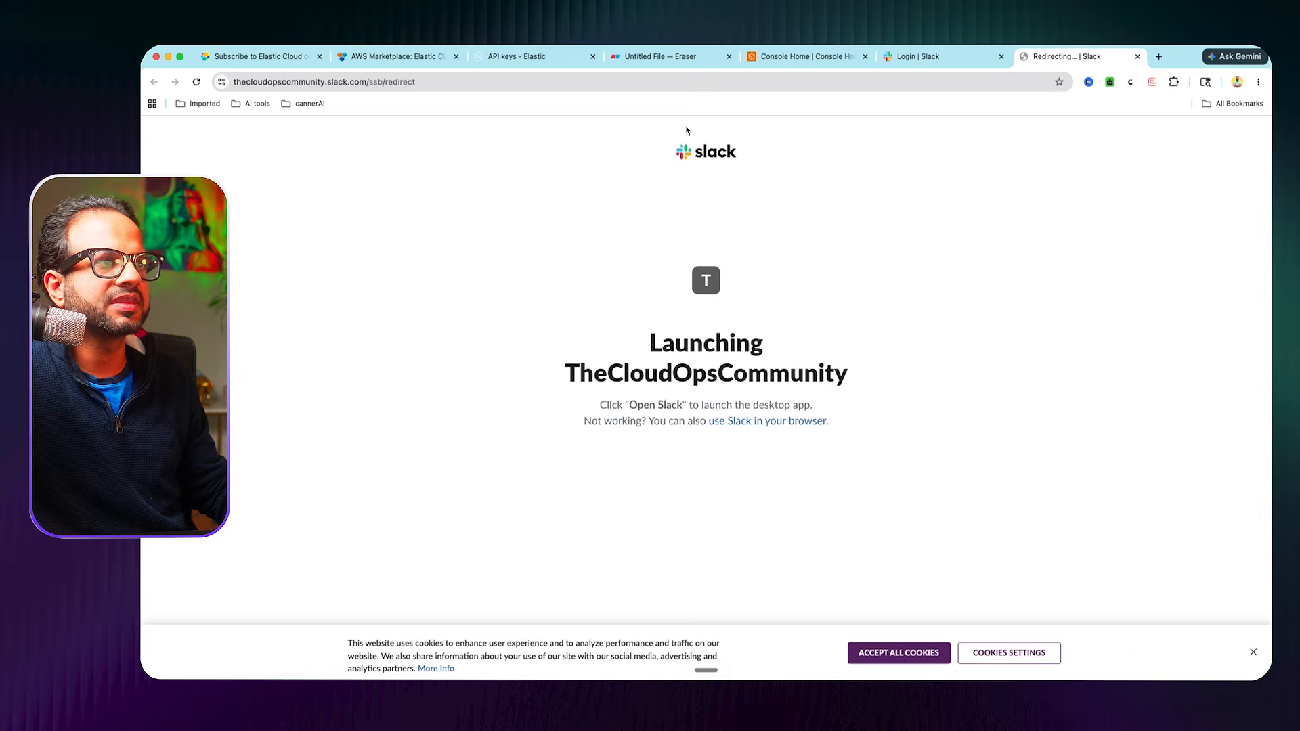
left_click(949, 62)
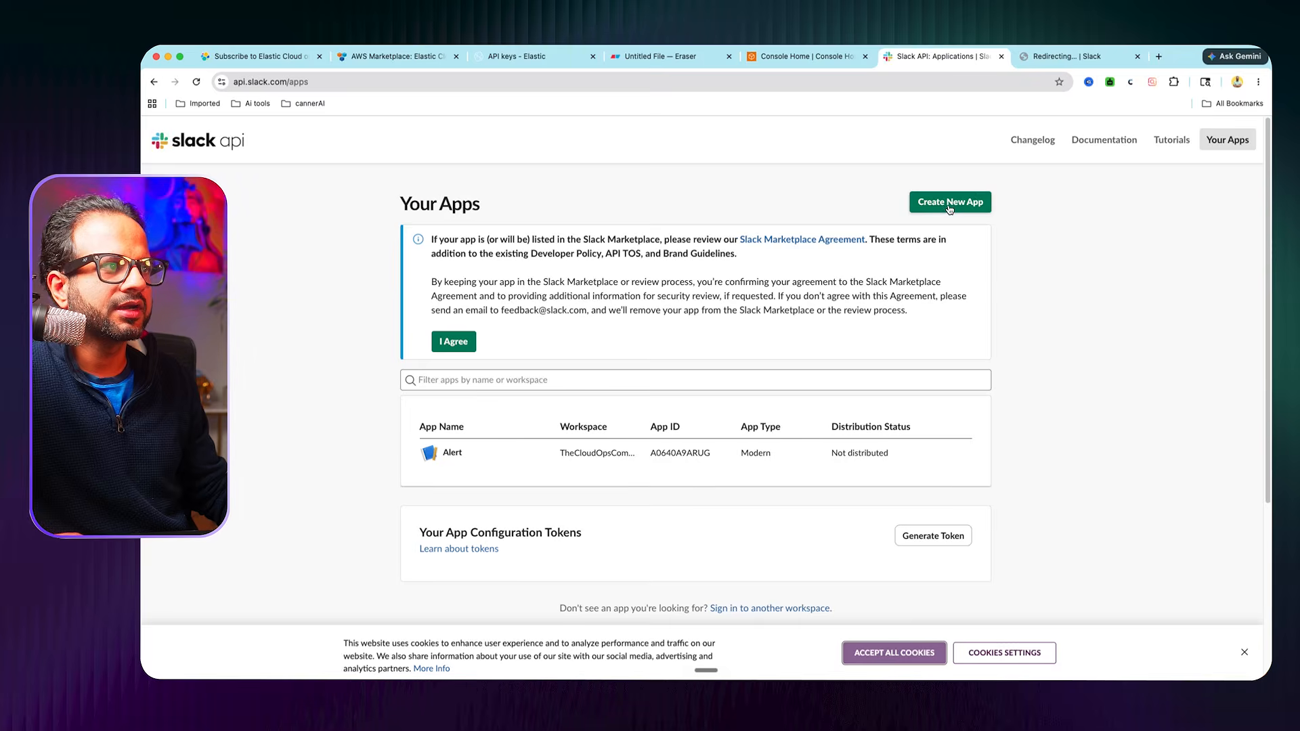
Step: Create a new Slack app named cost anomaly agent in the TheCloudOpsCommunity workspace
left_click(949, 201)
left_click(673, 444)
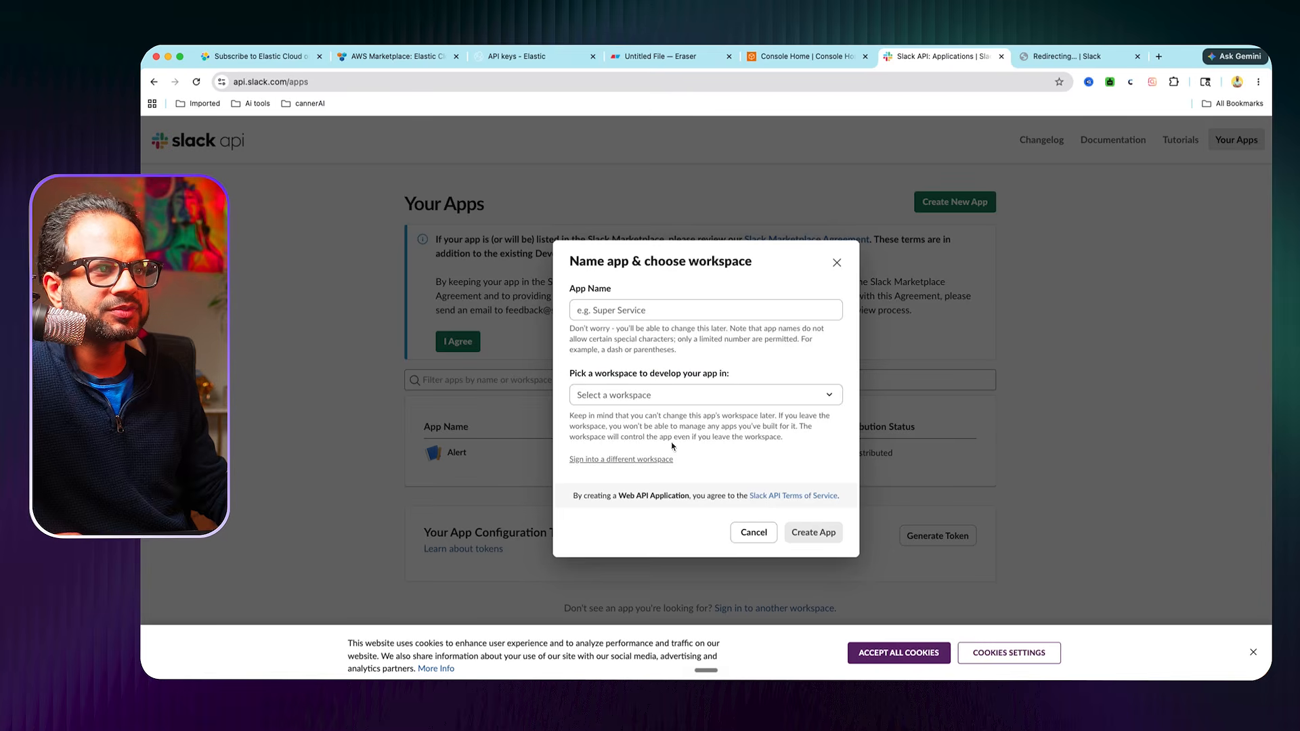
left_click(689, 310)
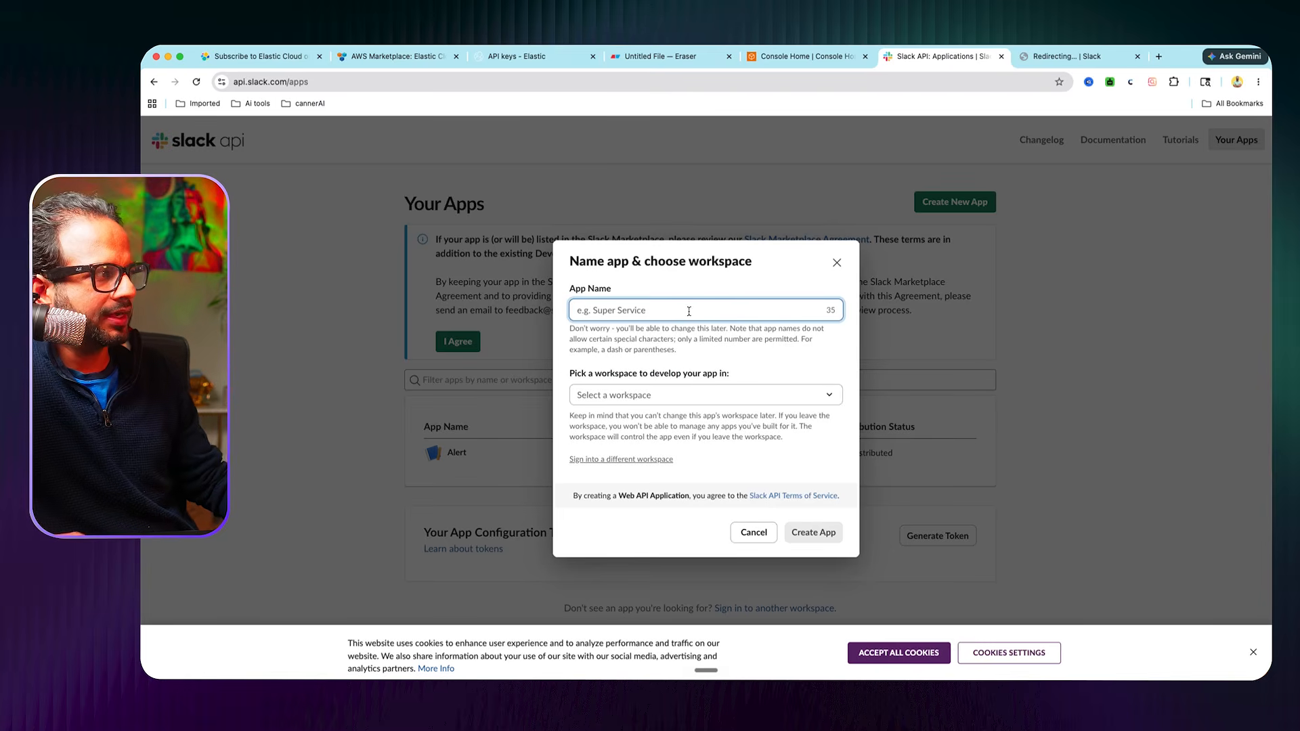
type("cost an")
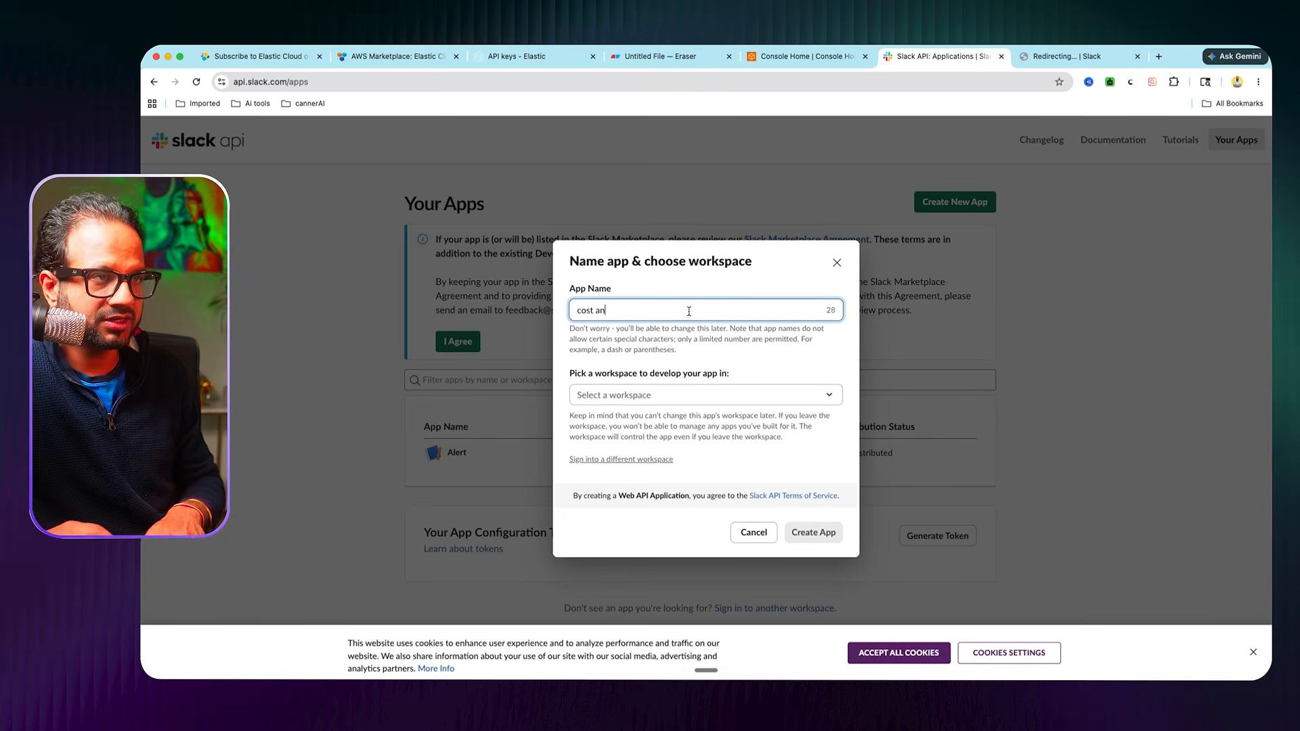
type("ent")
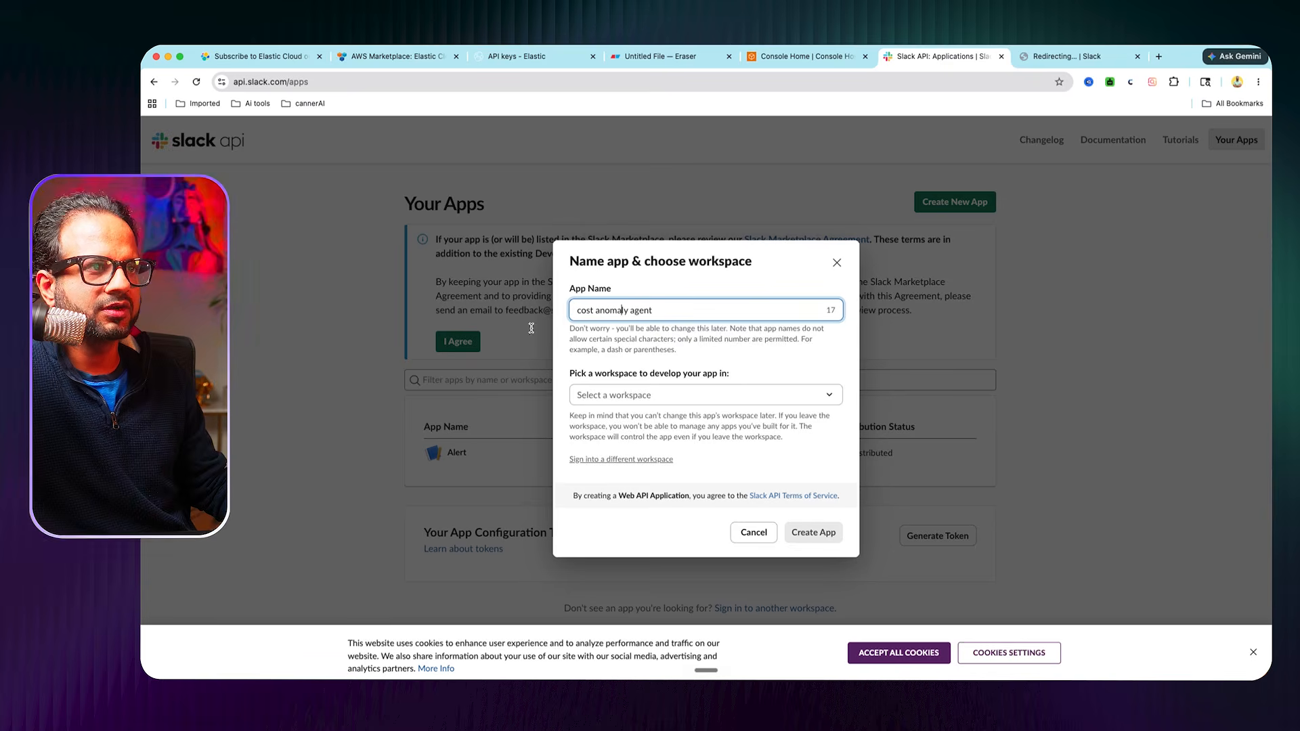
left_click(736, 400)
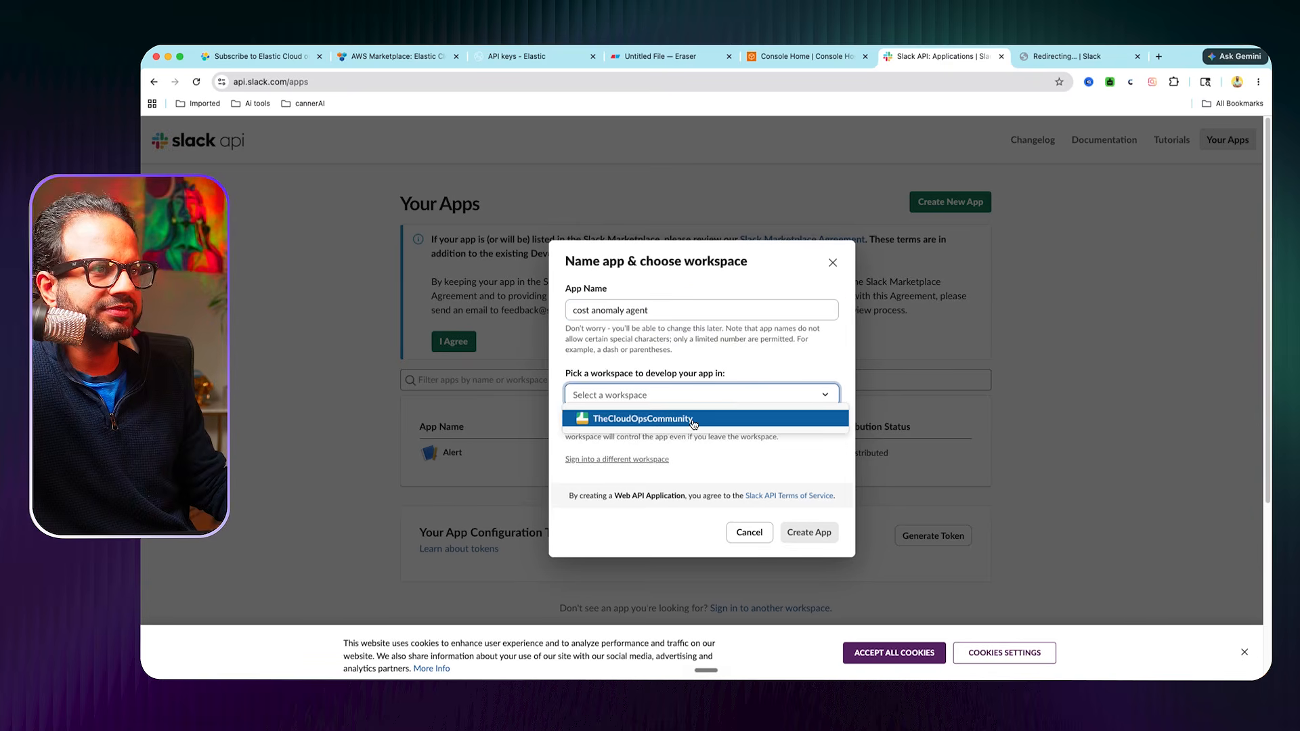
left_click(738, 415)
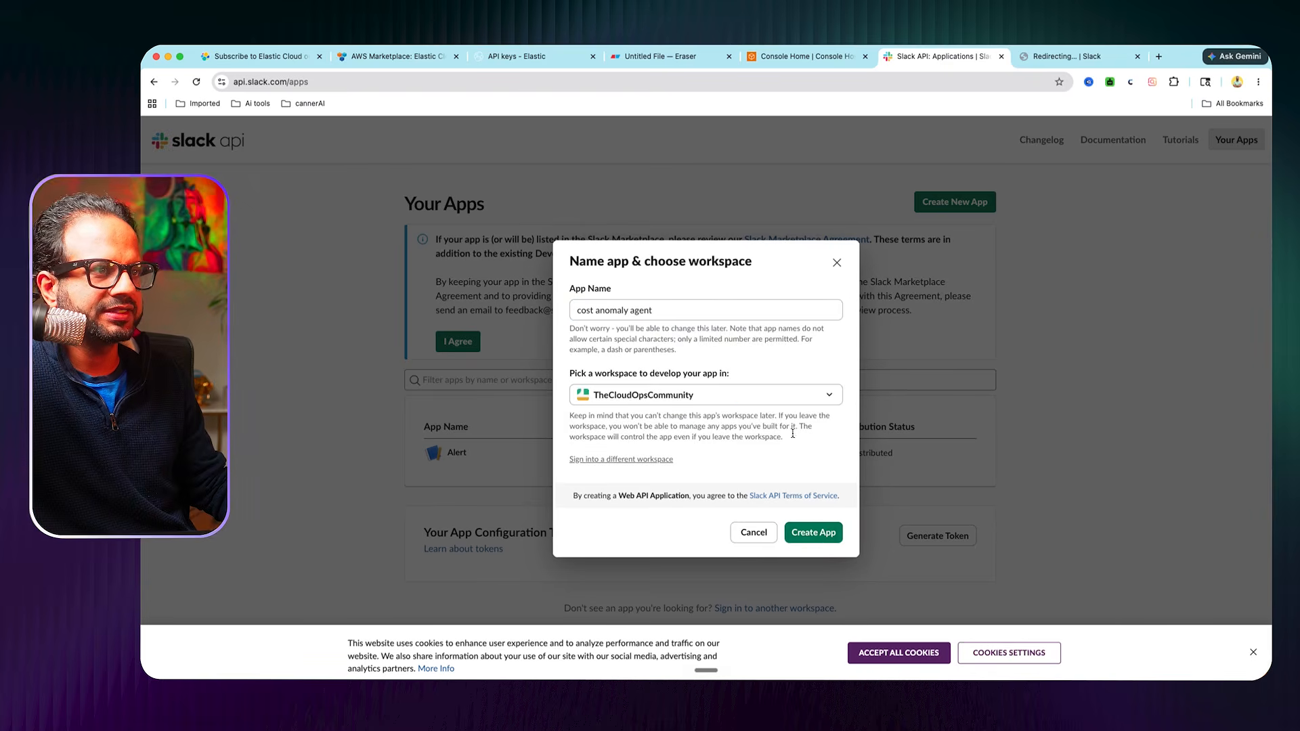
left_click(812, 533)
Step: Activate incoming webhooks for the cost anomaly agent app
scroll(443, 348, "down", 2)
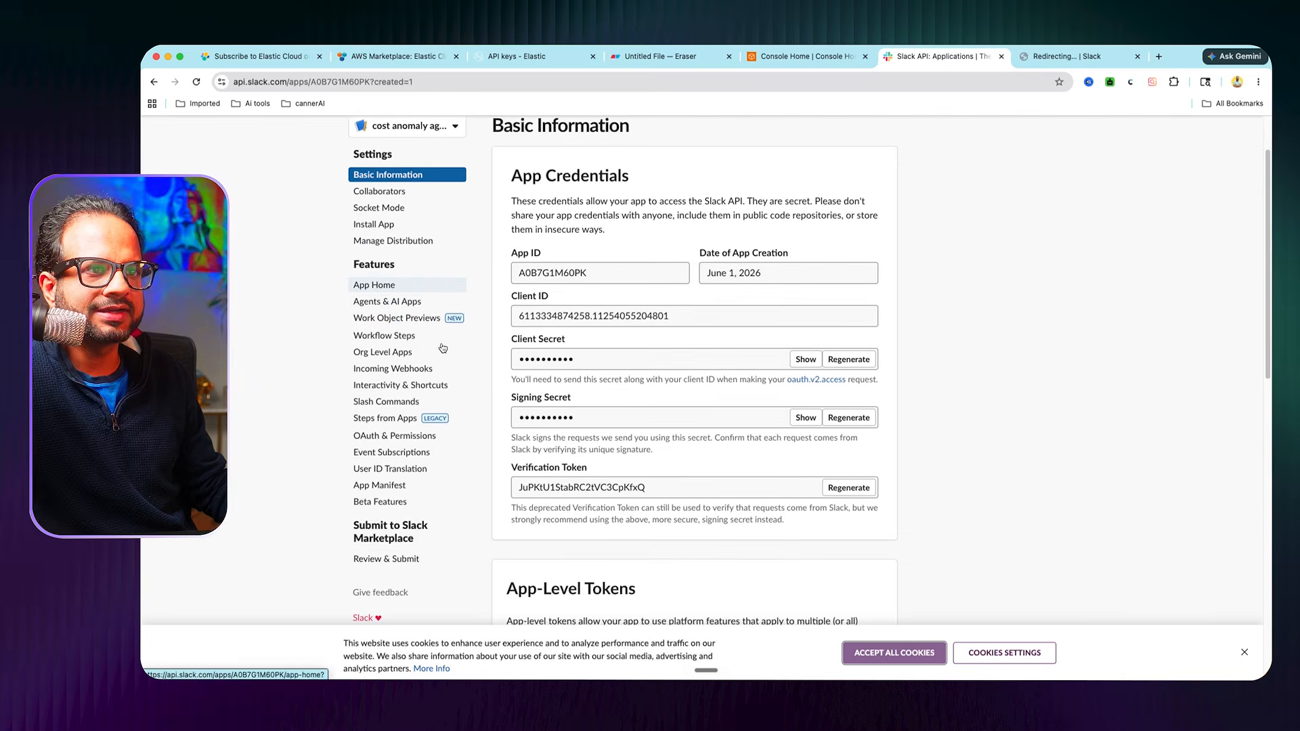
scroll(443, 348, "down", 1)
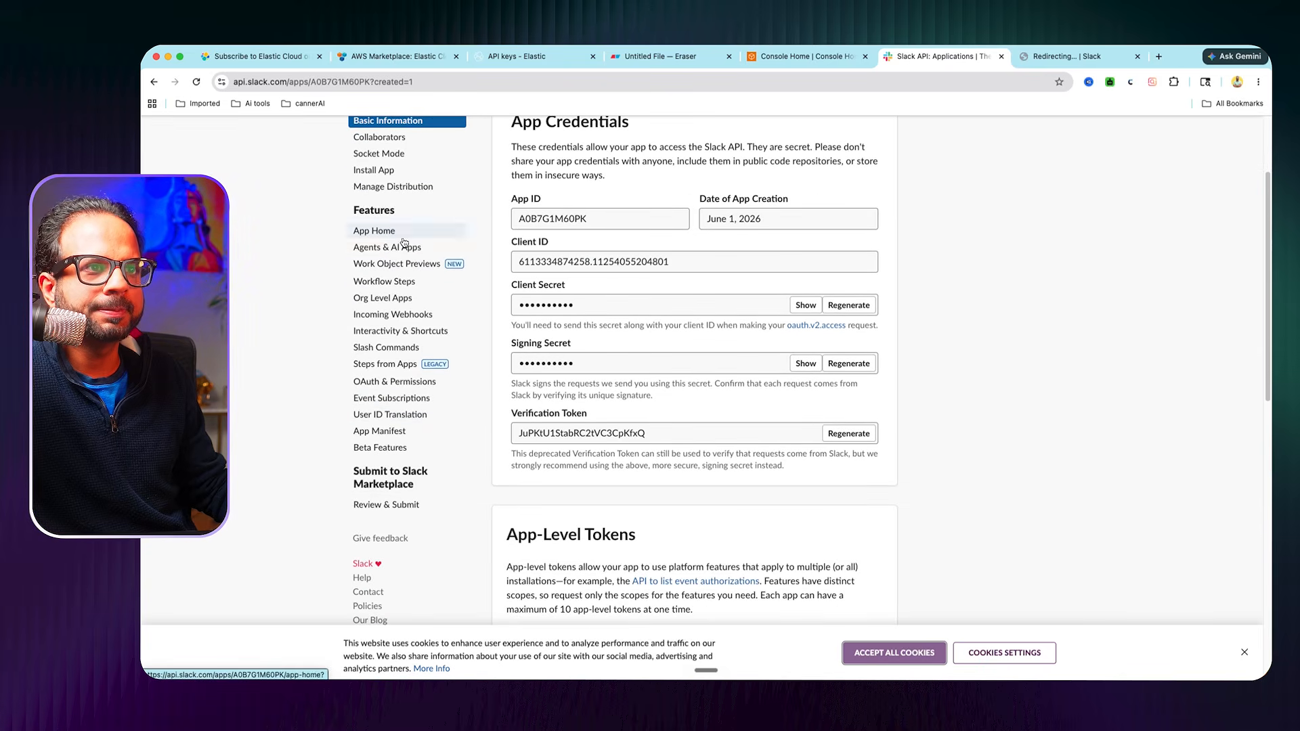
left_click(387, 317)
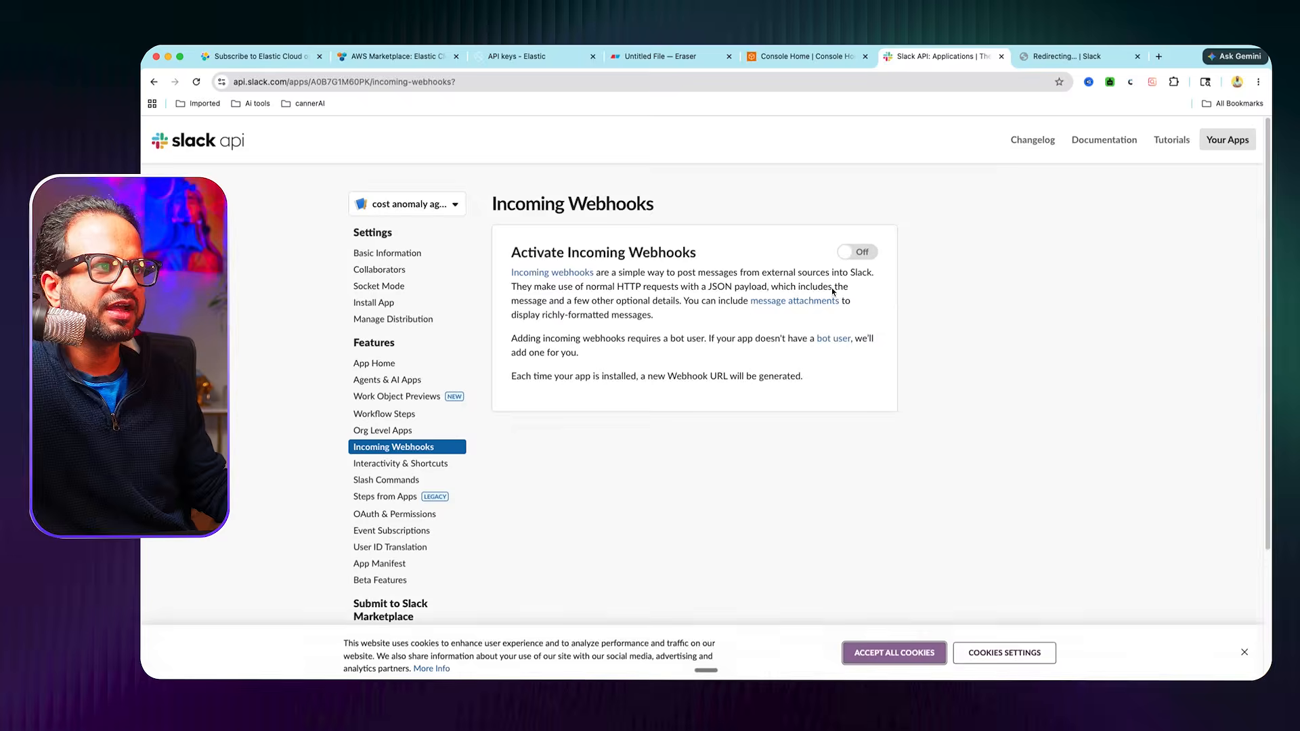
left_click(850, 255)
Step: Add a new incoming webhook that posts to the general channel and allow the app access to the workspace
scroll(765, 463, "down", 2)
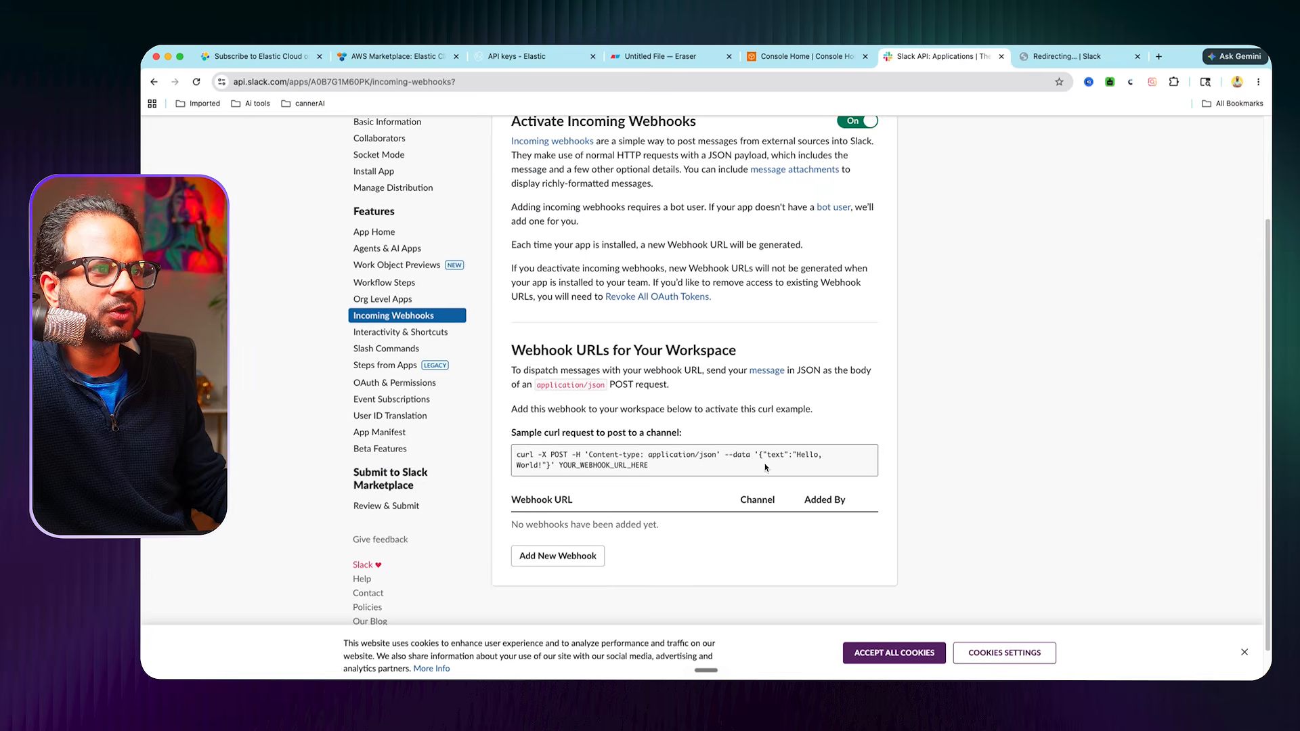
left_click(562, 557)
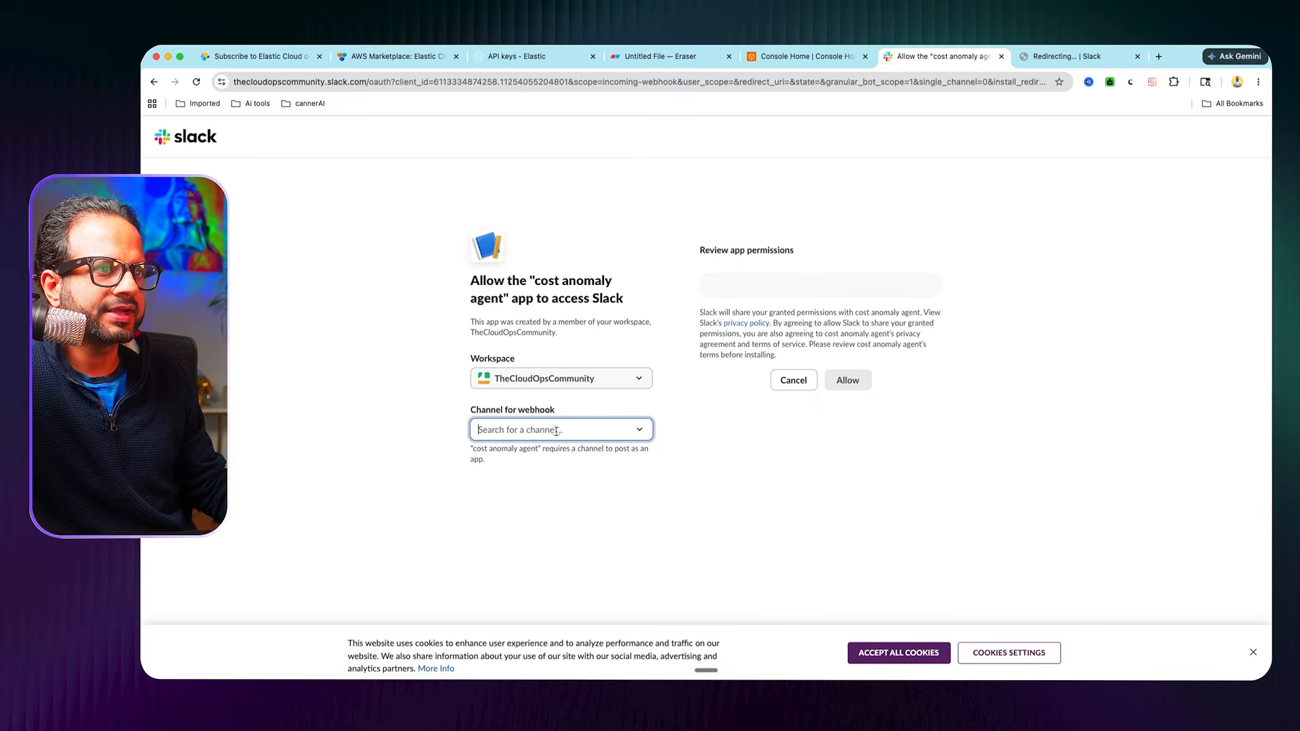
left_click(556, 430)
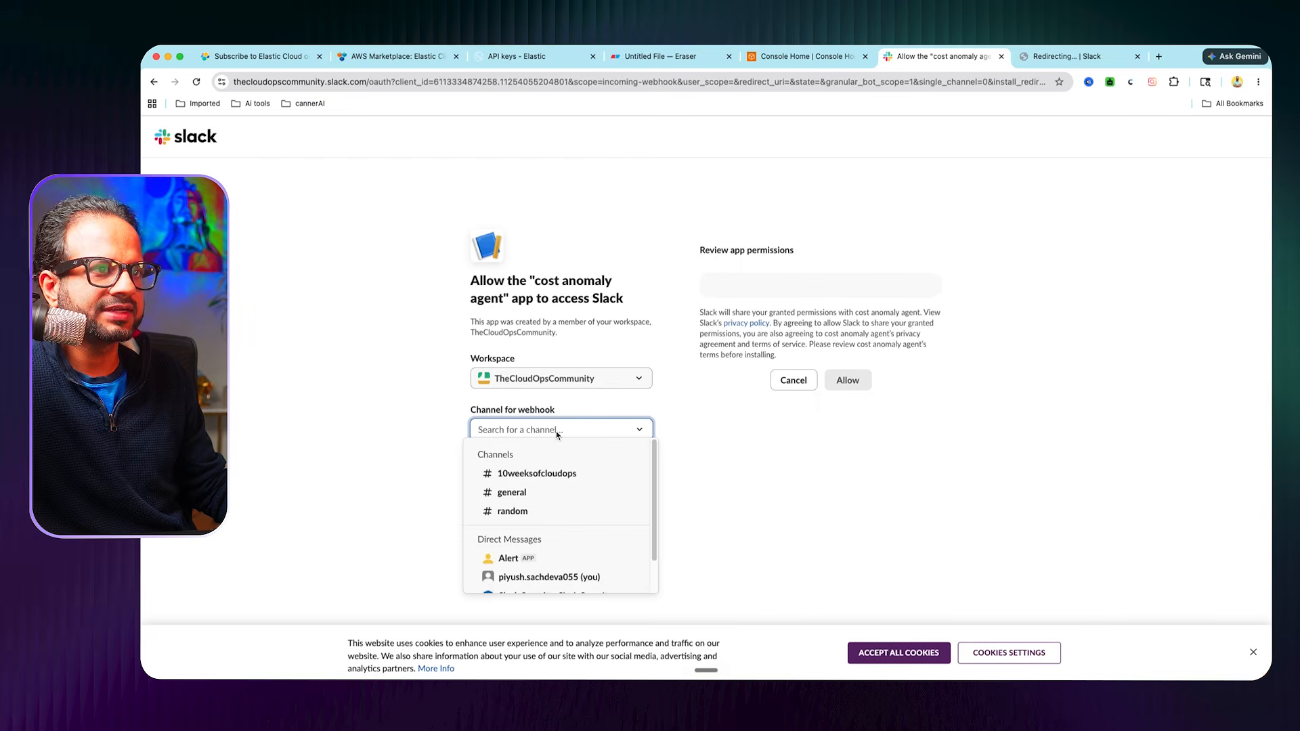
left_click(545, 499)
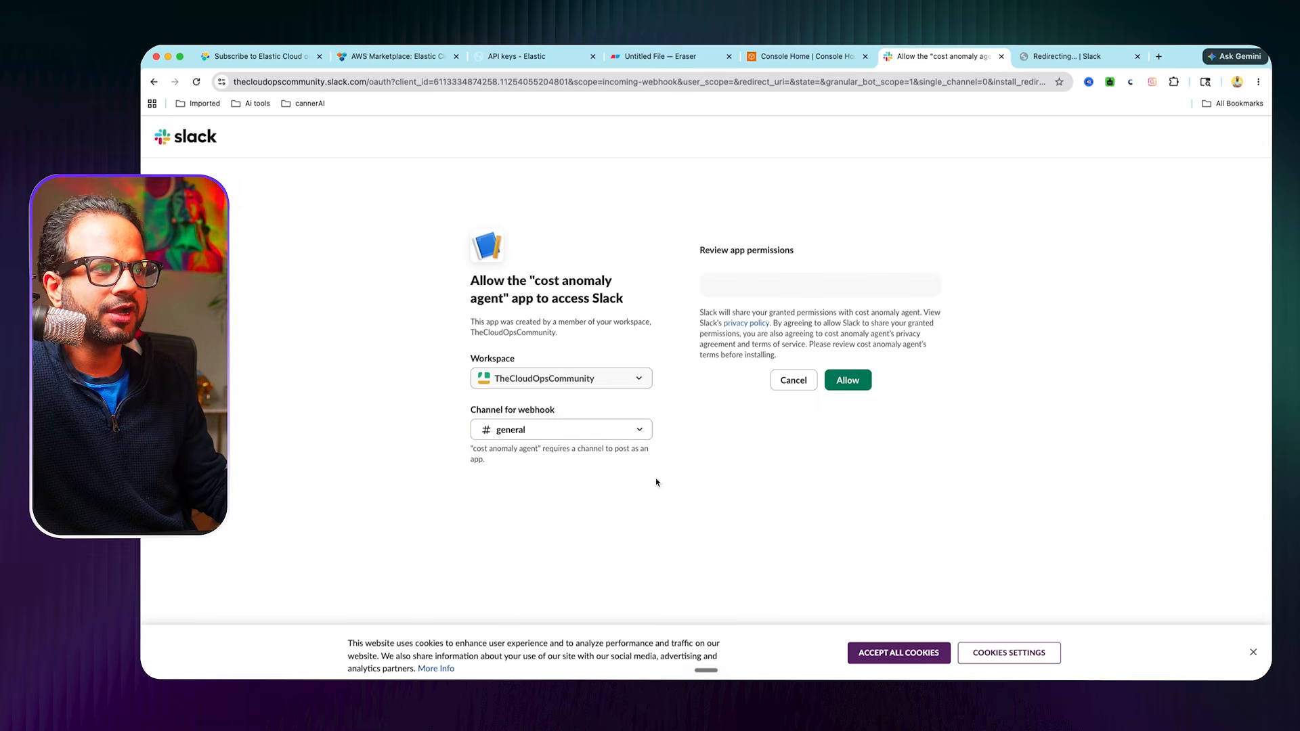
left_click(852, 382)
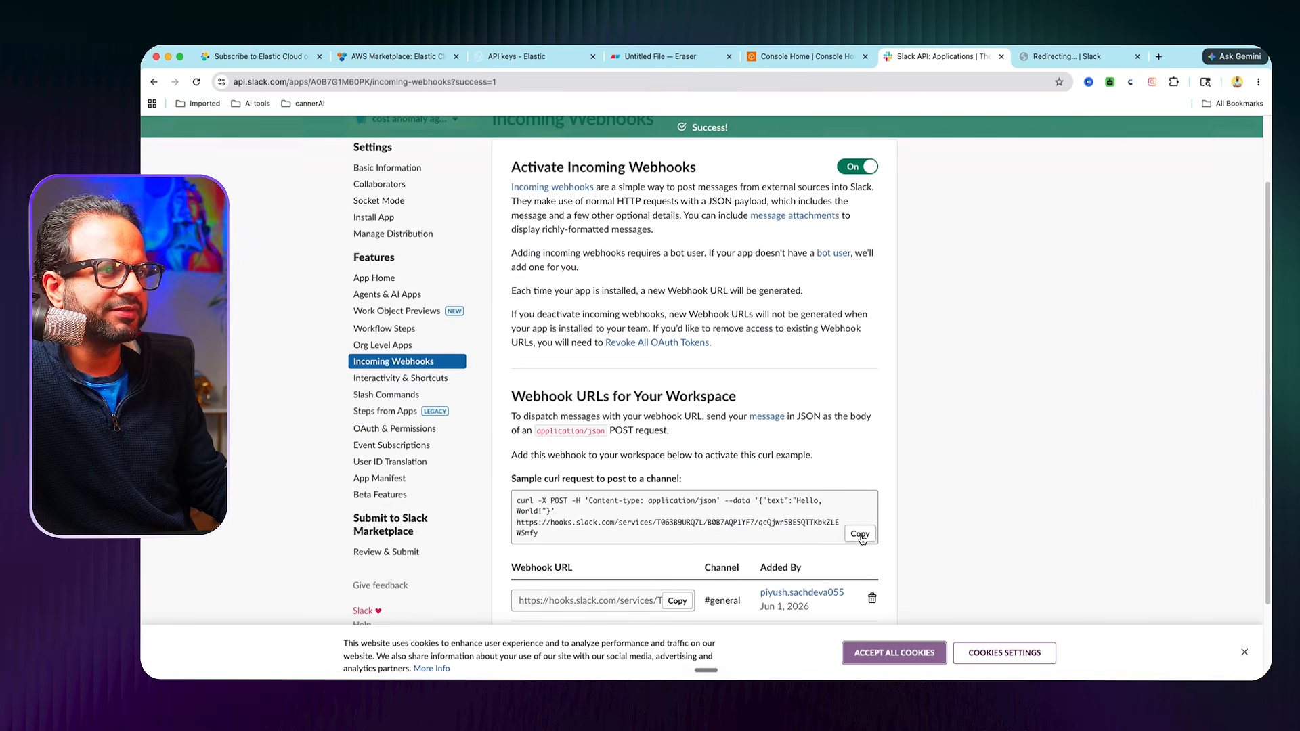
Step: Copy the sample curl request containing the webhook URL and paste it into the untitled notes file in VS Code
left_click(860, 534)
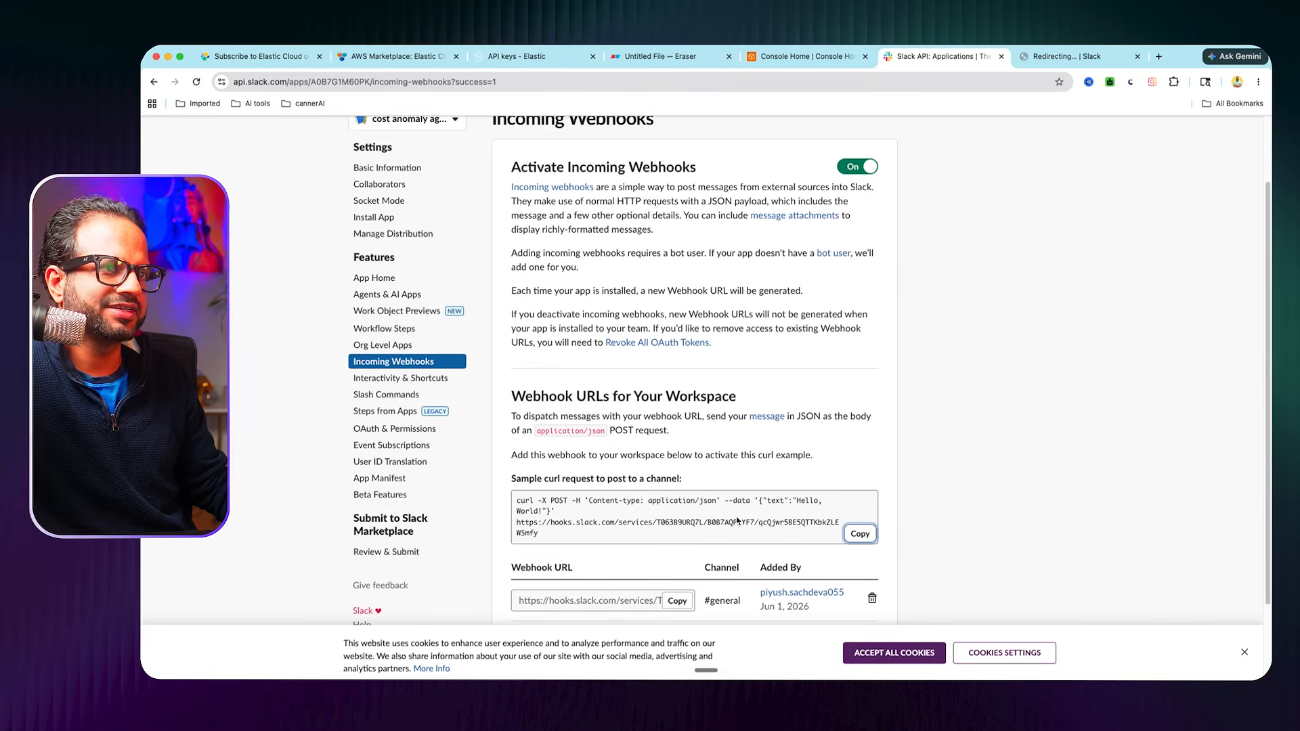
scroll(737, 521, "down", 2)
key("super+Tab")
key("super+Tab")
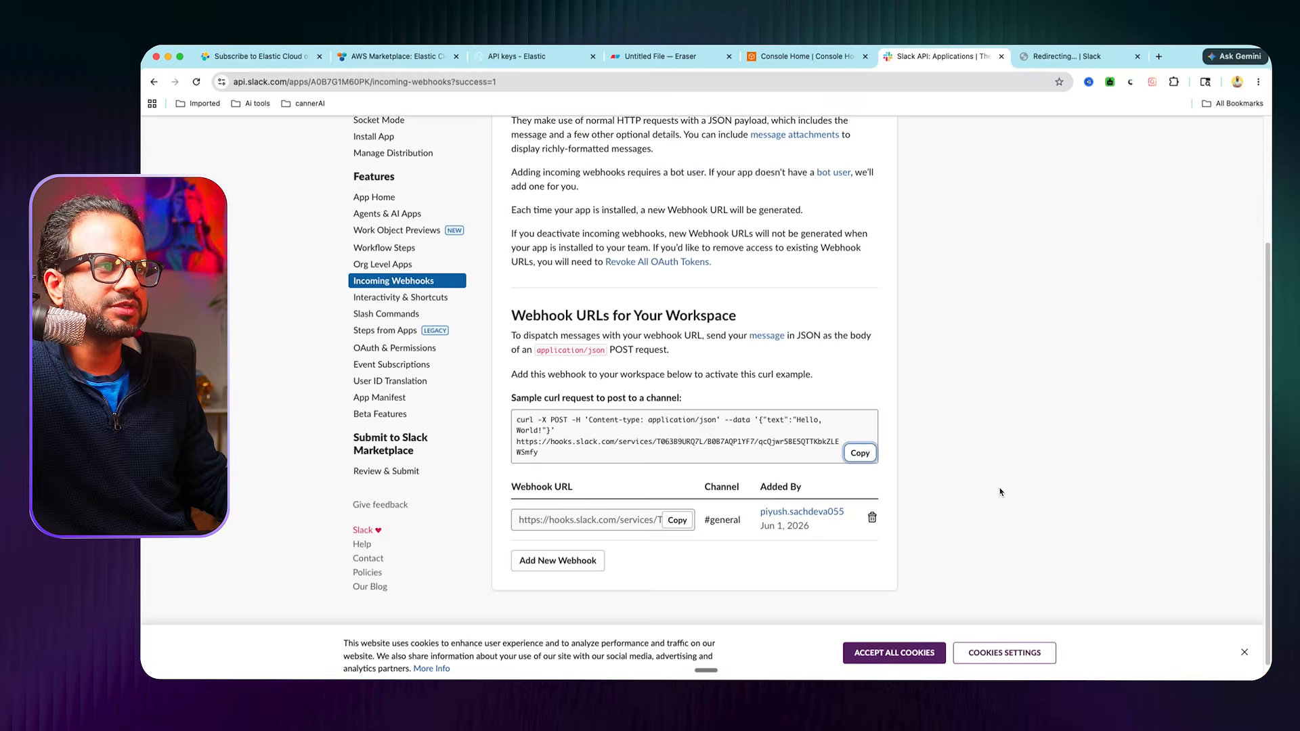
key("ctrl+Up")
key("ctrl+Right")
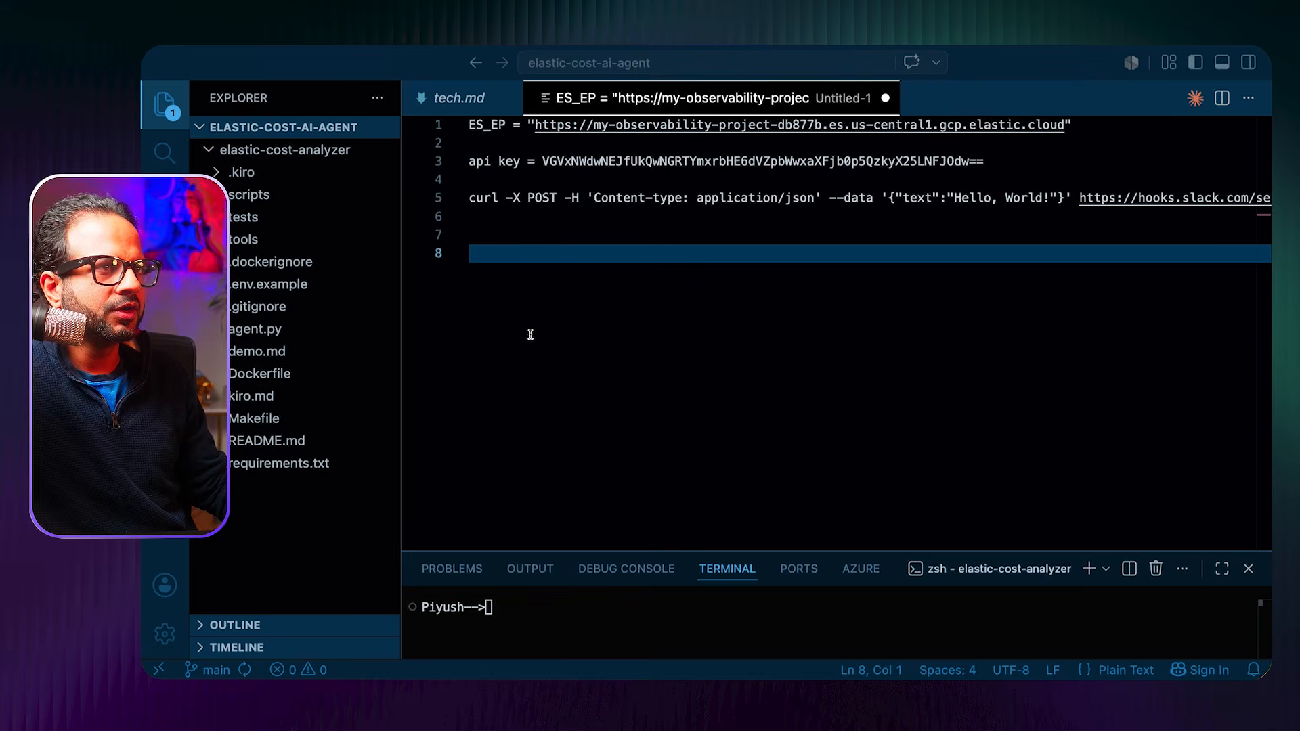
Step: Enlarge the terminal and create a Python virtual environment with python3 -m venv .venv
left_click_drag(684, 552, 613, 384)
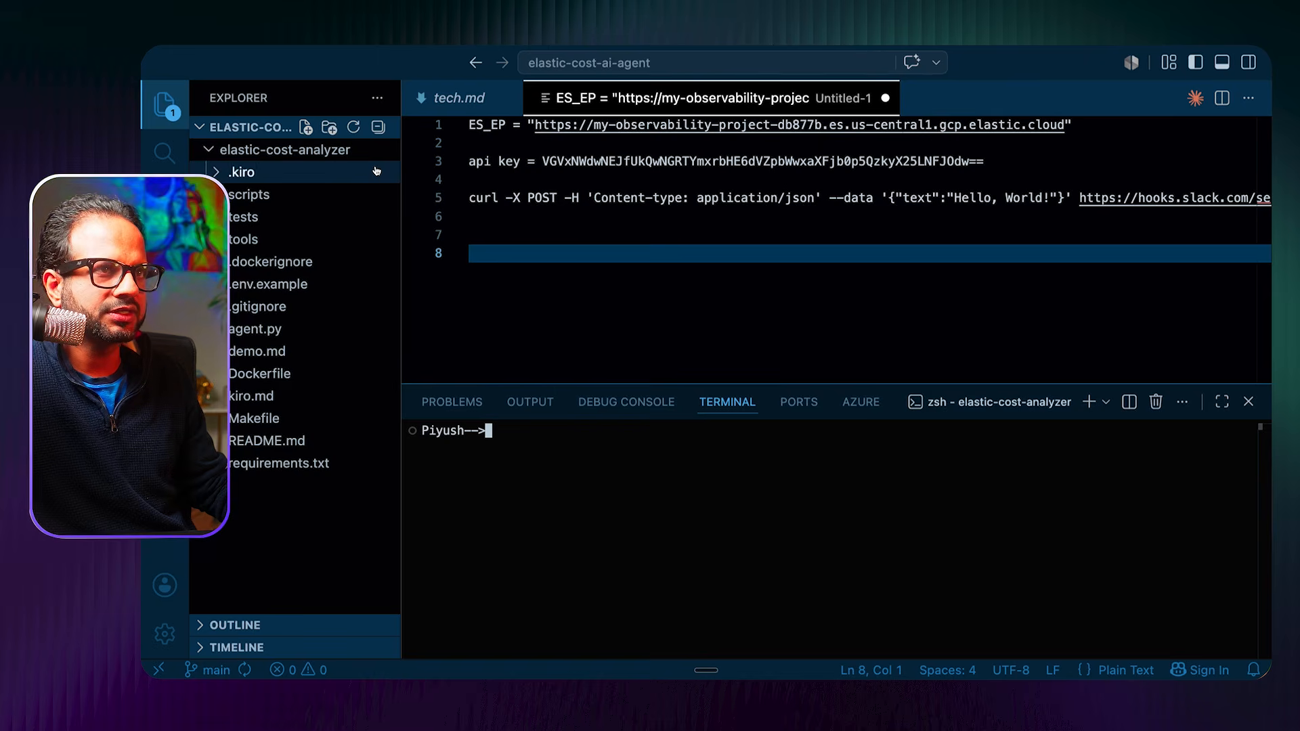
type("pwd")
key("Return")
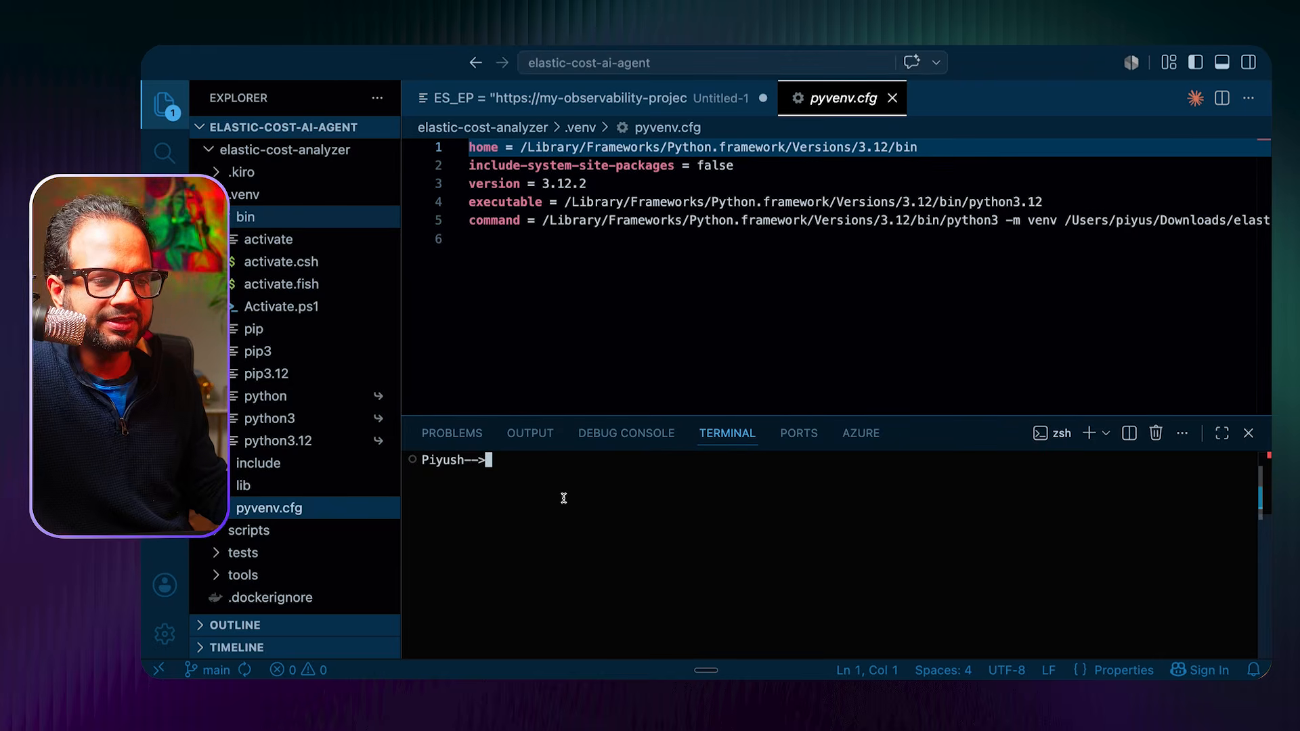
key("super+v")
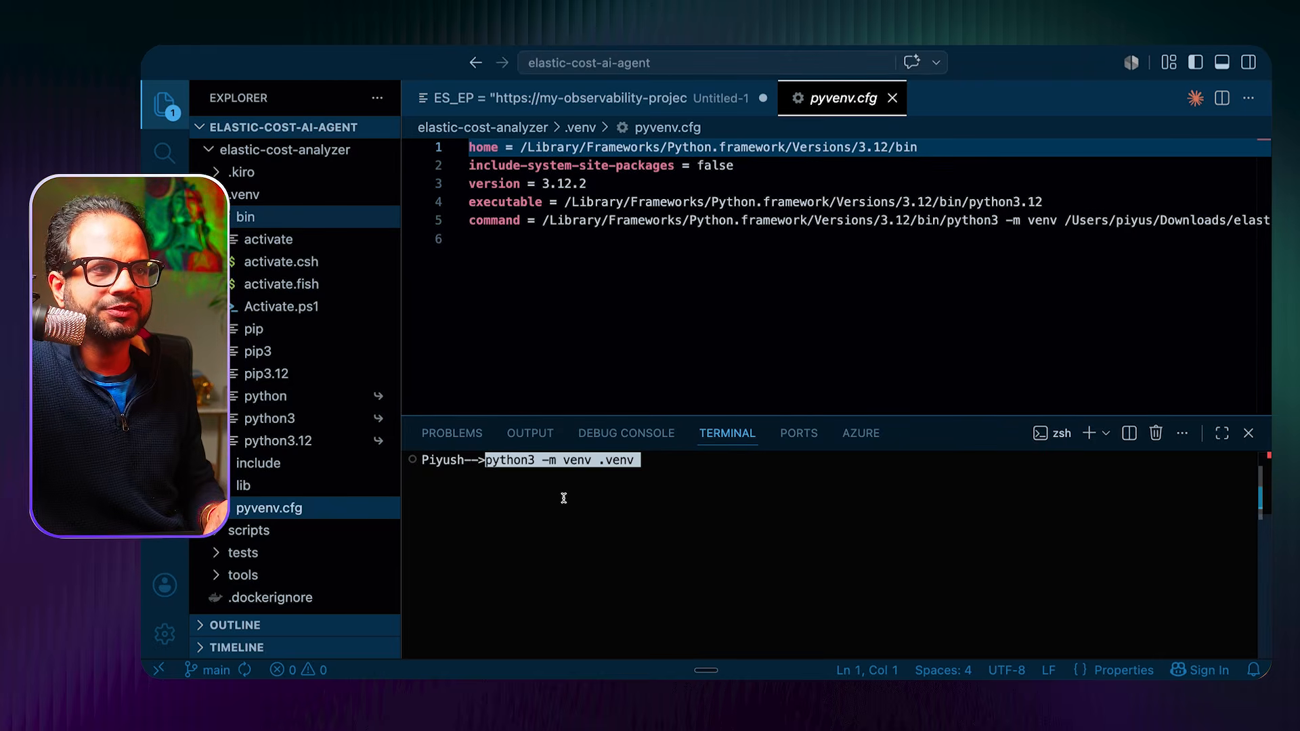
key("Return")
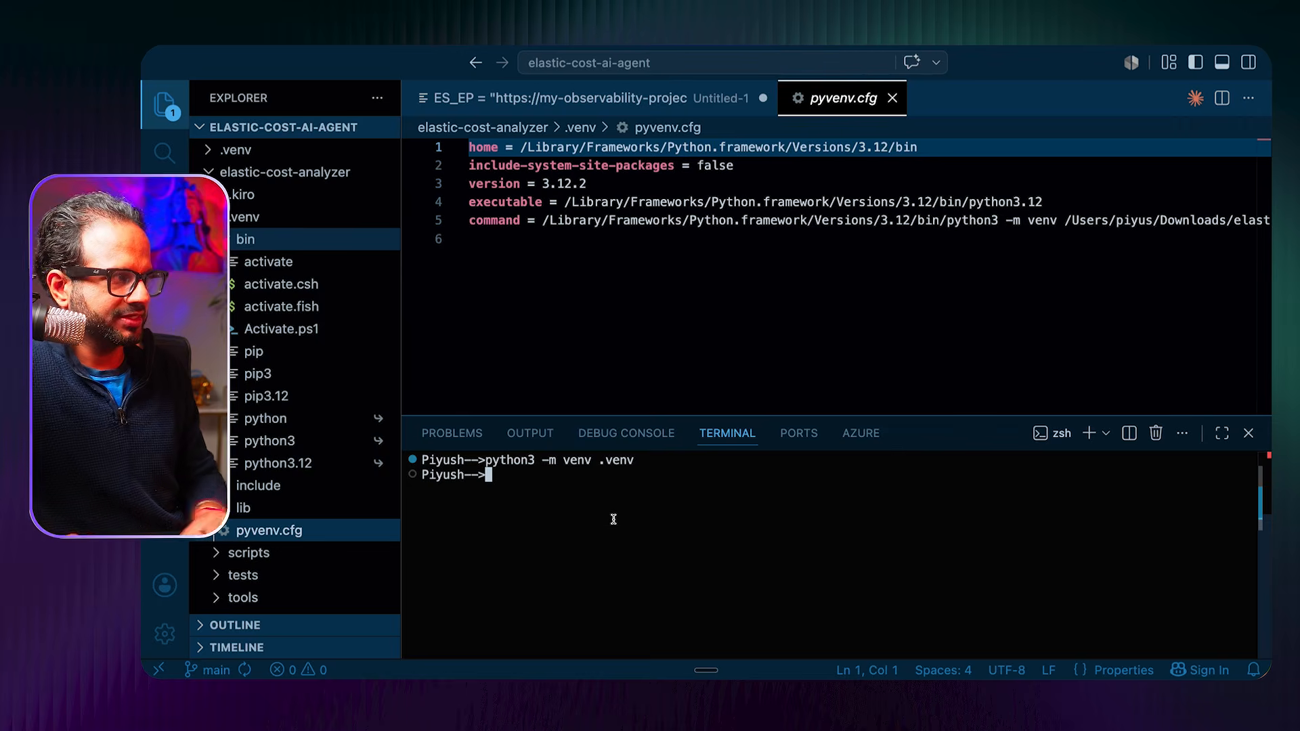
Step: Activate the virtual environment with source .venv/bin/activate
type("source ")
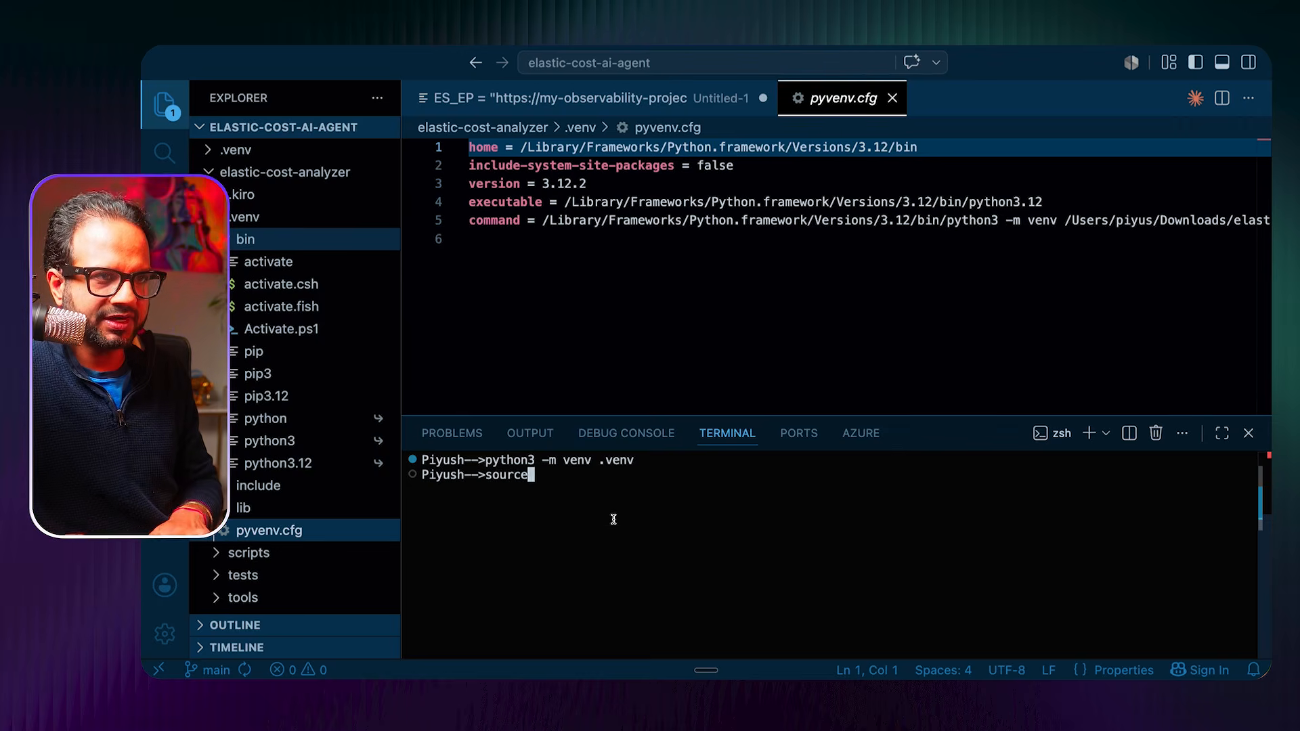
type(".en")
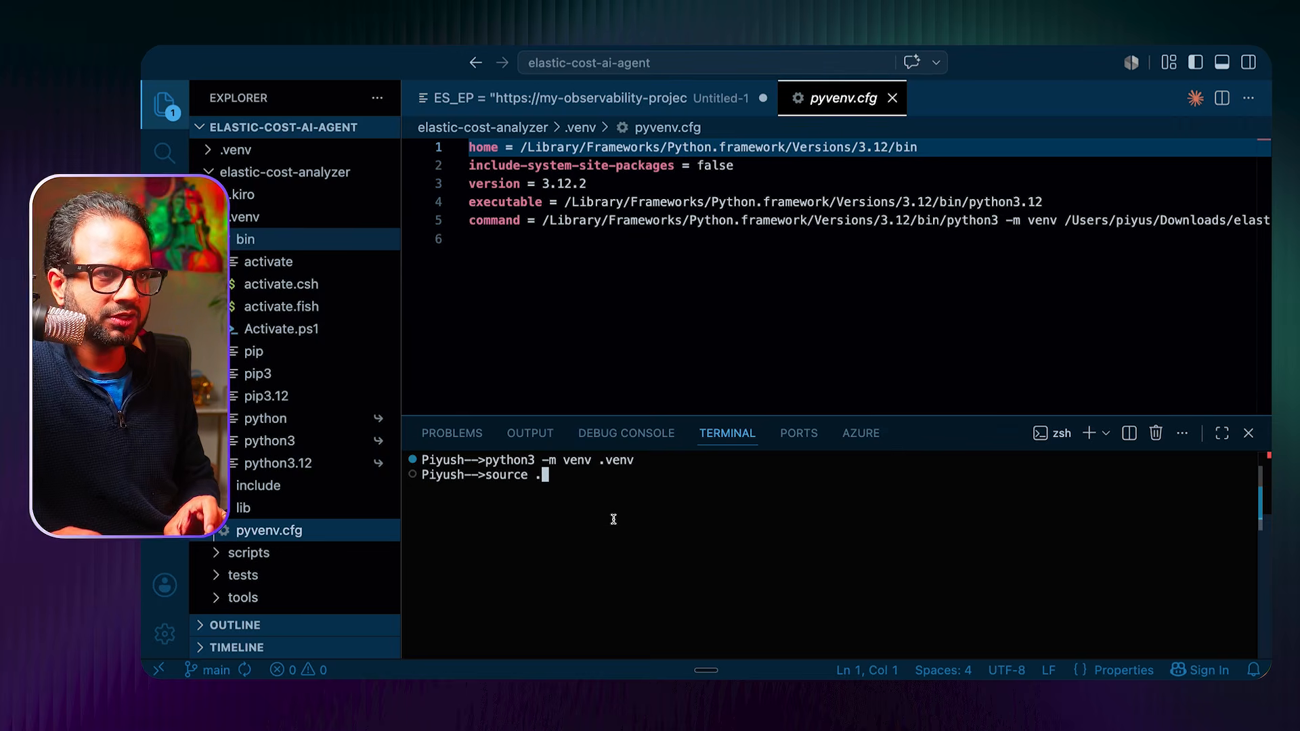
key("BackSpace")
key("BackSpace")
type("venv/bin/activate")
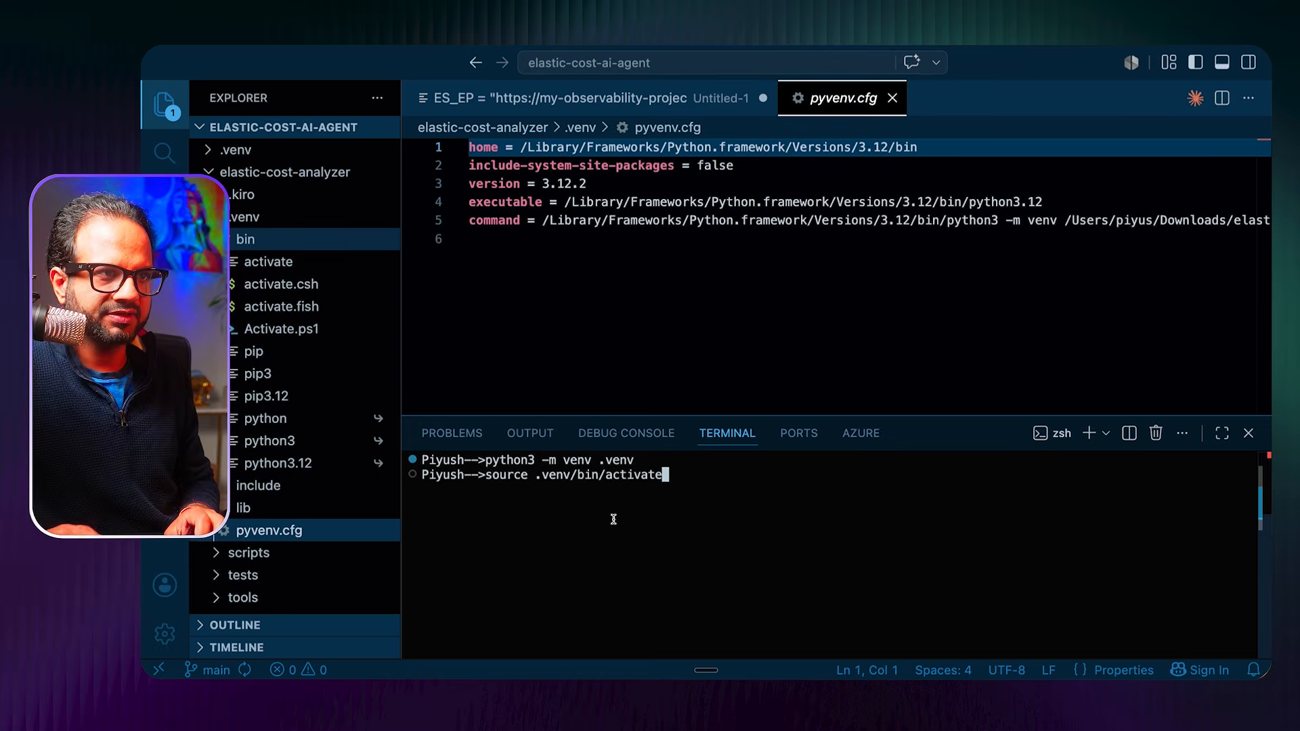
key("Return")
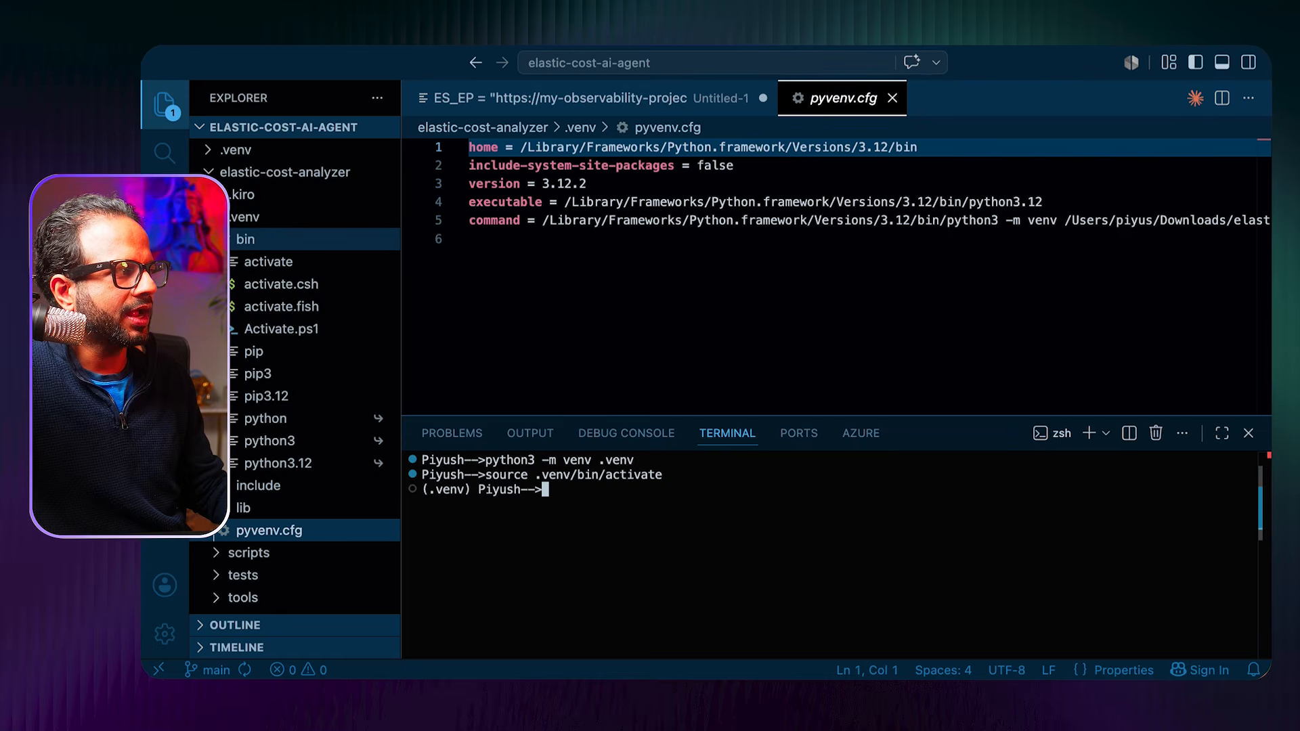
Step: Copy the environment variable template, from ACCOUNT_ID to SLACK_WEBHOOK, and paste it at the end of pyvenv.cfg
key("super+Tab")
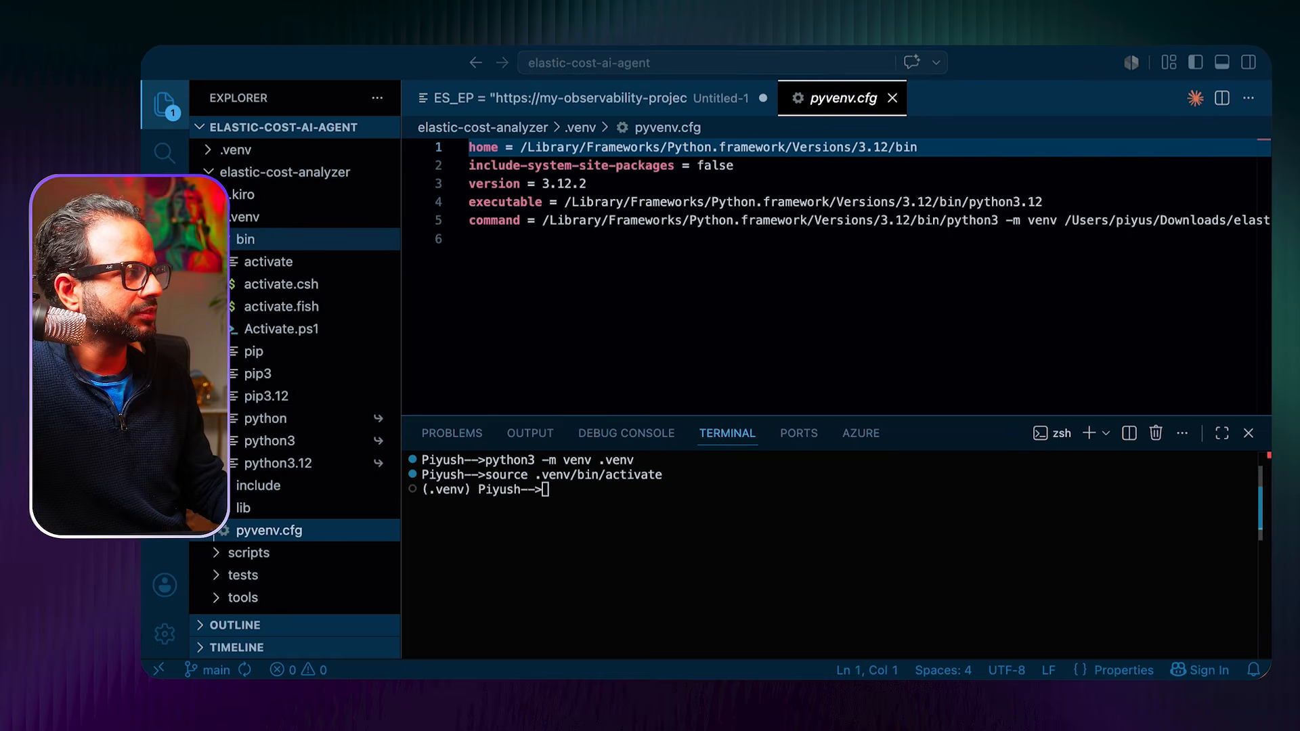
left_click(850, 256)
key("Return")
key("Return")
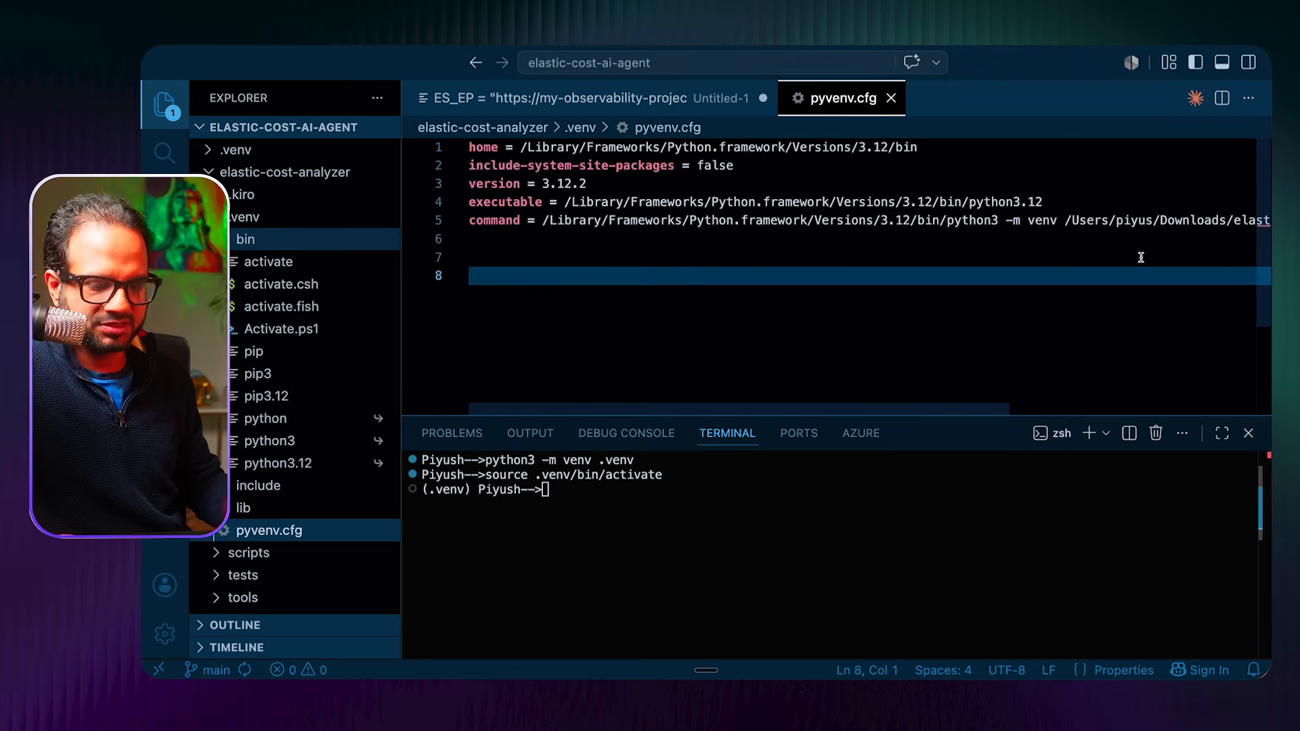
key("super+v")
scroll(782, 305, "up", 3)
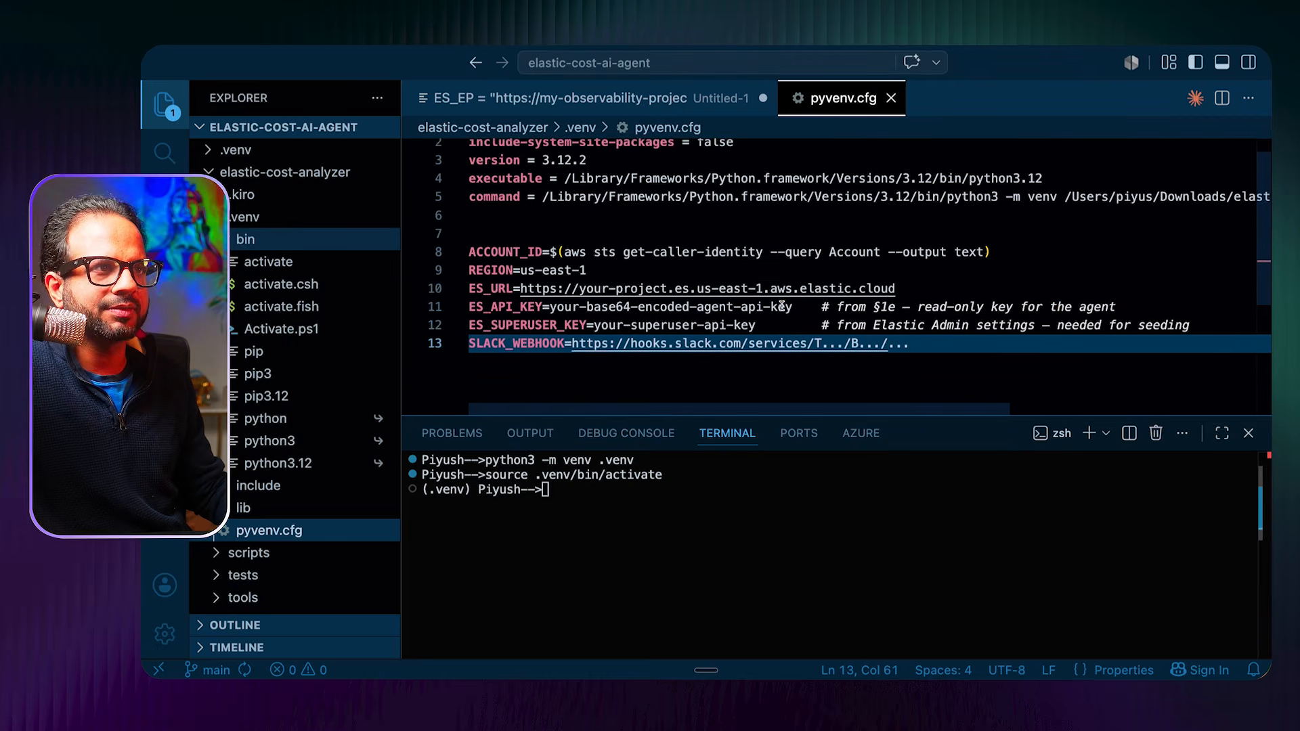
Step: Run ACCOUNT_ID=$(aws sts get-caller-identity --query Account --output text) from the pasted template in the terminal
left_click_drag(471, 275, 1024, 271)
key("super+c")
left_click(621, 511)
key("super+v")
key("Return")
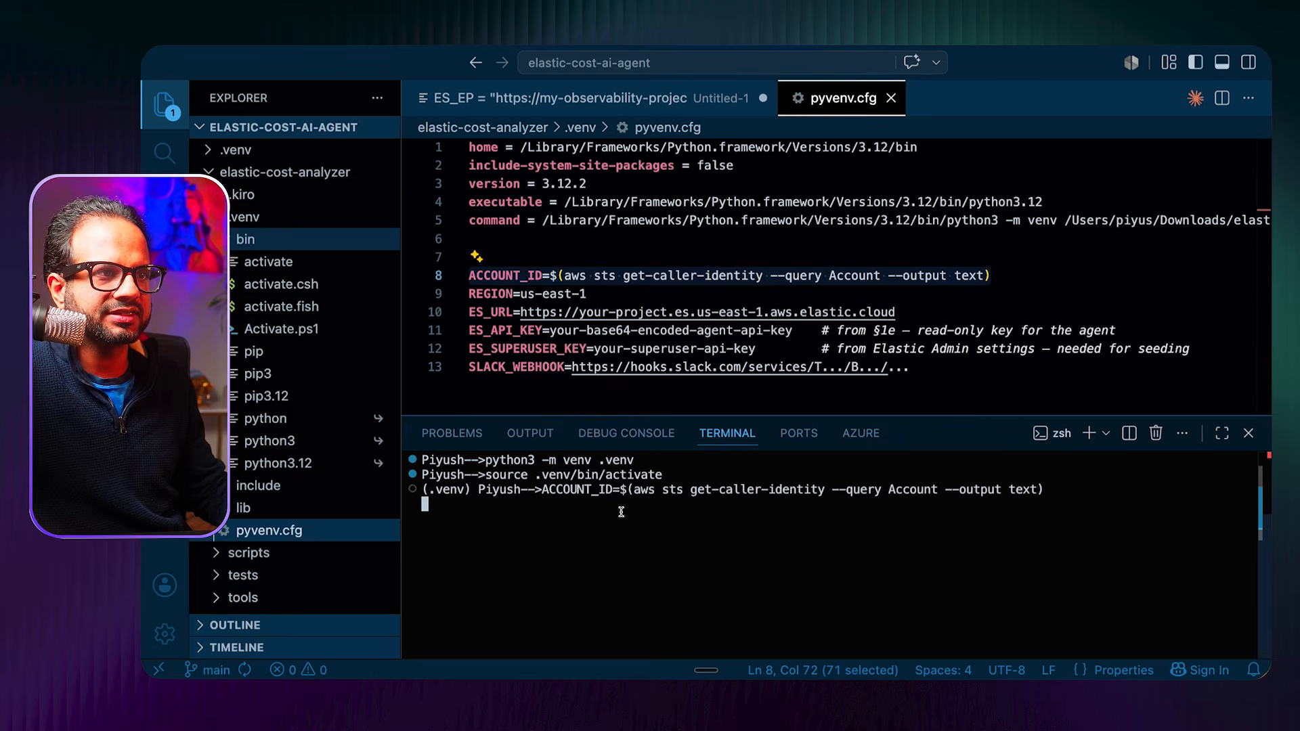
Step: Run the template's REGION=us-east-1 line in the terminal
left_click(628, 296)
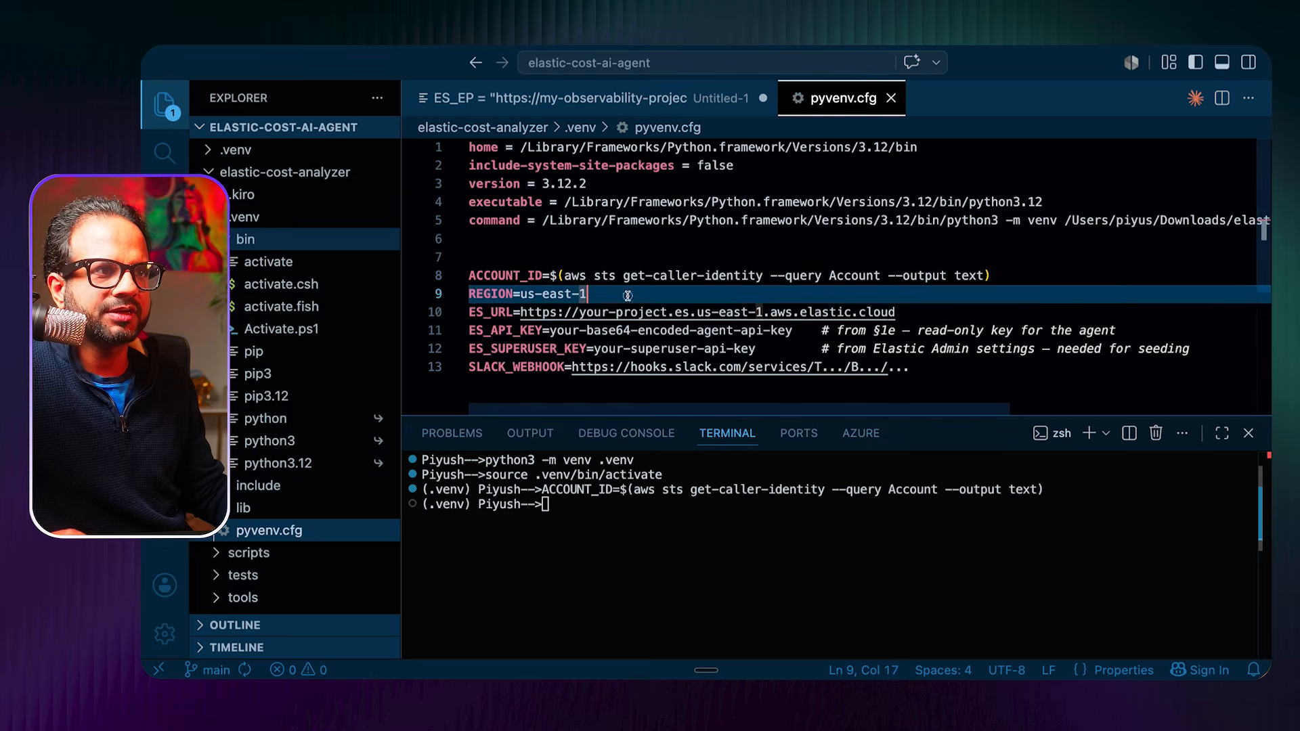
key("super+shift+Left")
left_click(703, 554)
key("super+v")
key("Return")
Step: Move the environment variable template out of pyvenv.cfg into the untitled notes file, below the curl command
double_click(490, 313)
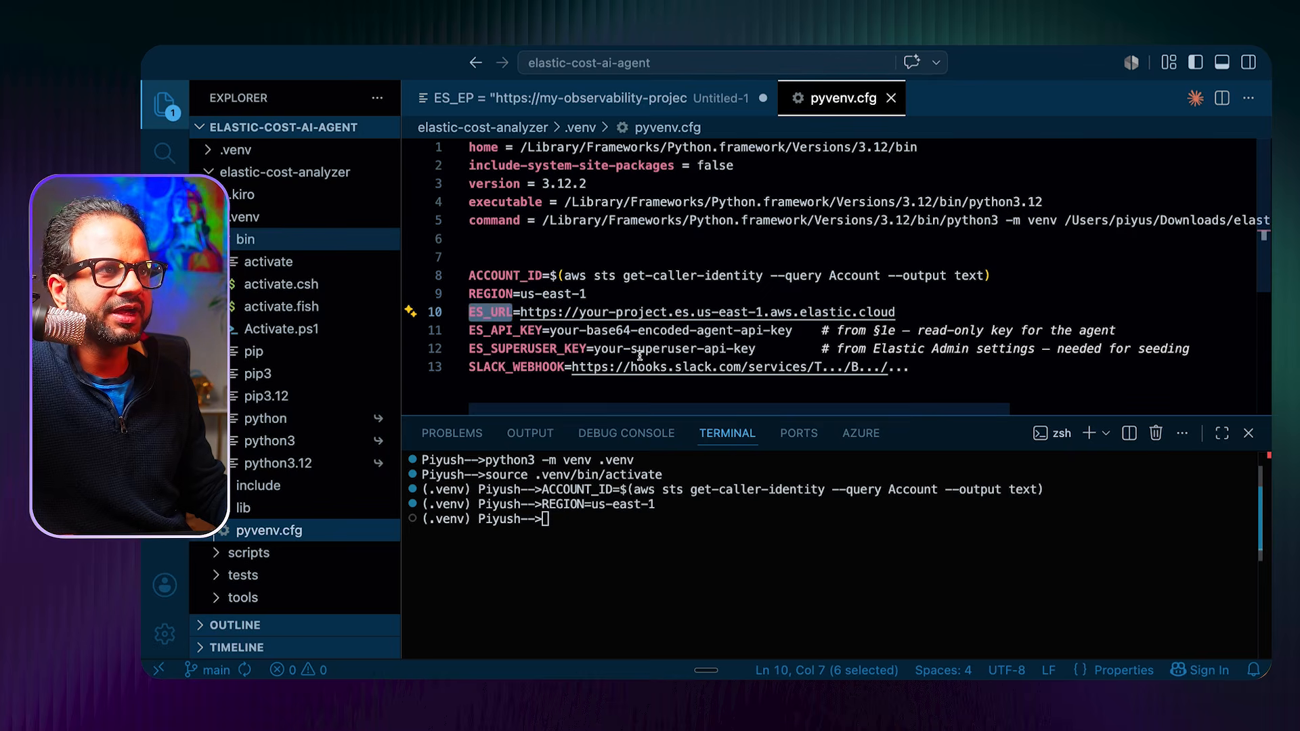
scroll(640, 356, "down", 3)
scroll(813, 369, "up", 3)
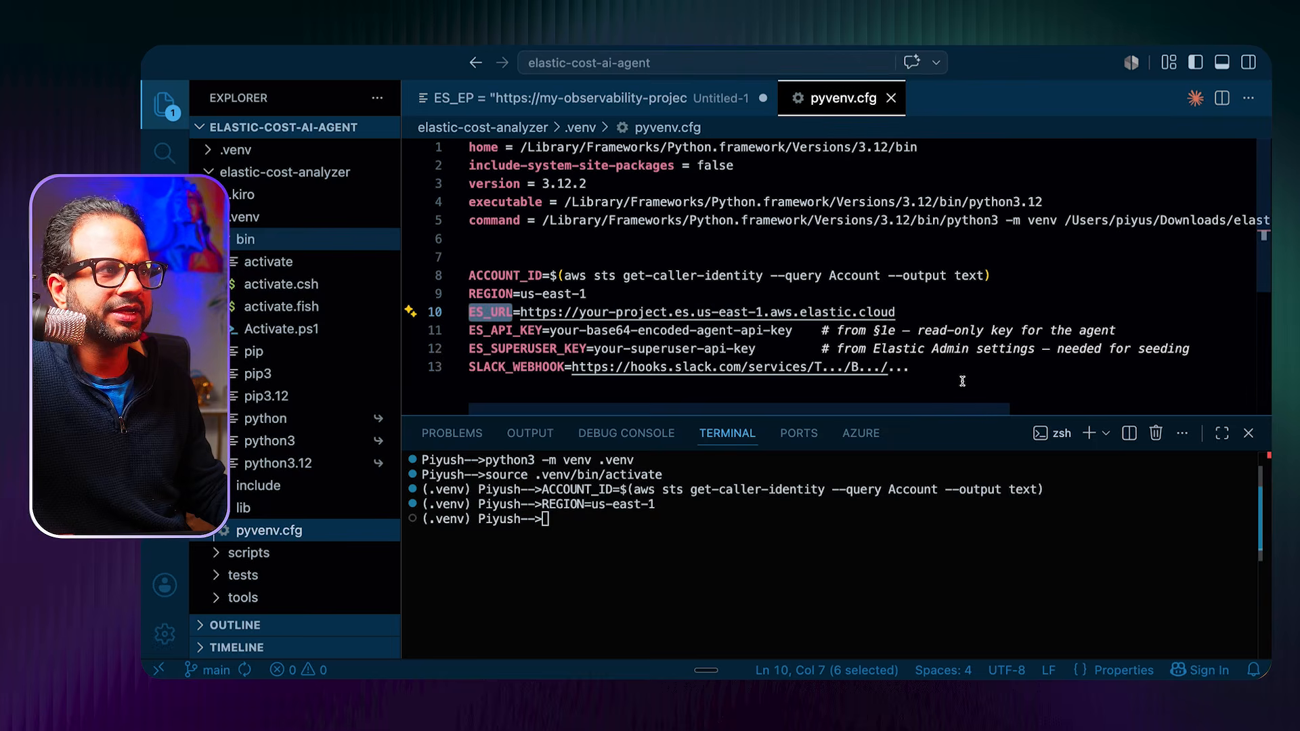
left_click_drag(965, 376, 467, 242)
key("BackSpace")
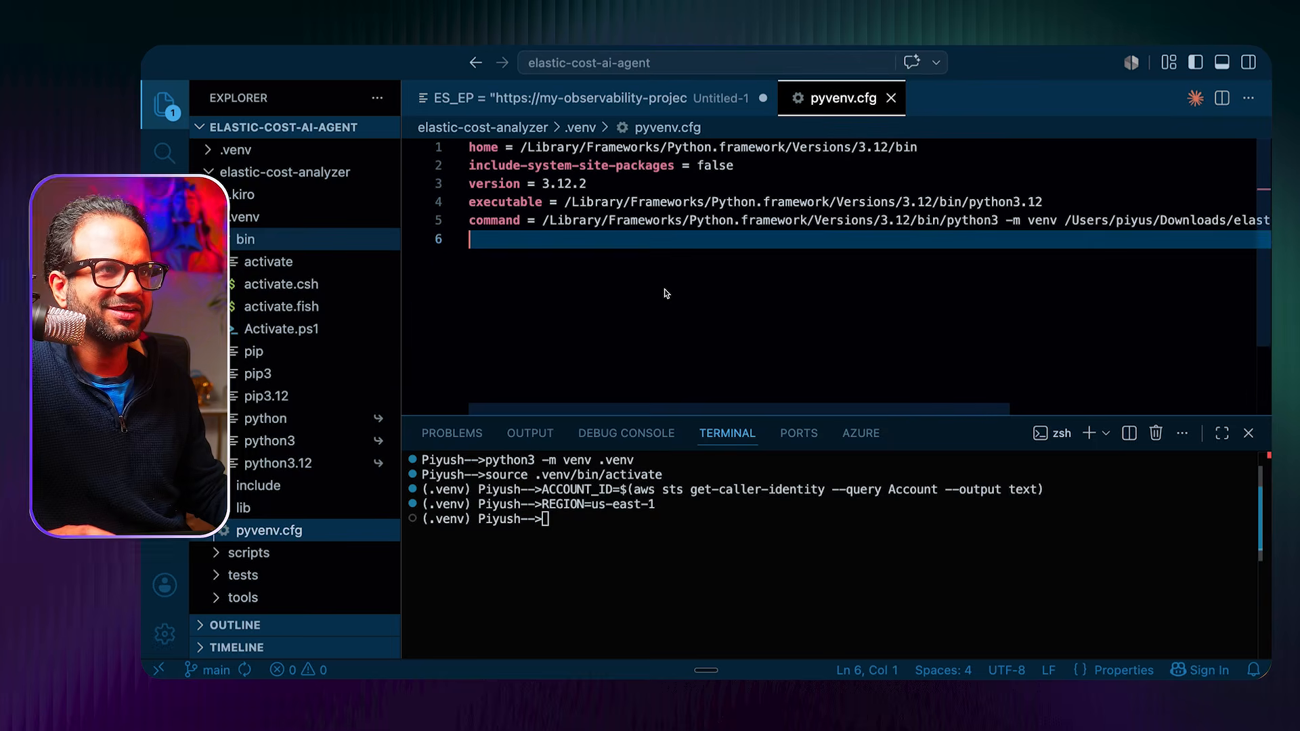
left_click(667, 114)
key("super+v")
scroll(633, 347, "up", 2)
left_click(547, 236)
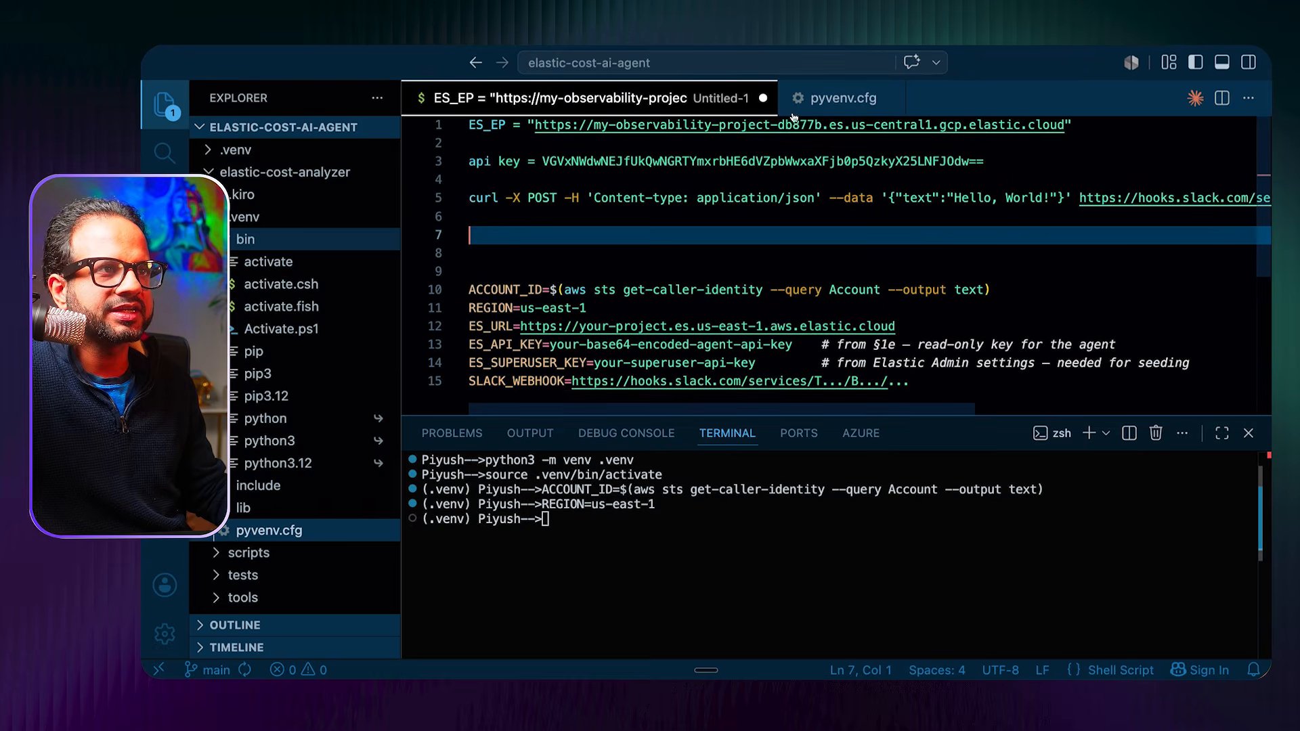
left_click_drag(1066, 124, 537, 121)
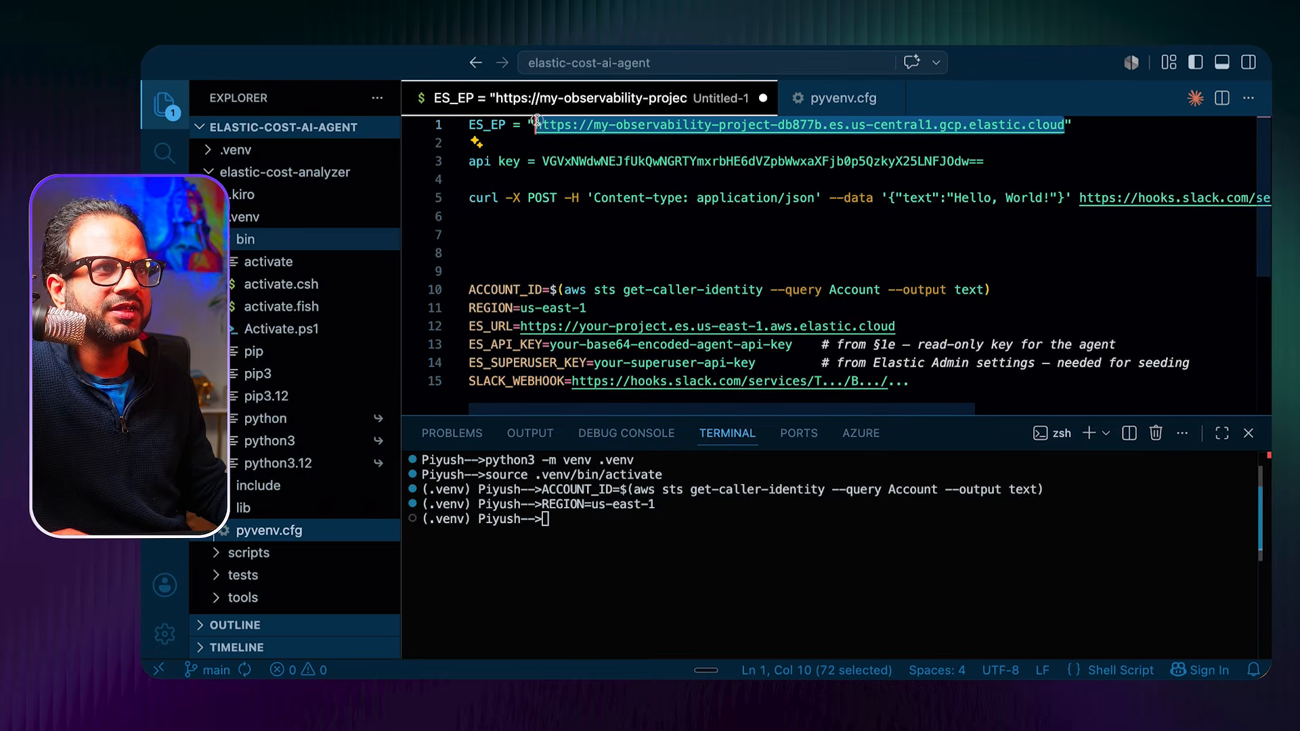
left_click(966, 337)
left_click_drag(897, 326, 522, 326)
key("ctrl+v")
Step: Copy the completed ES_URL line from the notes and run it in the terminal
key("shift+Home")
key("ctrl+c")
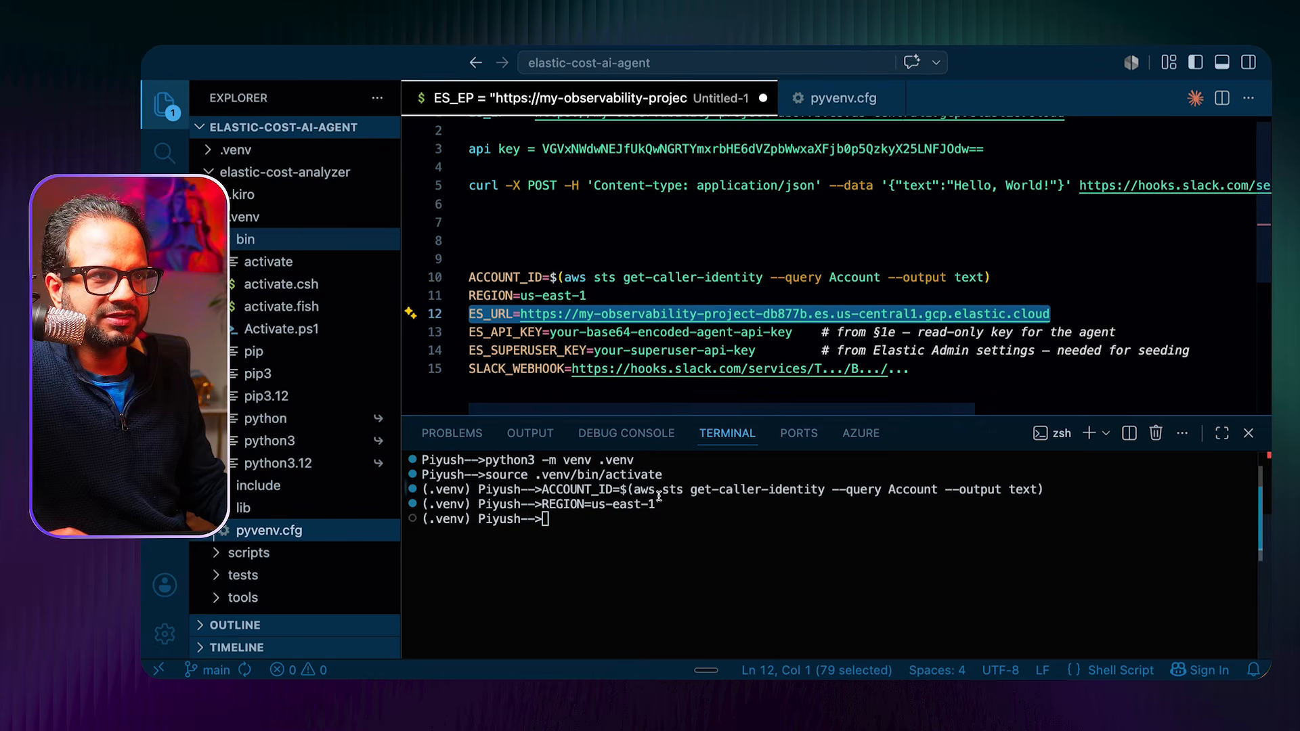
left_click(682, 530)
key("ctrl+v")
key("Return")
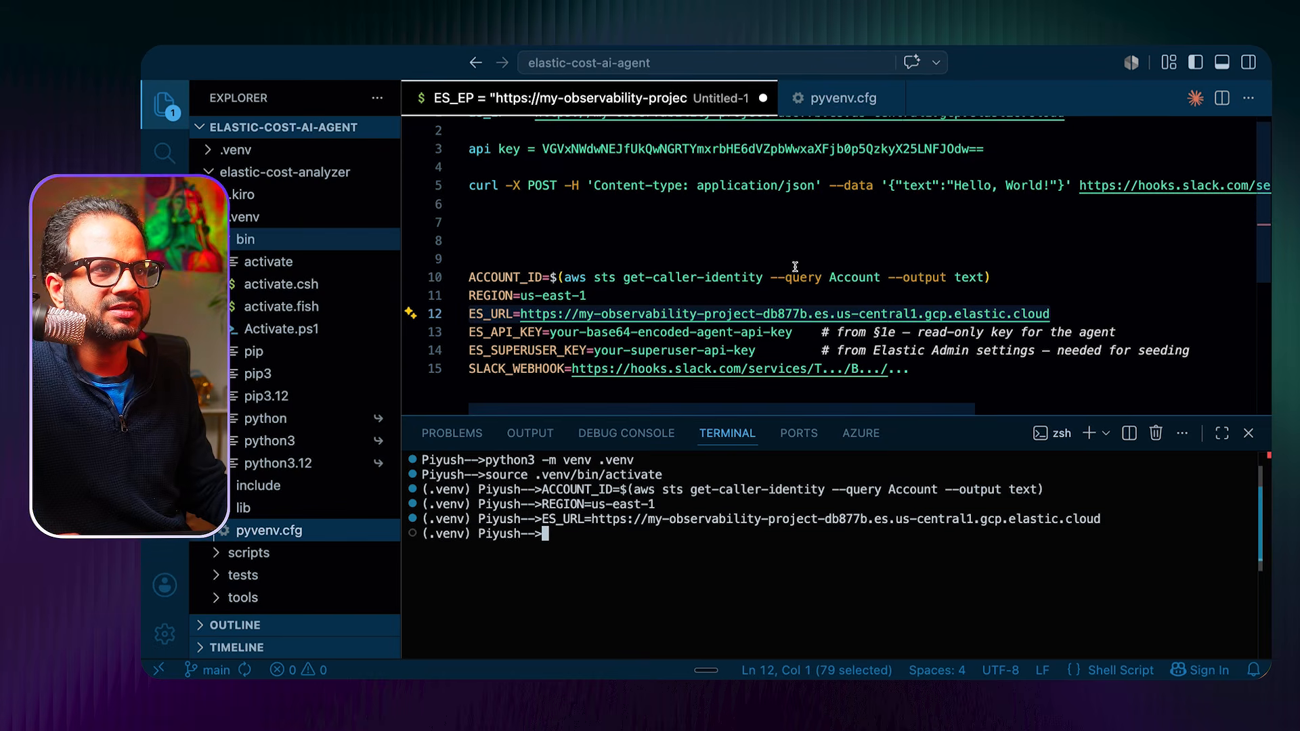
Step: Fill in ES_API_KEY in the template with the saved Elastic API key and set that variable in the terminal
scroll(795, 266, "up", 1)
left_click_drag(1005, 163, 569, 163)
left_click_drag(569, 163, 541, 163)
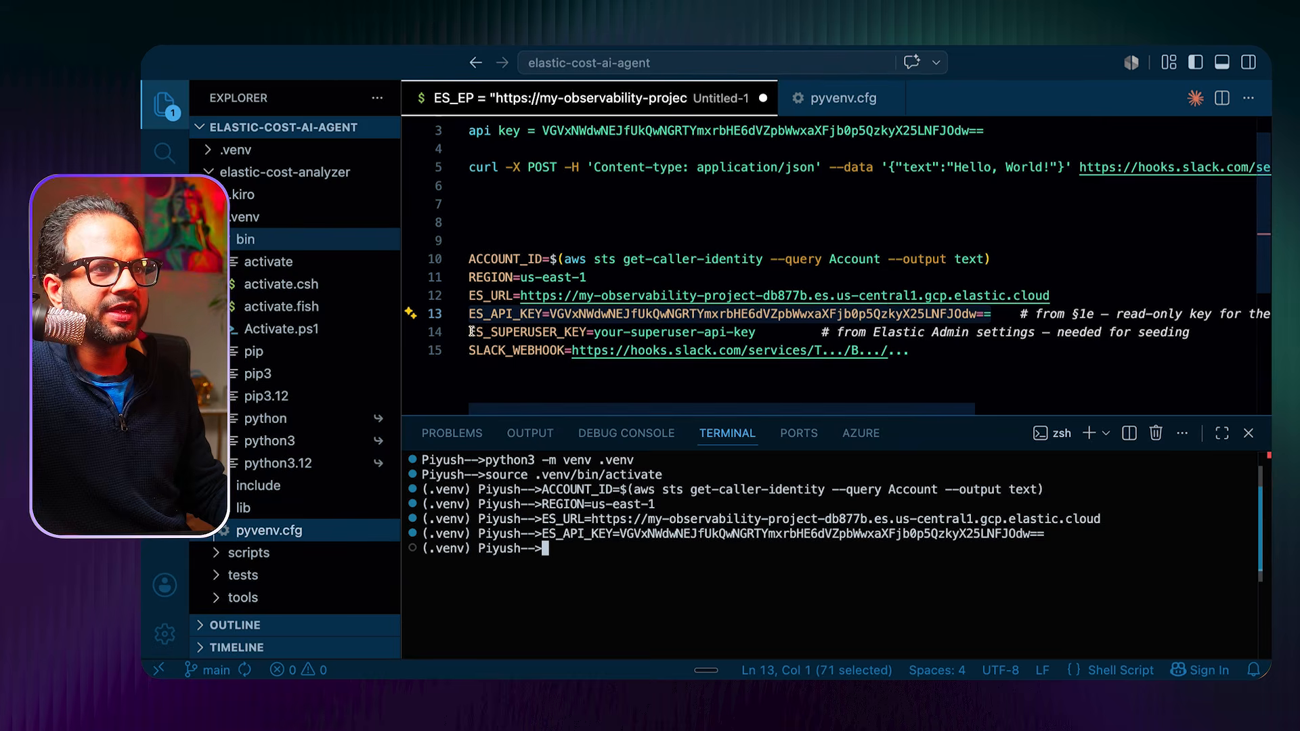
Step: Switch to the browser, close the Slack API page and bring up the Elastic API keys page
left_click_drag(472, 331, 1212, 333)
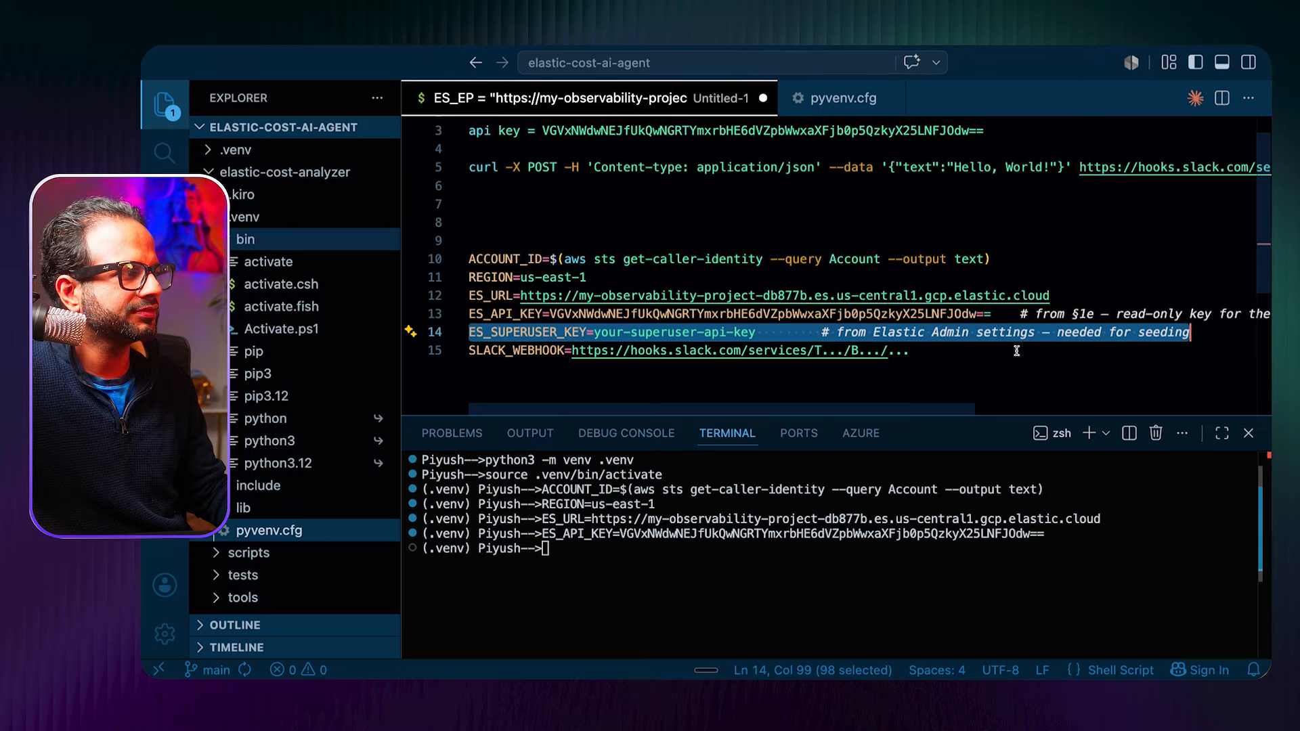
key("ctrl+Up")
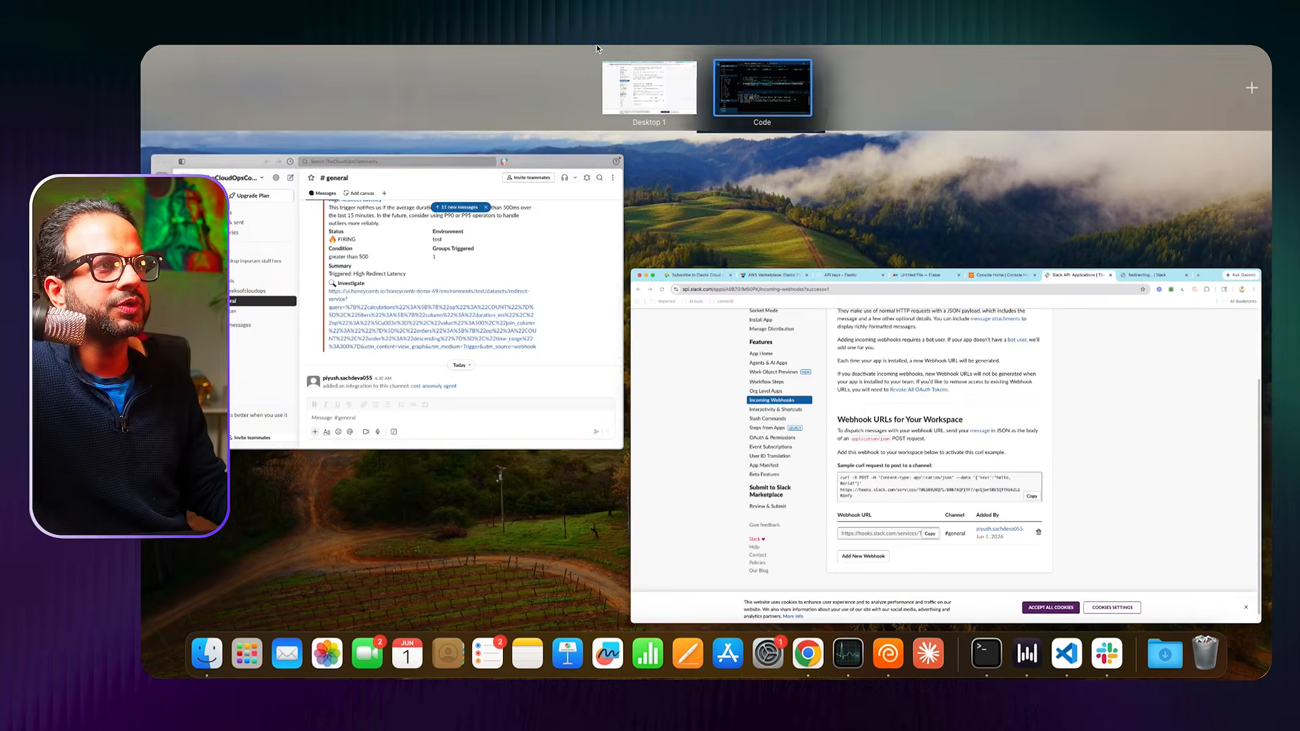
left_click(948, 441)
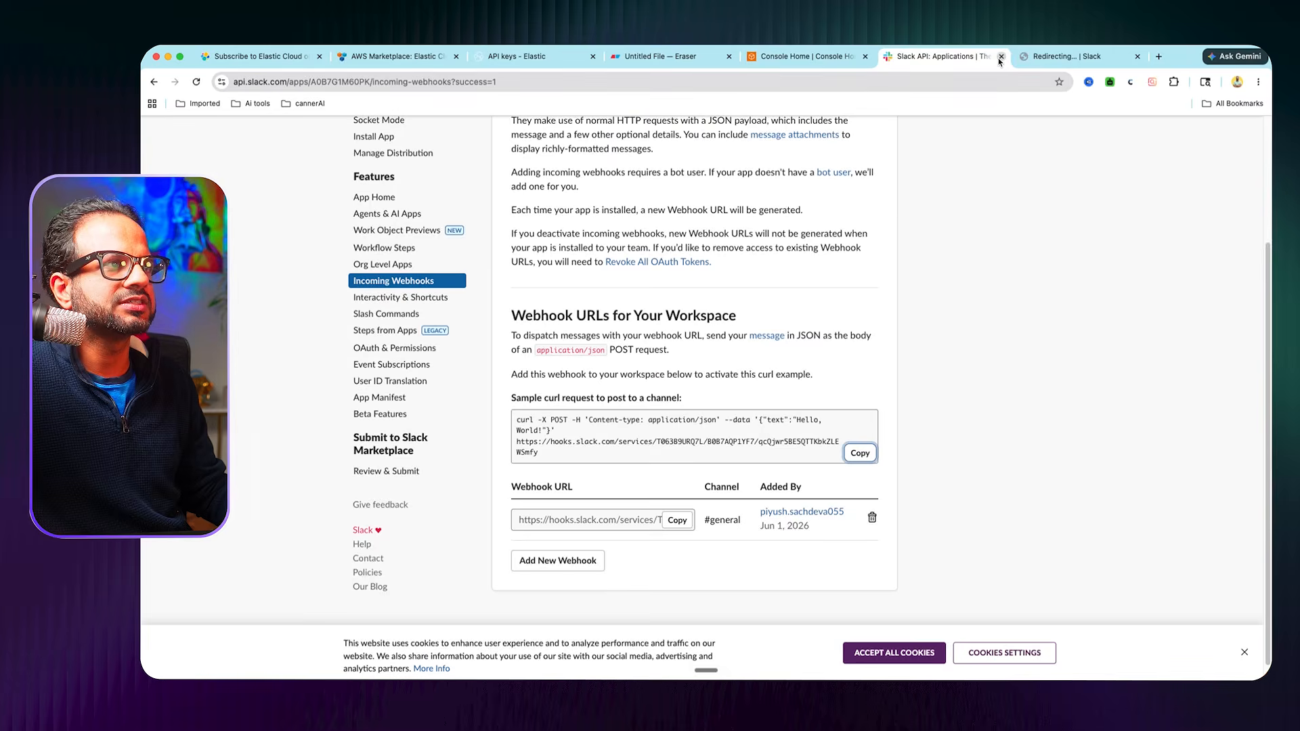
left_click(1000, 57)
left_click(542, 59)
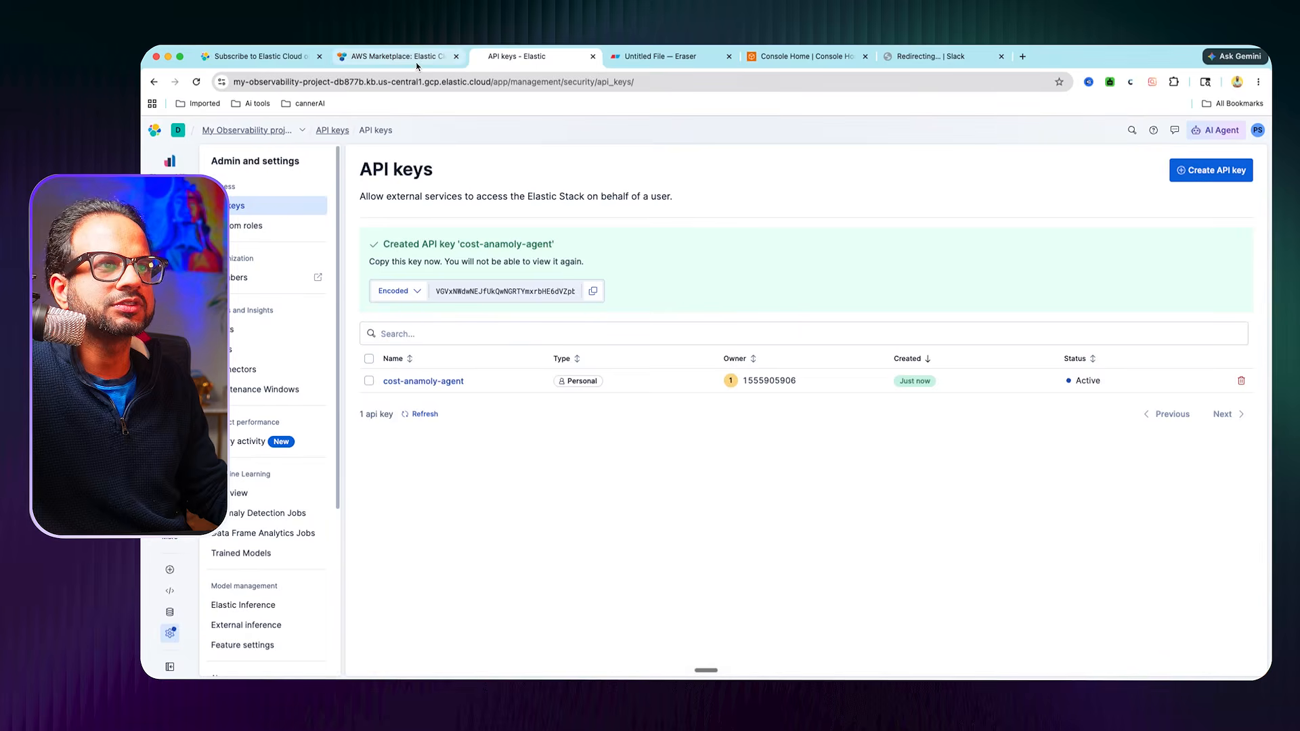
Step: Create a personal Elastic API key named superuser and copy its encoded value
left_click(1196, 177)
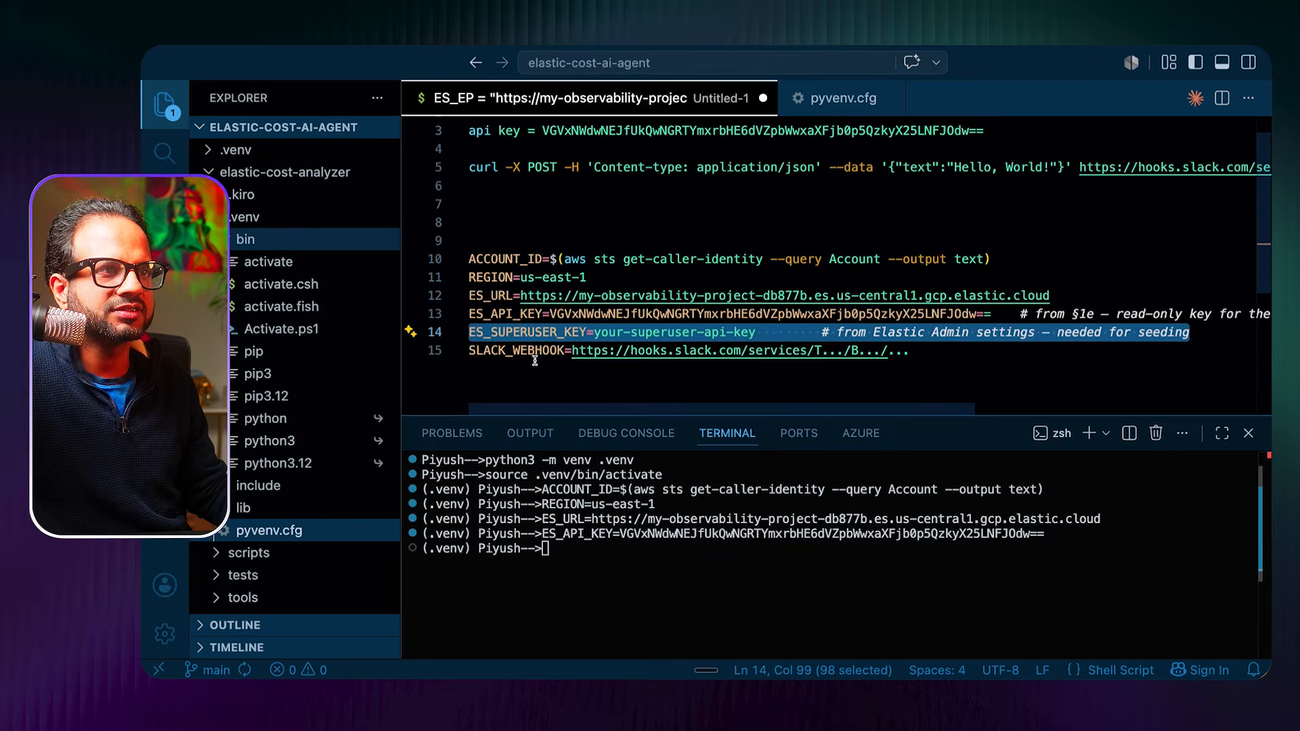
double_click(527, 333)
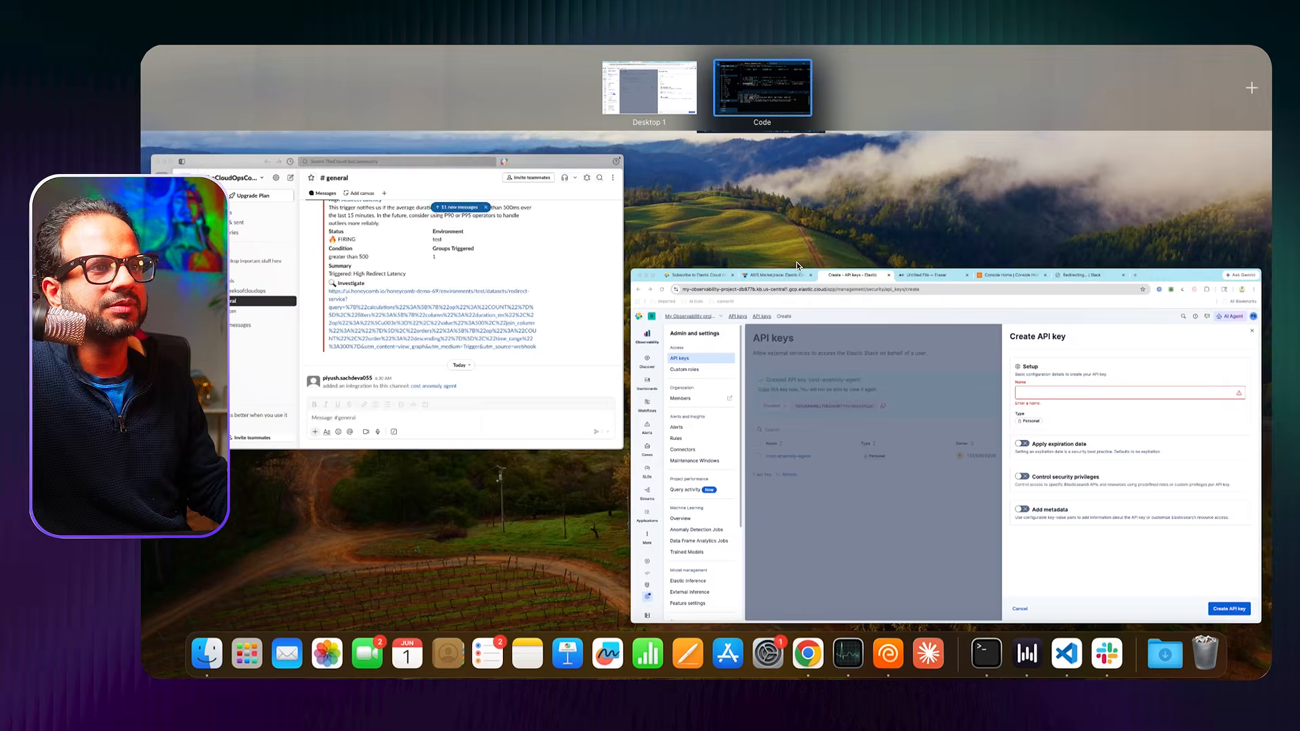
key("ctrl+Up")
left_click(950, 412)
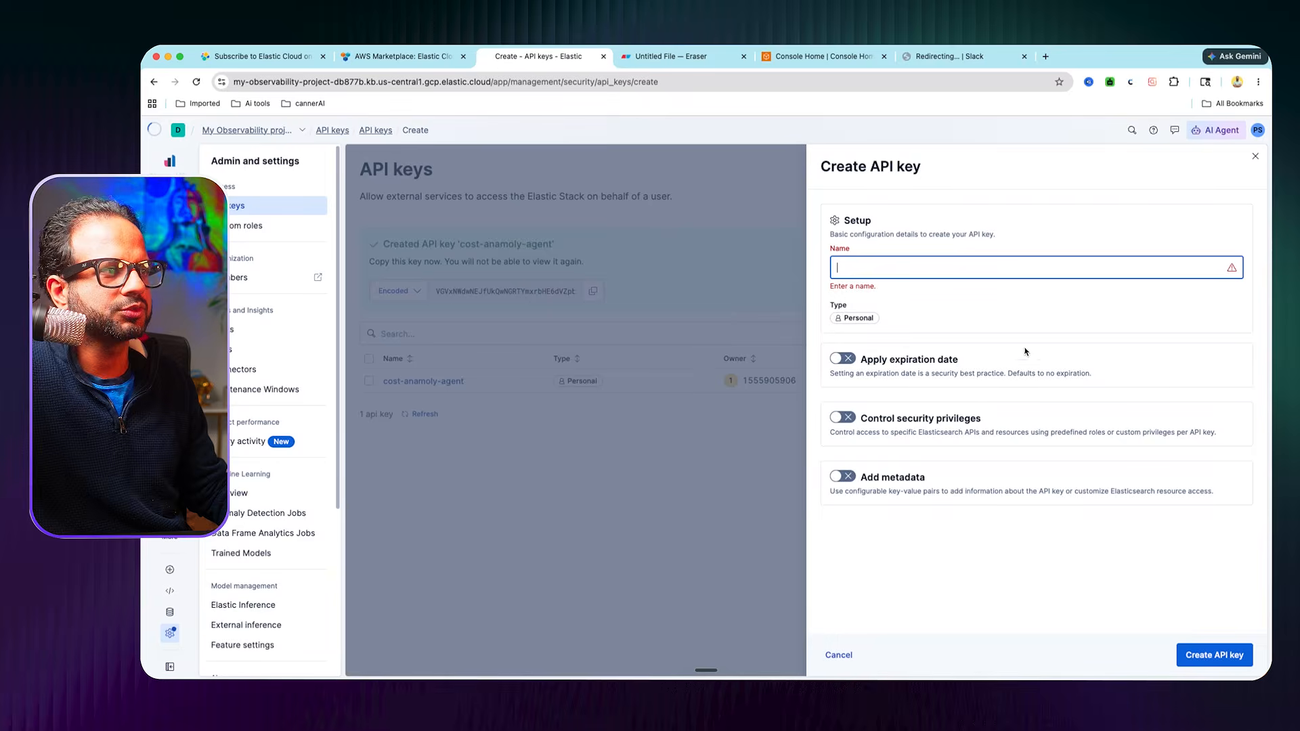
type("superuser")
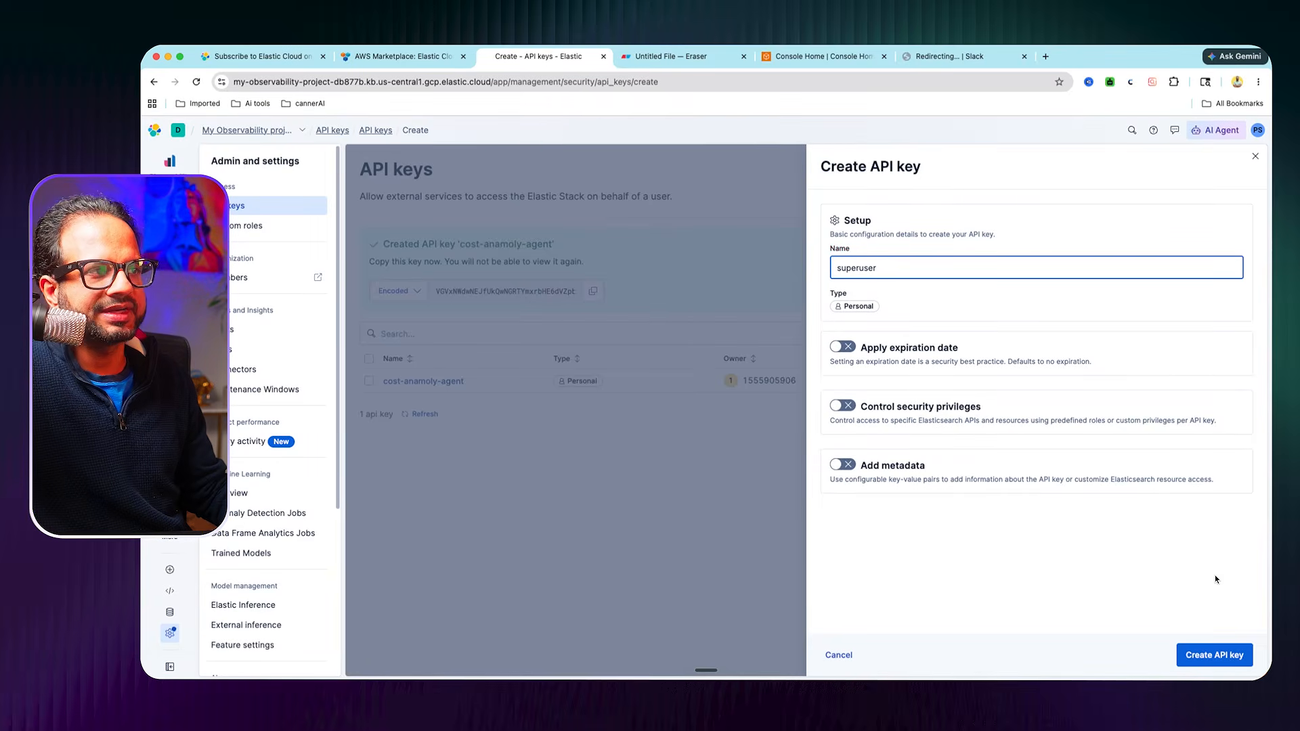
left_click(1223, 662)
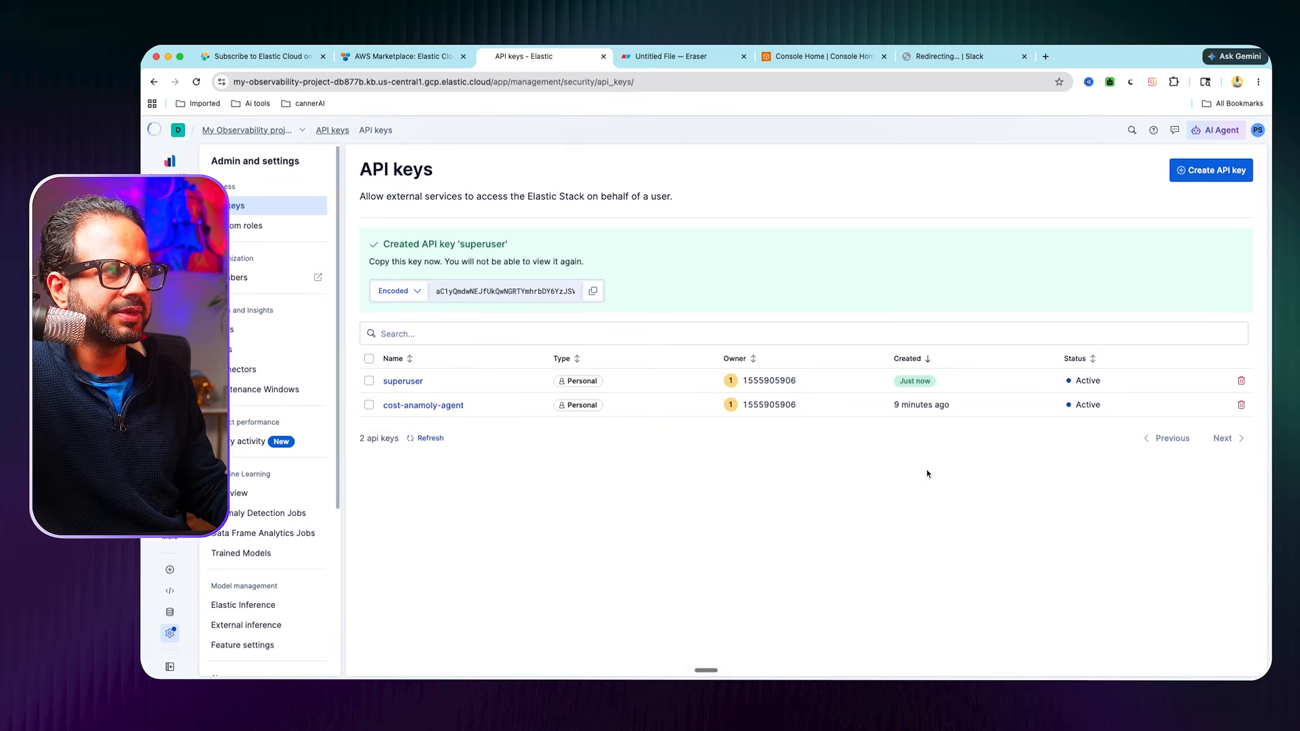
left_click(598, 295)
Step: Back in the code editor, replace the ES_SUPERUSER_KEY placeholder with the copied Elastic API key and set that variable in the terminal
key("ctrl+Up")
left_click(785, 101)
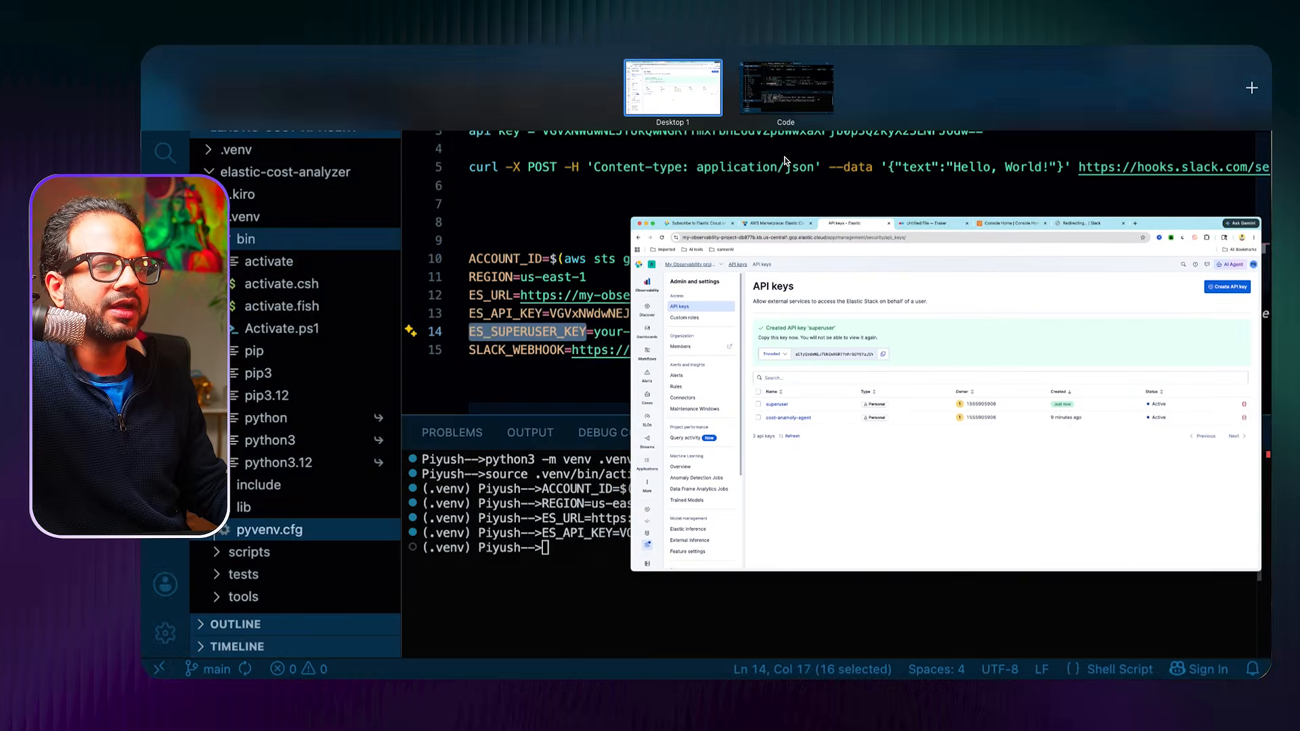
left_click(765, 331)
left_click_drag(763, 332, 594, 332)
key("super+v")
key("super+shift+Left")
key("super+c")
left_click(705, 601)
key("super+v")
key("Return")
Step: Fill in SLACK_WEBHOOK in the template with the webhook URL from the curl command and set that variable in the terminal
scroll(964, 275, "up", 3)
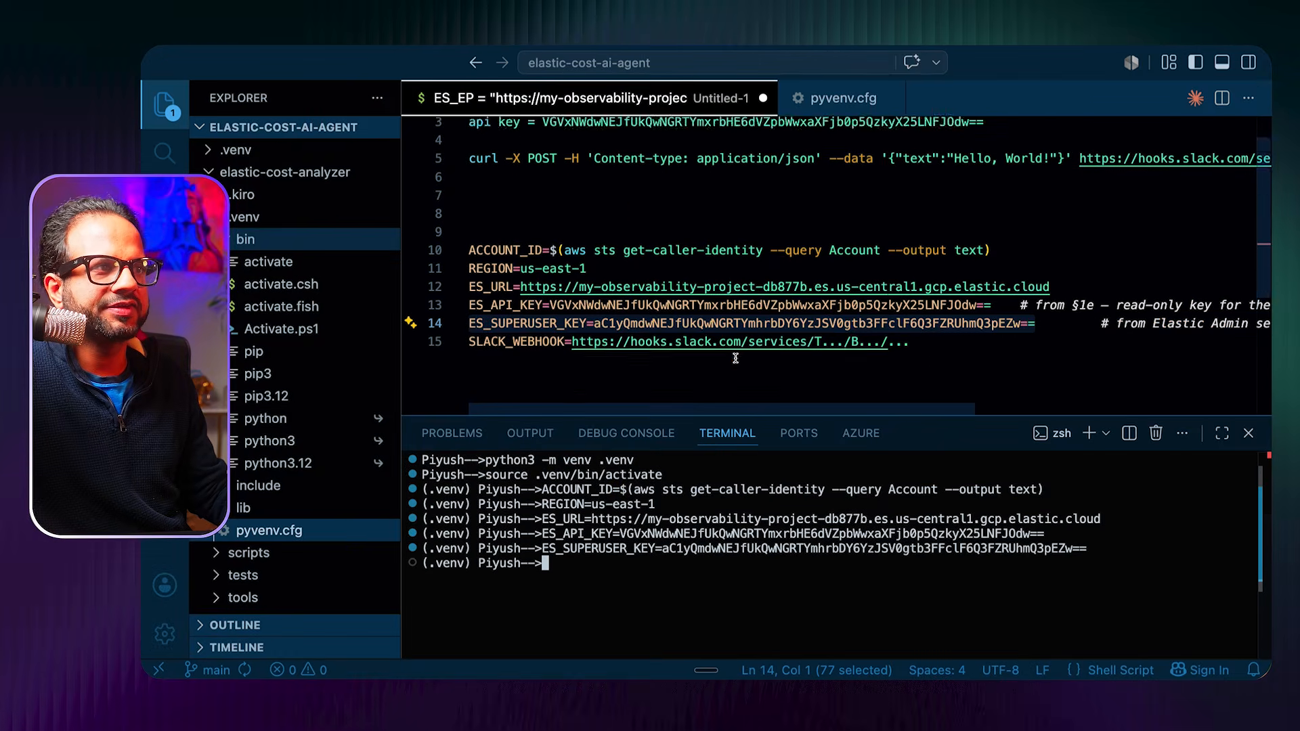
left_click(1082, 196)
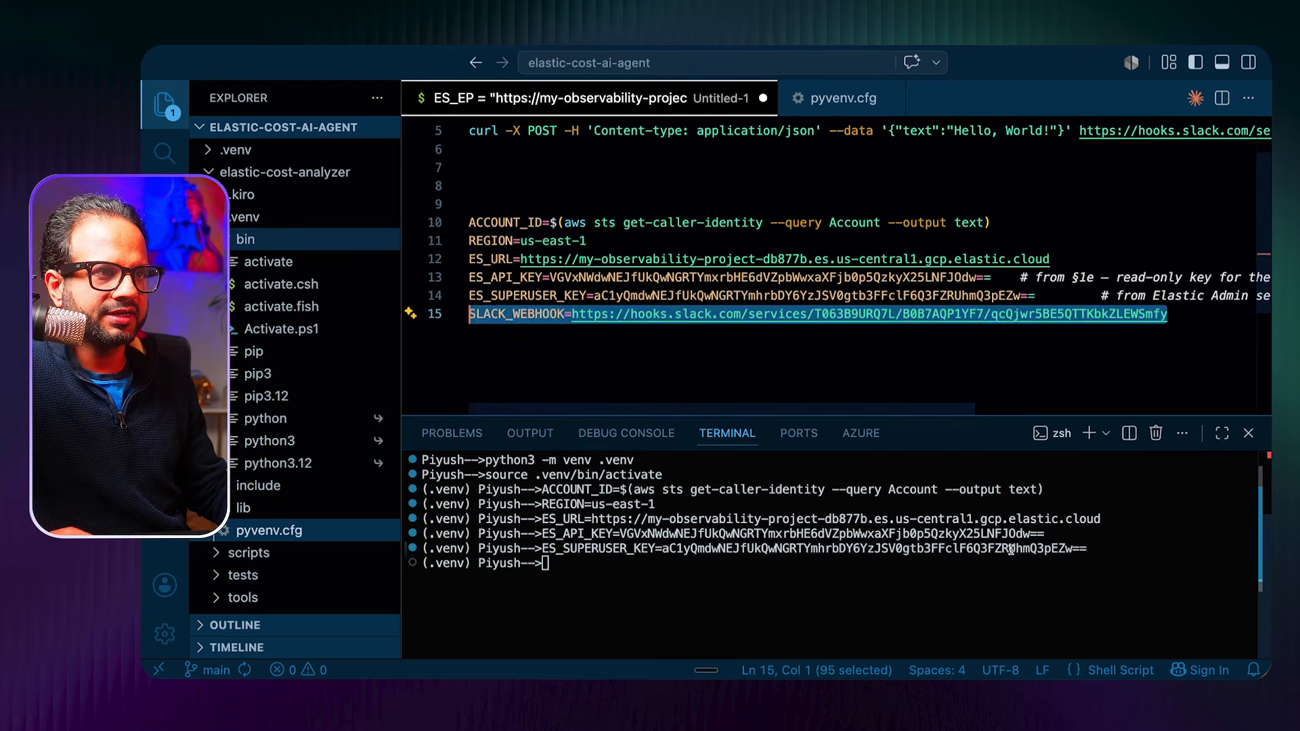
key("super+c")
left_click(947, 592)
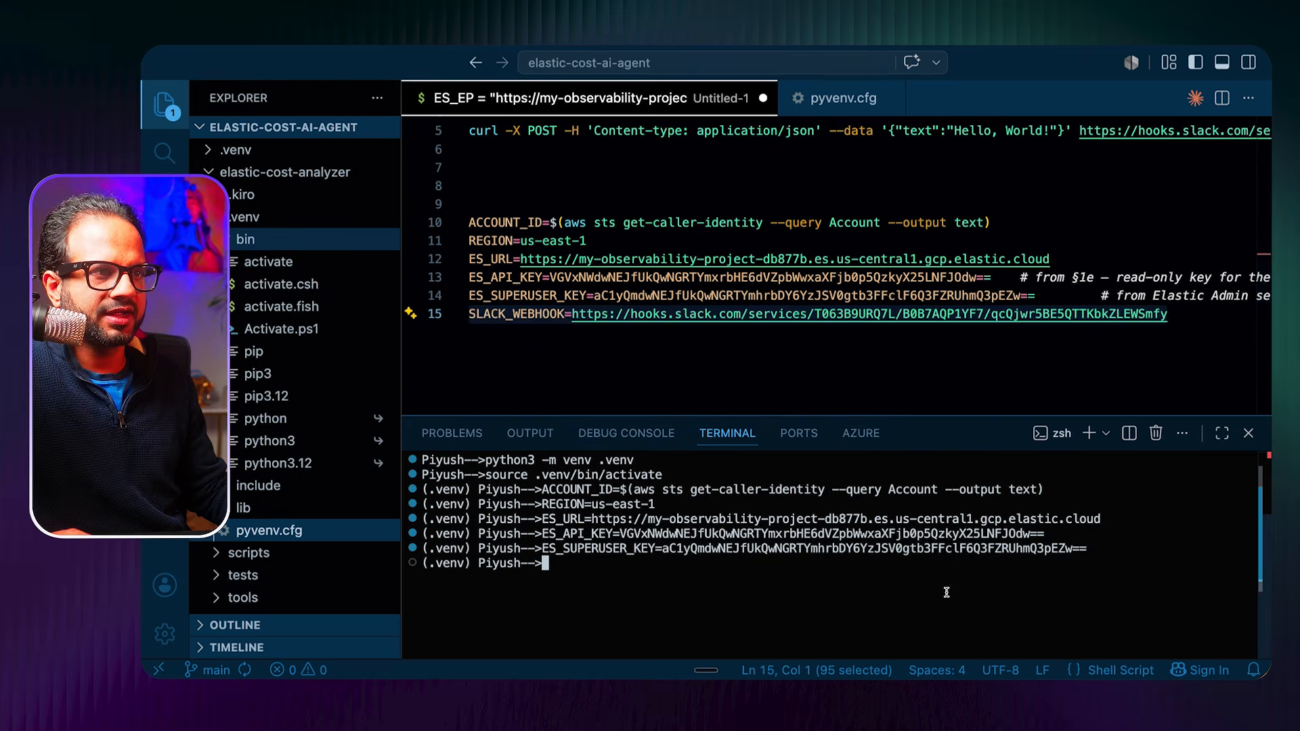
key("super+v")
key("Return")
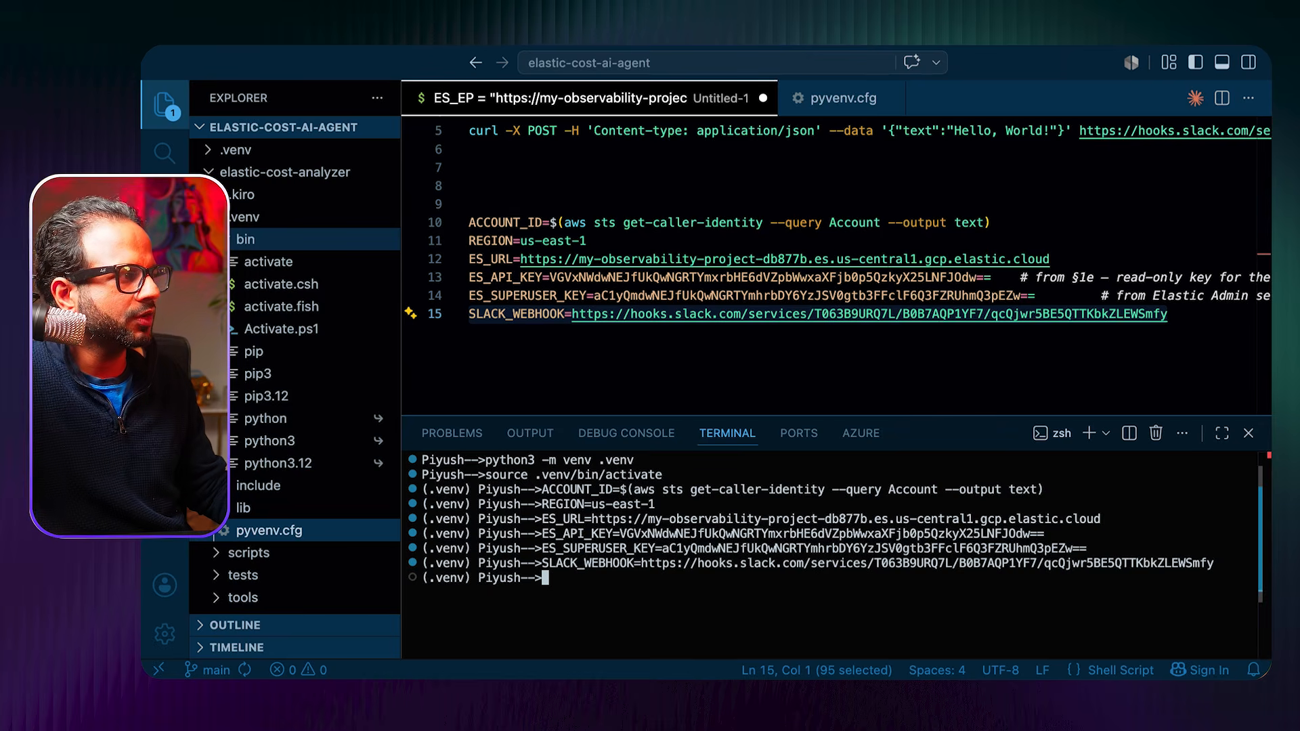
Step: Clear and enlarge the terminal, and create the IAM user elastic-billing-reader with aws iam create-user
key("super+Tab")
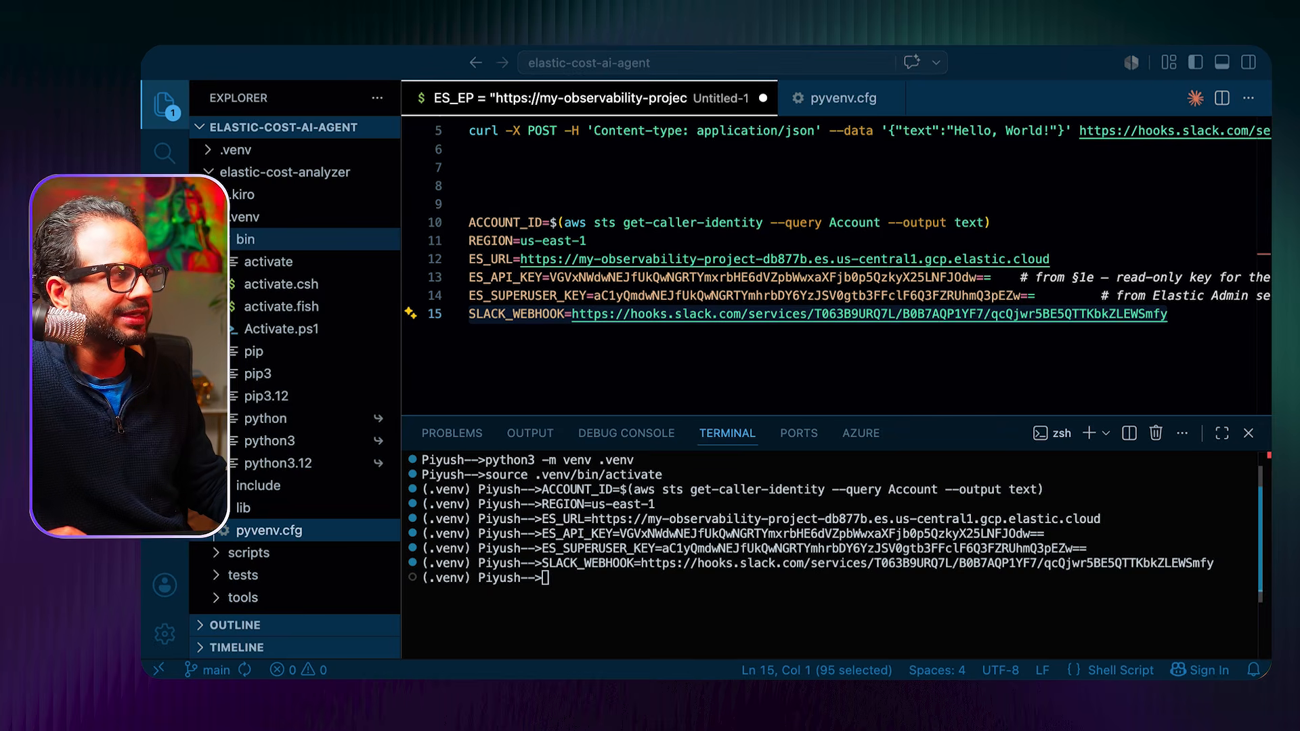
left_click(754, 605)
key("super+k")
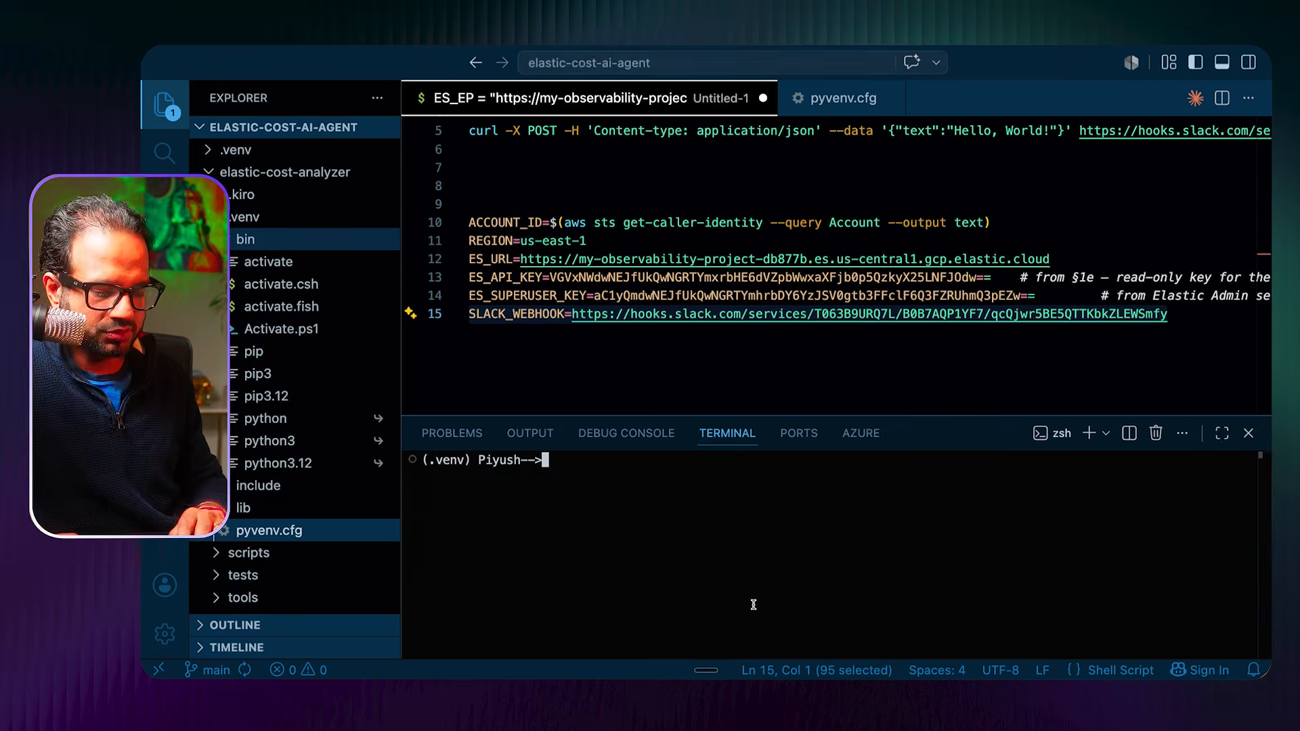
left_click_drag(754, 416, 748, 312)
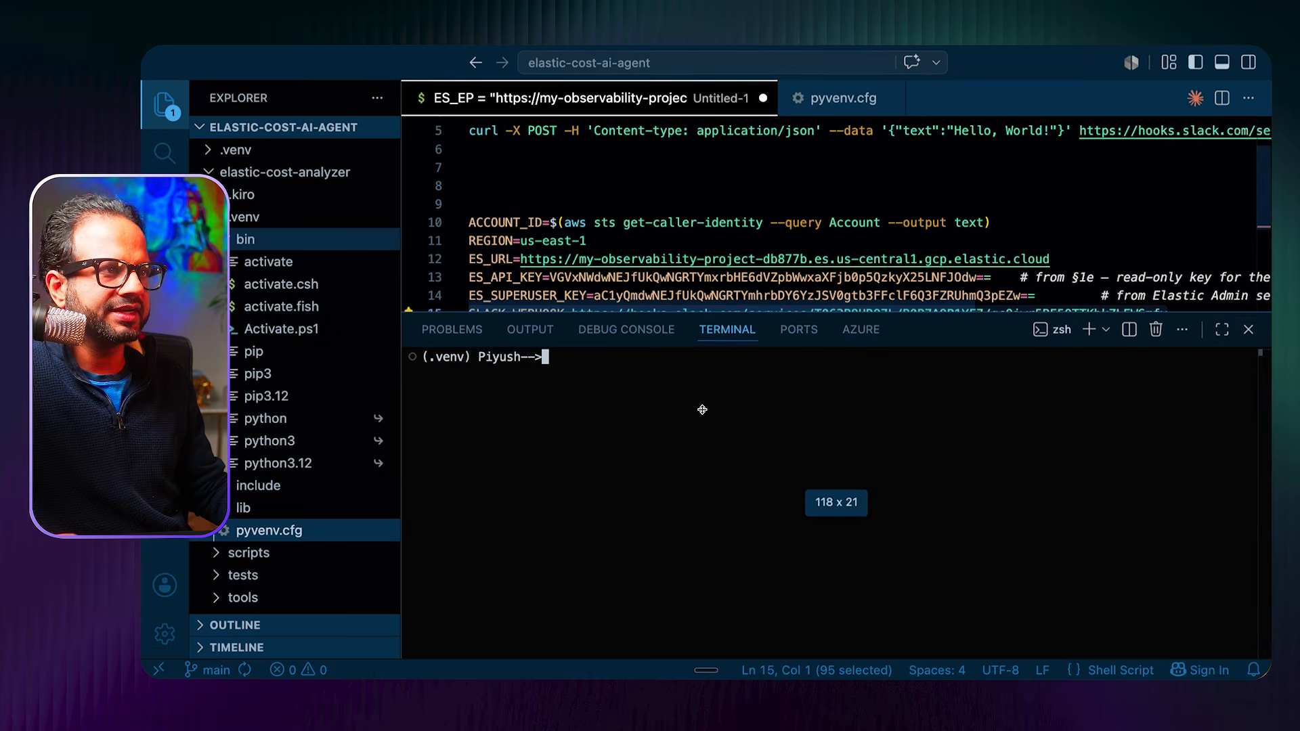
key("super+v")
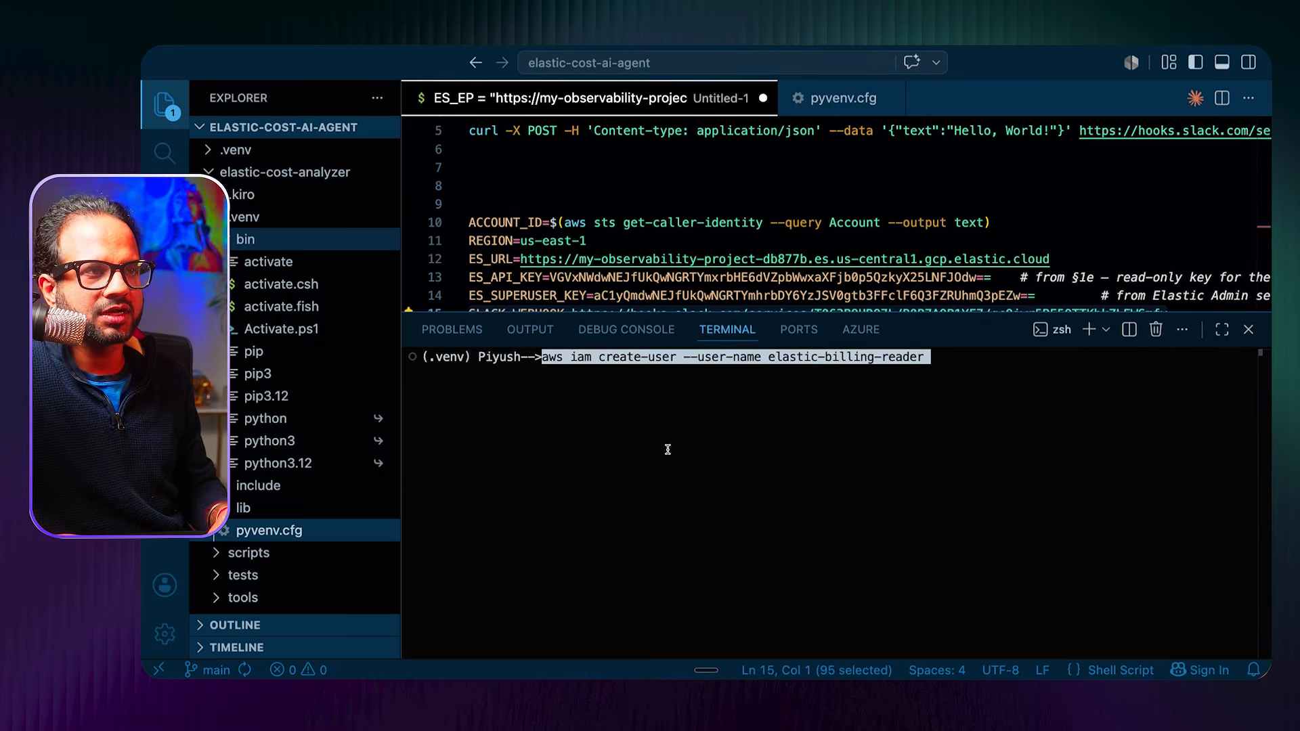
key("Return")
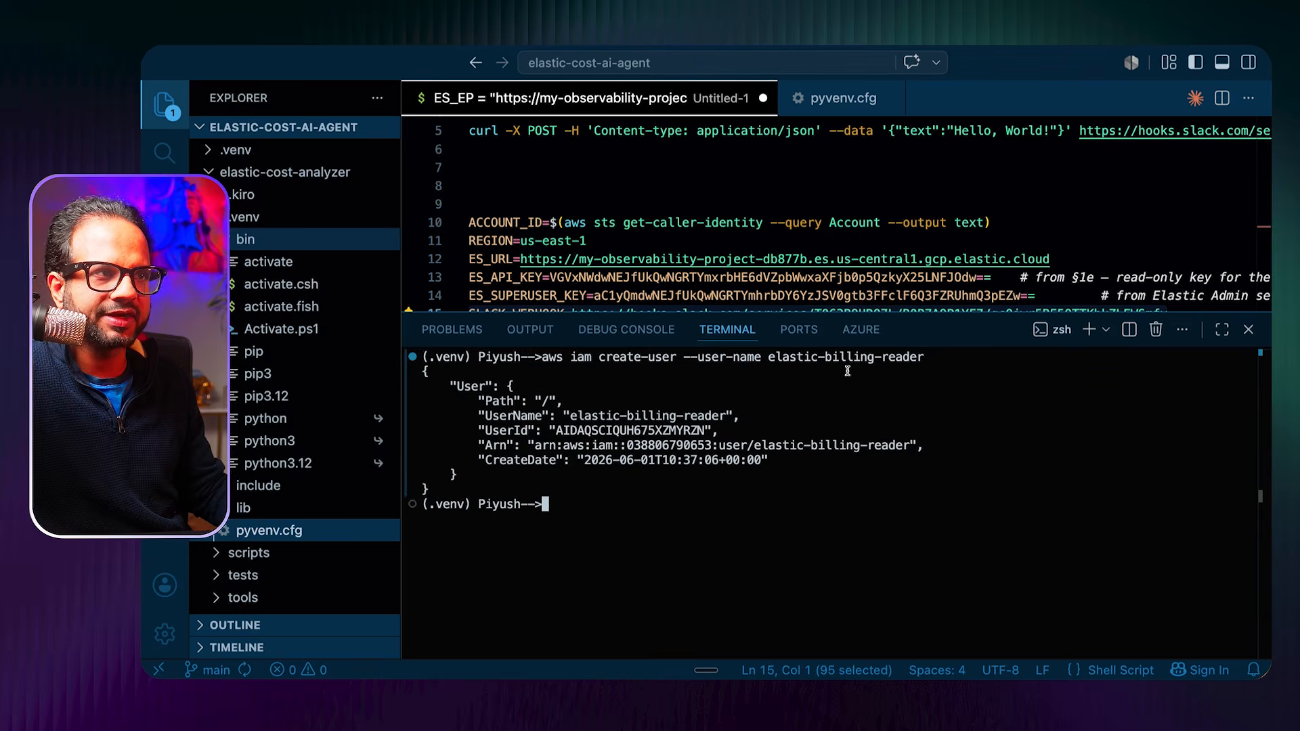
double_click(809, 357)
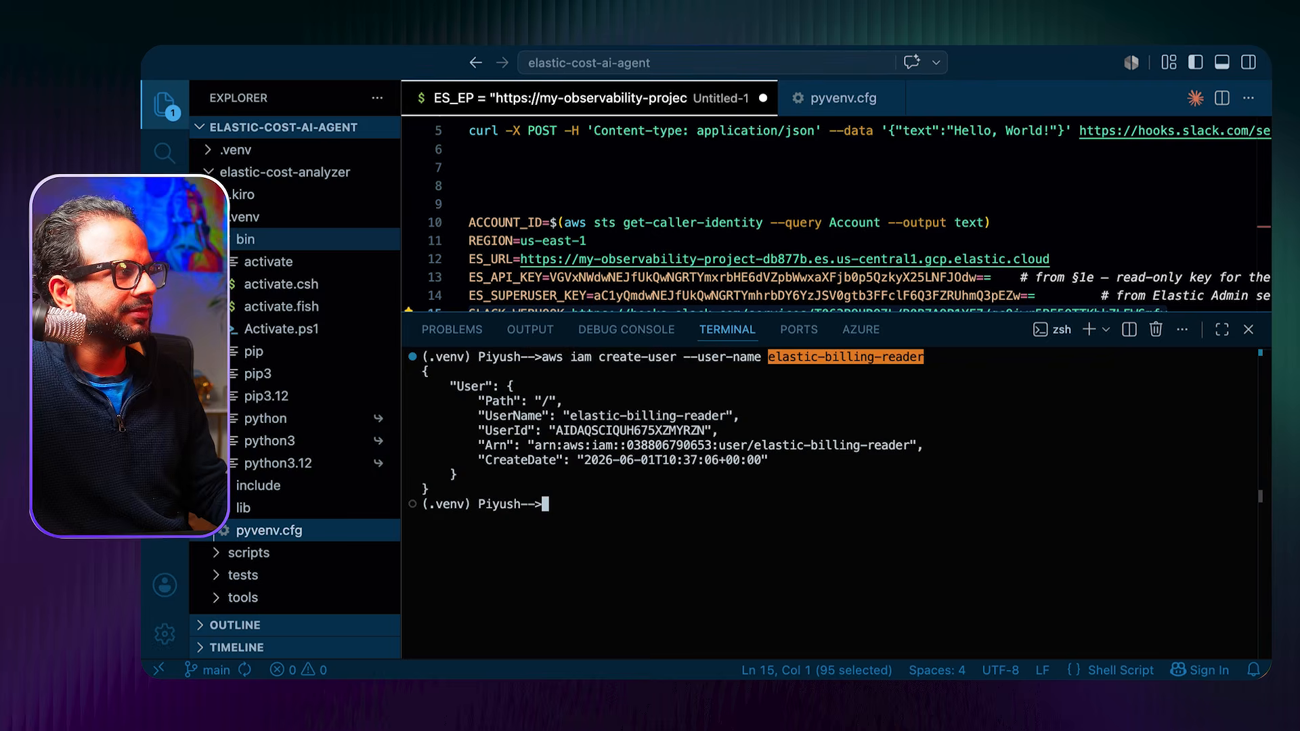
Step: Attach the inline policy ElasticBillingReadOnly to elastic-billing-reader, allowing the listed Cost Explorer, CloudWatch, IAM, STS and tag read actions on all resources
key("super+Tab")
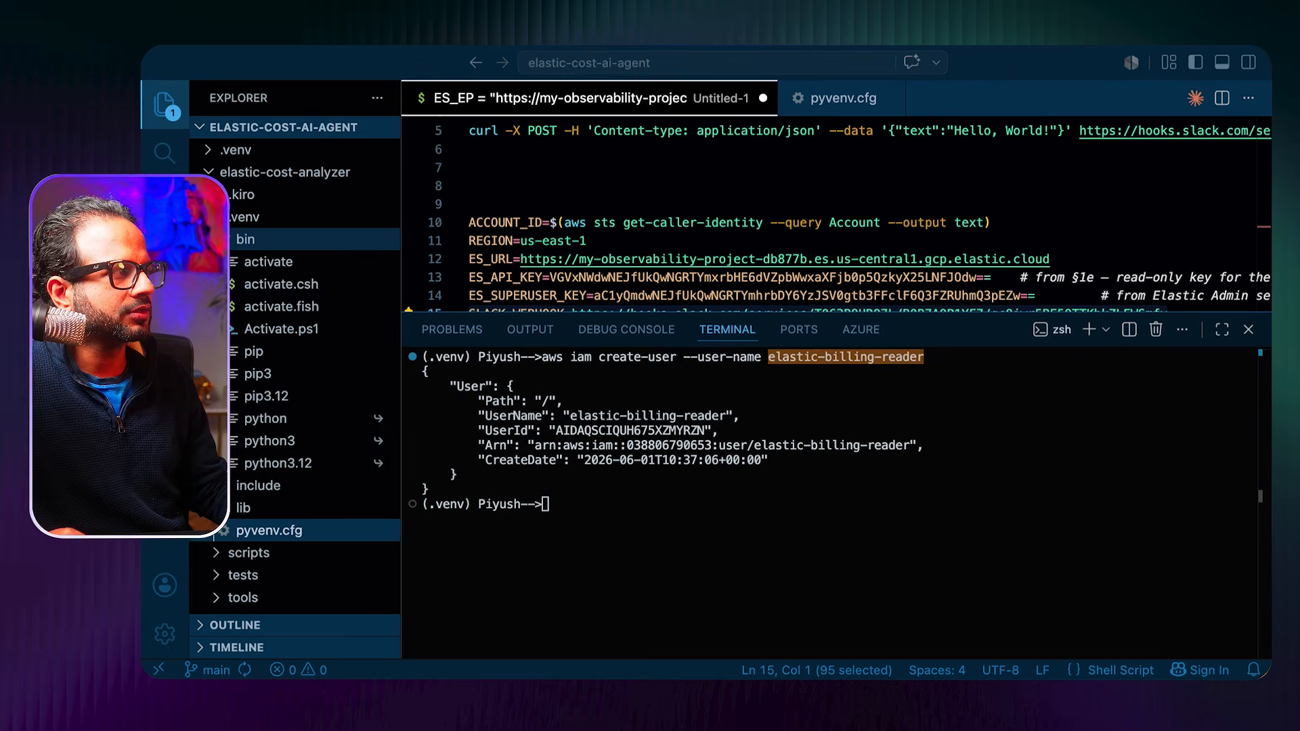
left_click(612, 541)
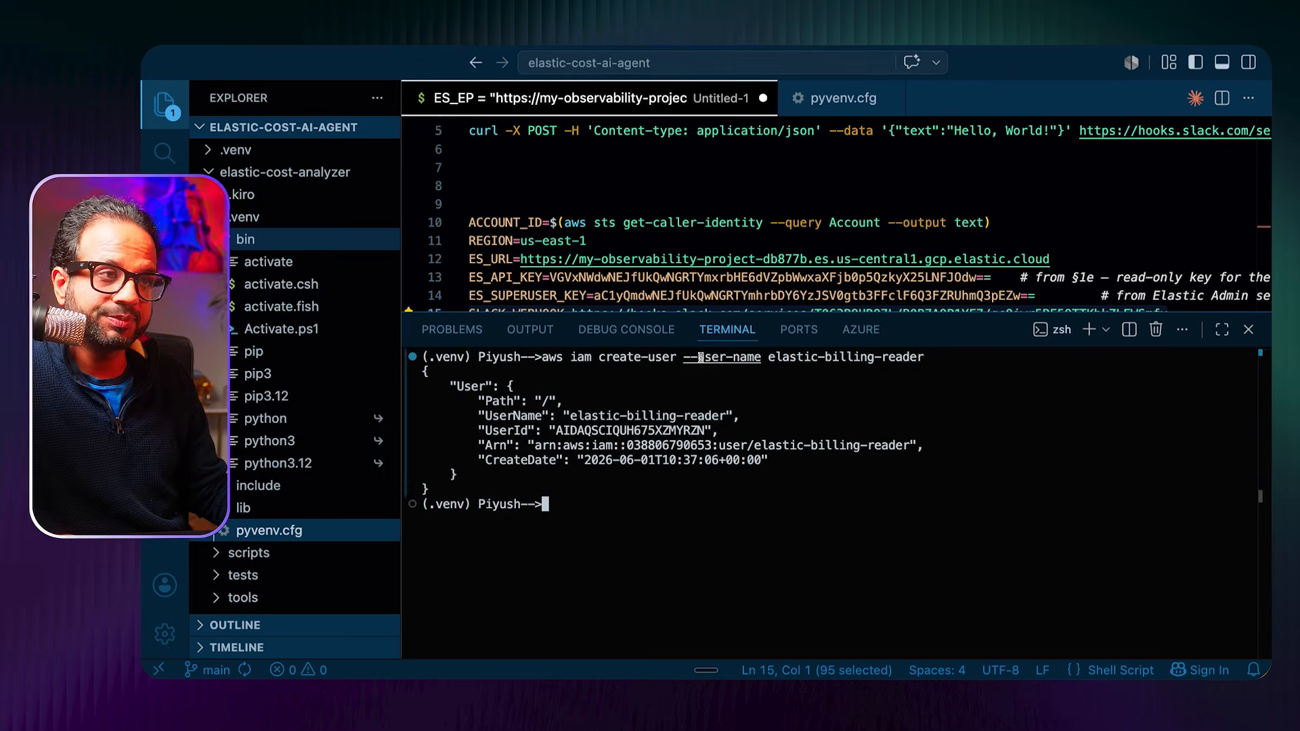
left_click_drag(704, 320, 704, 198)
key("super+v")
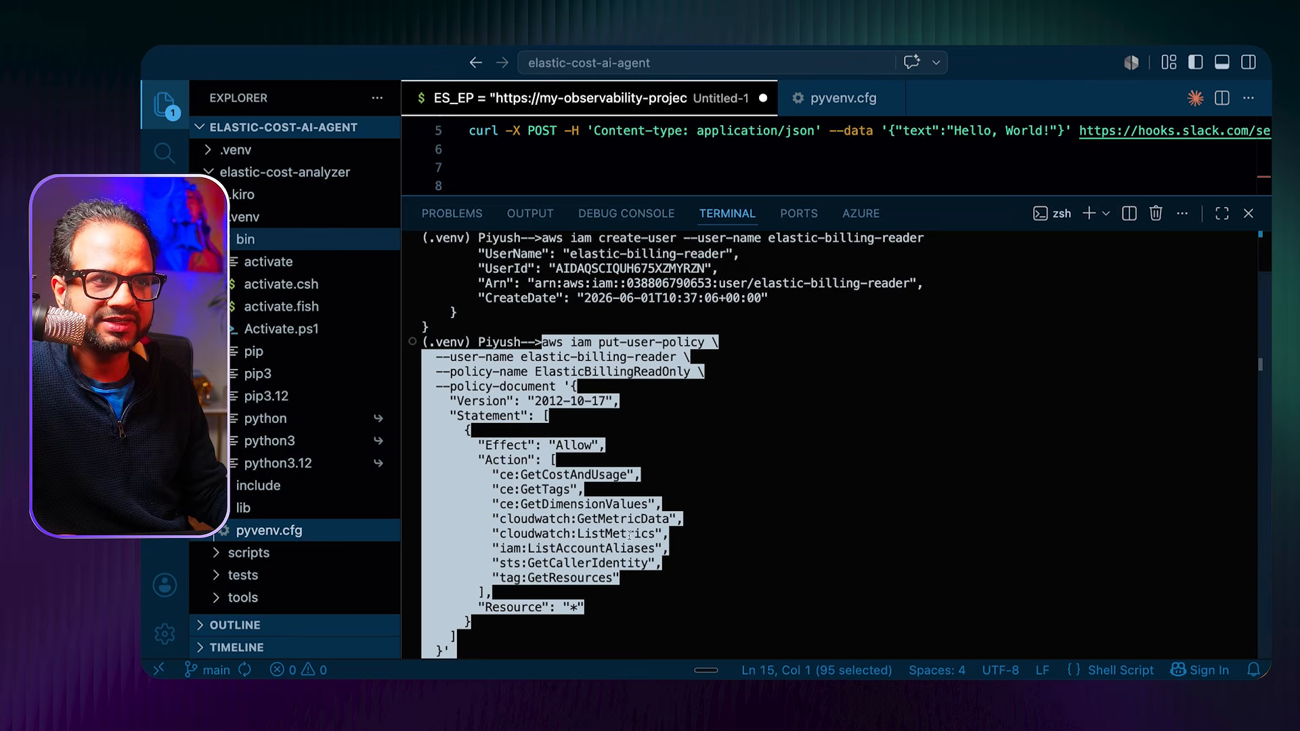
key("Return")
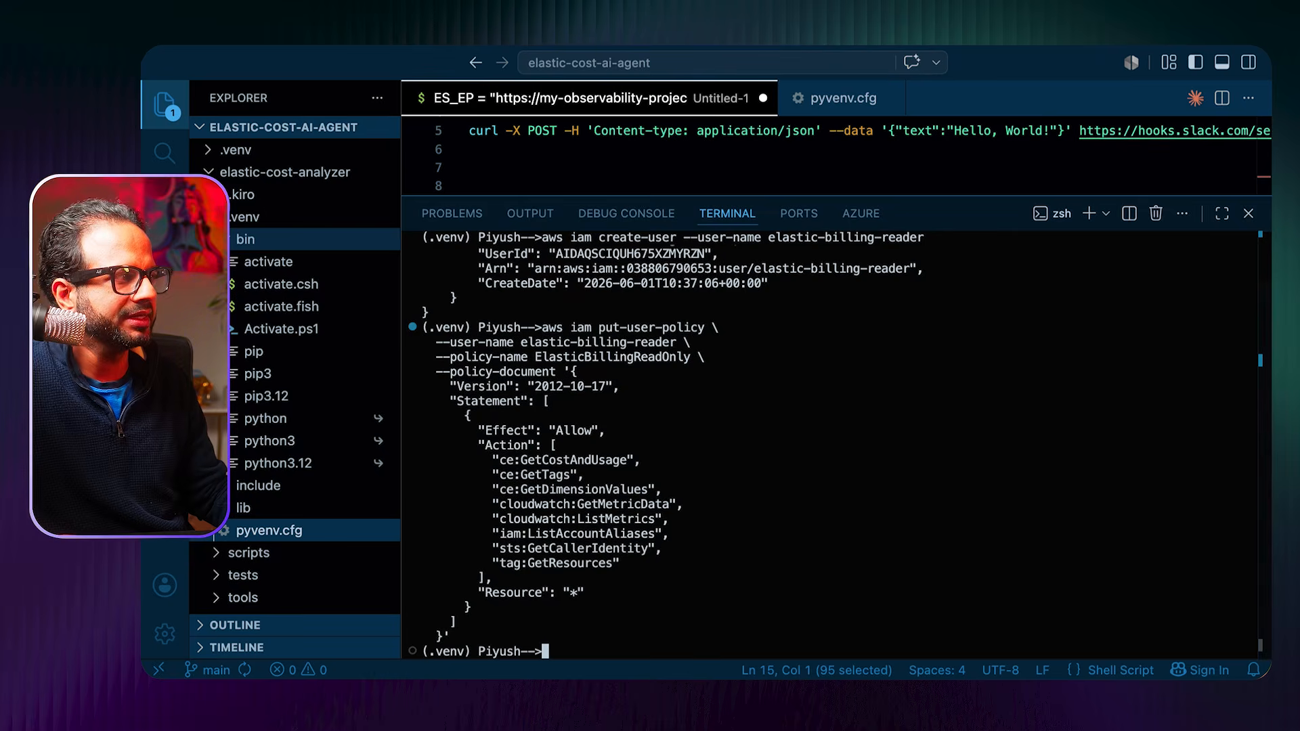
Step: Create an access key for elastic-billing-reader with the AWS CLI, outputting the key ID and secret as a table
key("super+Tab")
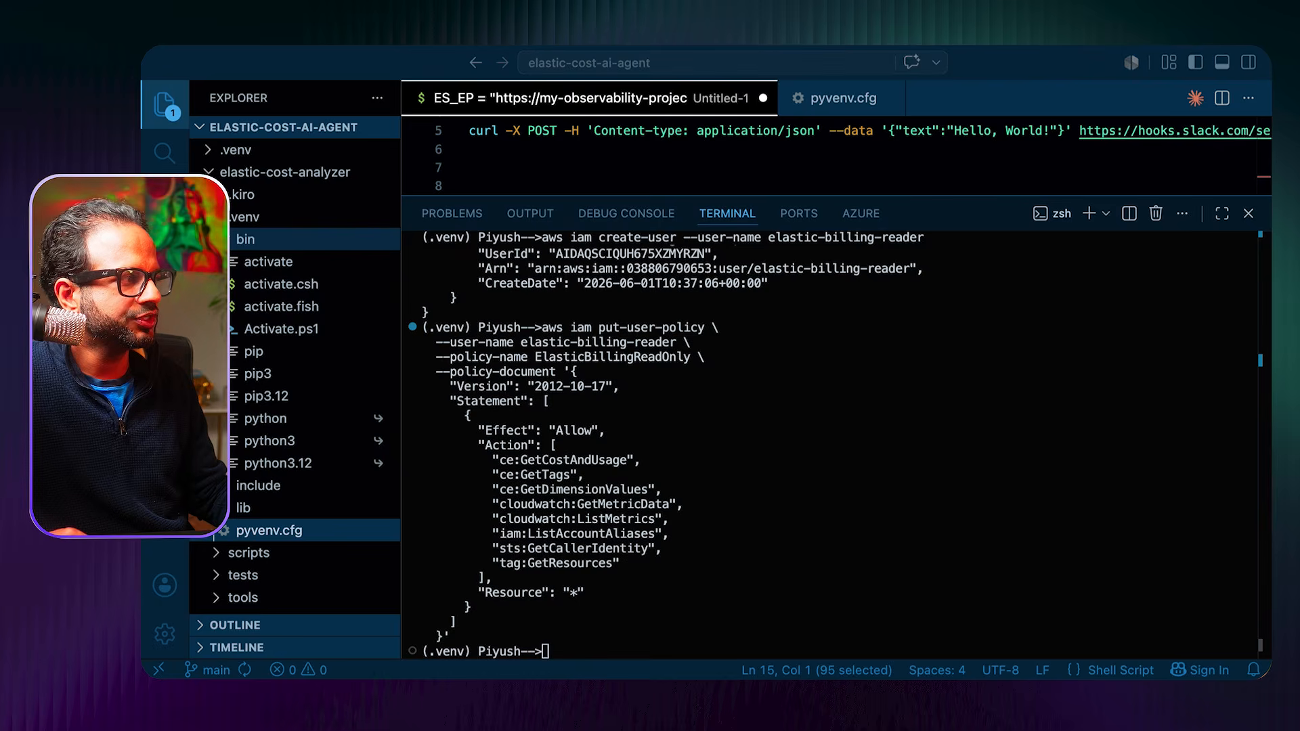
left_click(748, 508)
key("super+v")
key("Return")
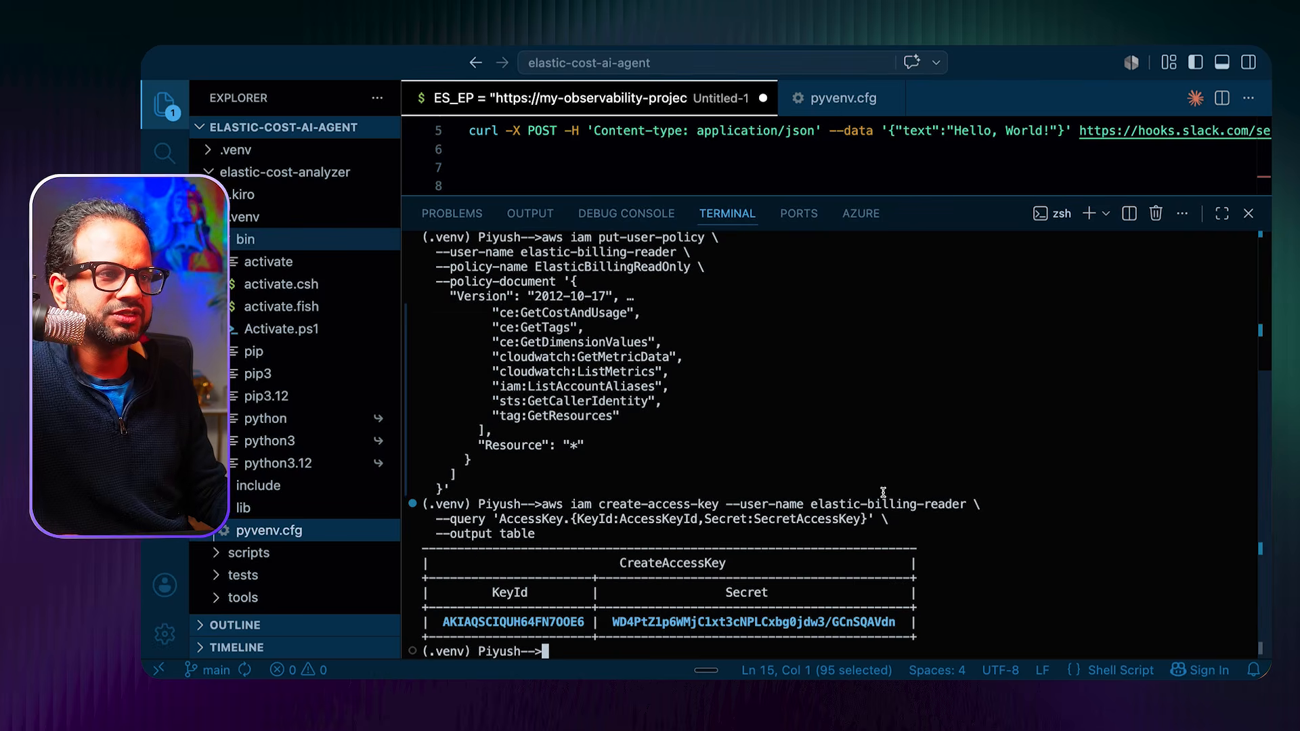
Step: Copy the access key ID and secret table from the terminal into the notes below the SLACK_WEBHOOK line
left_click_drag(953, 624, 423, 590)
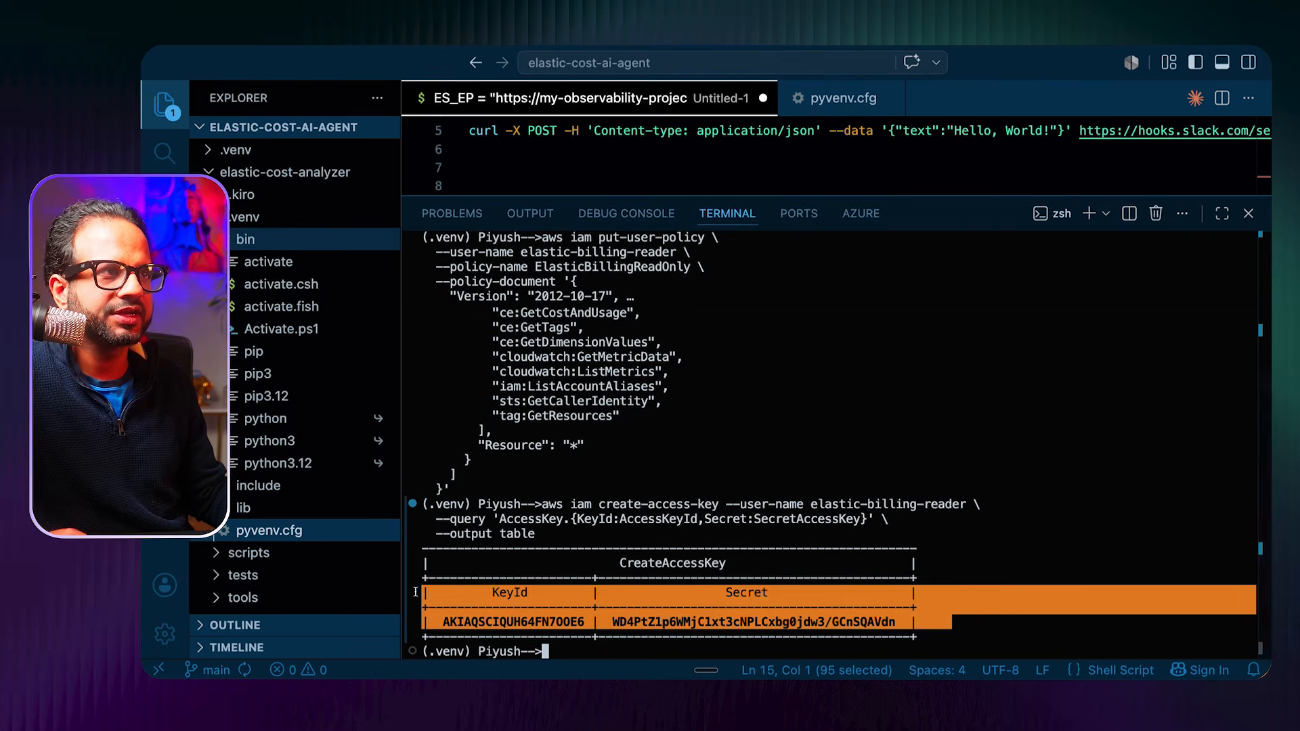
left_click_drag(567, 188, 568, 393)
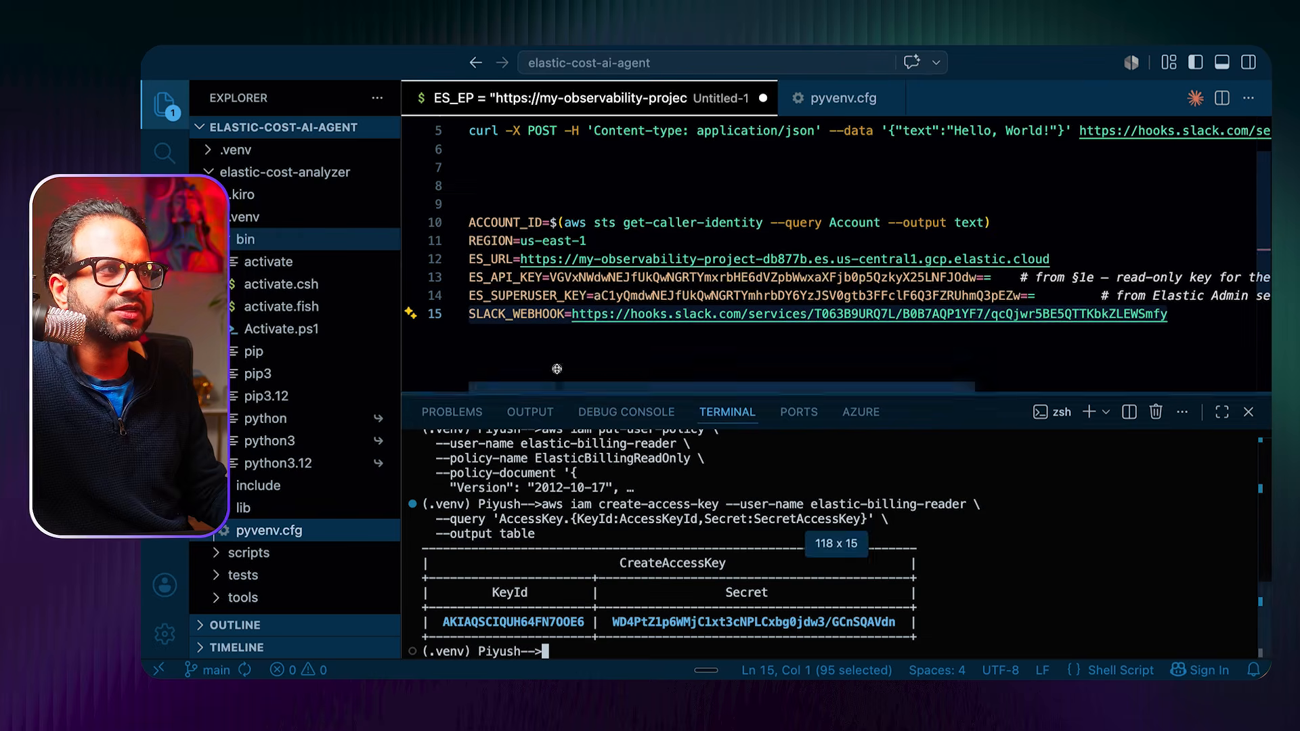
scroll(584, 330, "down", 1)
left_click(584, 329)
key("Return")
key("Return")
key("Return")
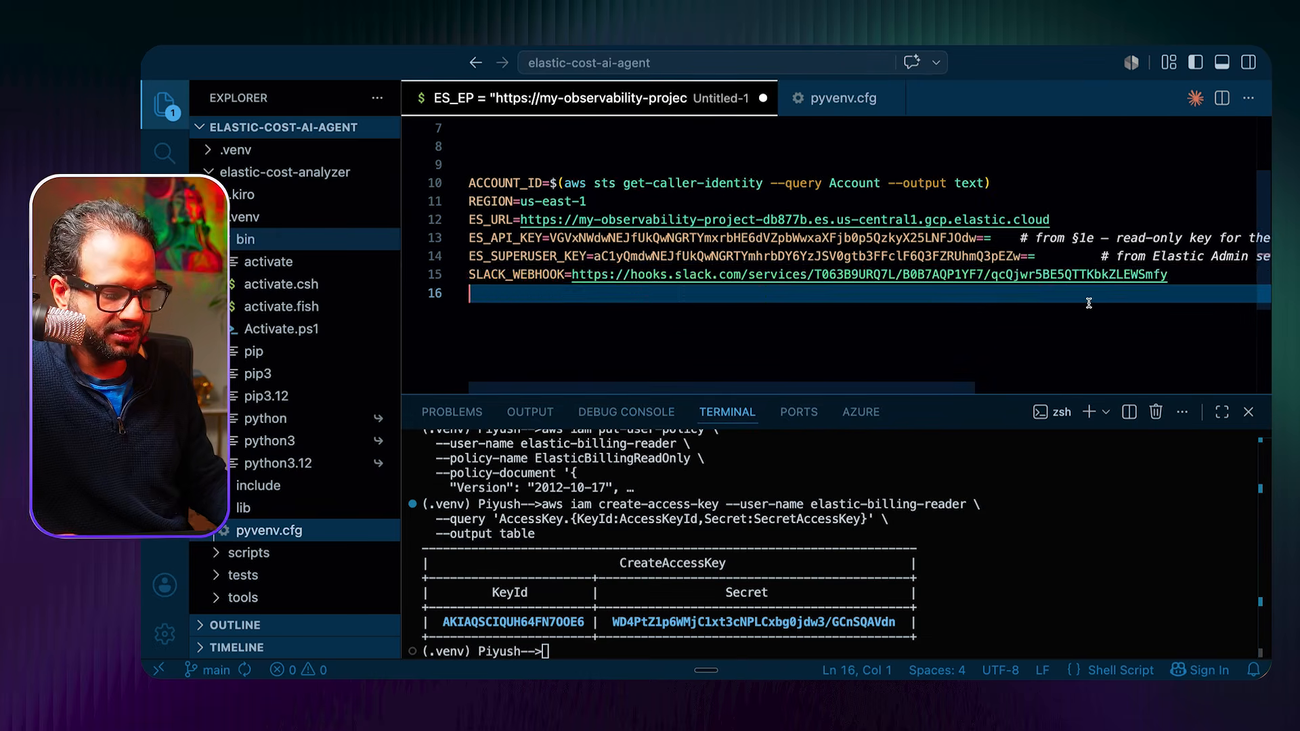
key("super+v")
double_click(538, 298)
double_click(761, 292)
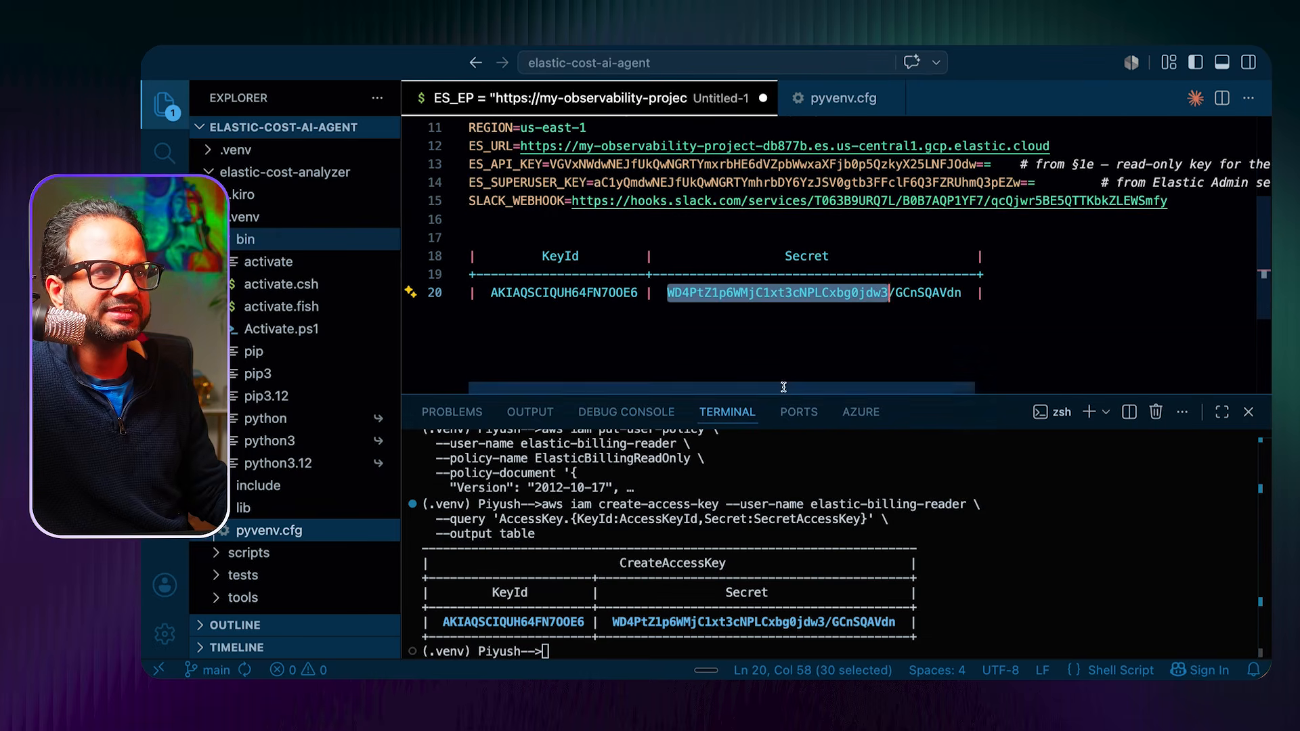
Step: Enlarge the terminal panel and clear its output
left_click_drag(791, 394, 806, 312)
left_click(824, 446)
key("super+k")
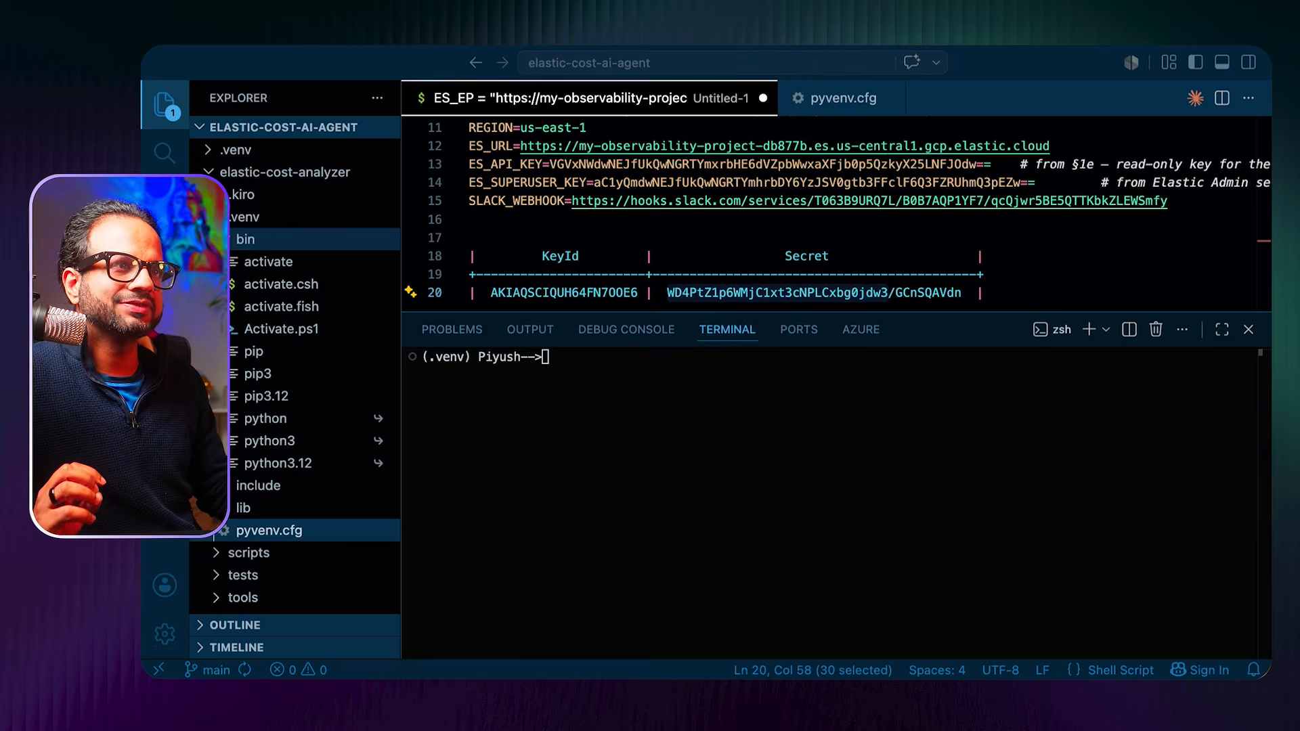
Step: Switch to Elastic in the browser, open the Add Observability data page and choose Cloud as what to monitor
key("ctrl+Up")
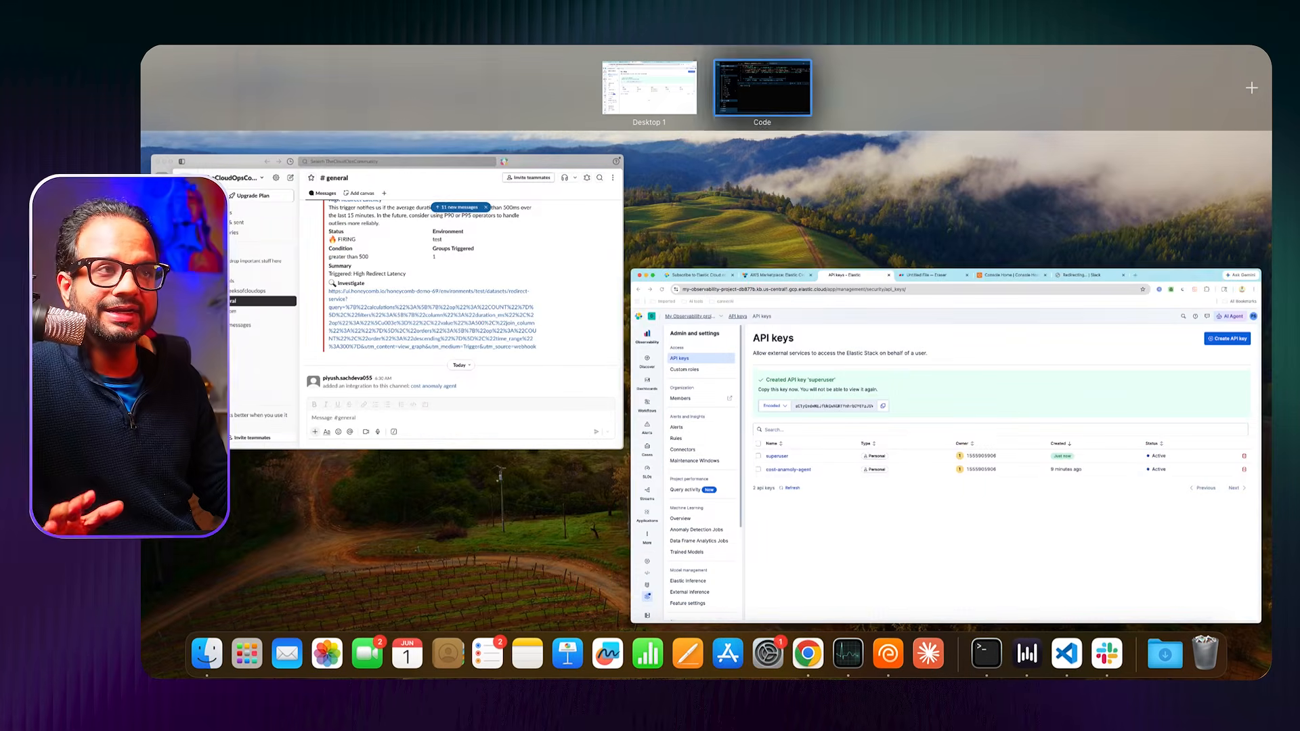
left_click(877, 409)
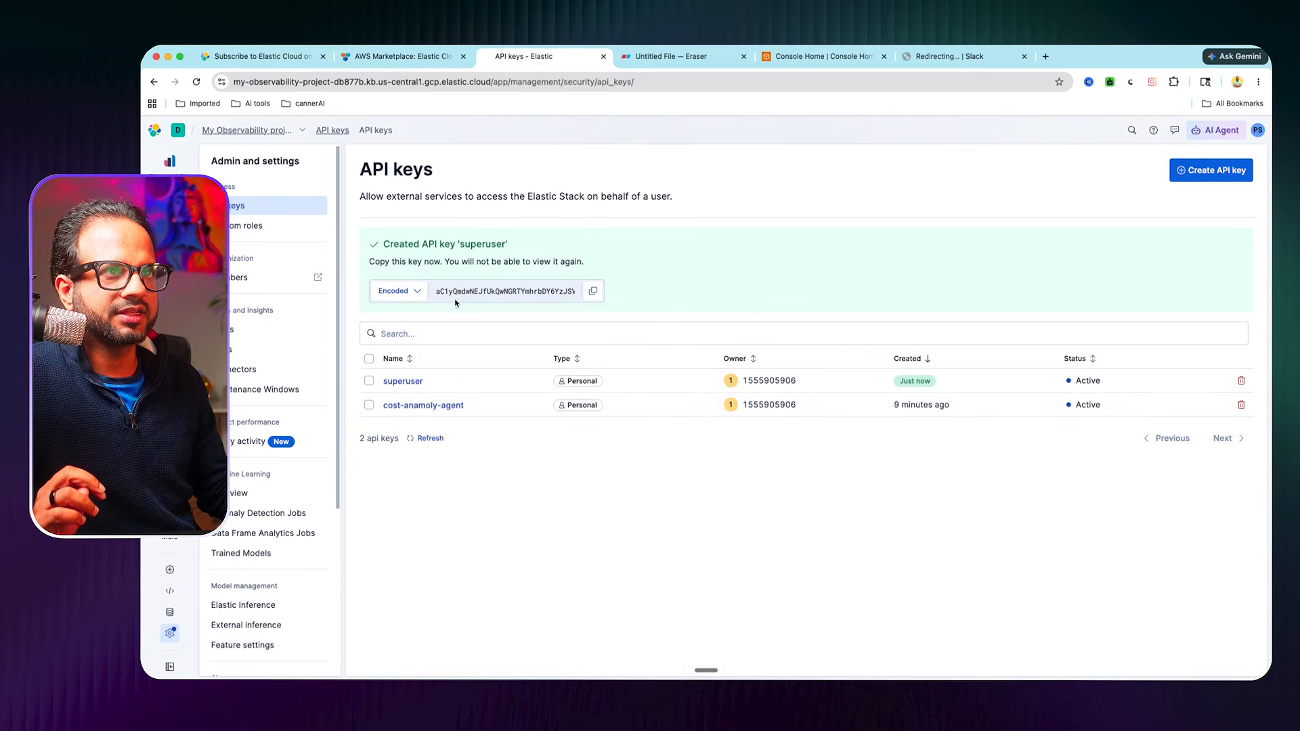
left_click(168, 164)
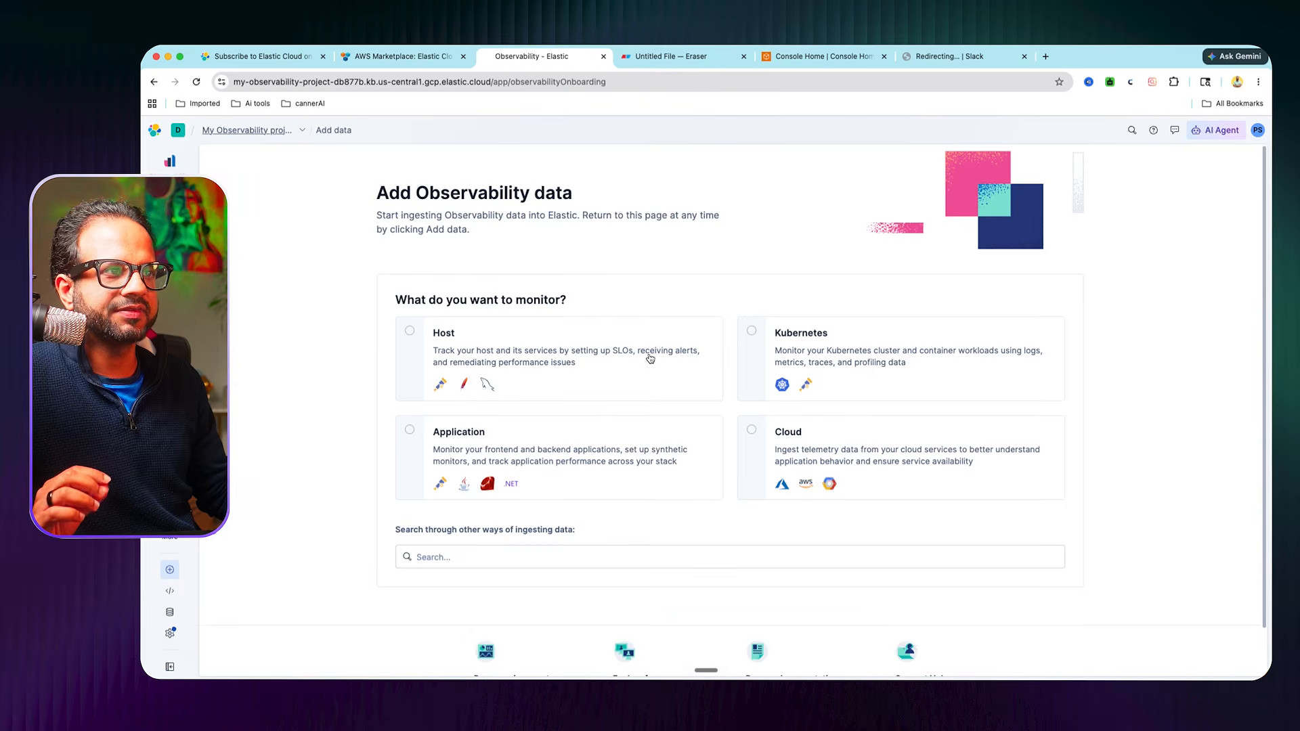
left_click(779, 437)
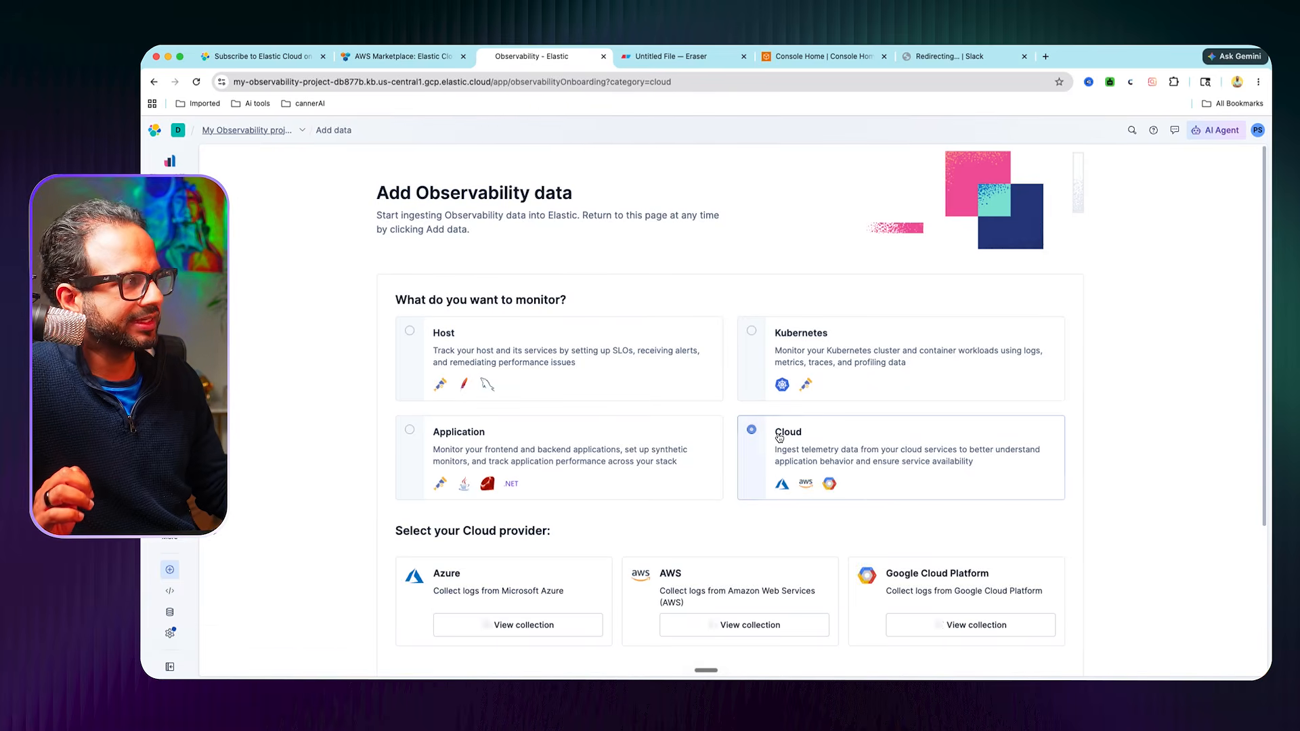
Step: Browse the AWS collection, search for "aws bill" and start adding the AWS Billing integration
scroll(883, 470, "down", 3)
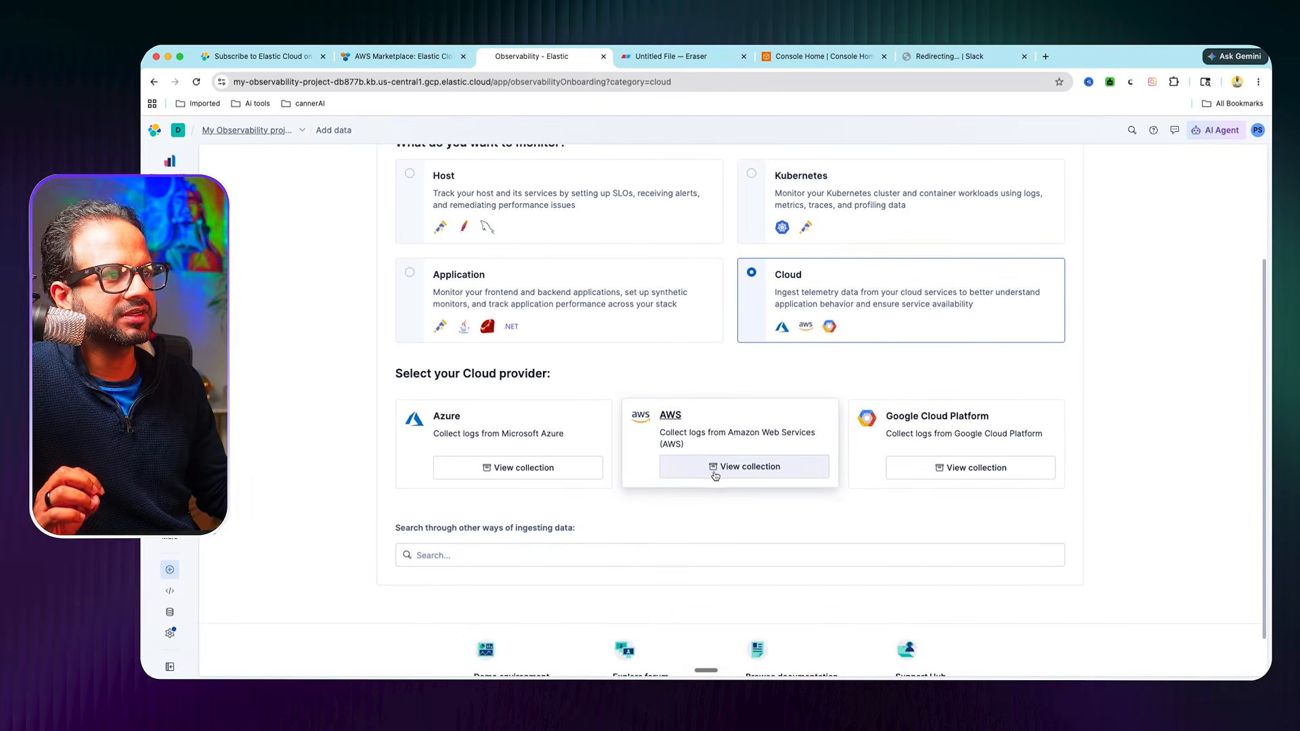
left_click(750, 467)
scroll(752, 472, "down", 2)
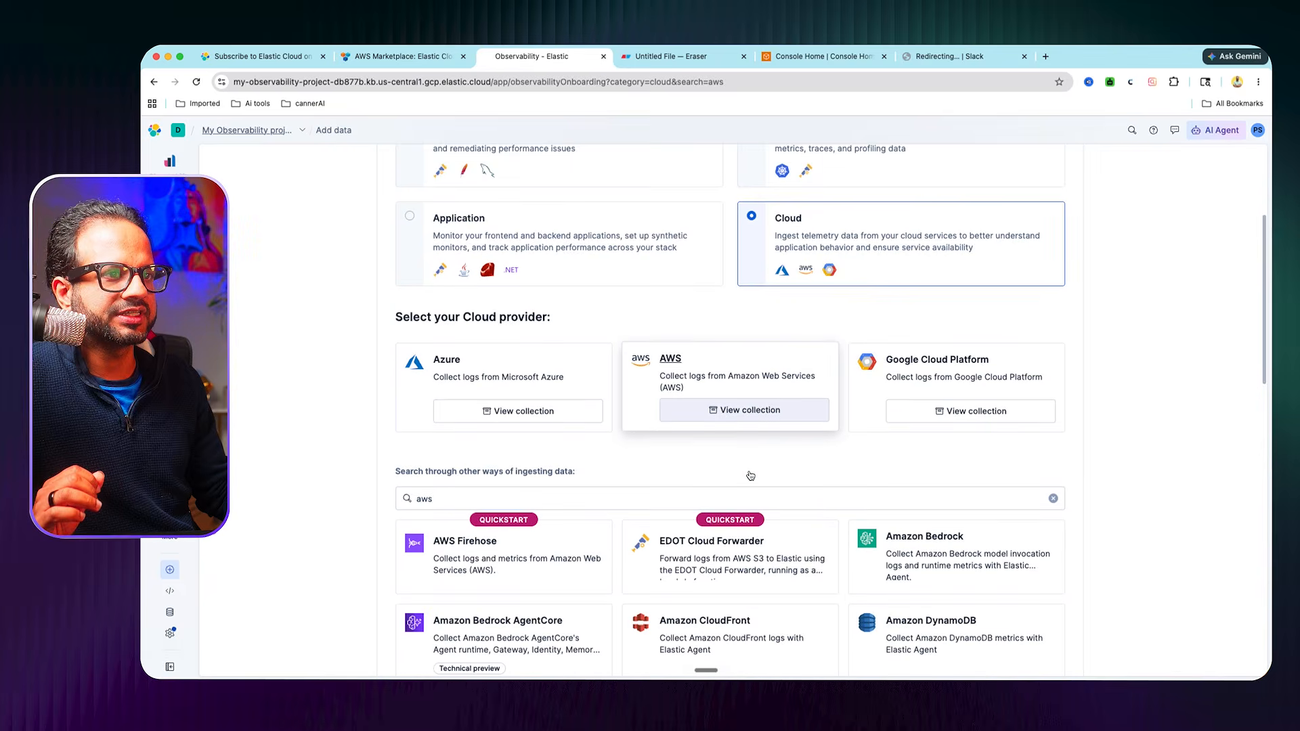
scroll(753, 472, "down", 3)
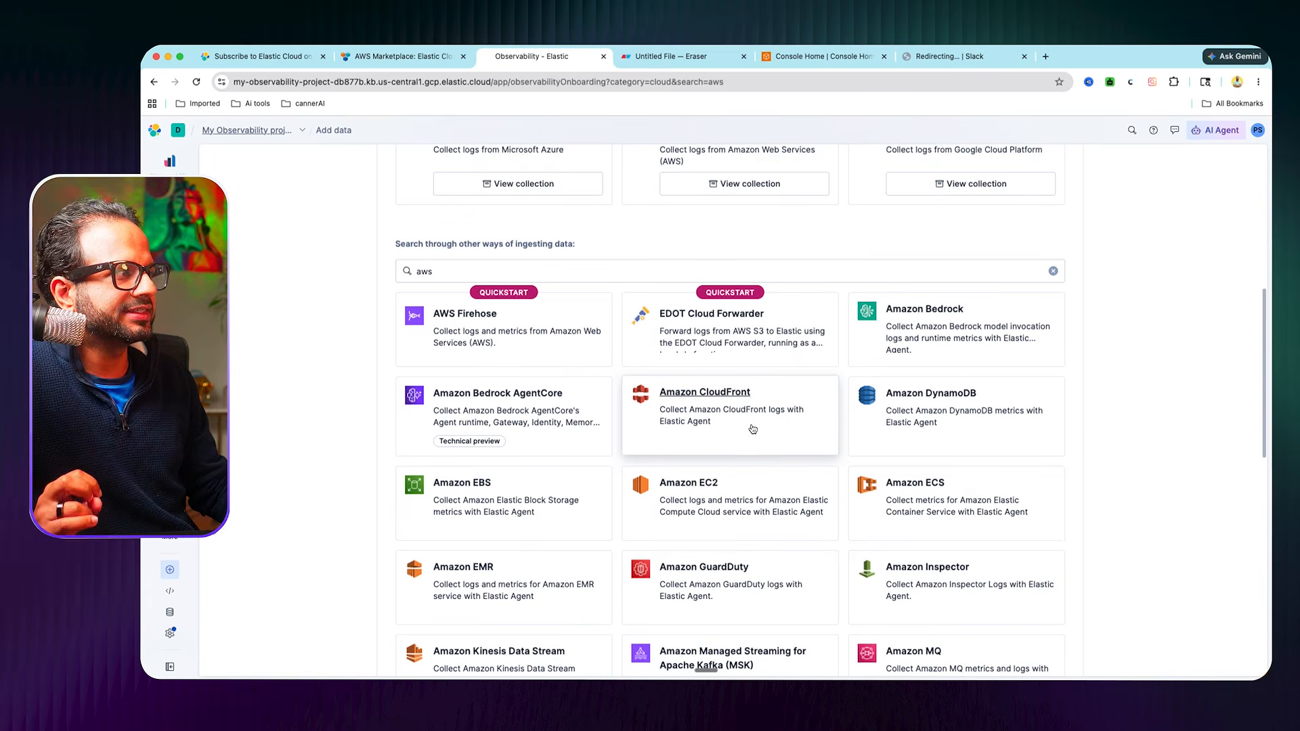
left_click(595, 271)
type("bill")
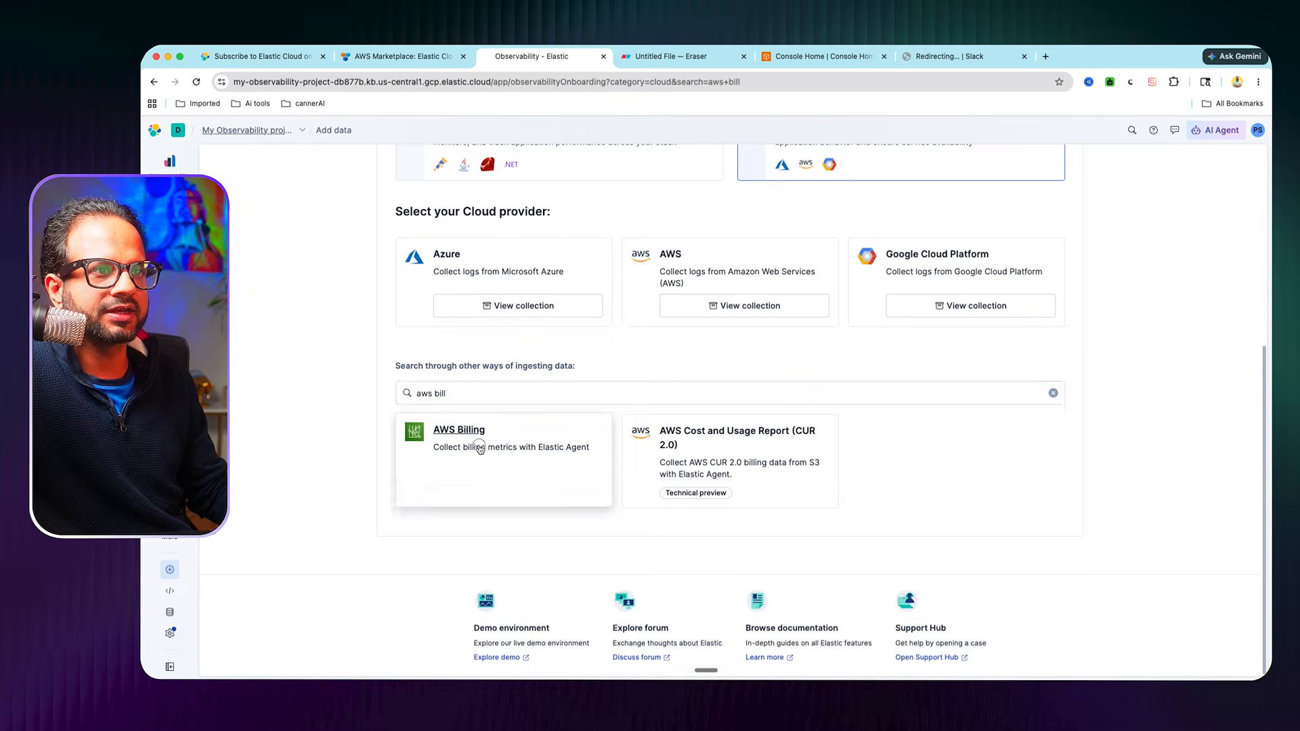
left_click(480, 449)
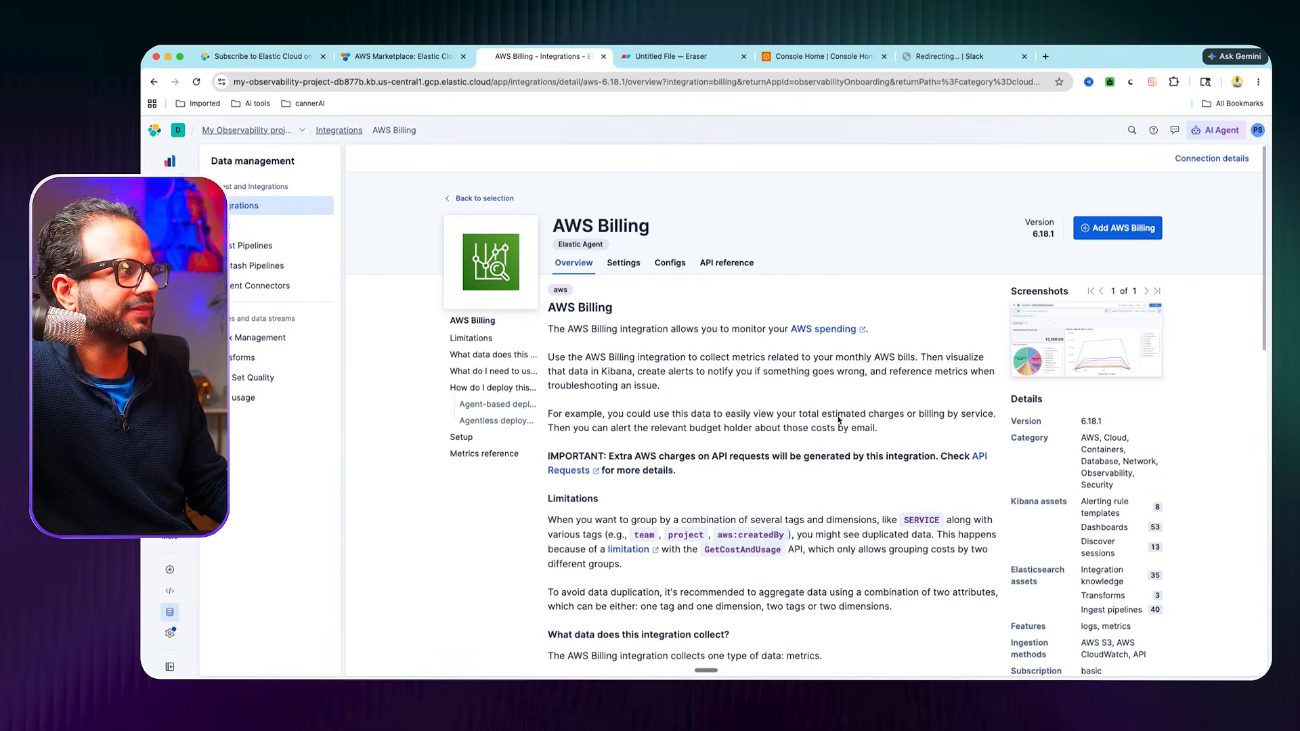
left_click(1117, 228)
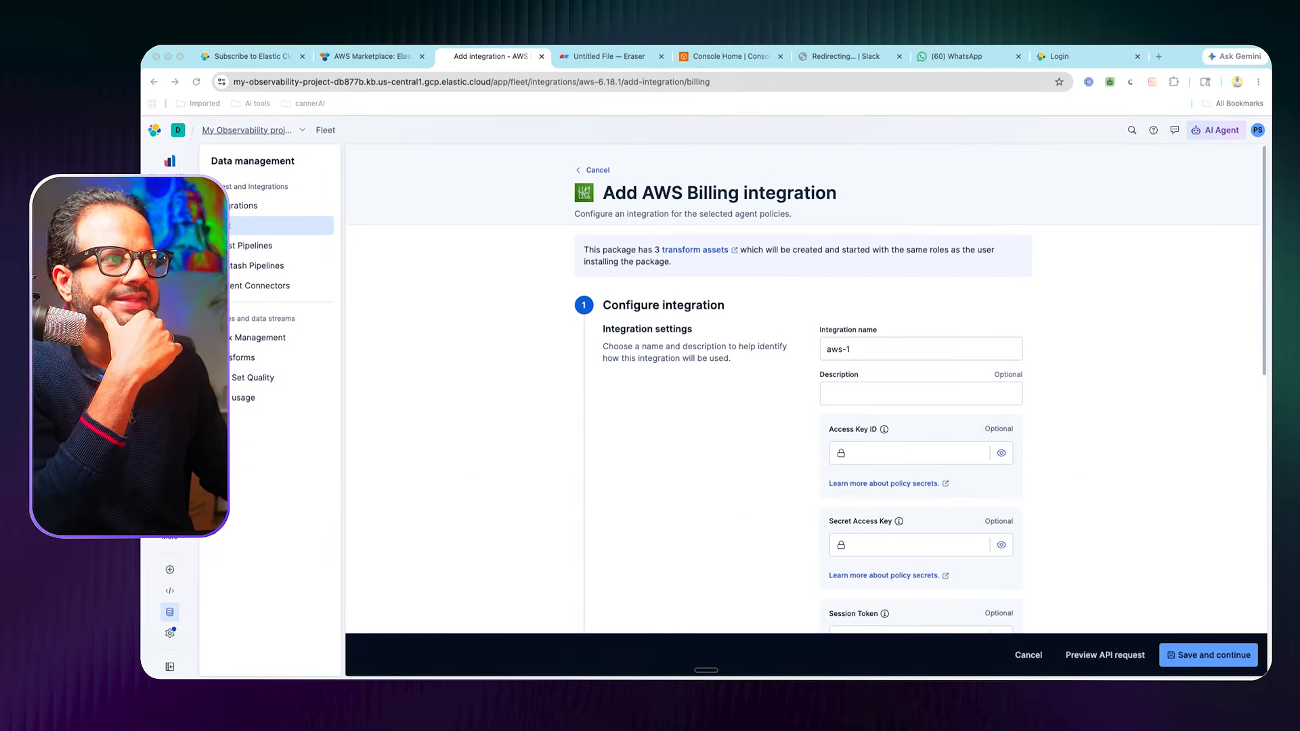
Step: Fill in the integration's Access Key ID and Secret Access Key with the values saved in the VS Code notes
scroll(807, 385, "down", 2)
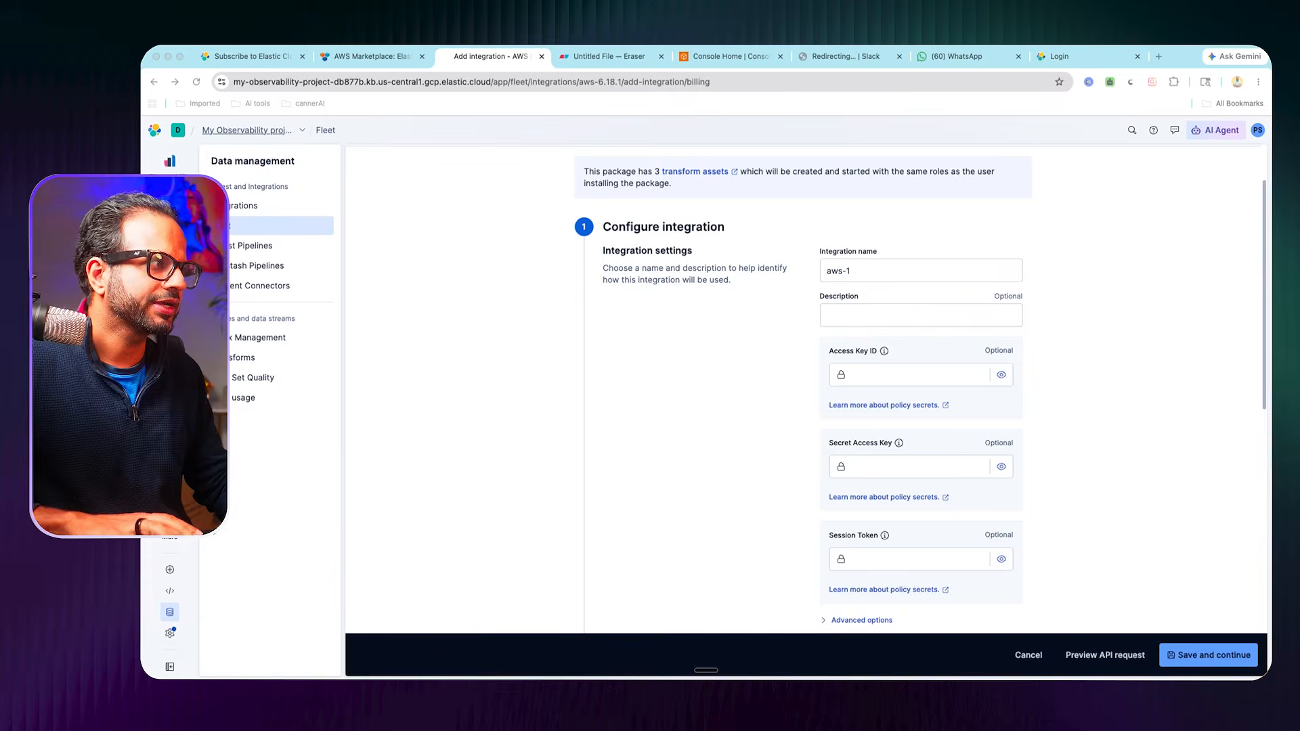
left_click(908, 284)
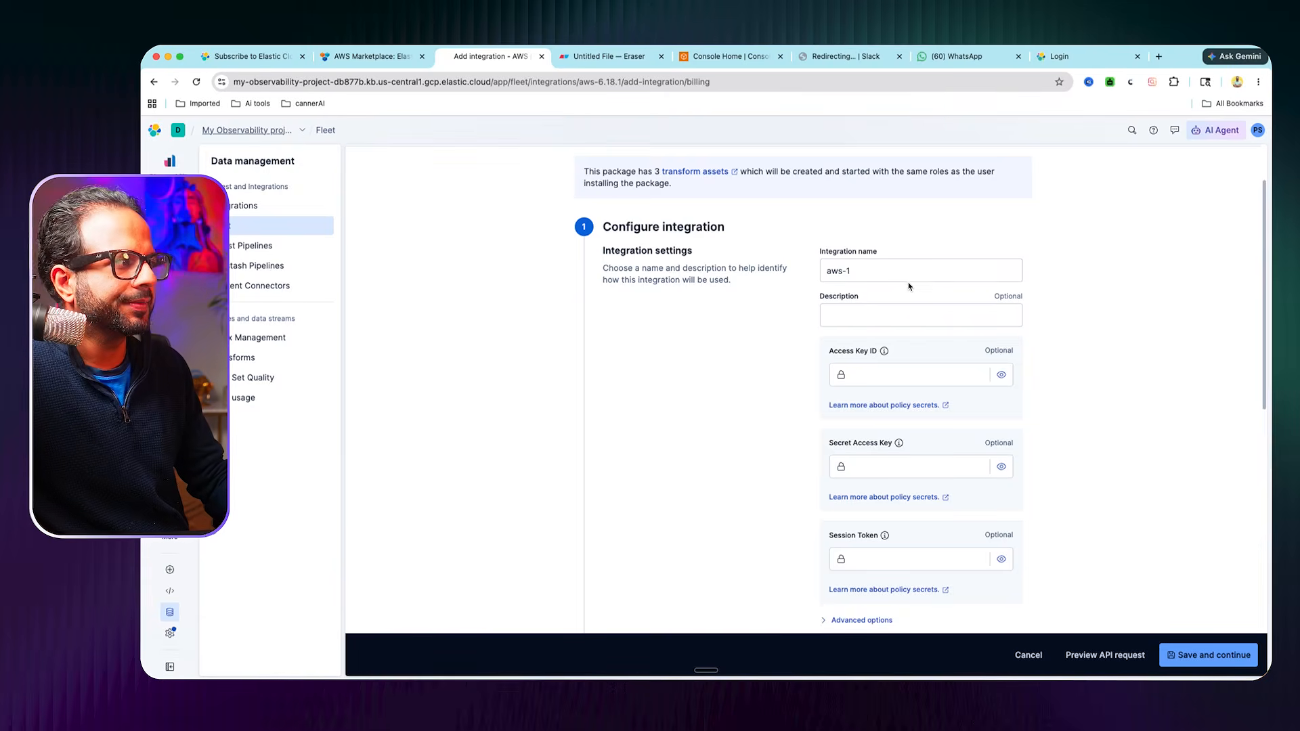
left_click(941, 278)
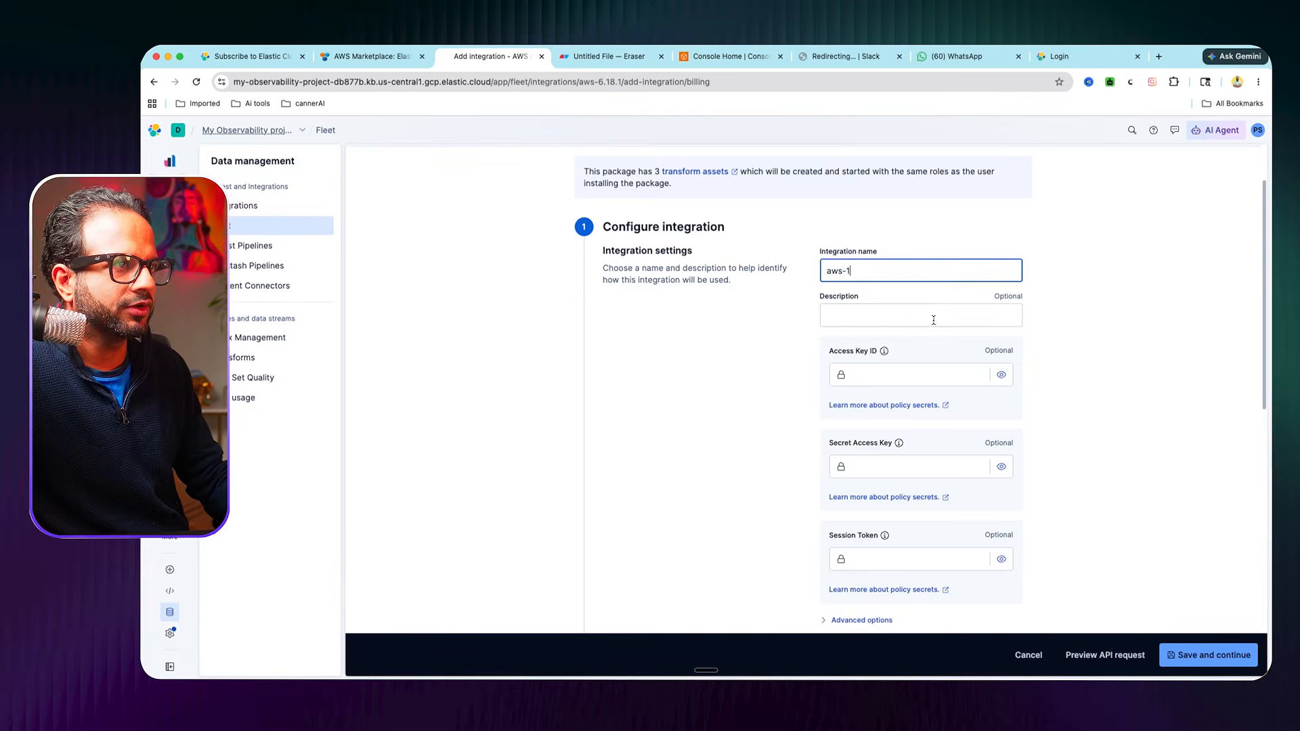
scroll(986, 358, "down", 1)
left_click(949, 368)
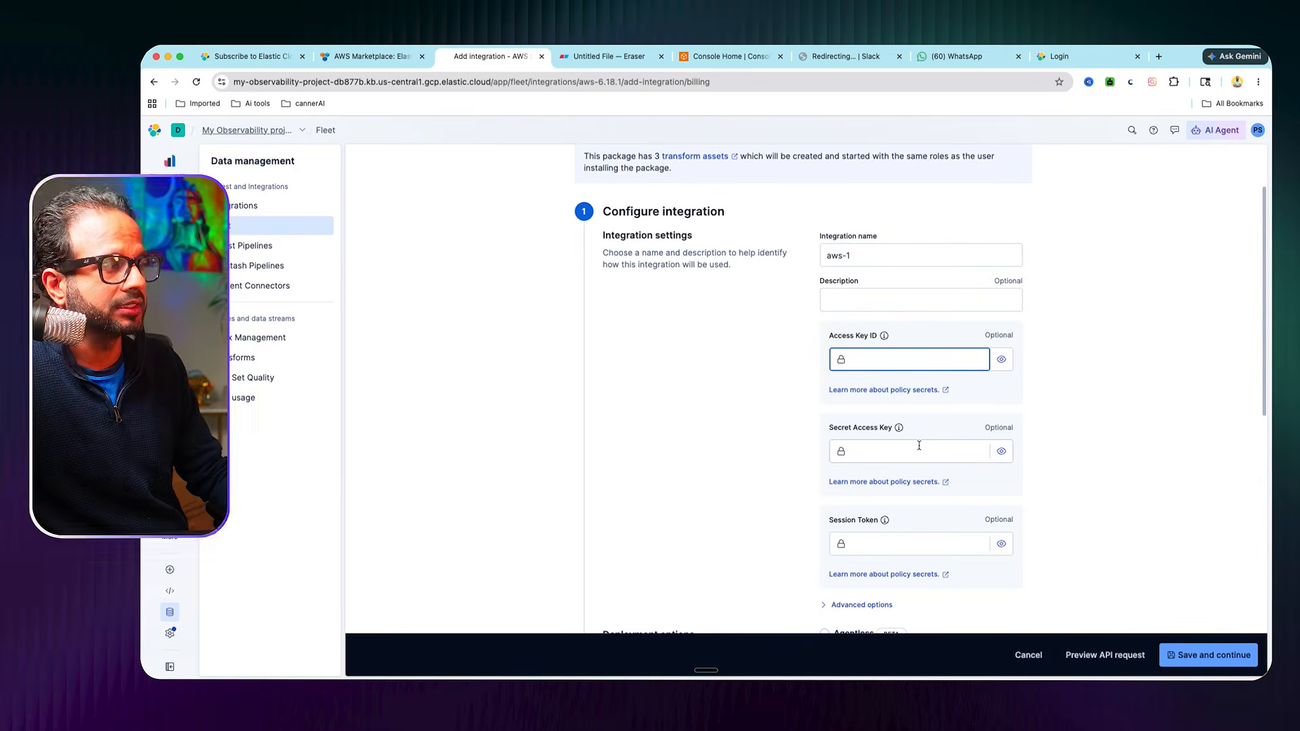
key("ctrl+Up")
left_click(782, 100)
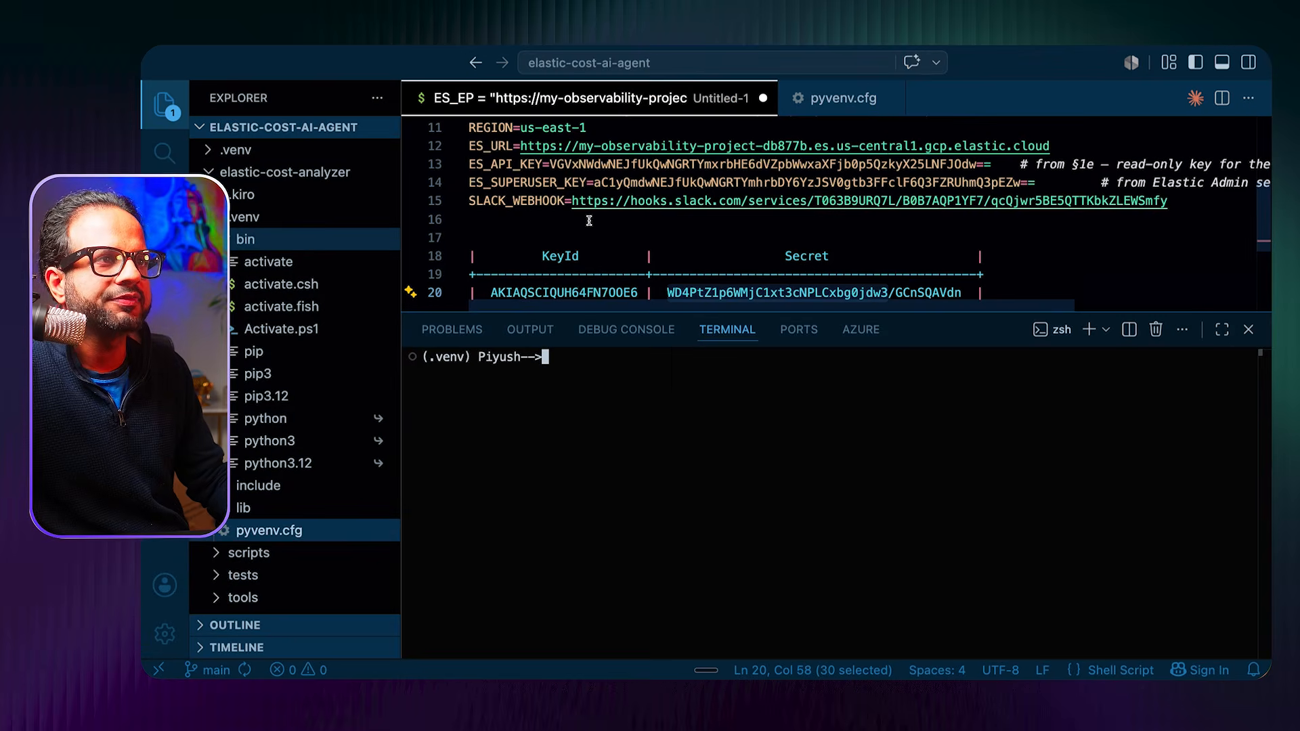
double_click(591, 288)
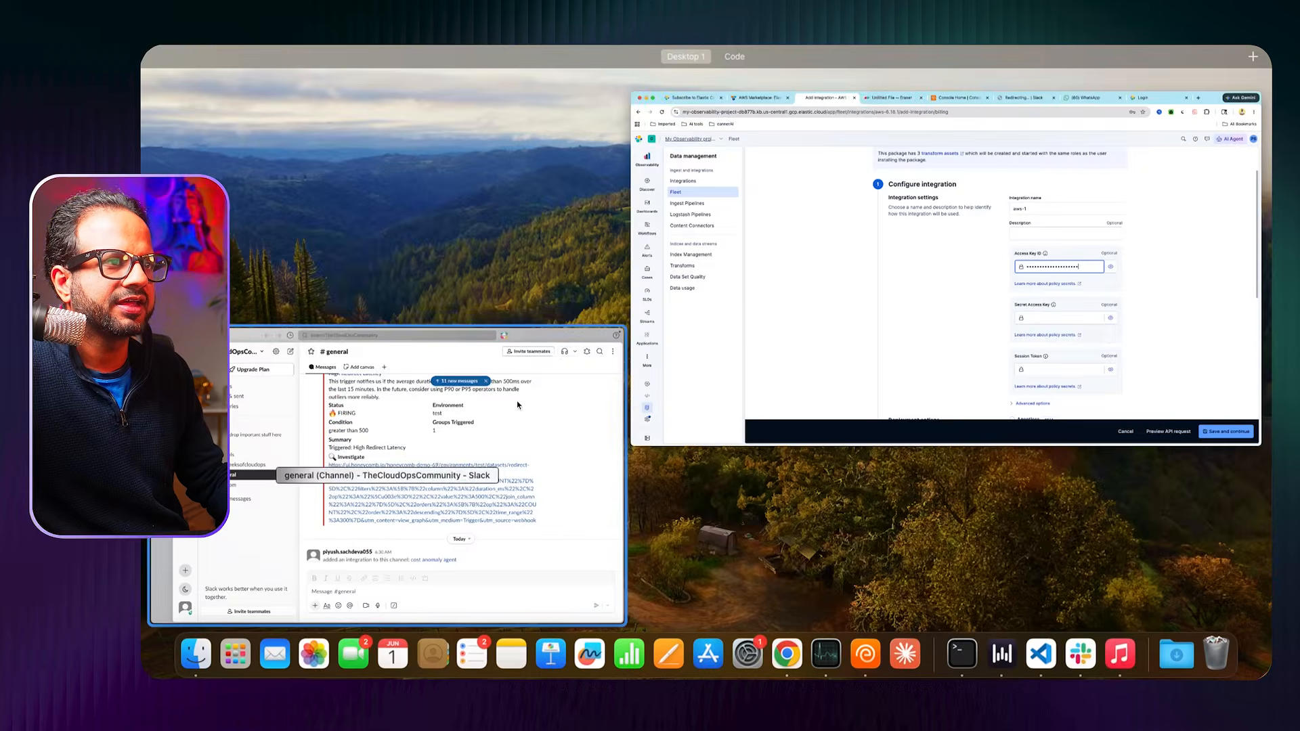
double_click(858, 292)
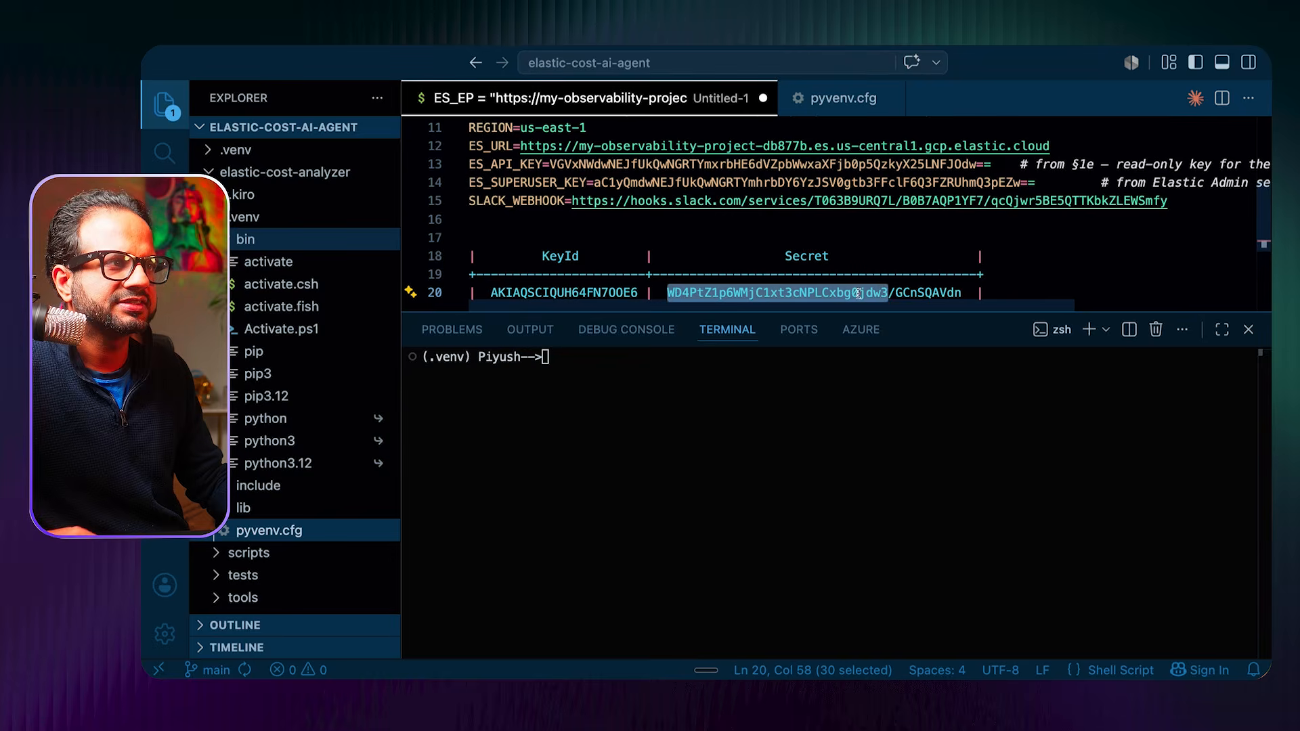
key("ctrl+Left")
Step: Set the deployment mode to Agentless and the billing metrics collection period to 5m
scroll(819, 431, "down", 3)
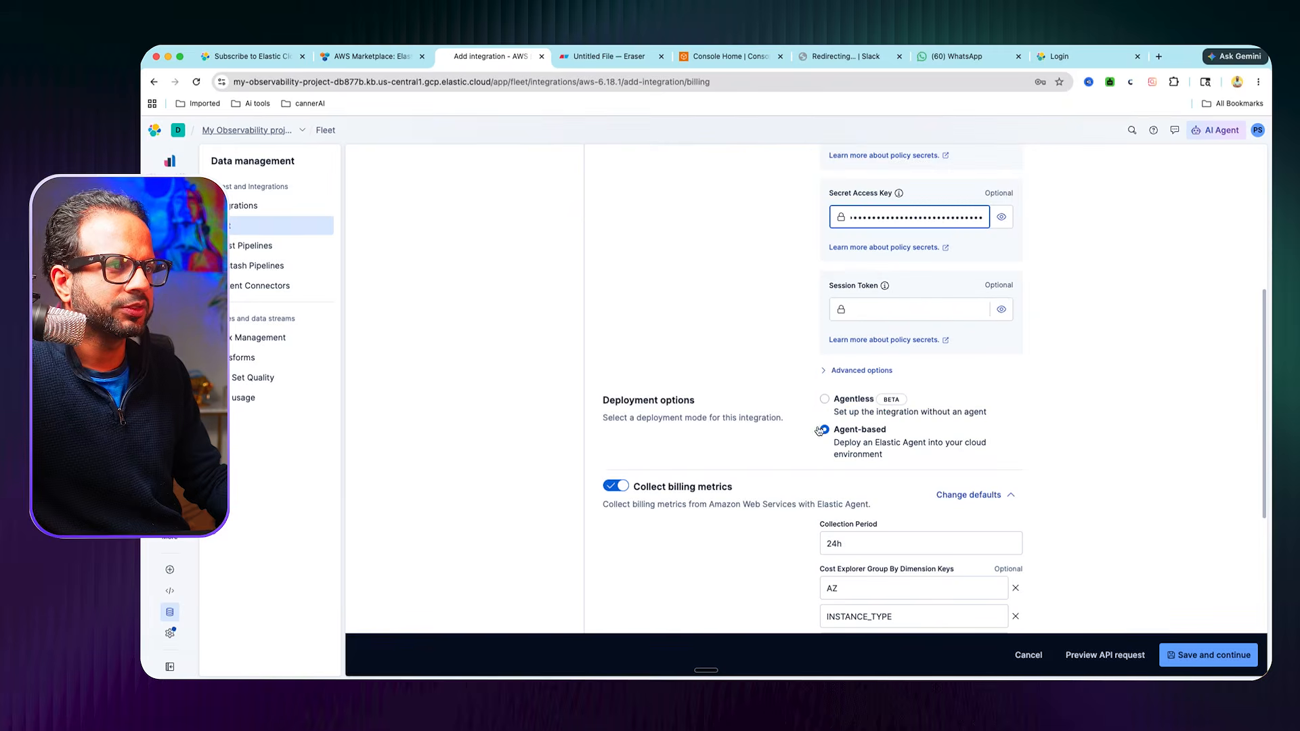
left_click(825, 401)
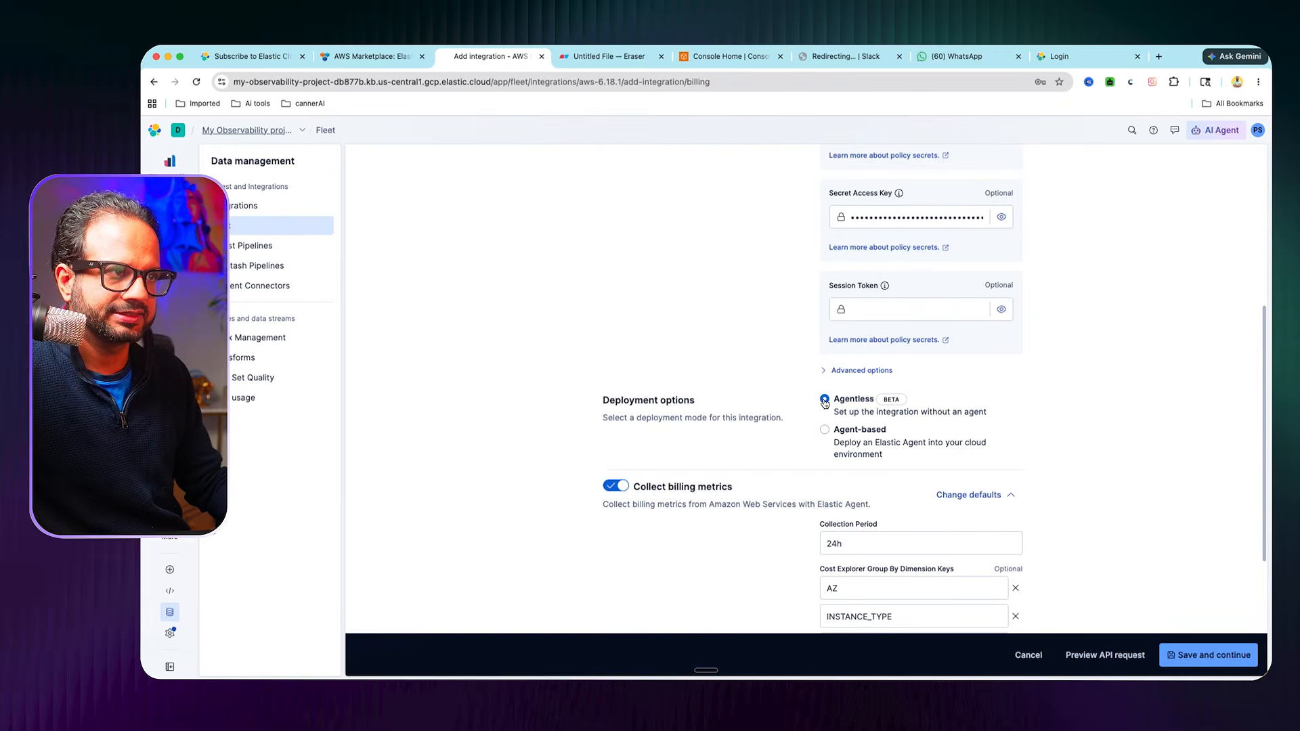
scroll(824, 403, "down", 3)
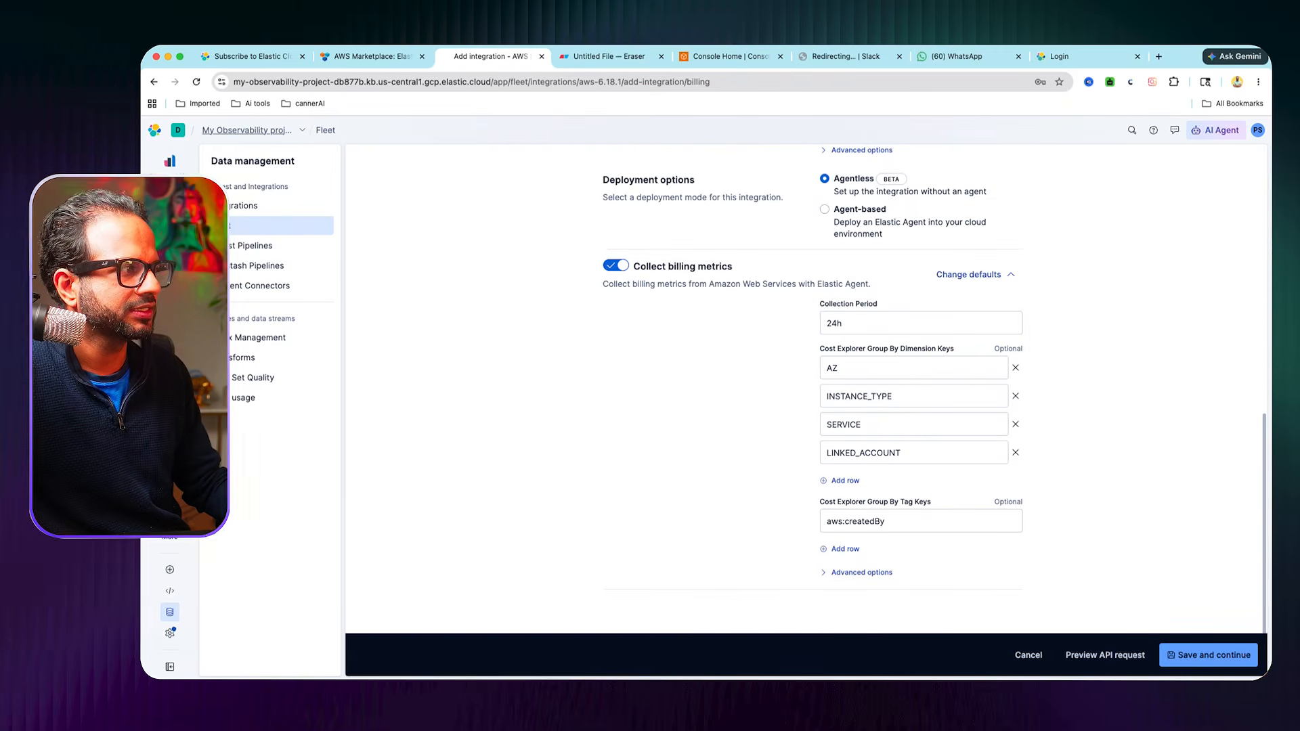
left_click(856, 326)
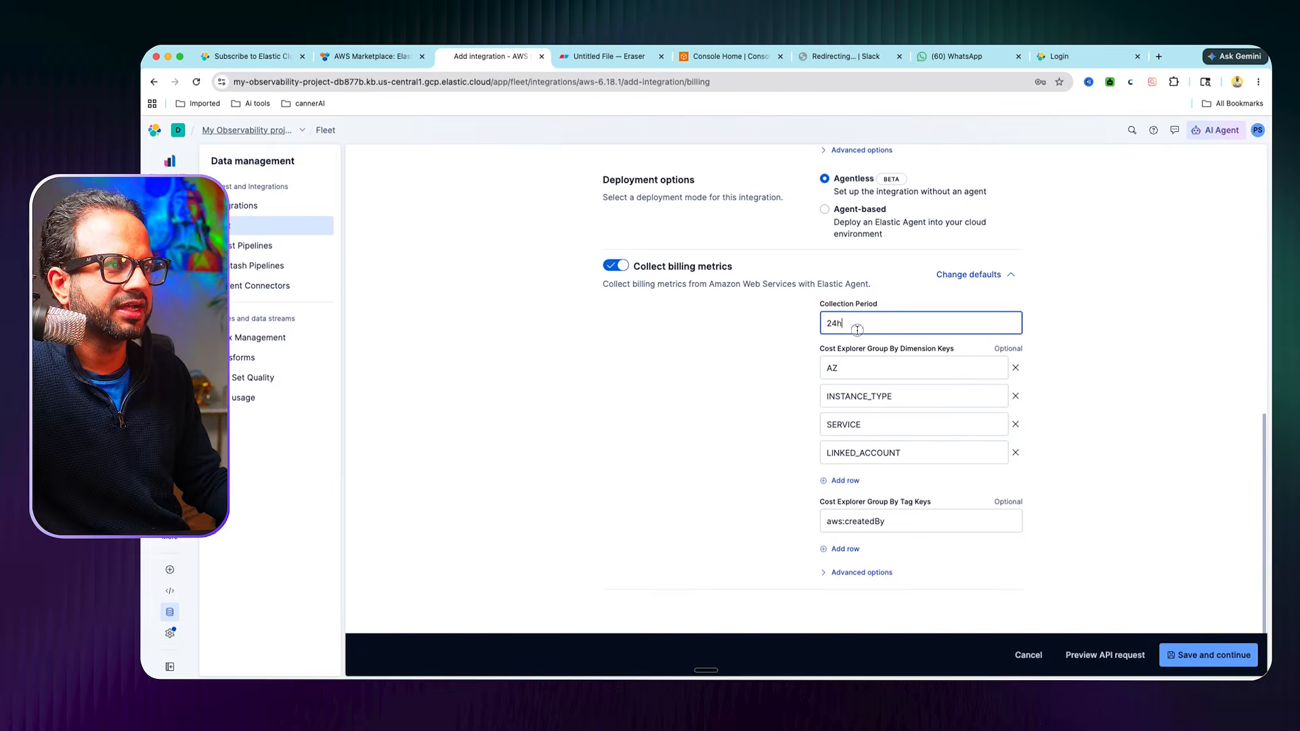
key("BackSpace")
key("BackSpace")
key("BackSpace")
type("5m")
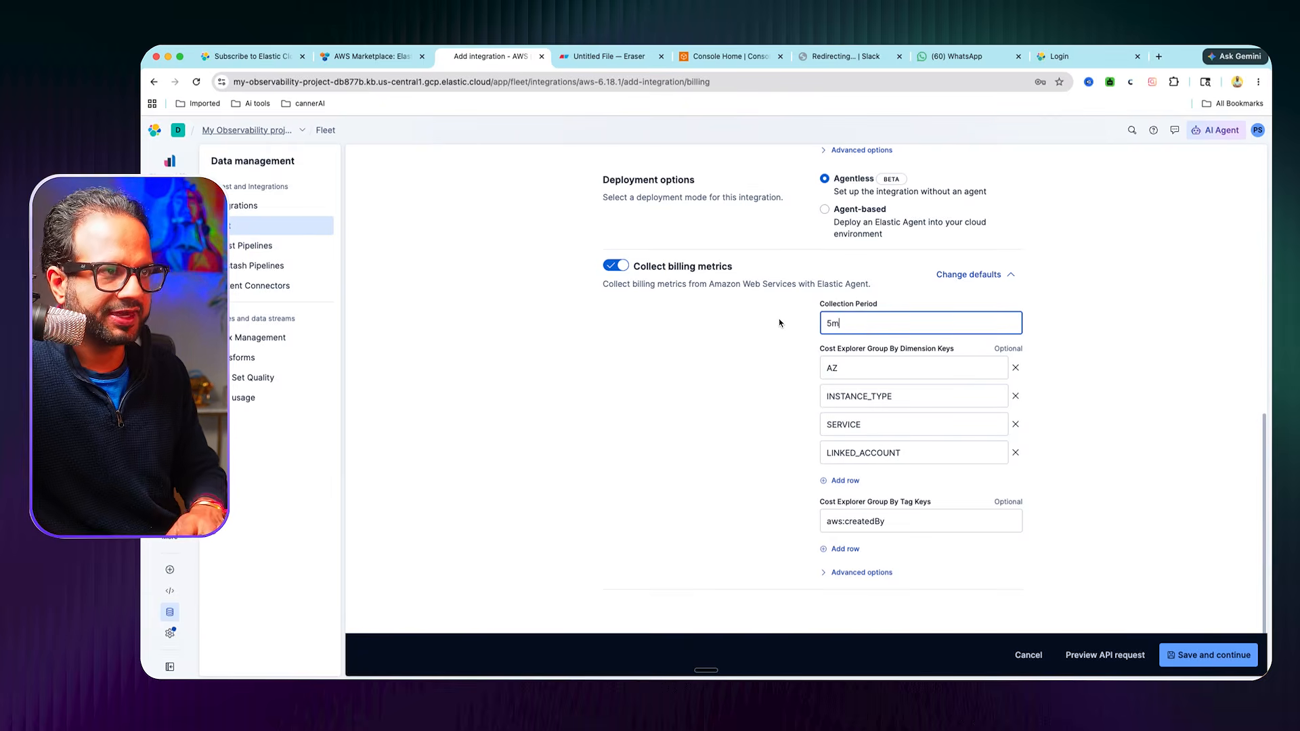
Step: Remove the AZ, INSTANCE_TYPE and LINKED_ACCOUNT dimension keys, keeping only SERVICE, and clear the aws:createdBy tag key
left_click(1017, 369)
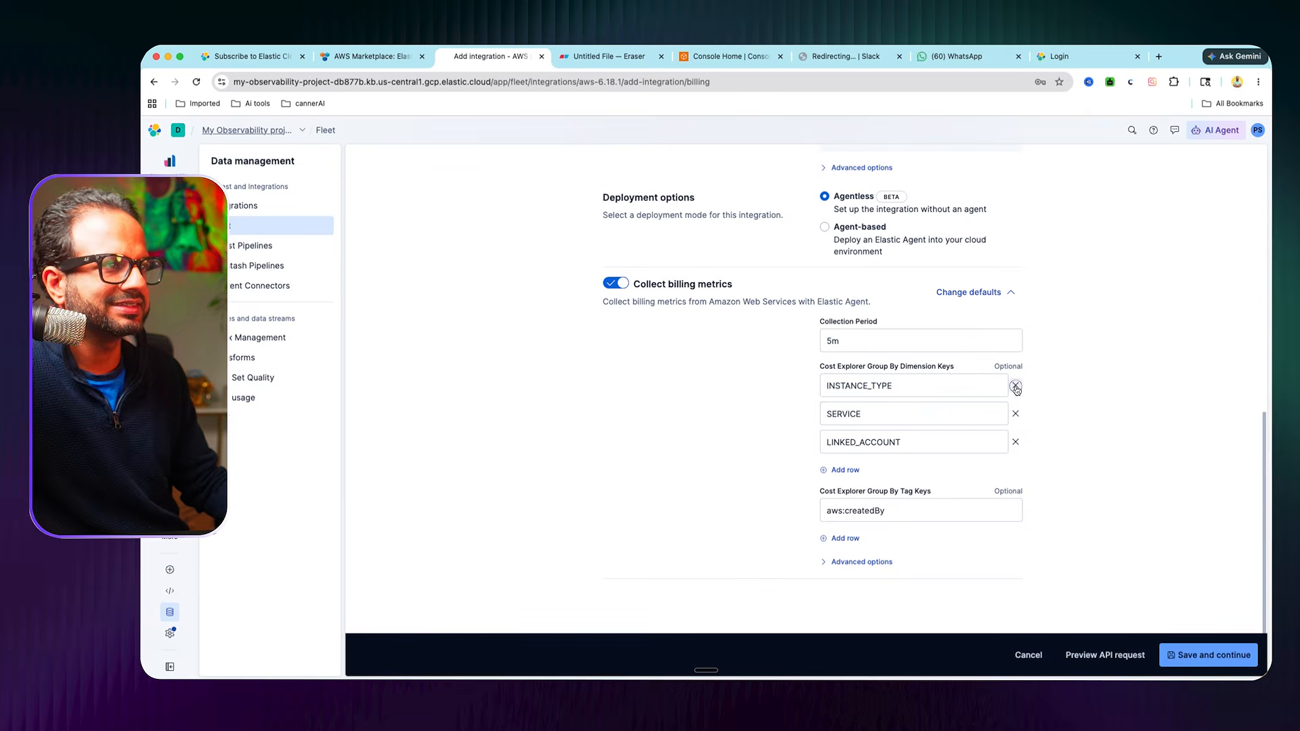
left_click(1017, 390)
left_click(1016, 442)
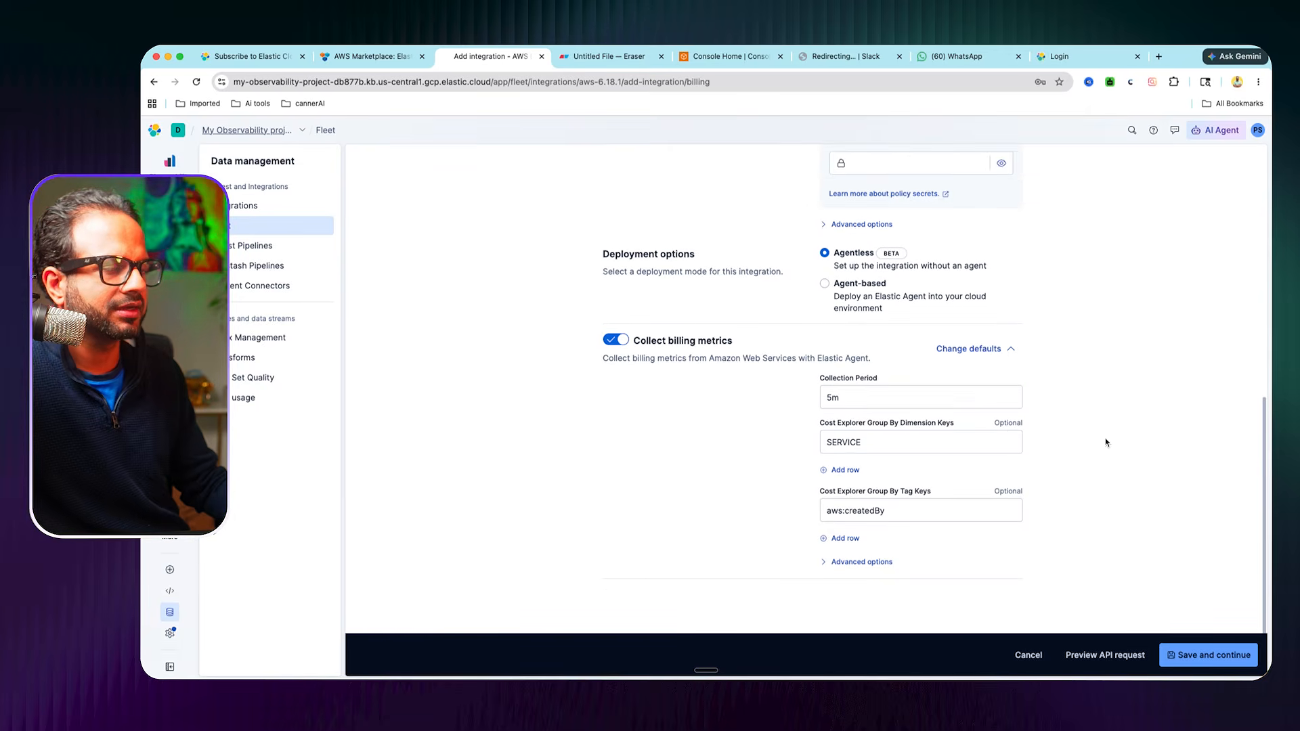
left_click(944, 512)
key("super+a")
key("BackSpace")
Step: Review the advanced options for billing metrics, including data granularity, latency, linked accounts and leader election
left_click(847, 562)
scroll(1039, 508, "down", 5)
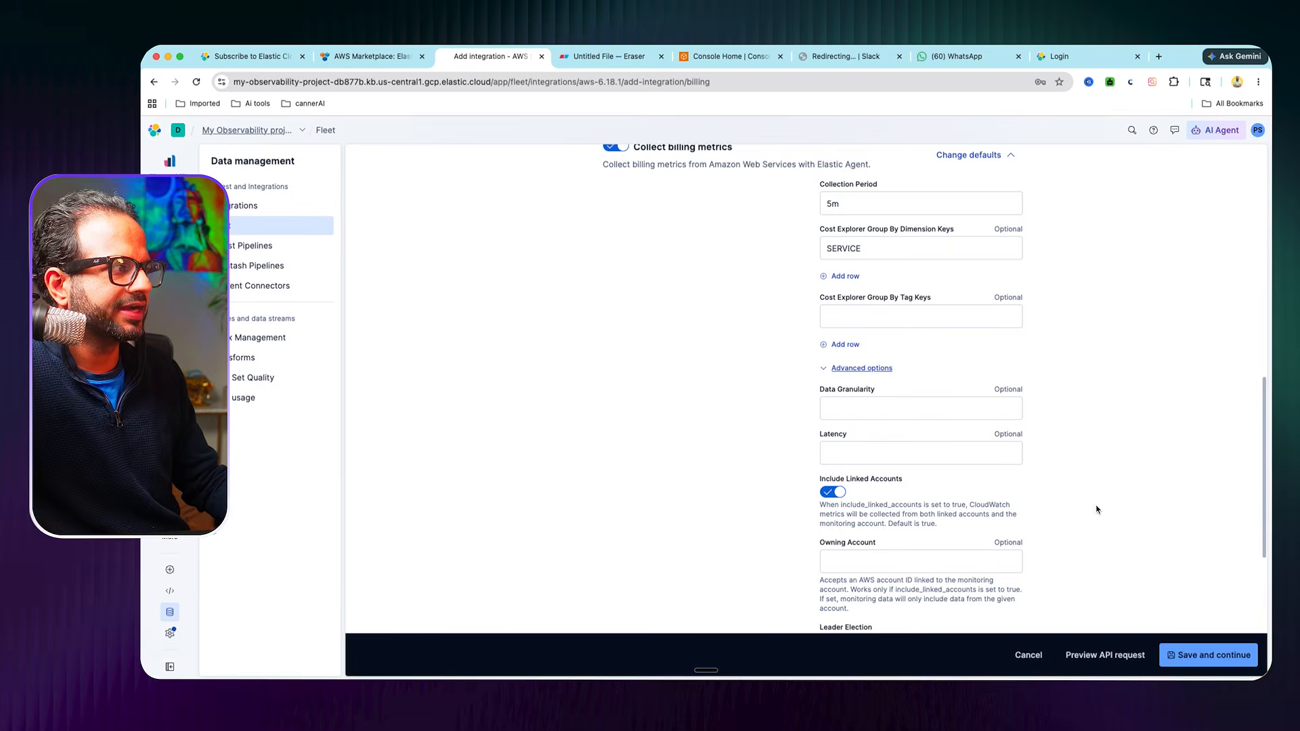
scroll(1095, 508, "down", 1)
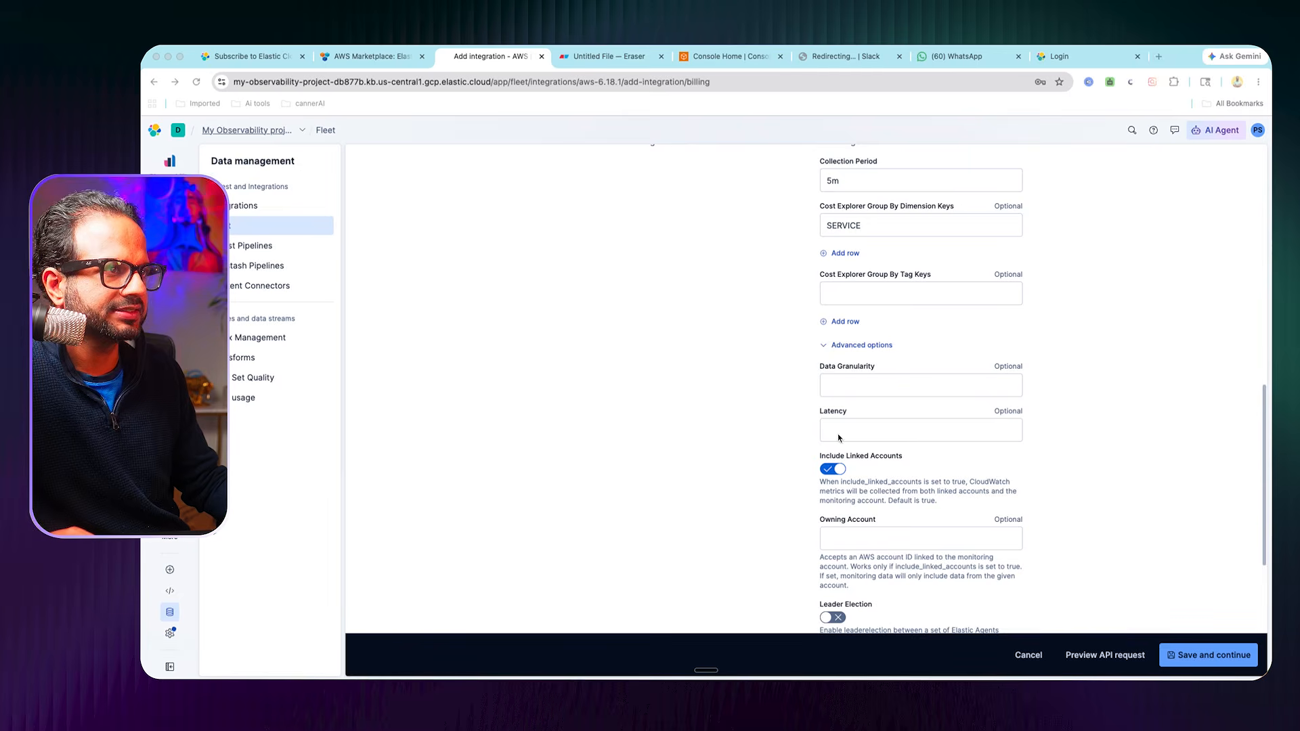
scroll(951, 494, "down", 5)
scroll(1017, 536, "up", 4)
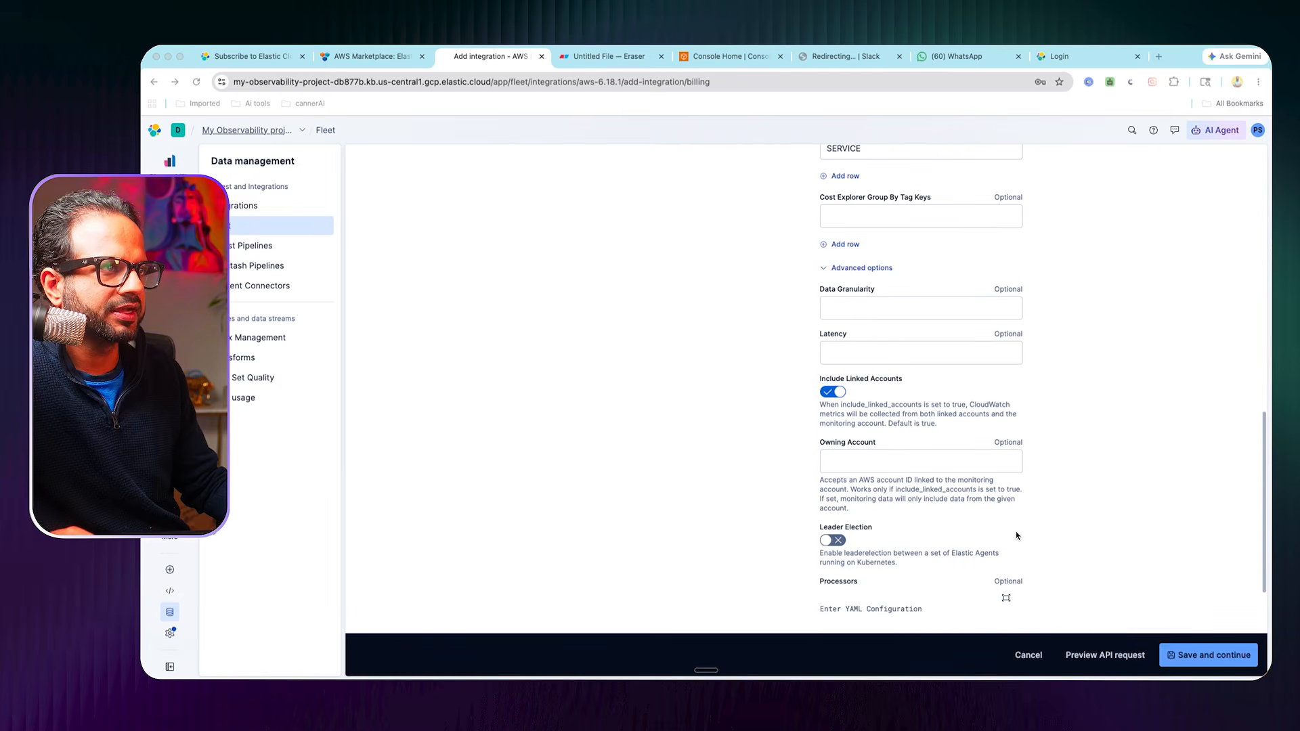
scroll(1016, 535, "up", 2)
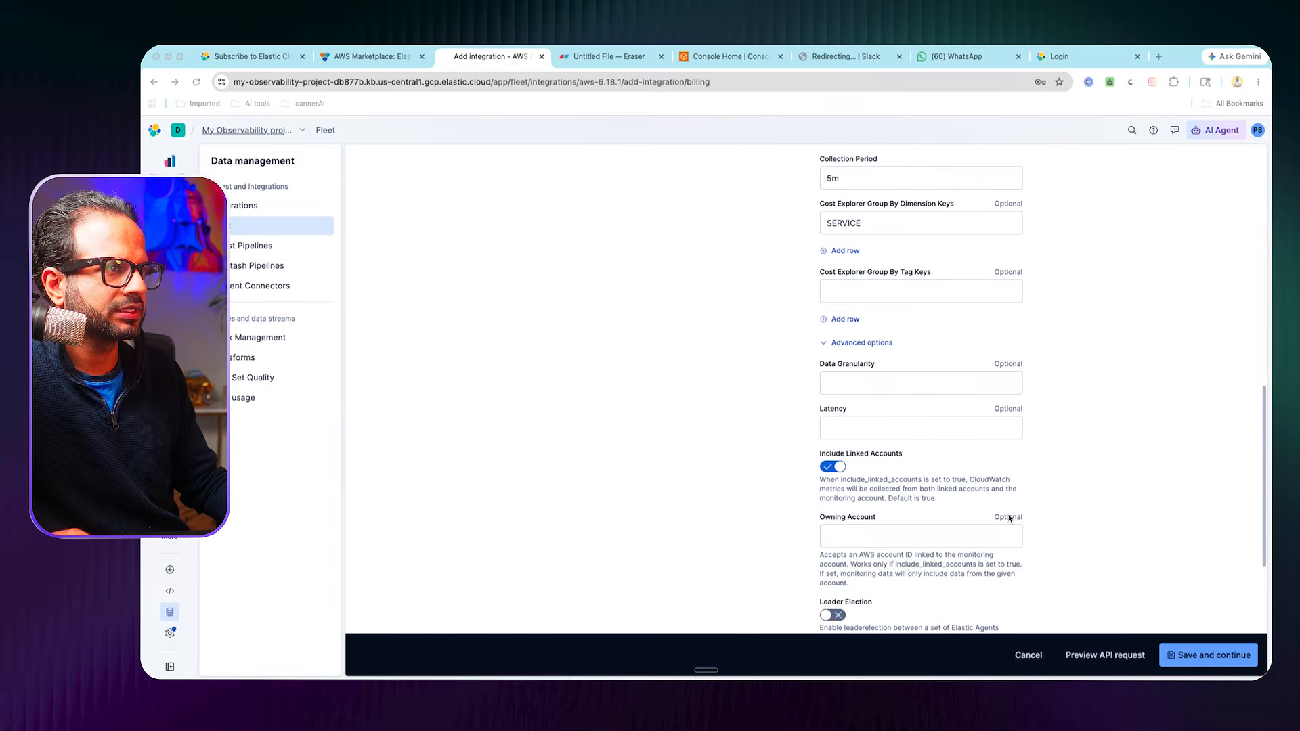
scroll(1009, 518, "up", 1)
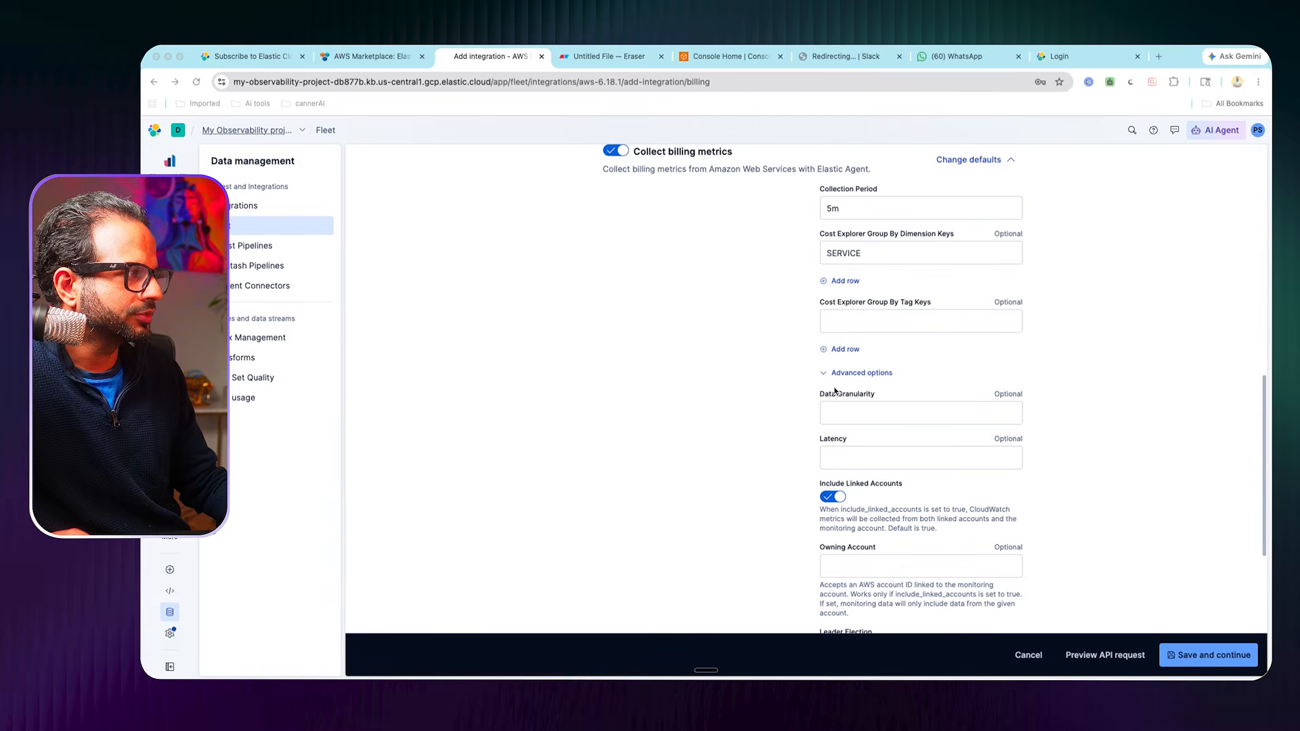
scroll(835, 390, "down", 2)
scroll(813, 359, "up", 10)
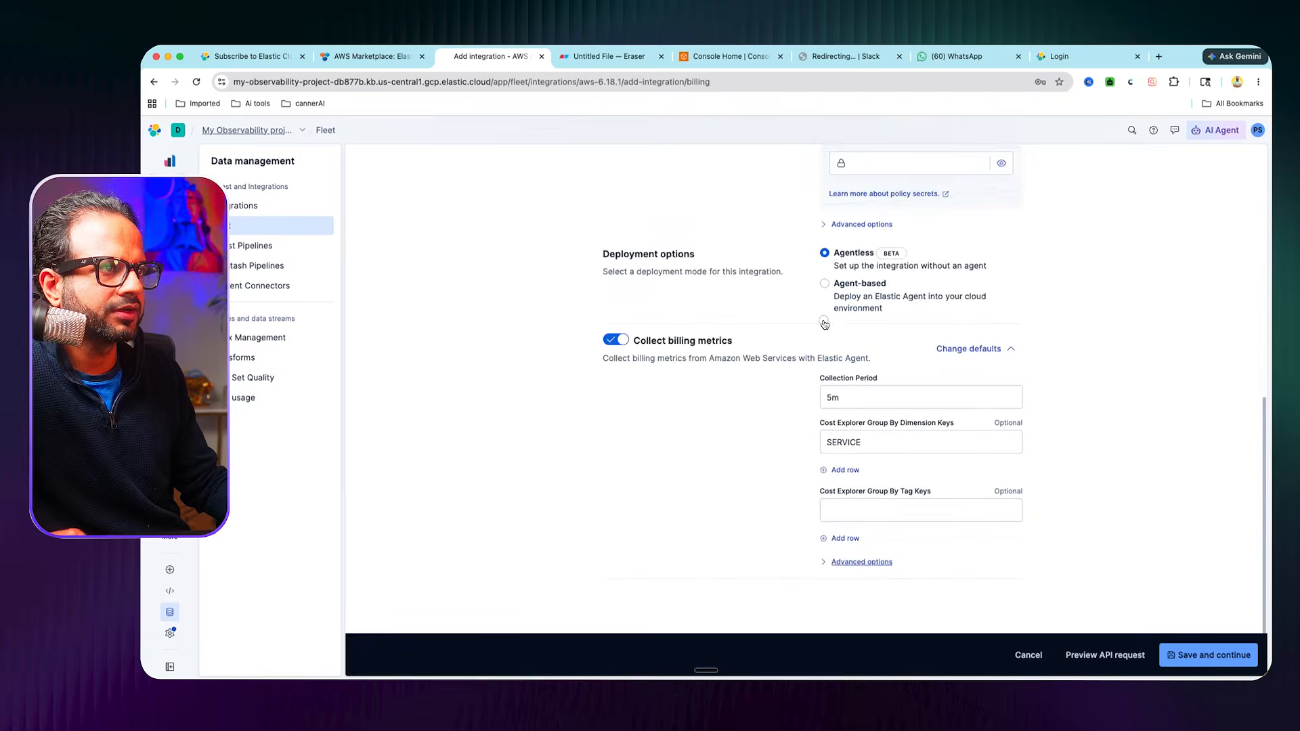
Step: Set the Default AWS Region to us-east-1 in the integration's advanced credential settings
scroll(840, 414, "up", 1)
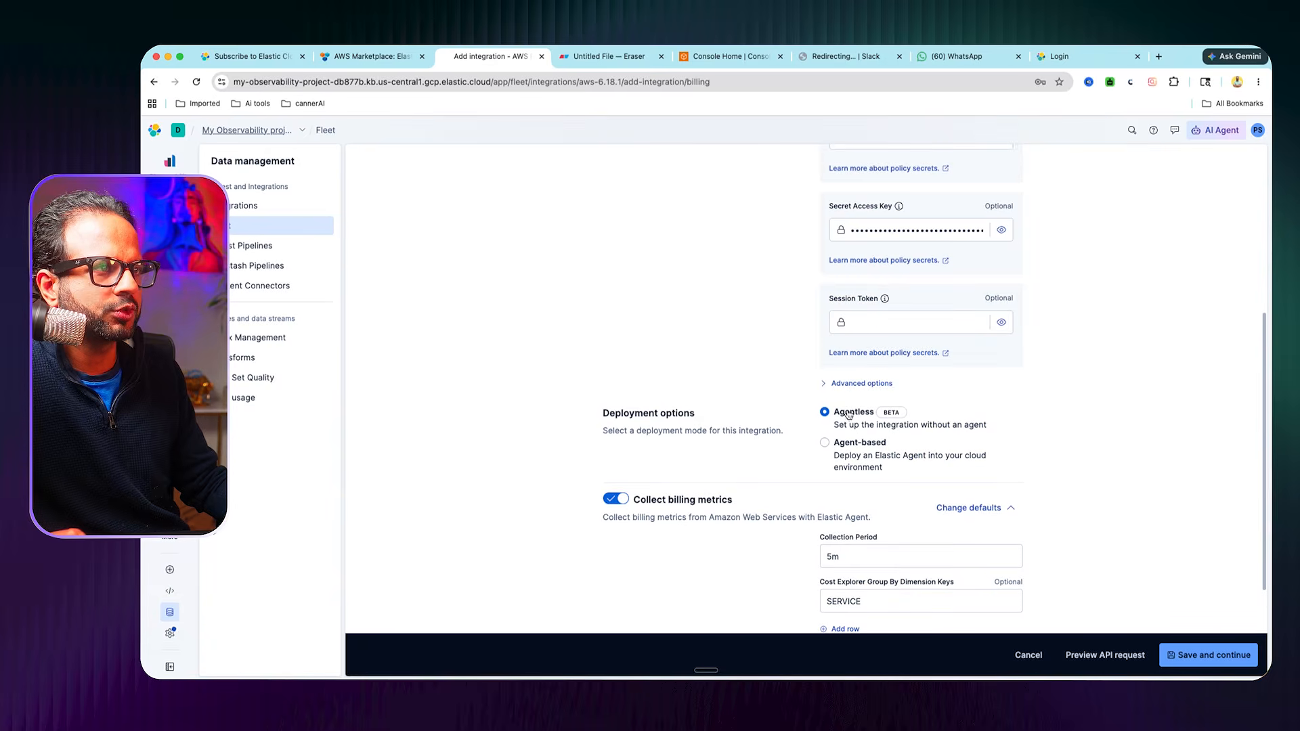
left_click(823, 386)
scroll(1002, 460, "down", 12)
scroll(987, 495, "down", 2)
left_click(865, 376)
type("s-east-1")
left_click(825, 377)
type("u")
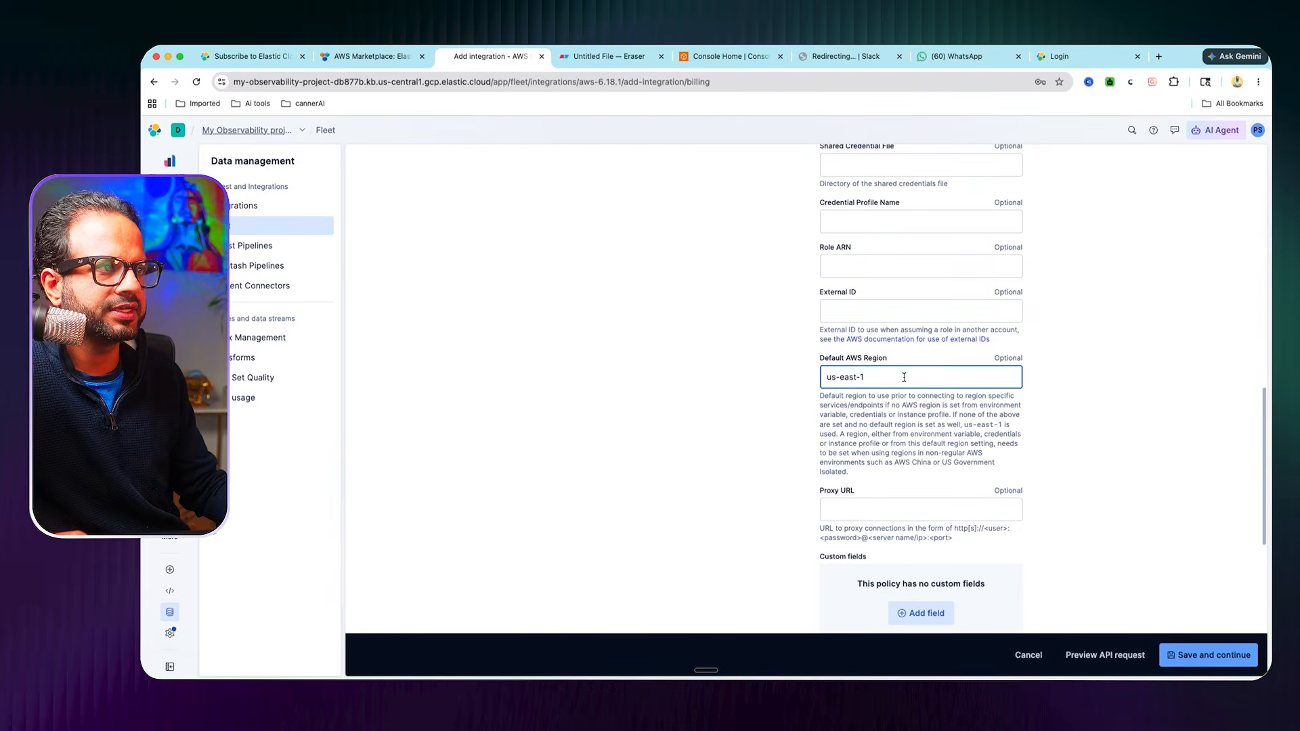
left_click(1143, 386)
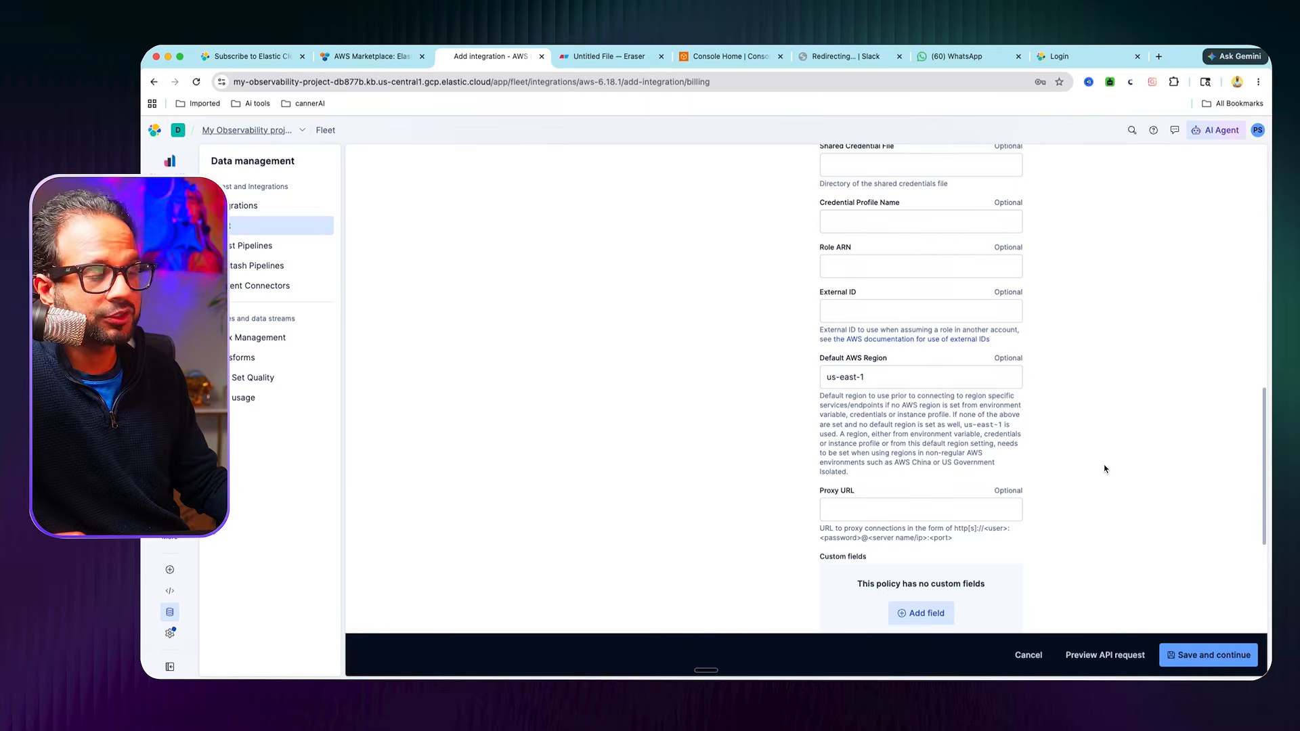
Step: Save the AWS Billing integration and check its agentless enrollment status
scroll(1105, 459, "down", 10)
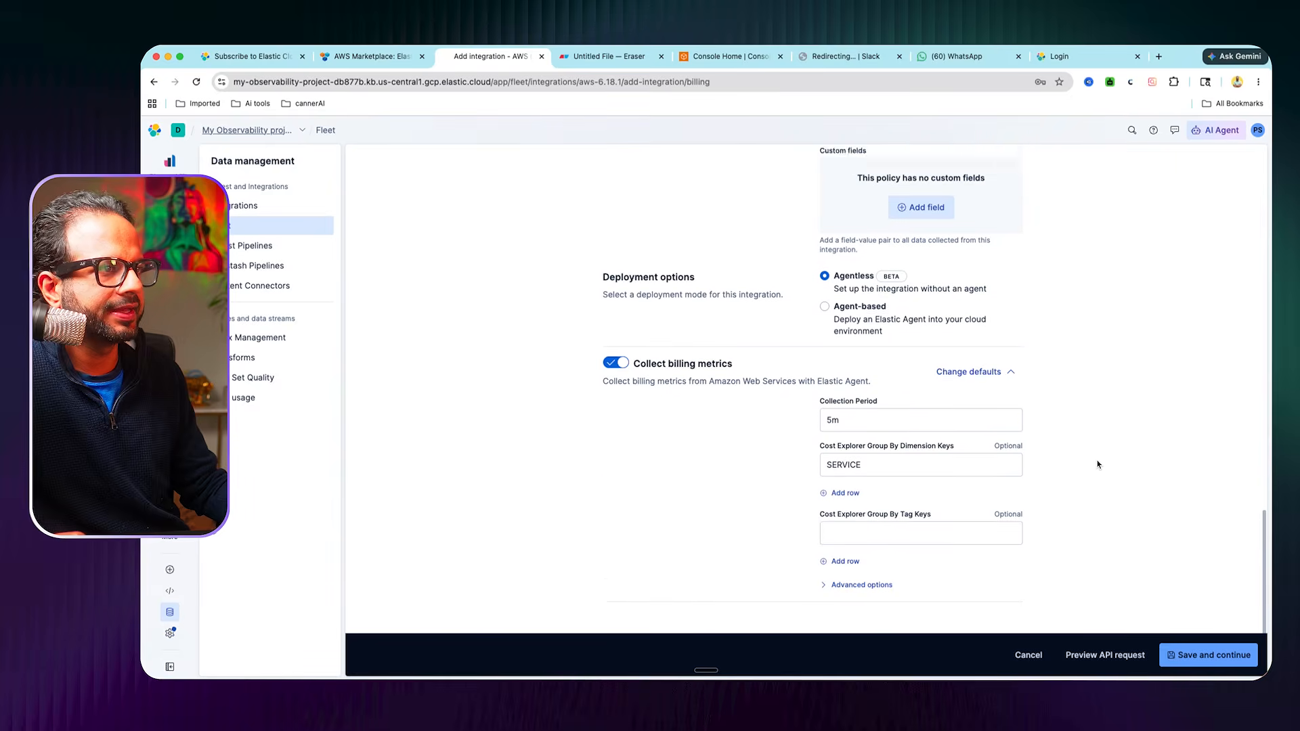
left_click(1210, 655)
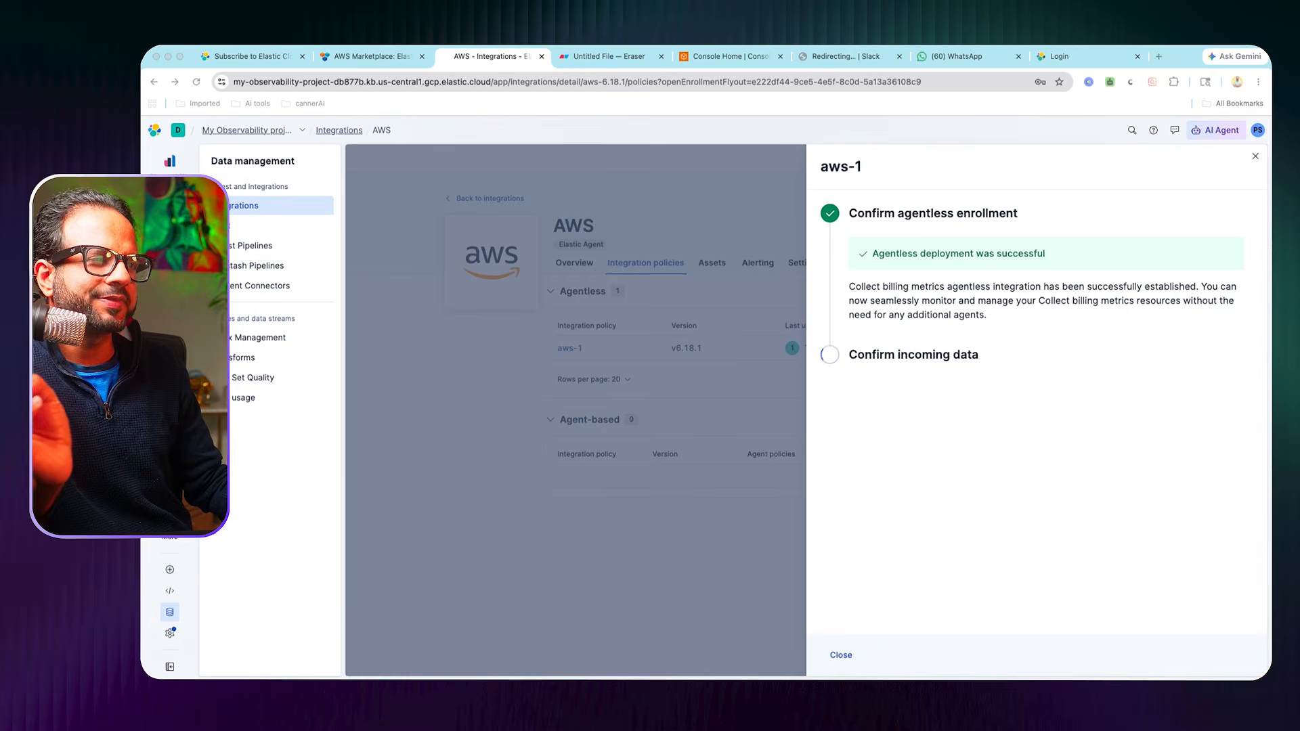
left_click(879, 257)
left_click_drag(868, 254, 1046, 254)
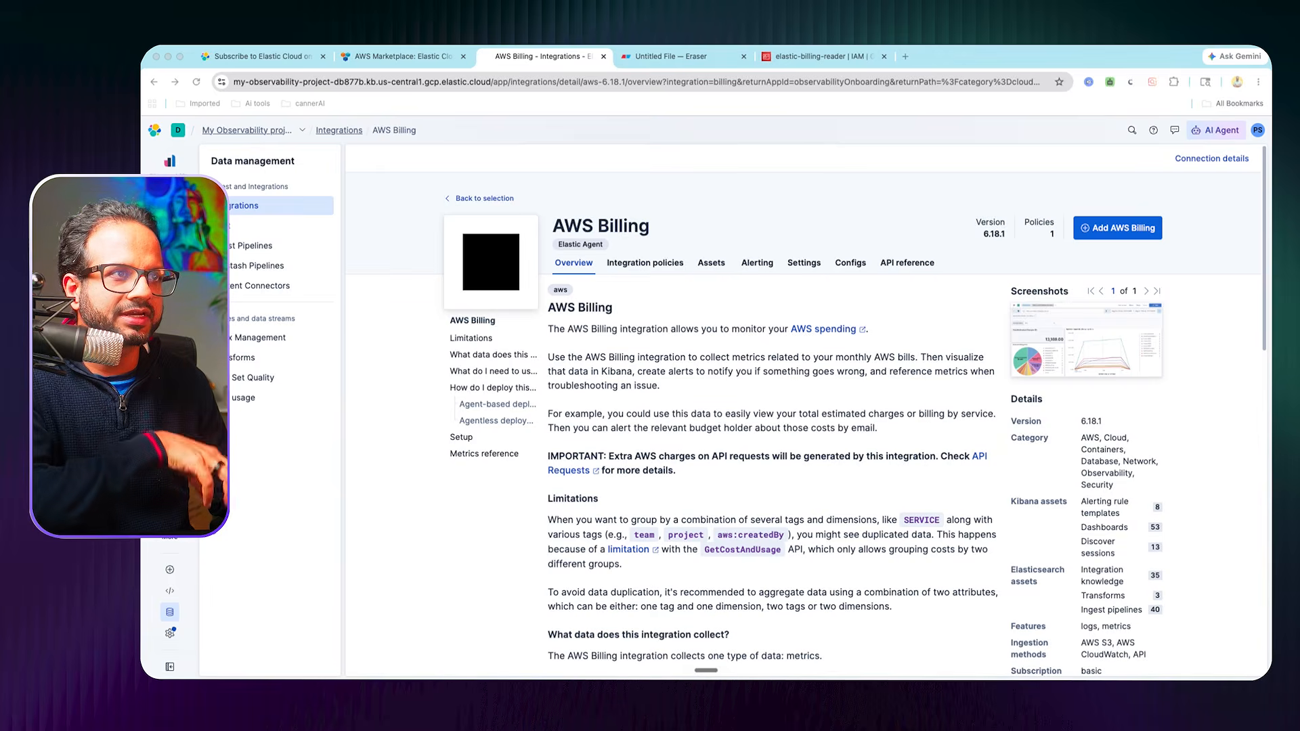
Step: View the AWS Billing integration policies and open the status details of the aws-1 policy
left_click(646, 264)
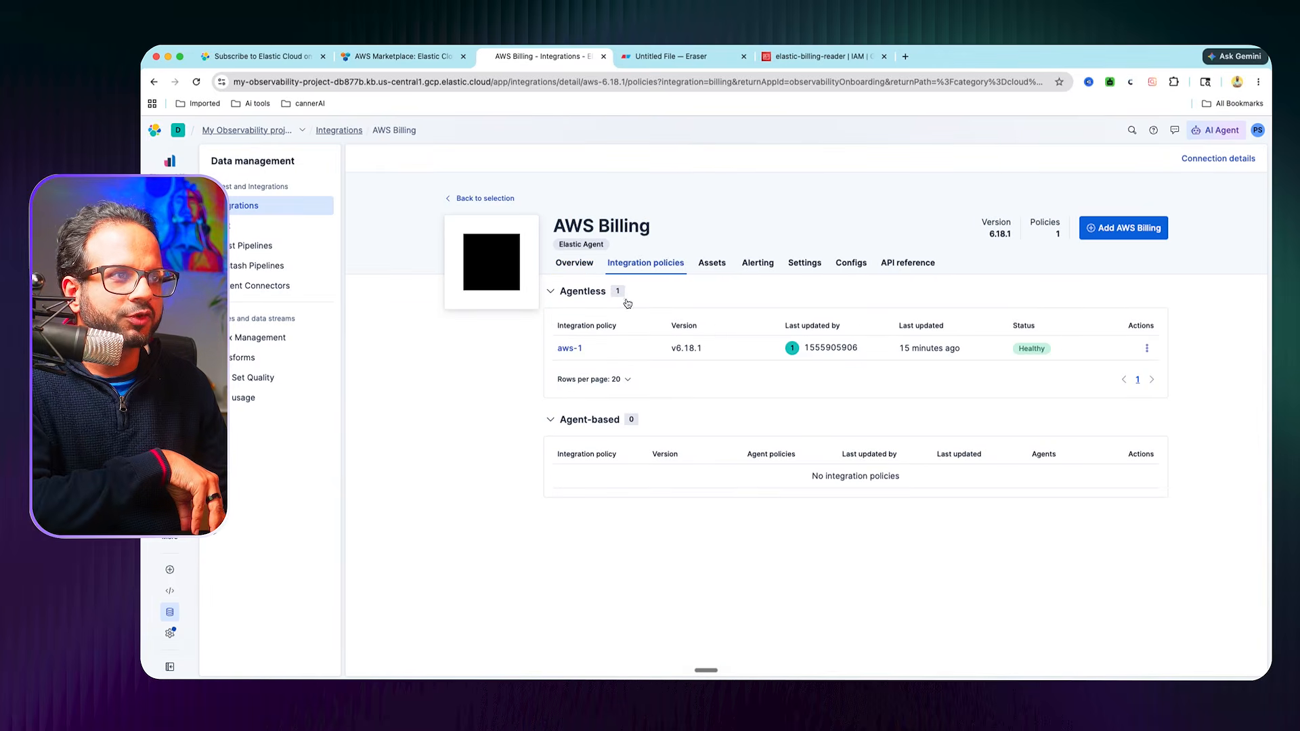
mouse_move(1032, 350)
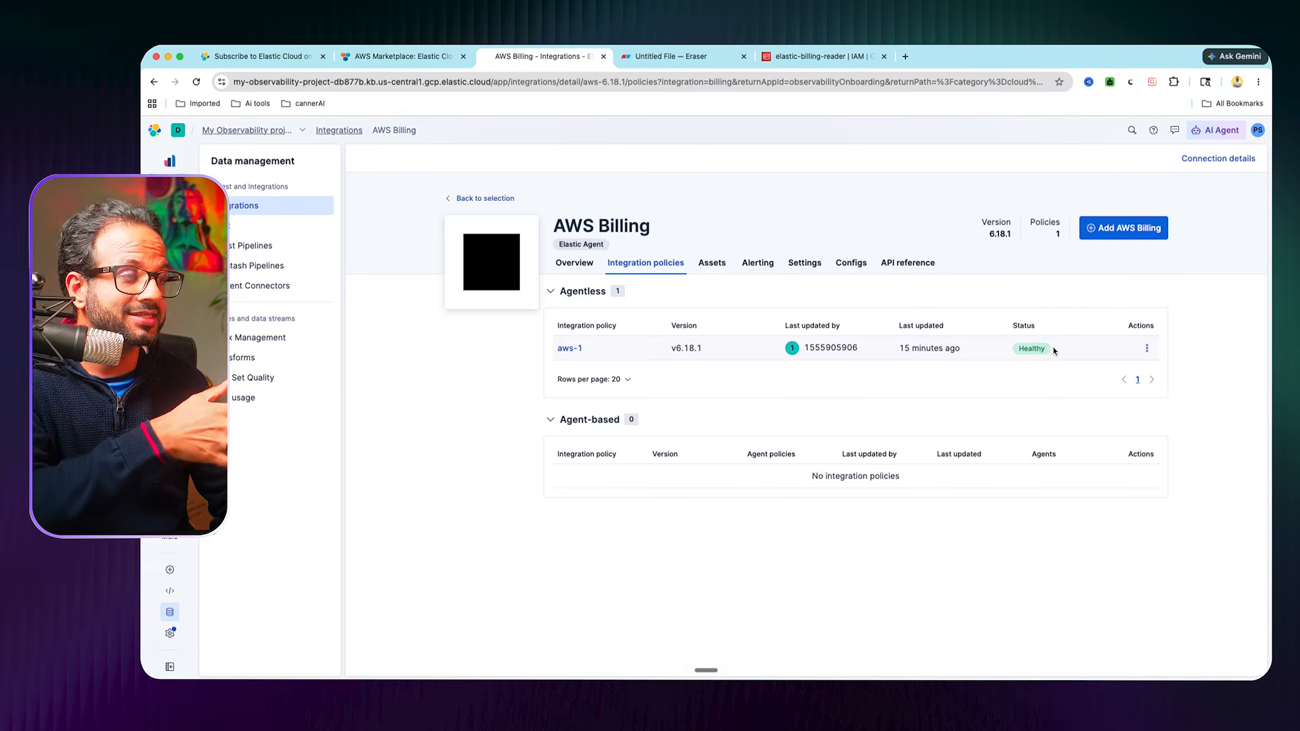
left_click(1053, 347)
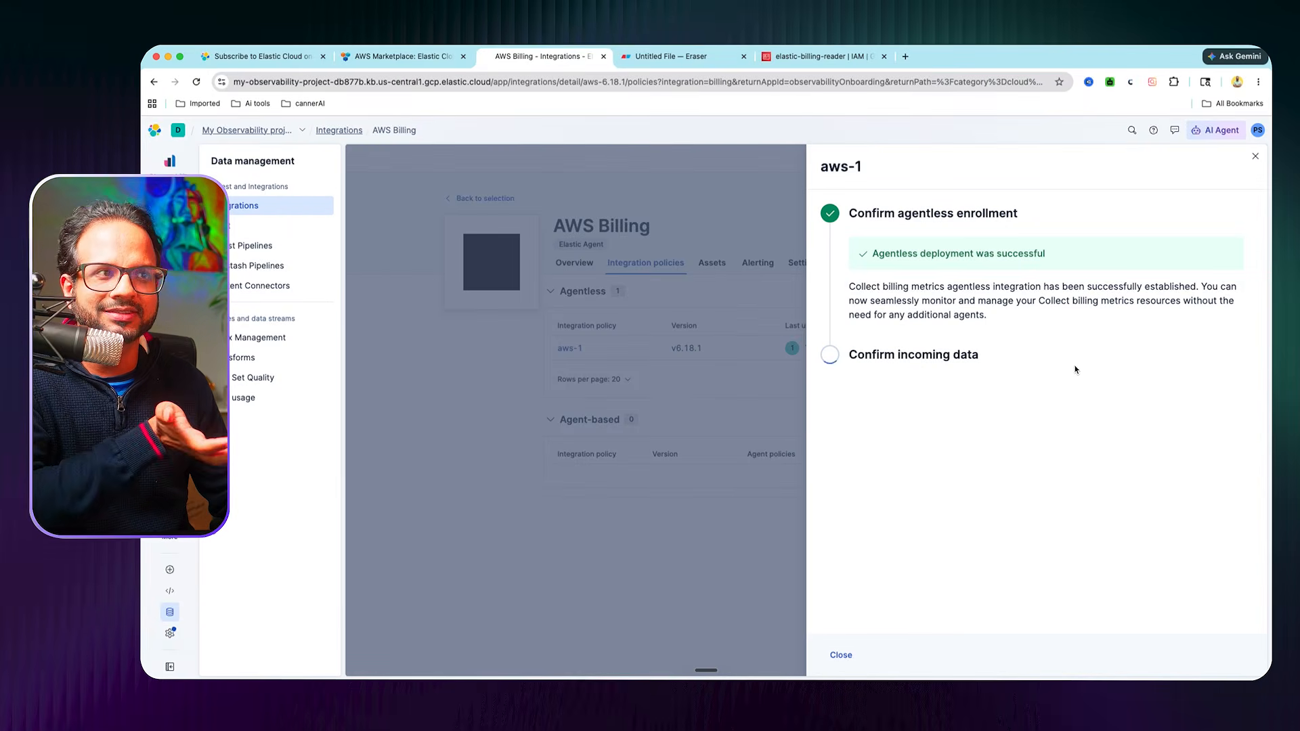
Step: Close the aws-1 policy details, go to Discover and start creating a new data view
left_click(851, 657)
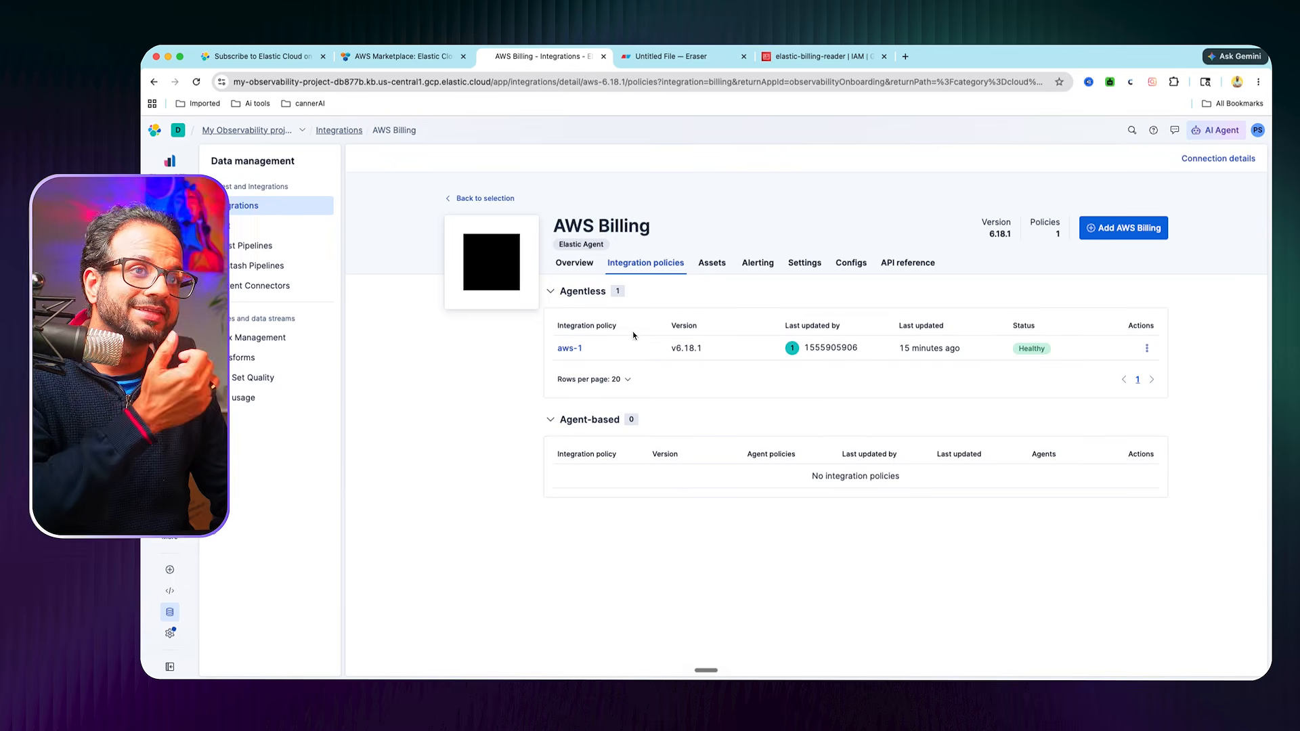
left_click(174, 170)
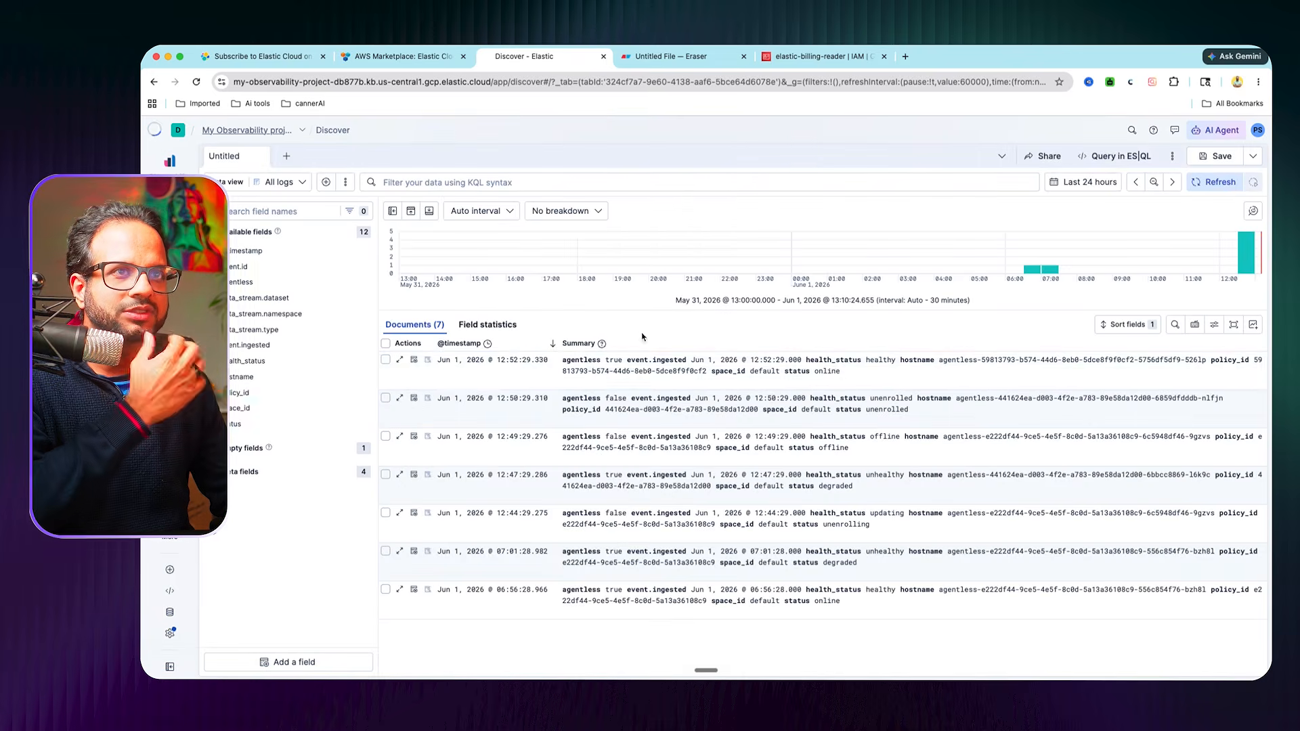
left_click(302, 182)
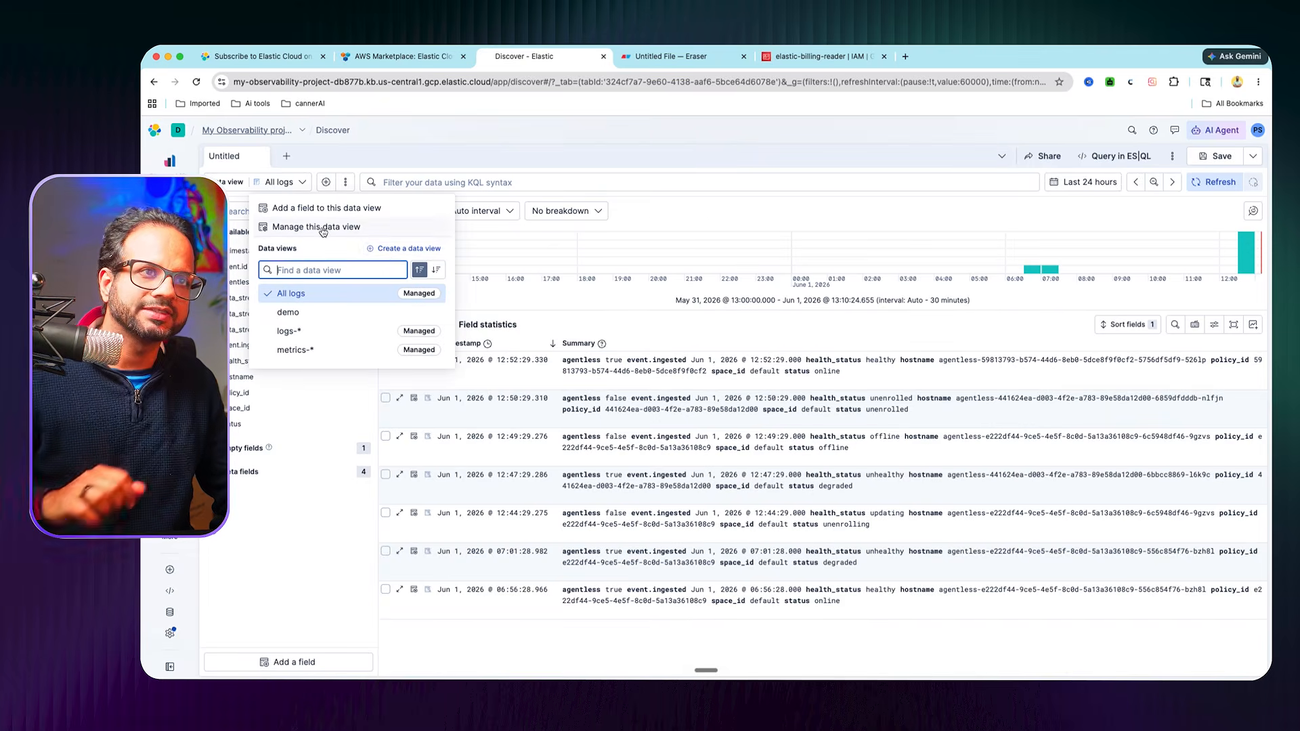
left_click(402, 250)
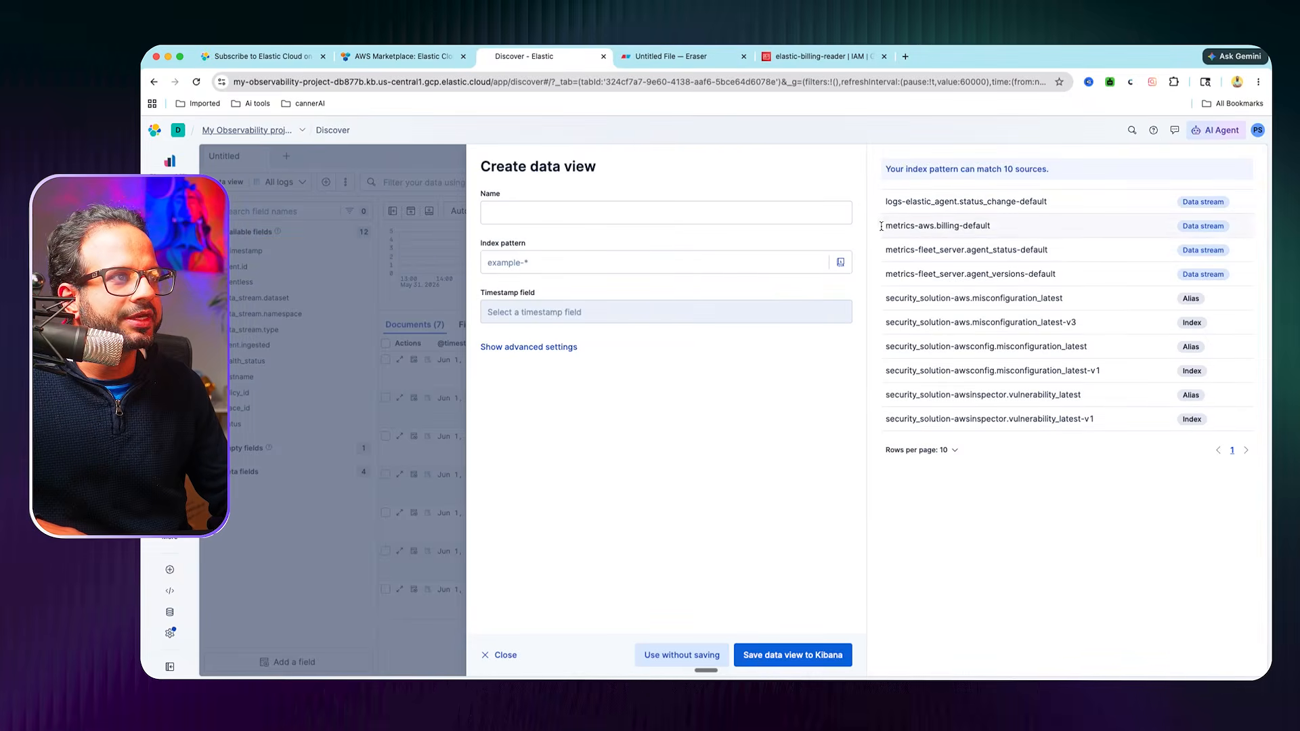
Step: Copy the metrics-aws.billing-default data stream name and set it as the new data view's index pattern
mouse_move(879, 224)
left_mouse_down()
mouse_move(1030, 226)
mouse_move(887, 226)
left_mouse_up()
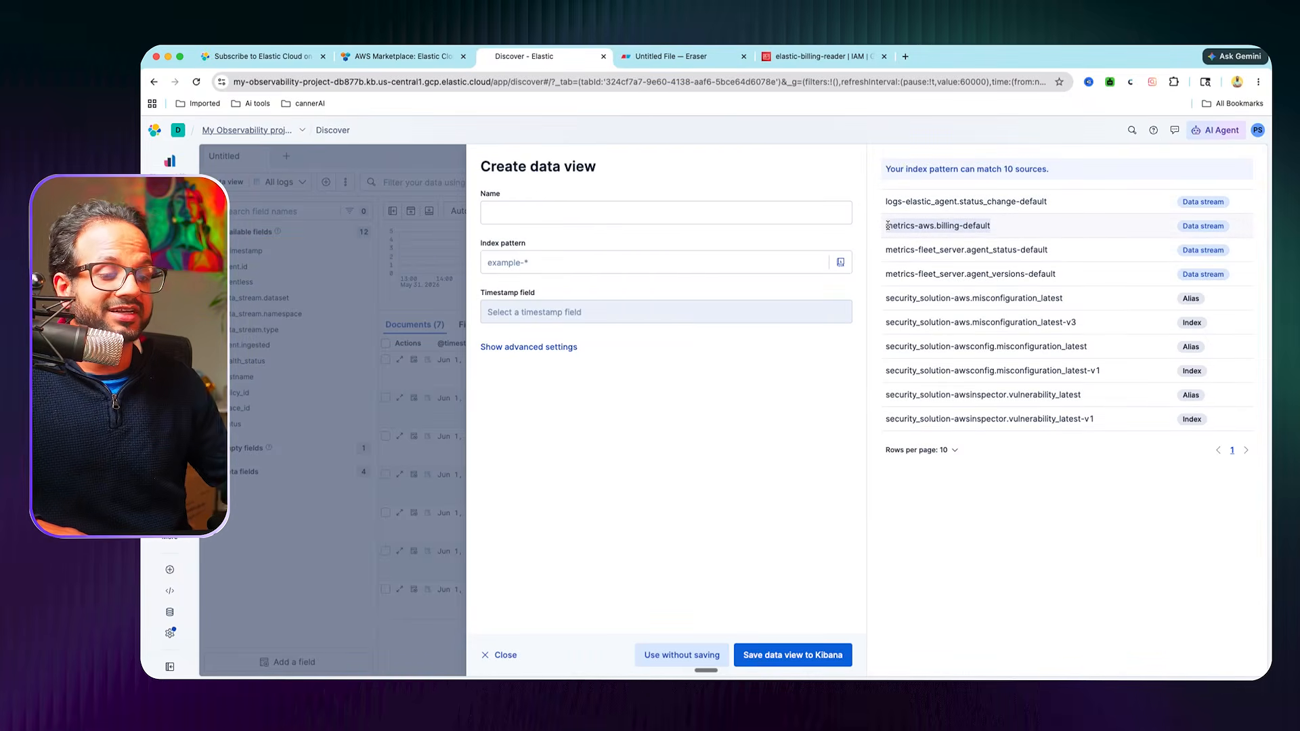
left_click(917, 232)
left_click_drag(1024, 232, 880, 228)
key("ctrl+c")
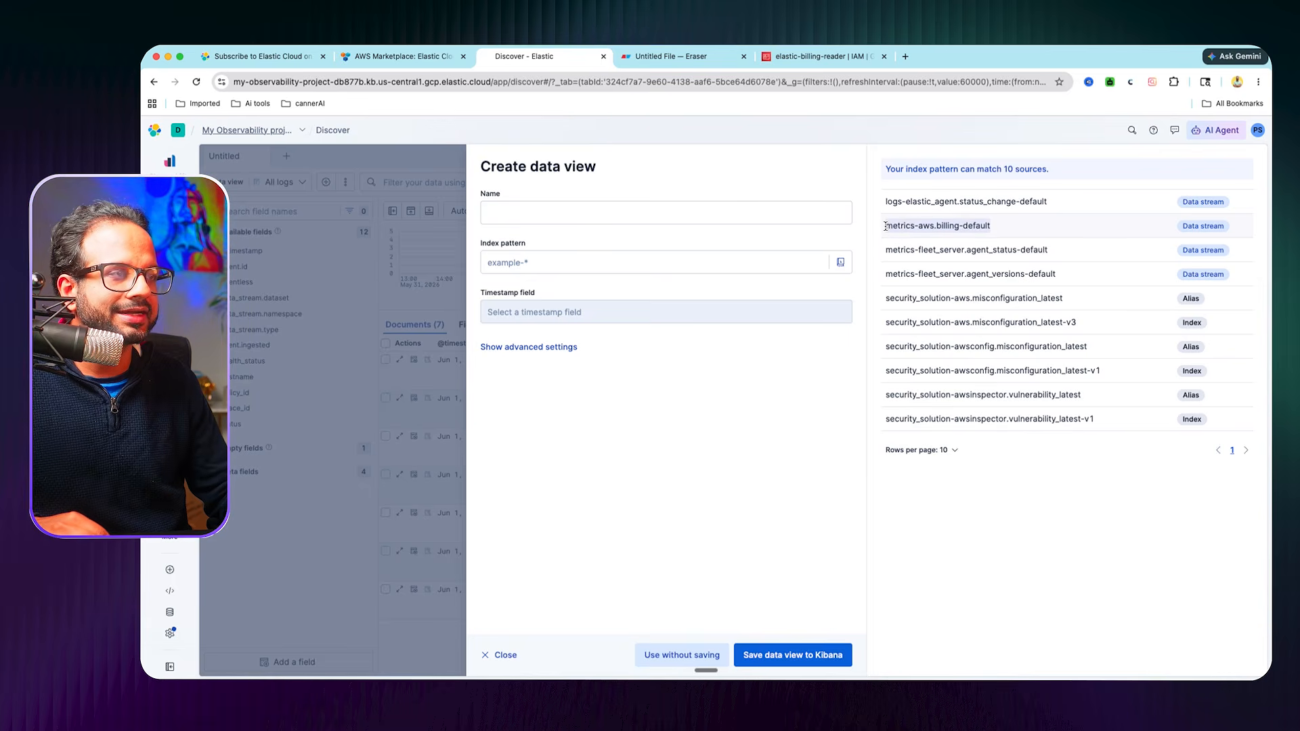
left_click(552, 262)
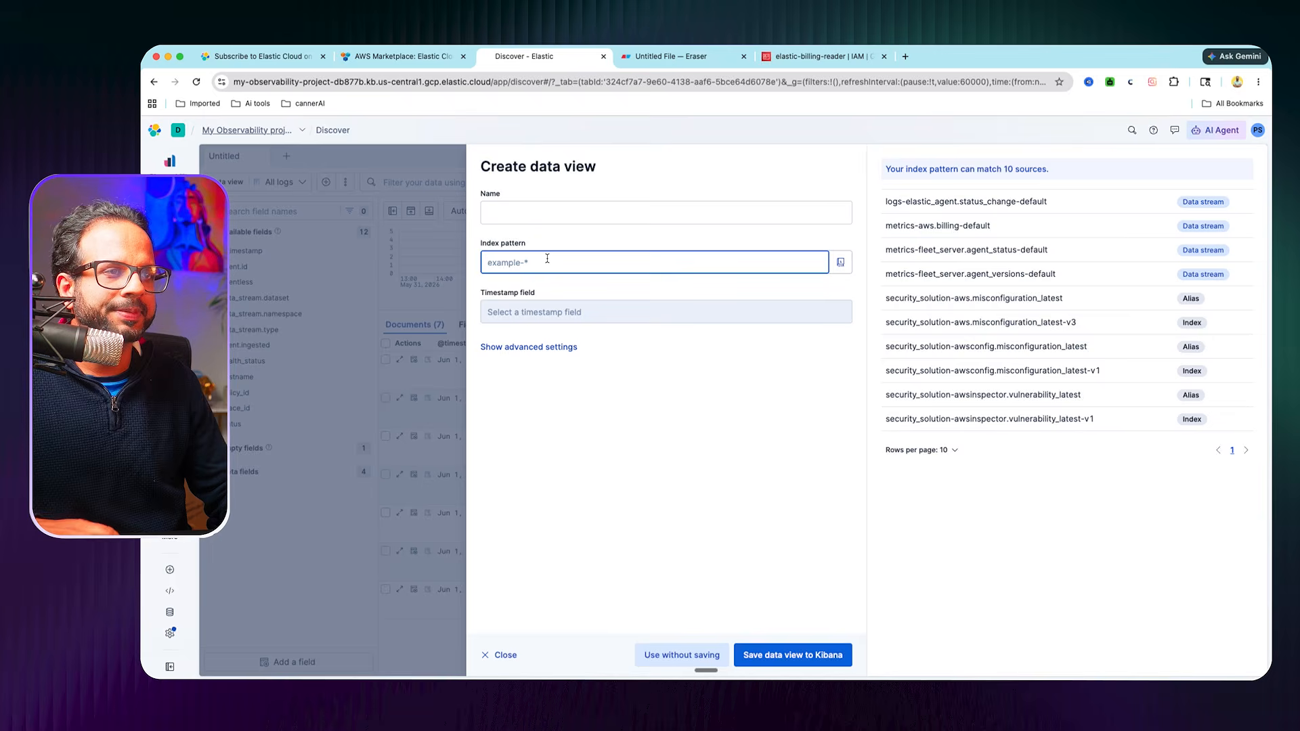
key("ctrl+v")
Step: Name the data view "billing data" and save it to Kibana
left_click(564, 212)
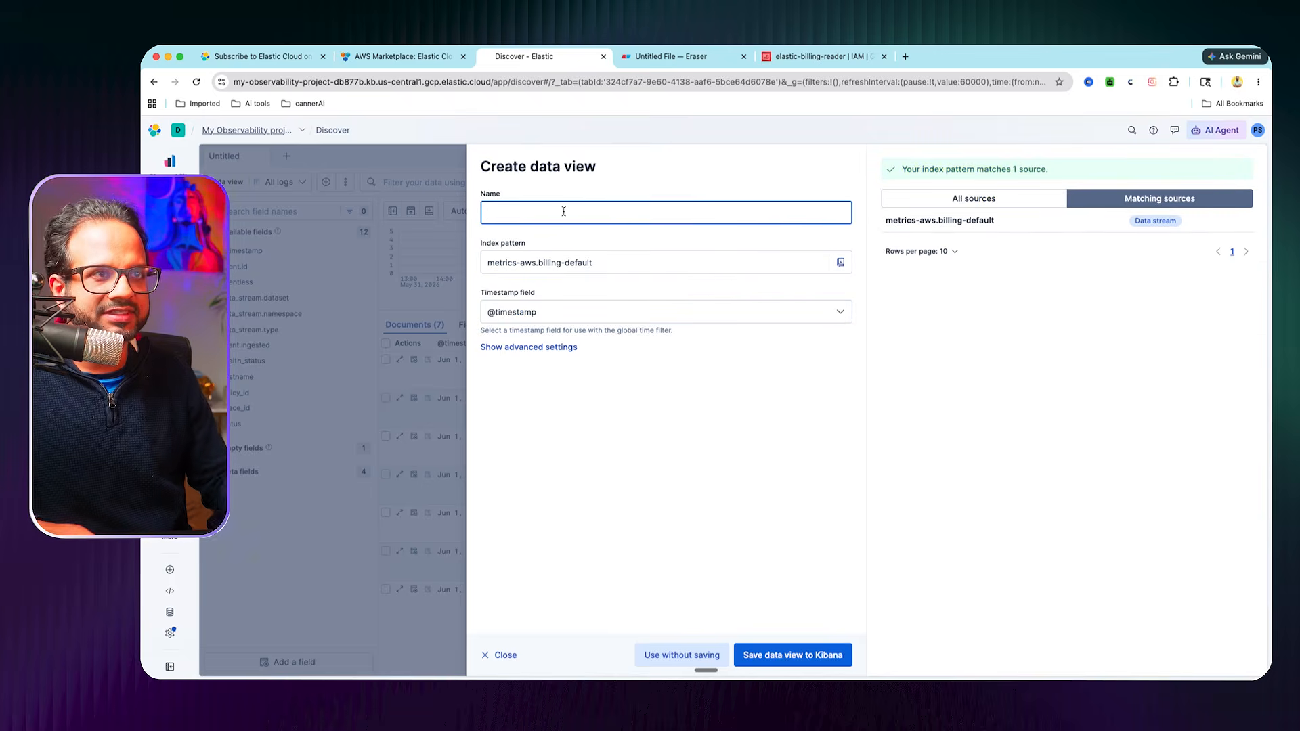
type("billed")
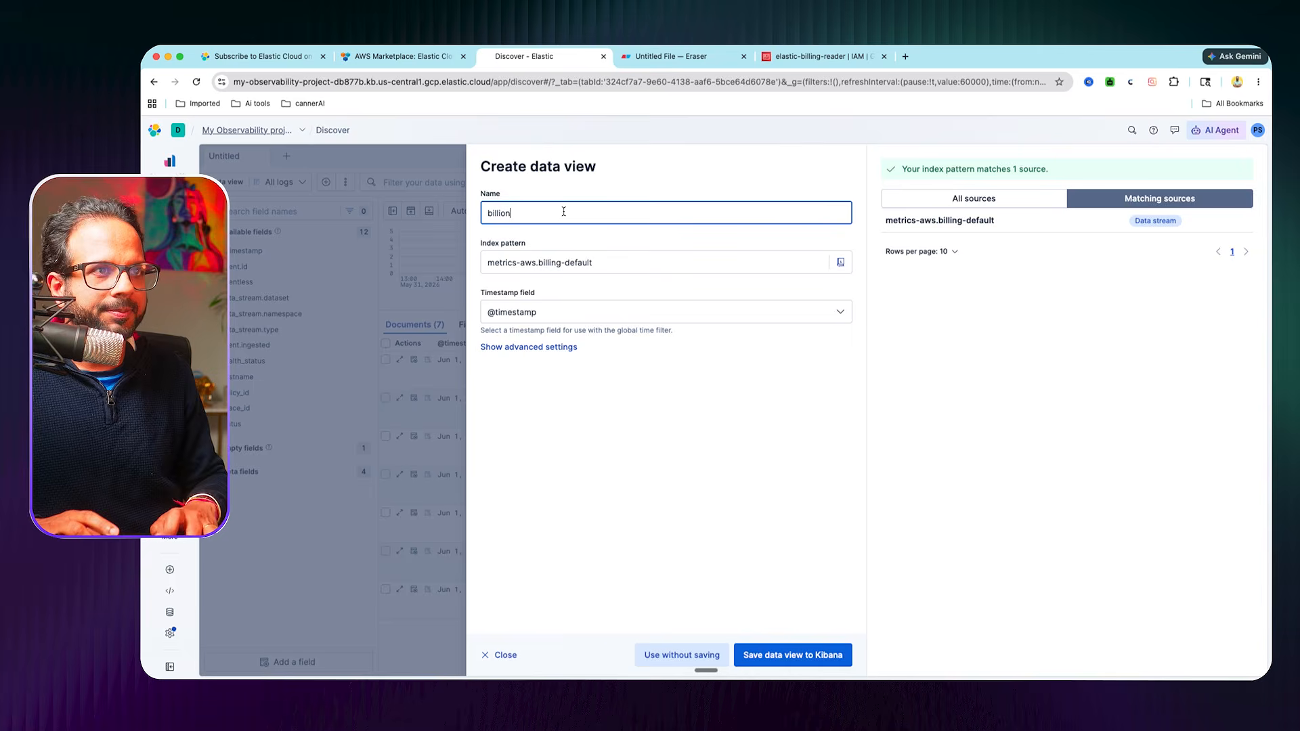
key("BackSpace")
key("BackSpace")
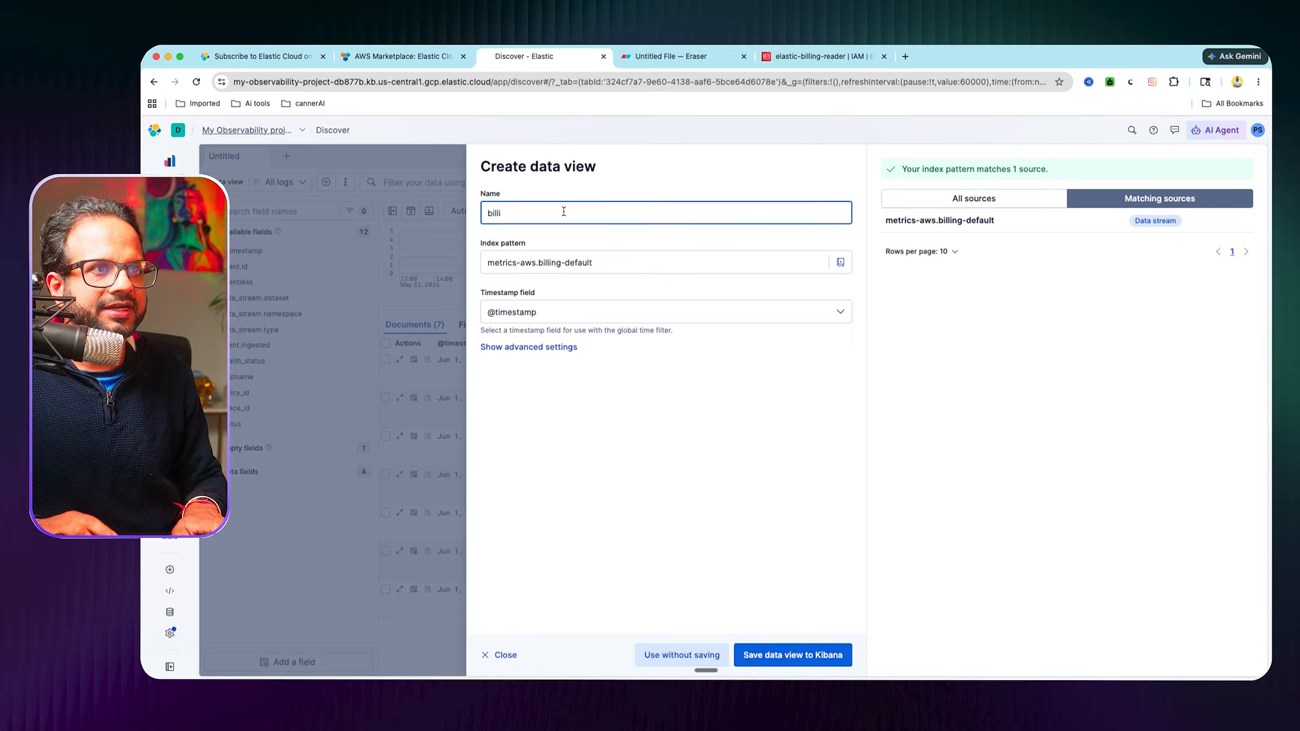
type("ing data")
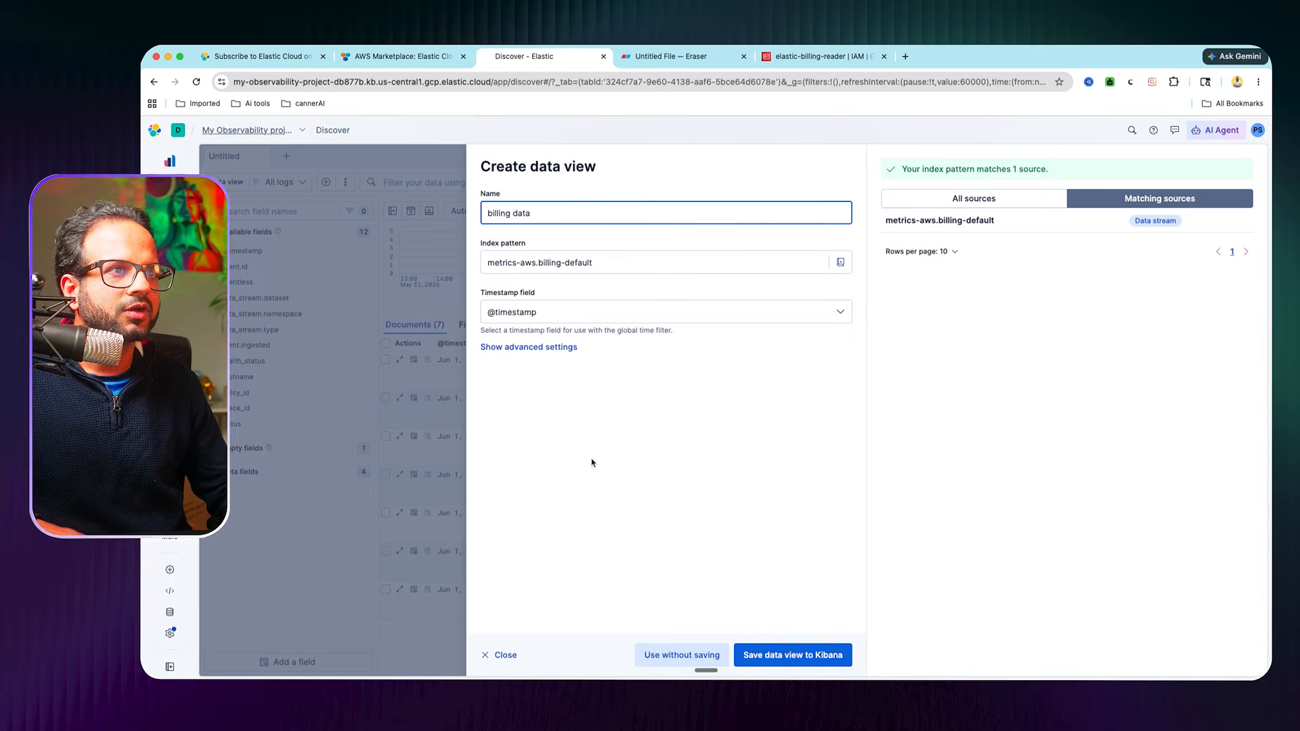
left_click(593, 463)
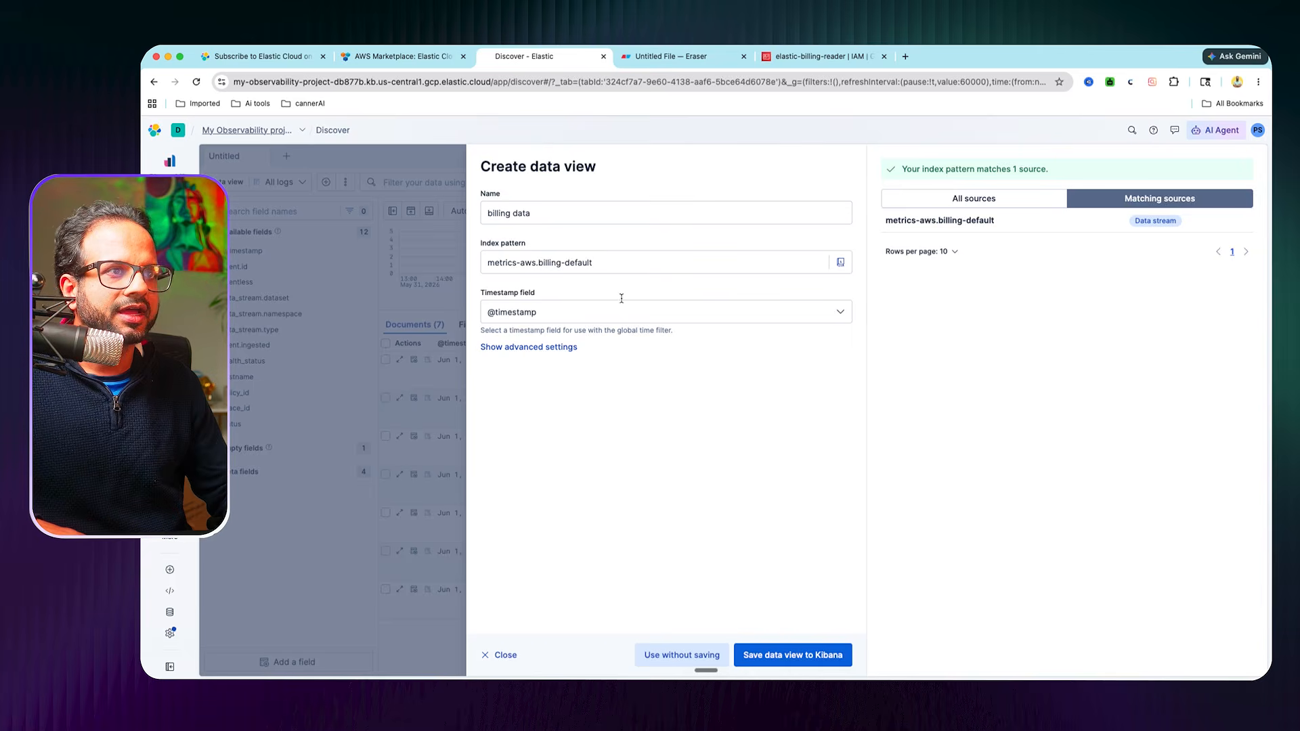
left_click(783, 657)
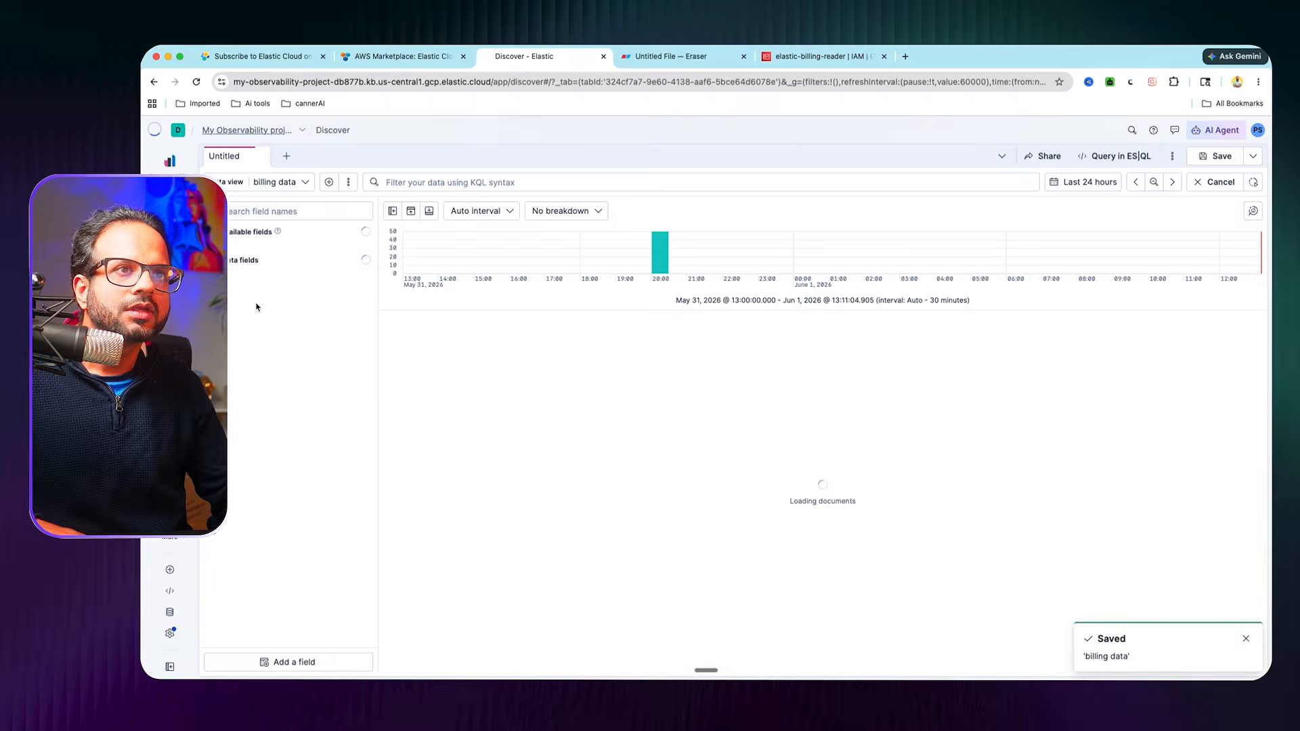
Step: Check that the billing data view is the selected one and examine its incoming AWS billing documents
left_click(303, 181)
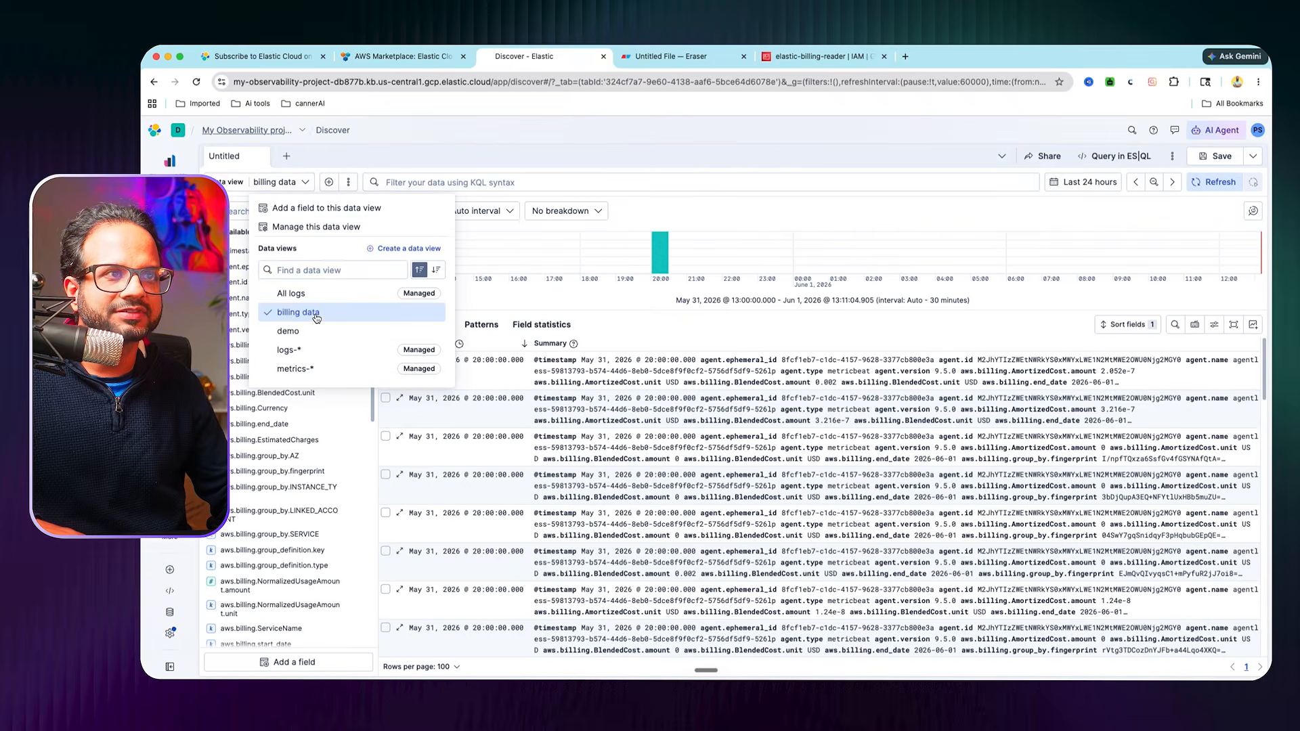
left_click(685, 132)
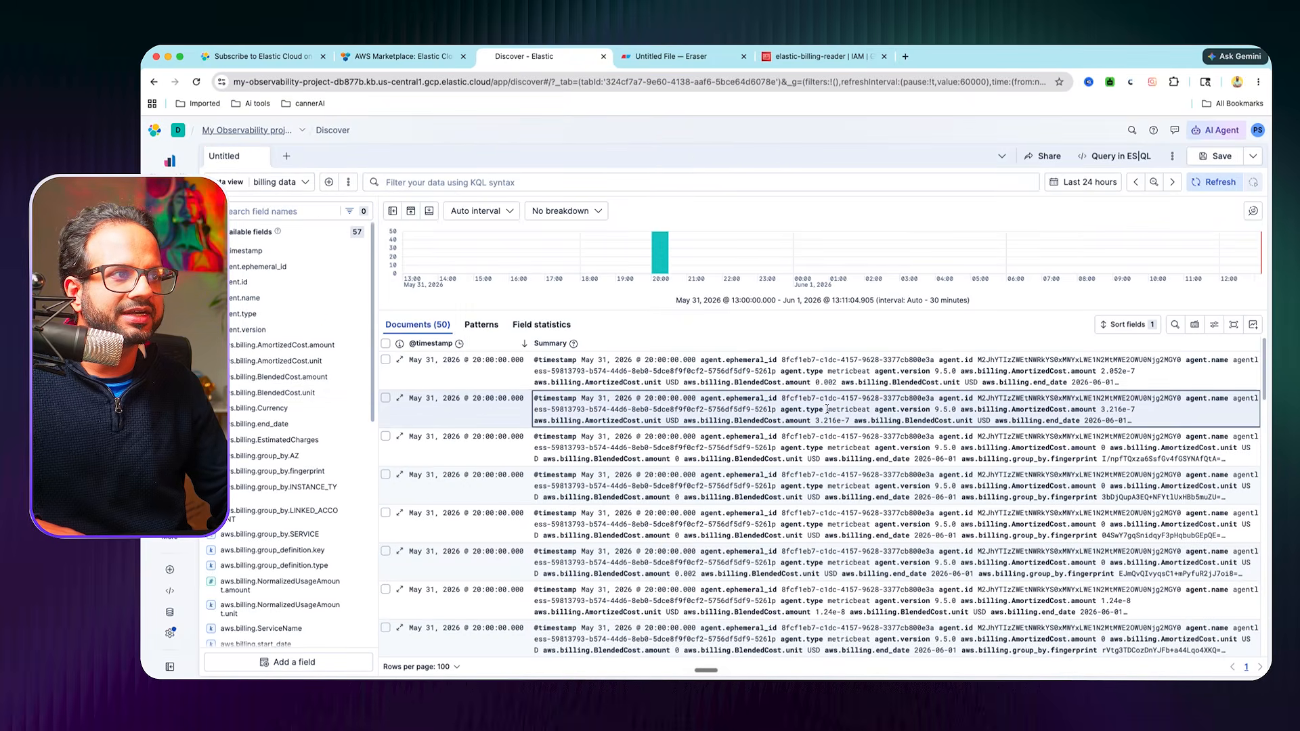
left_click(514, 404)
left_click(707, 482)
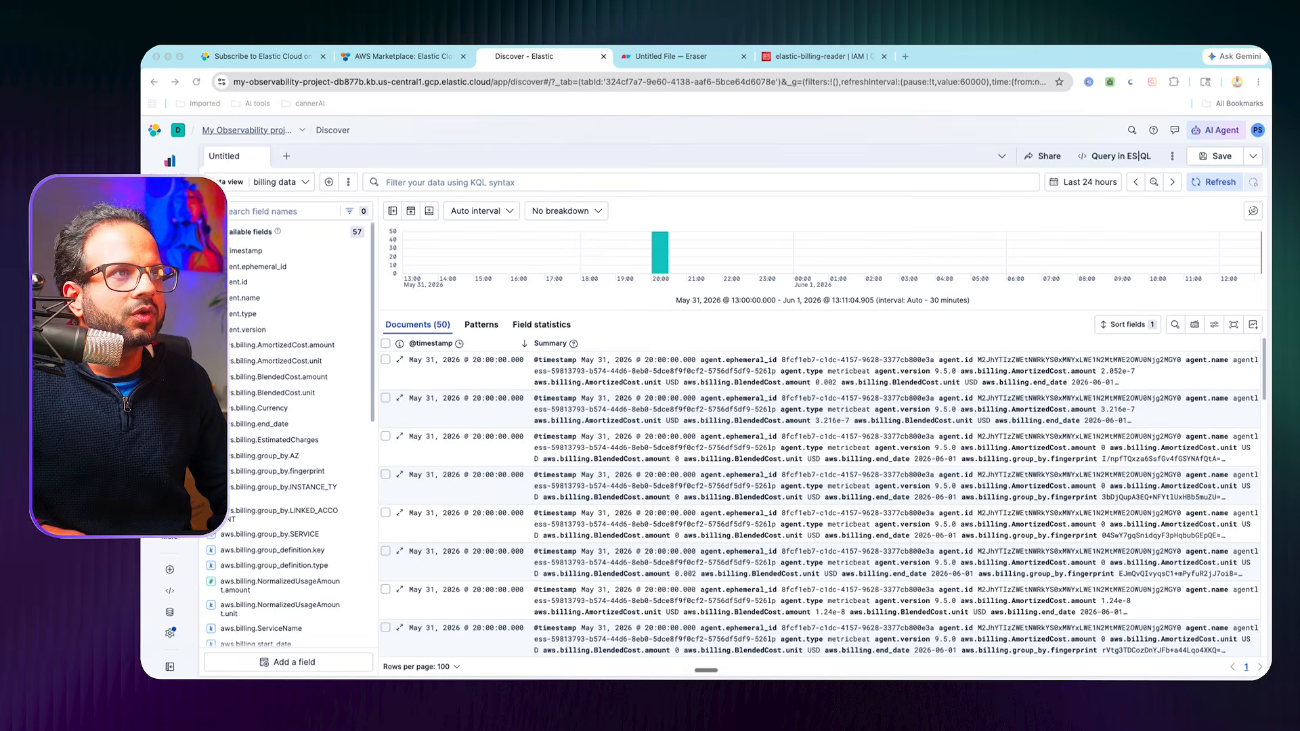
Step: Switch to the Eraser architecture diagram and review the metrics-aws.billing-* store and the Amazon Bedrock node
left_click(669, 61)
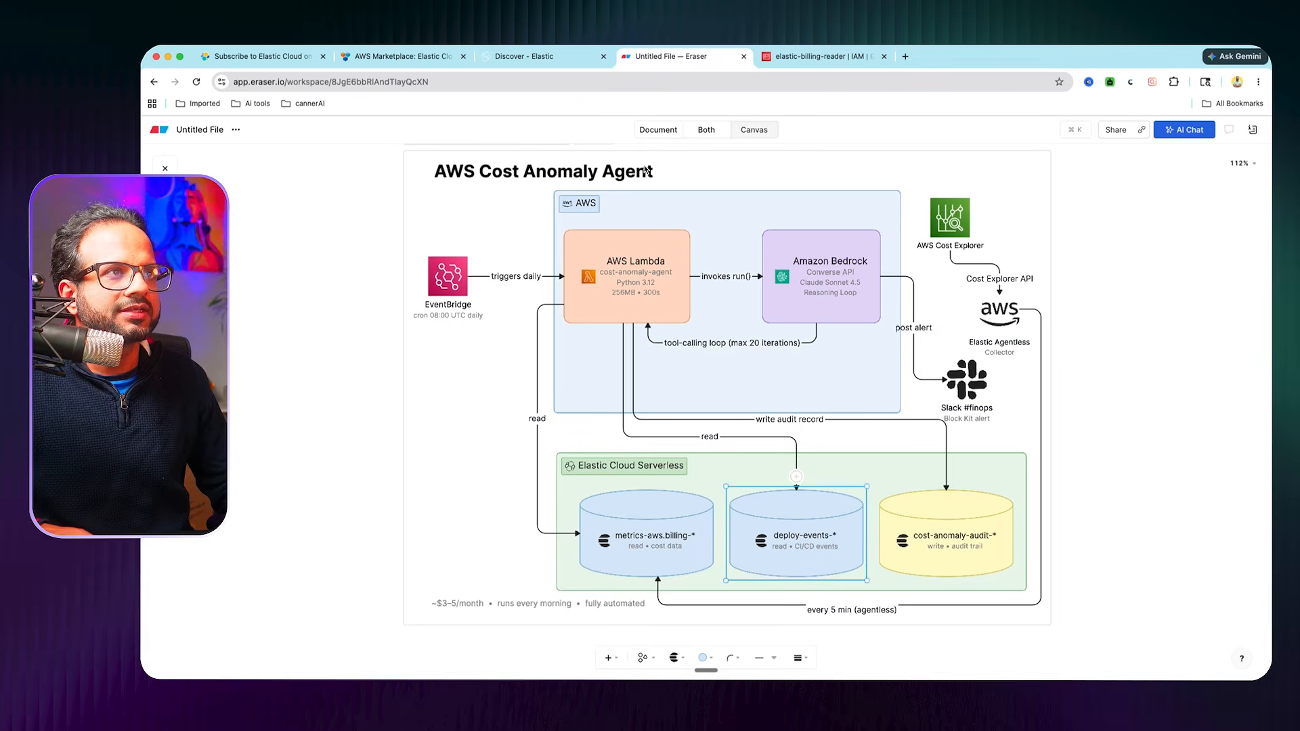
left_click(611, 542)
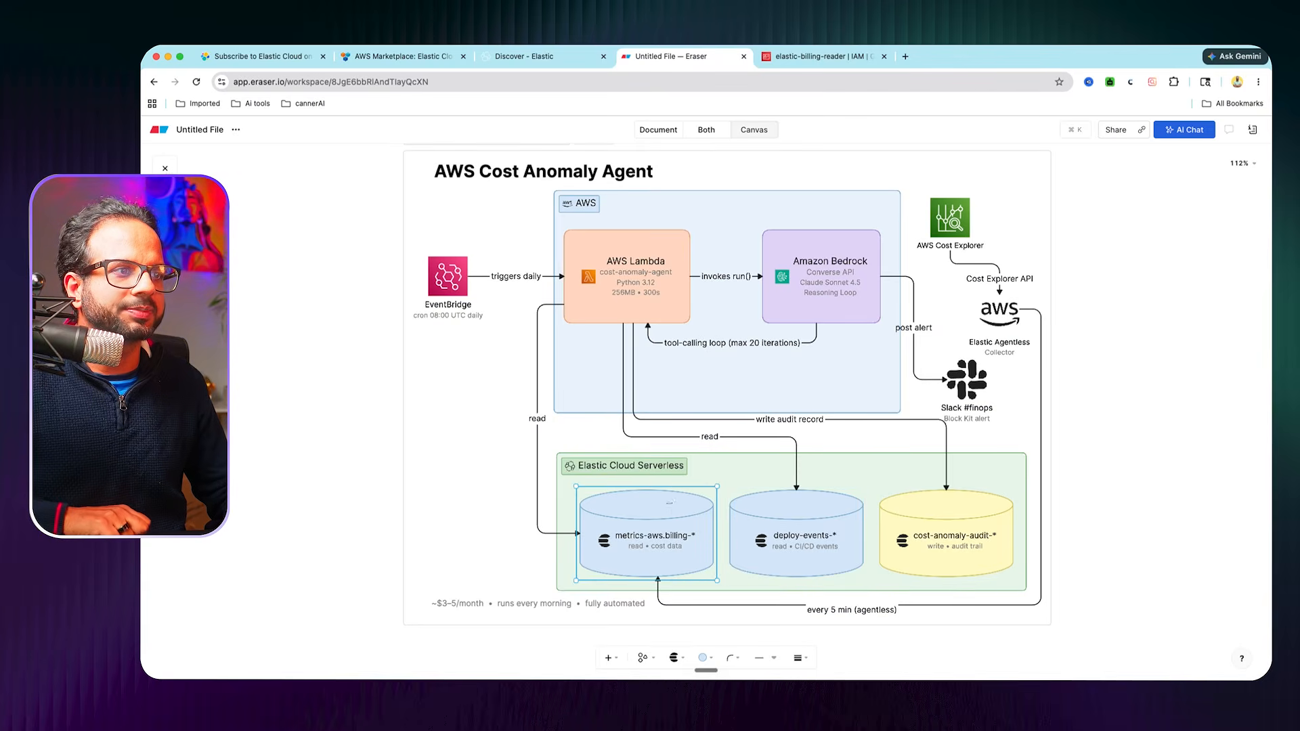
left_click(833, 315)
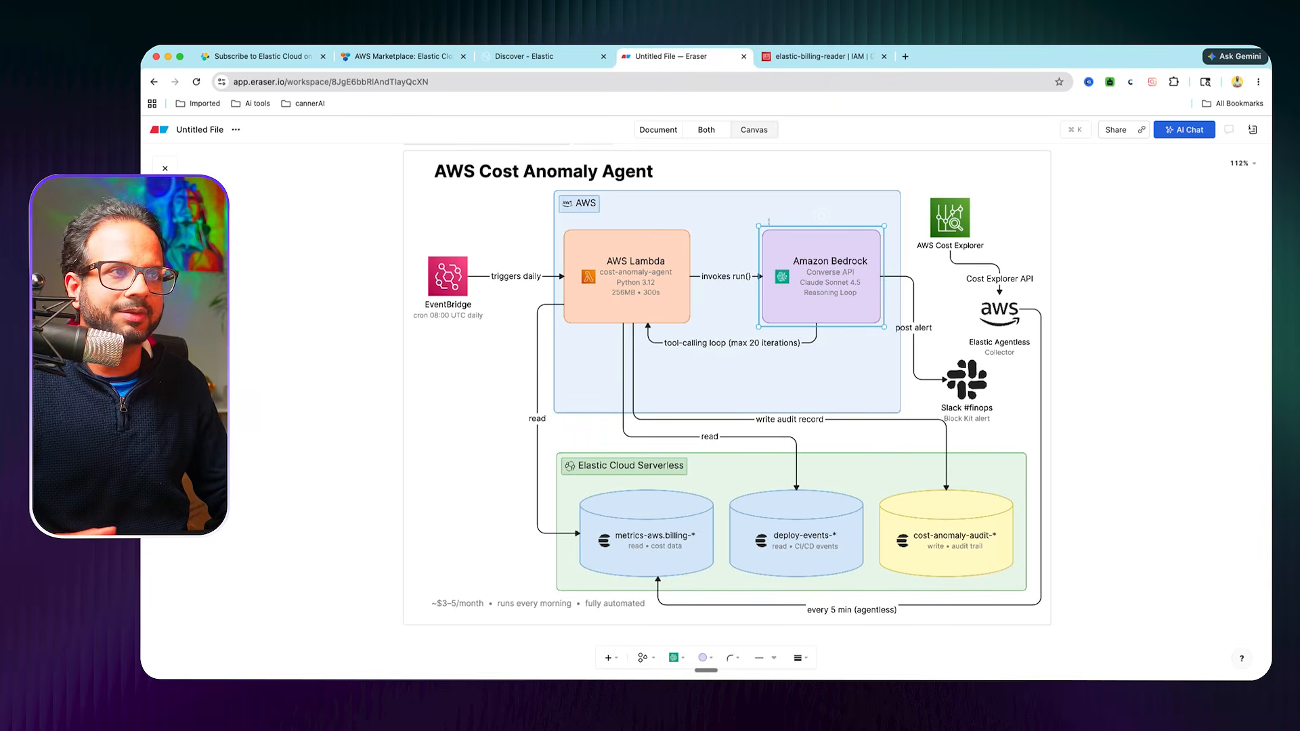
Step: Switch to the AWS console, search for "bedrock" and view the Amazon Bedrock model catalog
left_click(826, 63)
left_click(515, 134)
type("bedrock")
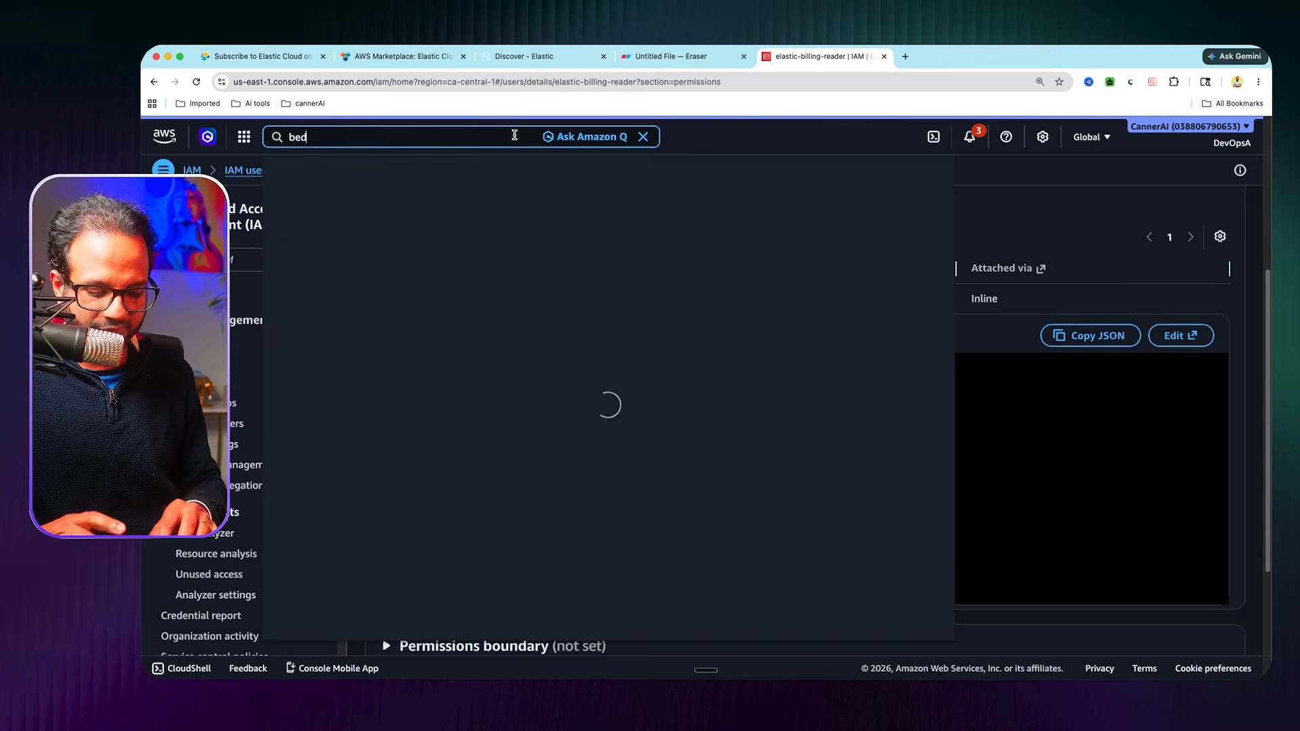
left_click(546, 218)
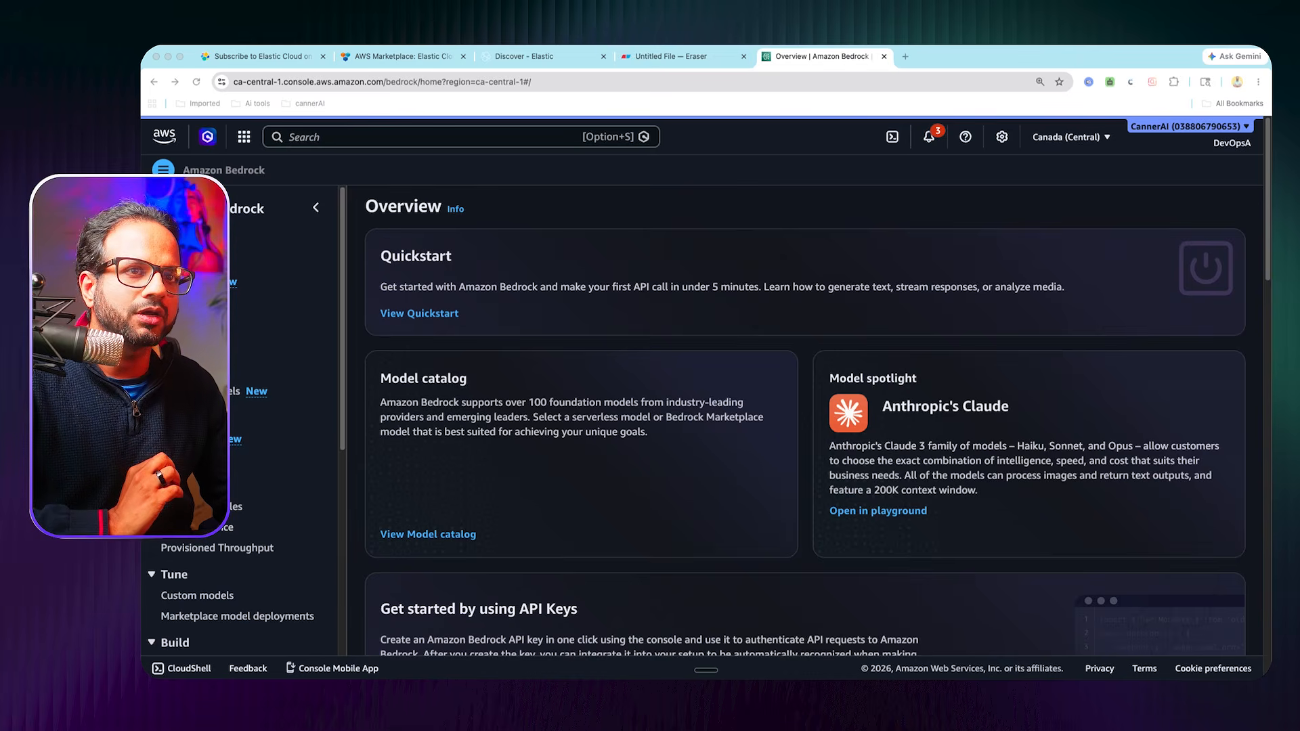
left_click(194, 303)
left_click(194, 303)
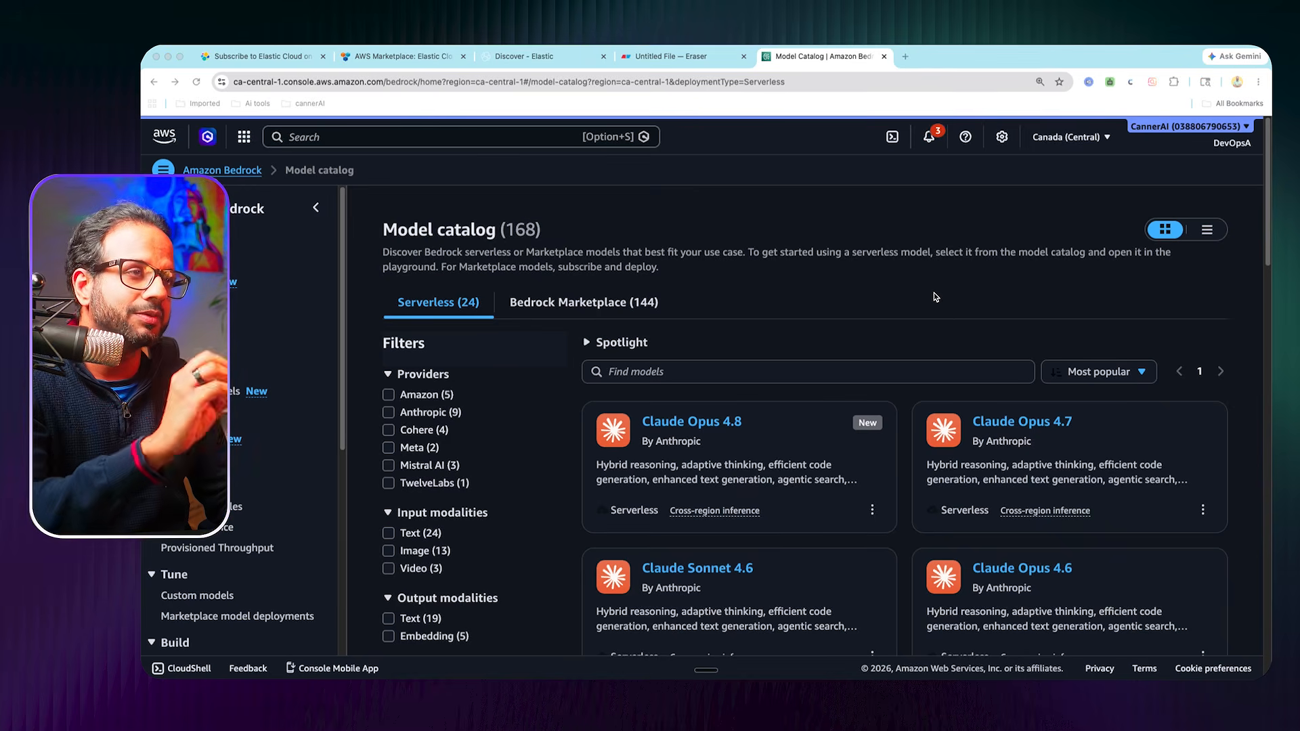
Step: In the VS Code terminal, list the us-east-1 Bedrock inference profiles containing sonnet-4-5 as a table and copy the us.anthropic profile ID
key("ctrl+Up")
mouse_move(699, 82)
left_click(785, 85)
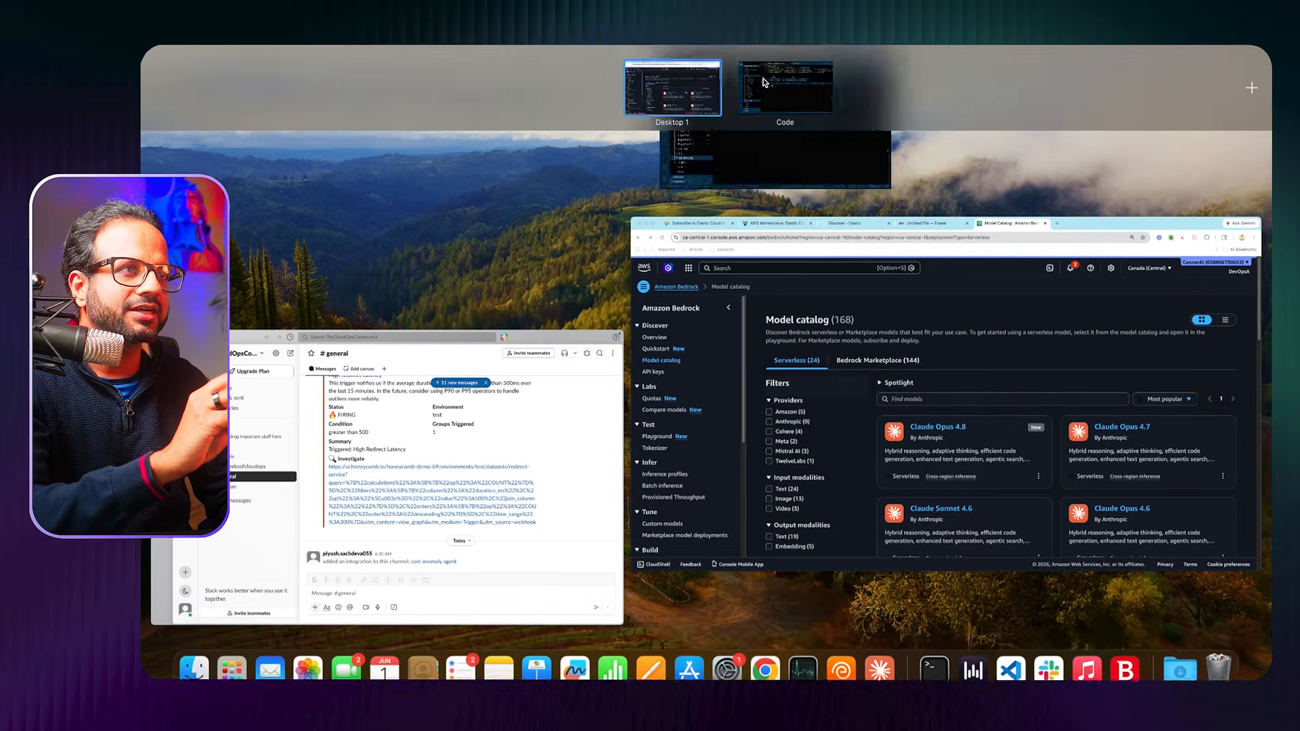
type("aws bedrock list-inference-profiles --region us-east-1 \\   --query 'inferenceProfileSummaries[?contains(inferenceProfileId,`sonnet-4-5`)].[inferenceProfileId,status]' \\   --output table")
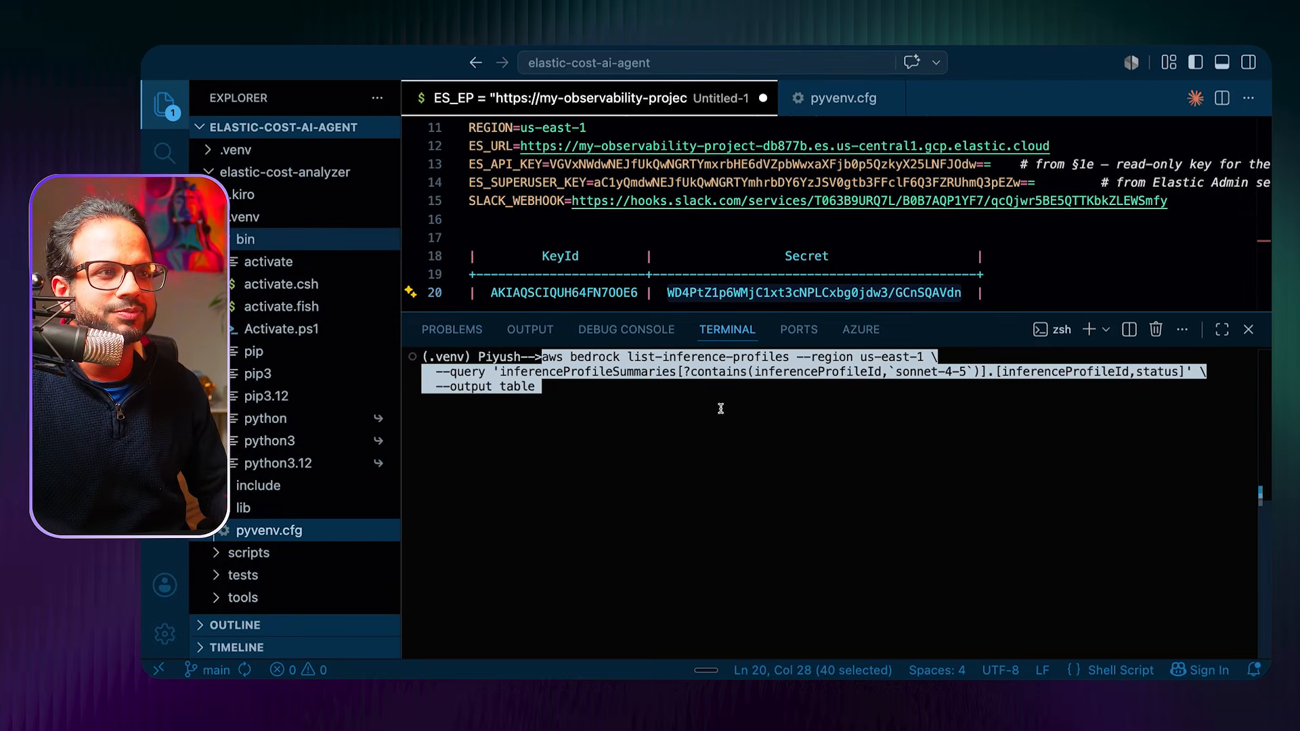
key("Return")
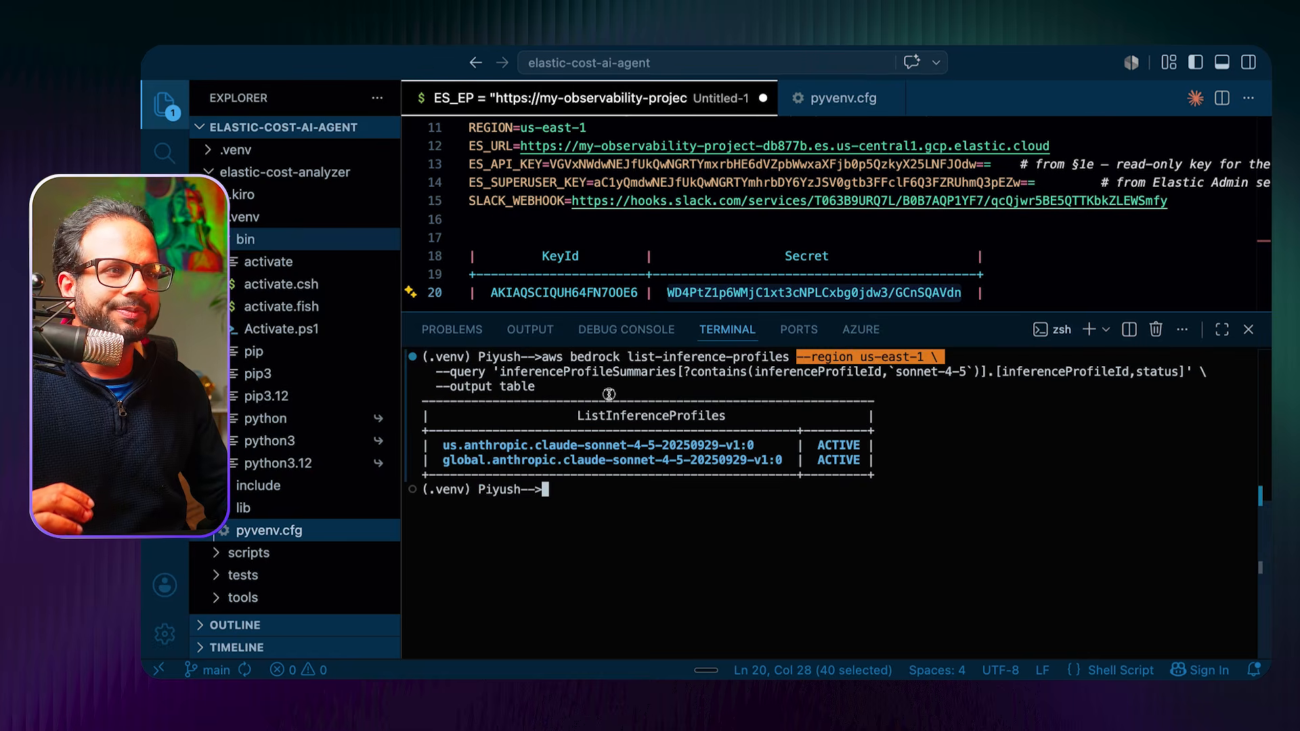
left_click_drag(443, 445, 765, 452)
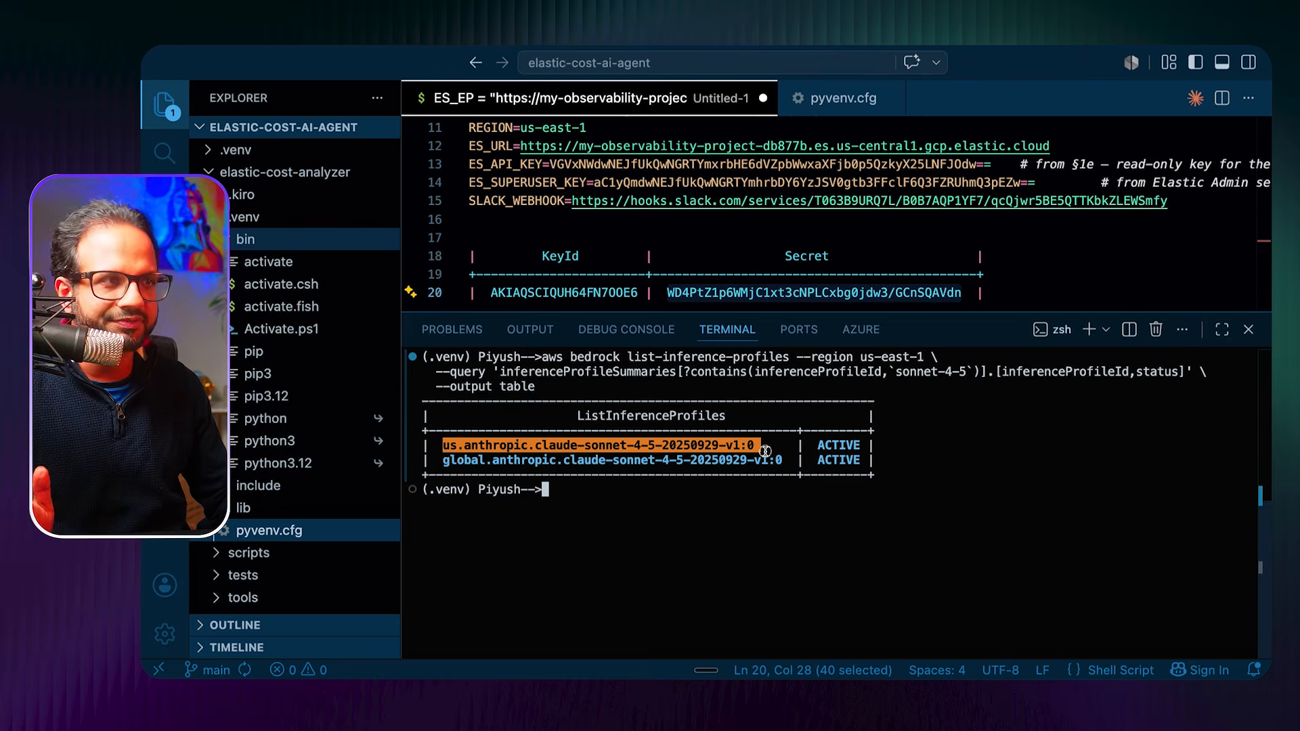
key("super+c")
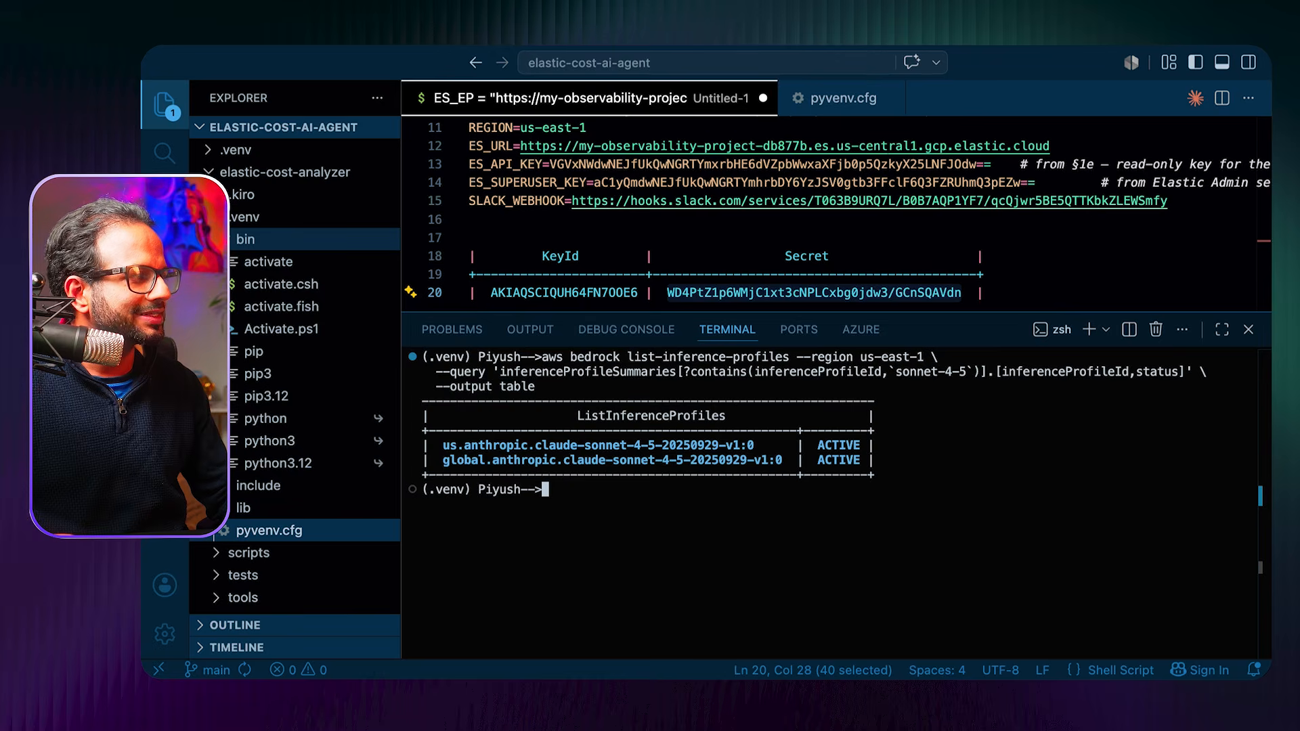
key("super+Tab")
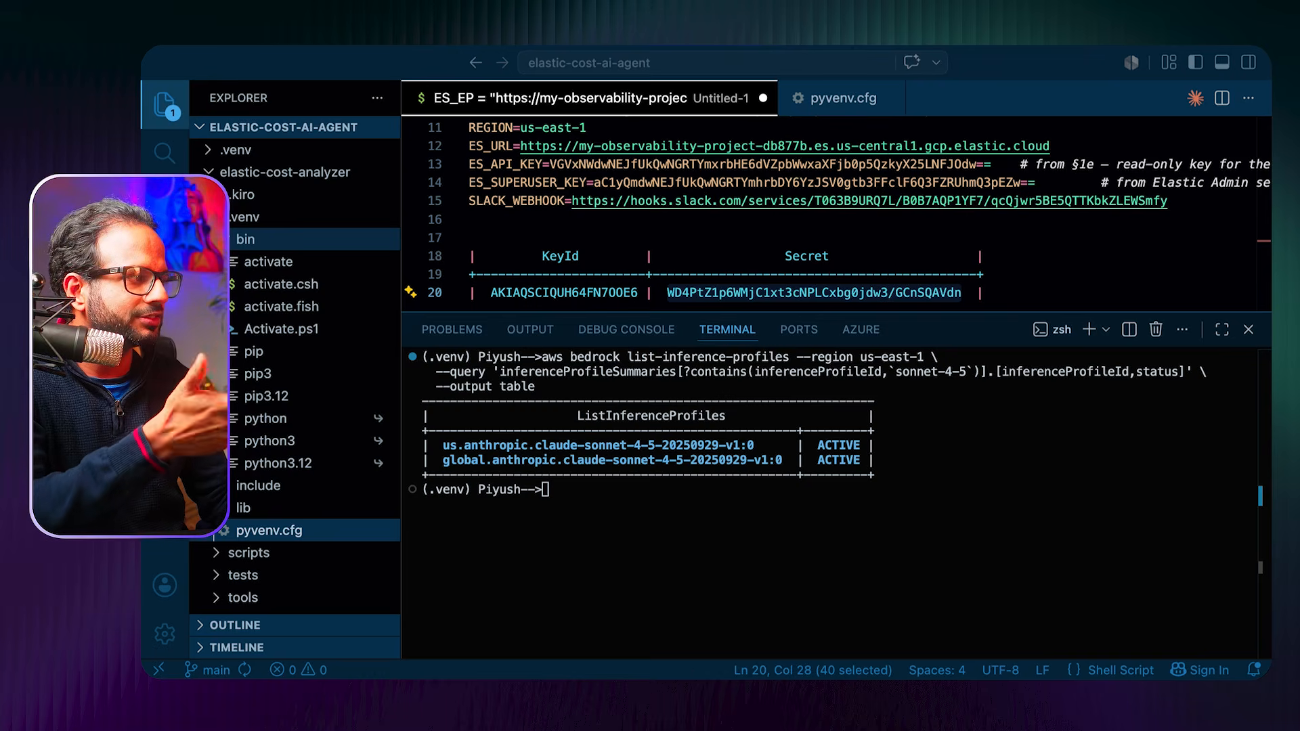
key("super+v")
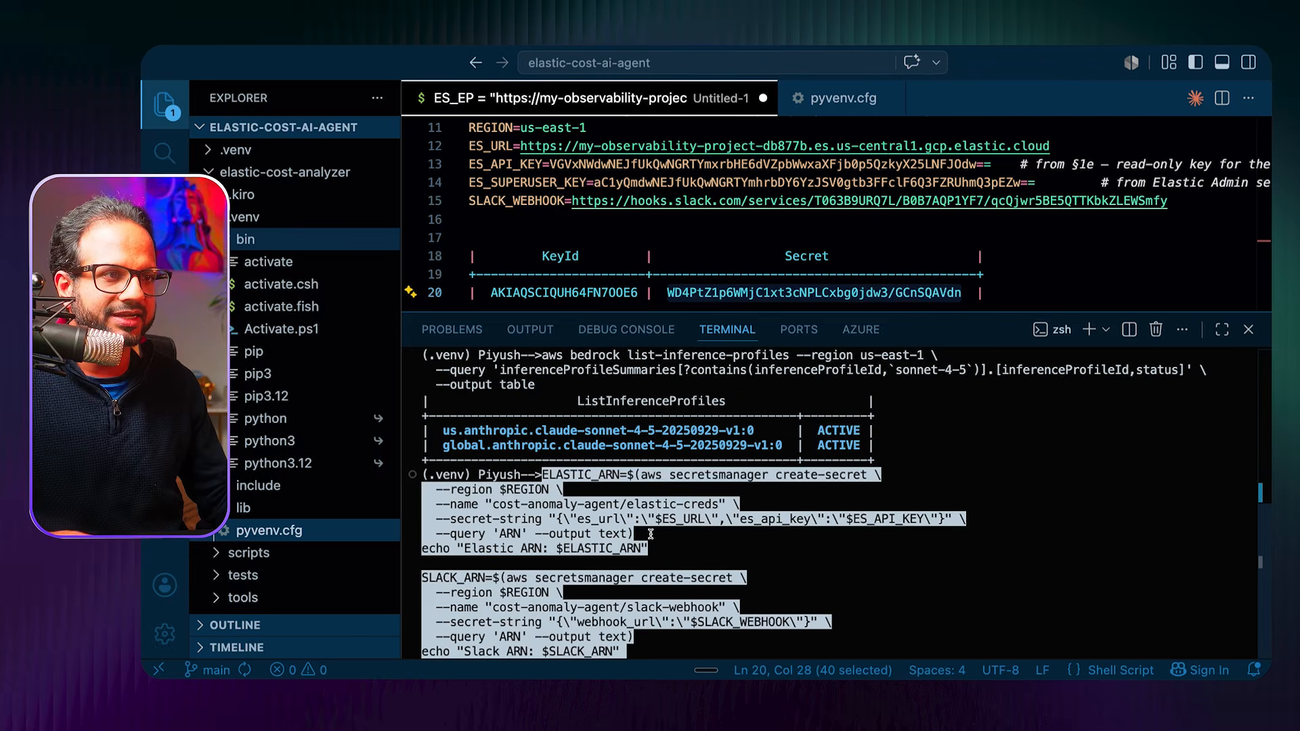
left_click_drag(641, 474, 860, 474)
left_click(791, 504)
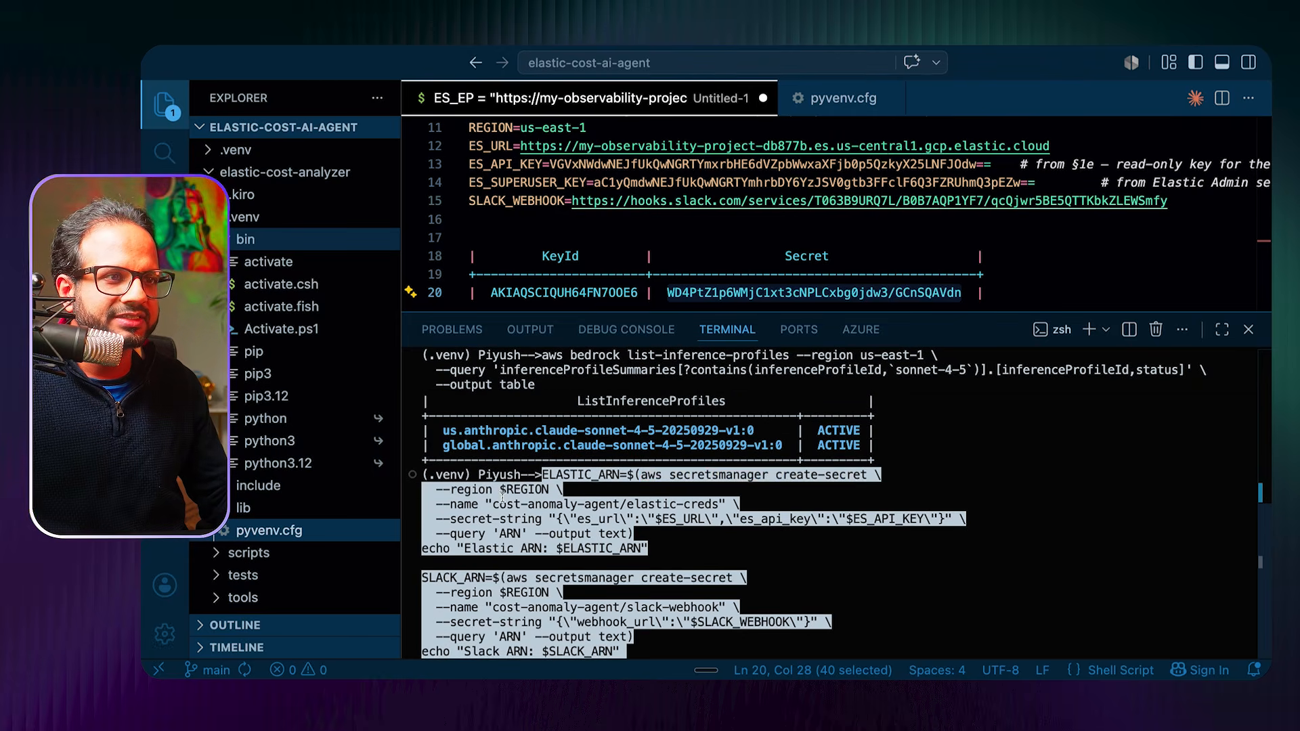
left_click_drag(499, 488, 555, 489)
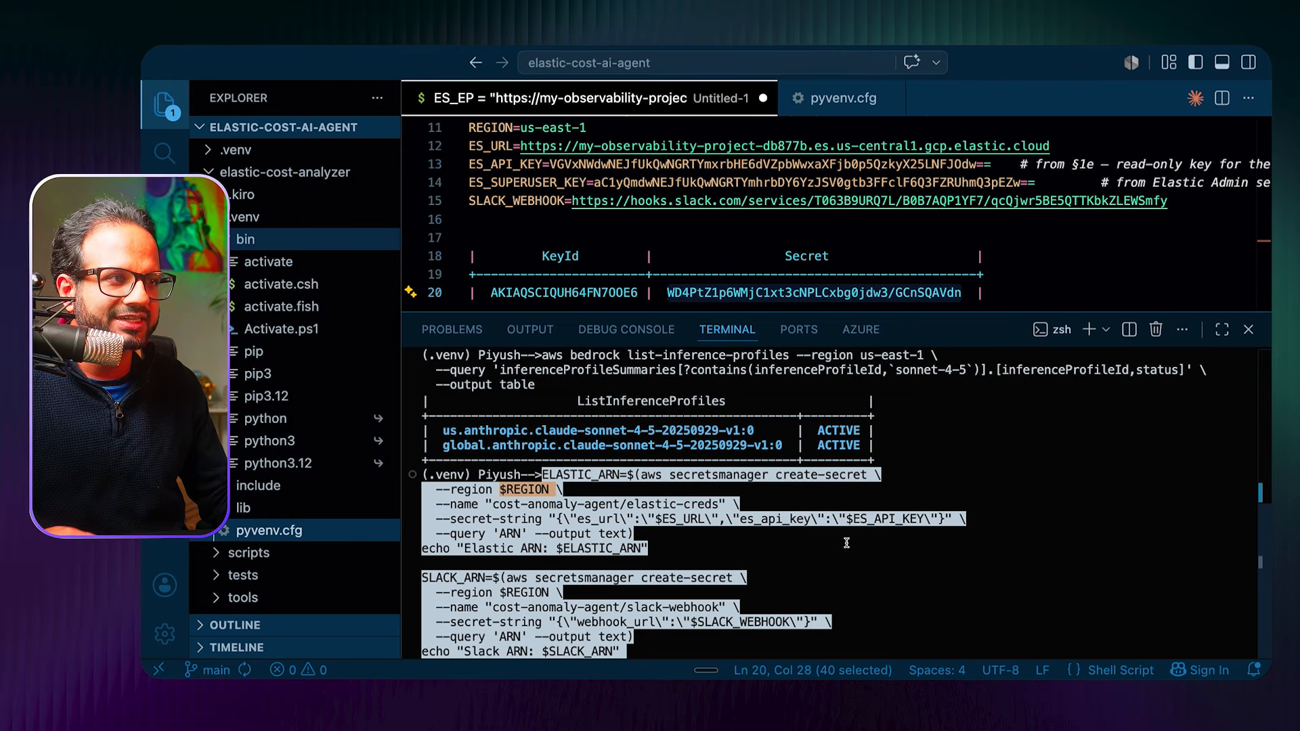
key("ctrl+c")
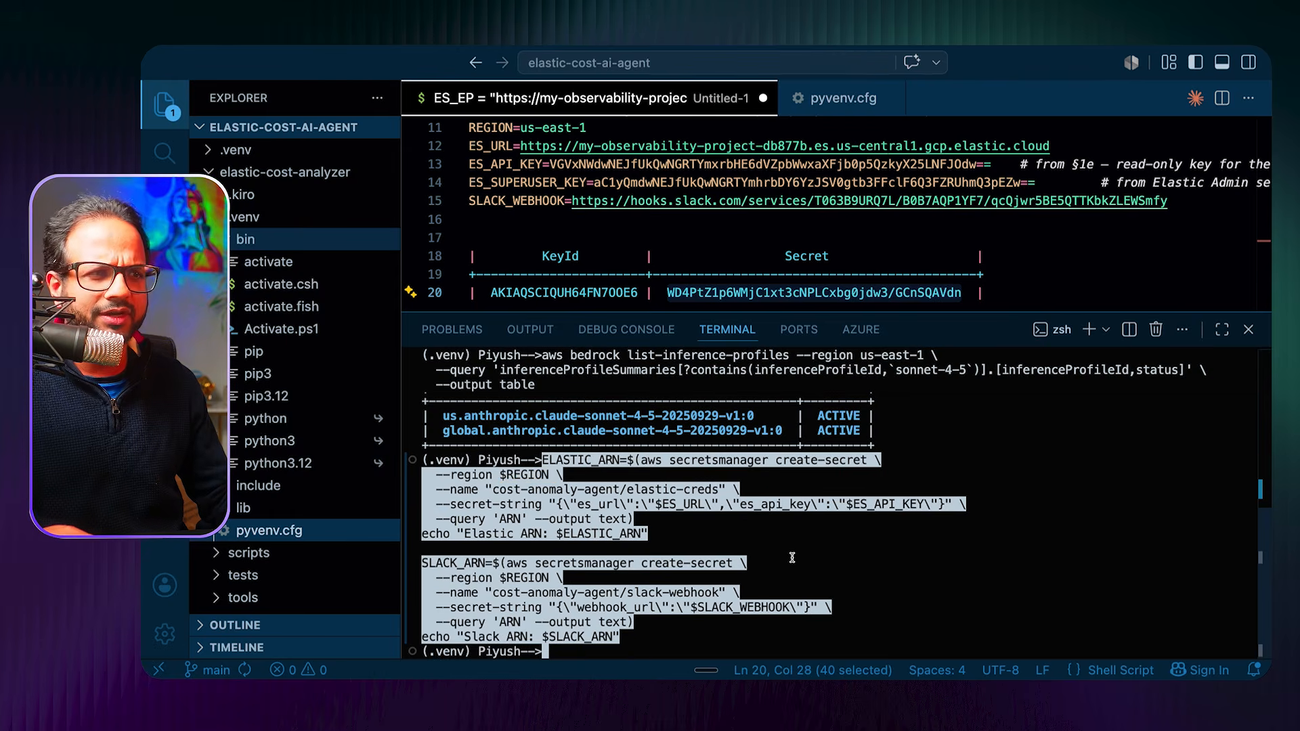
Step: Print the REGION environment variable in the terminal with echo $REGION
type("echo ")
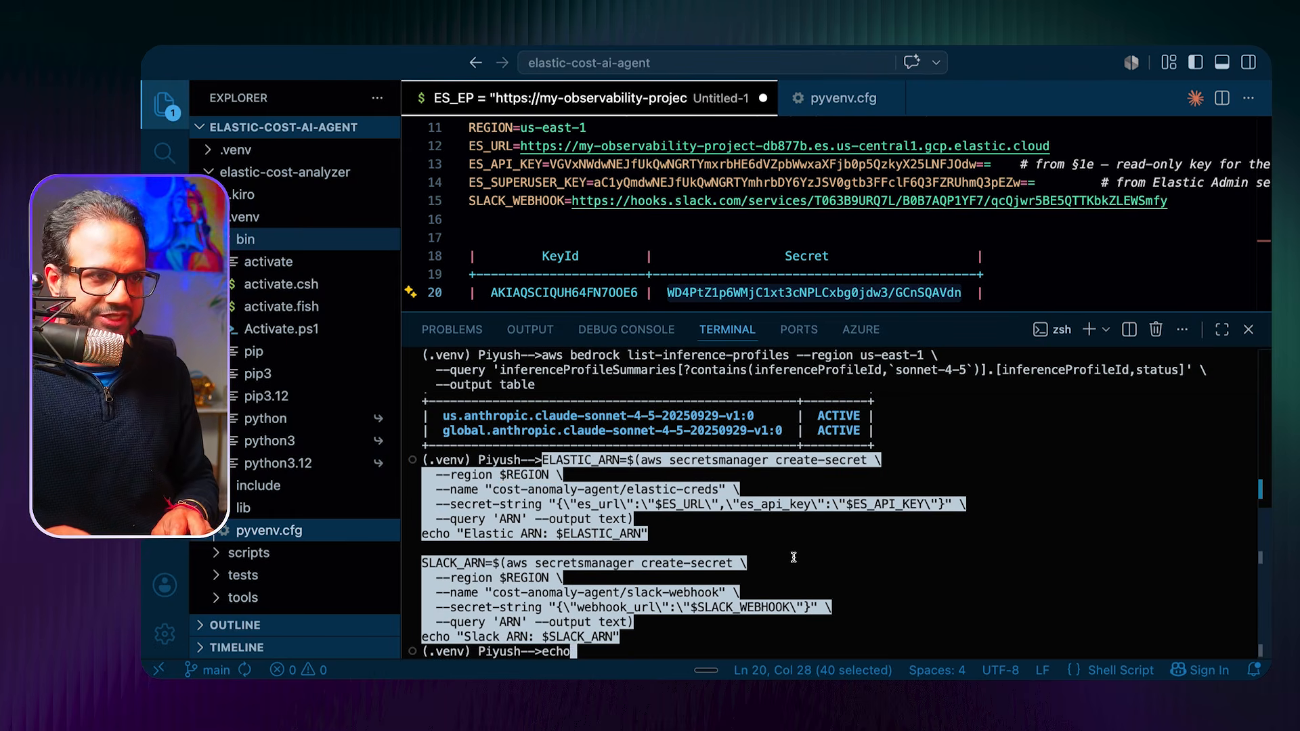
type("$REGIOn")
key("Return")
type("echo $REGION")
key("Return")
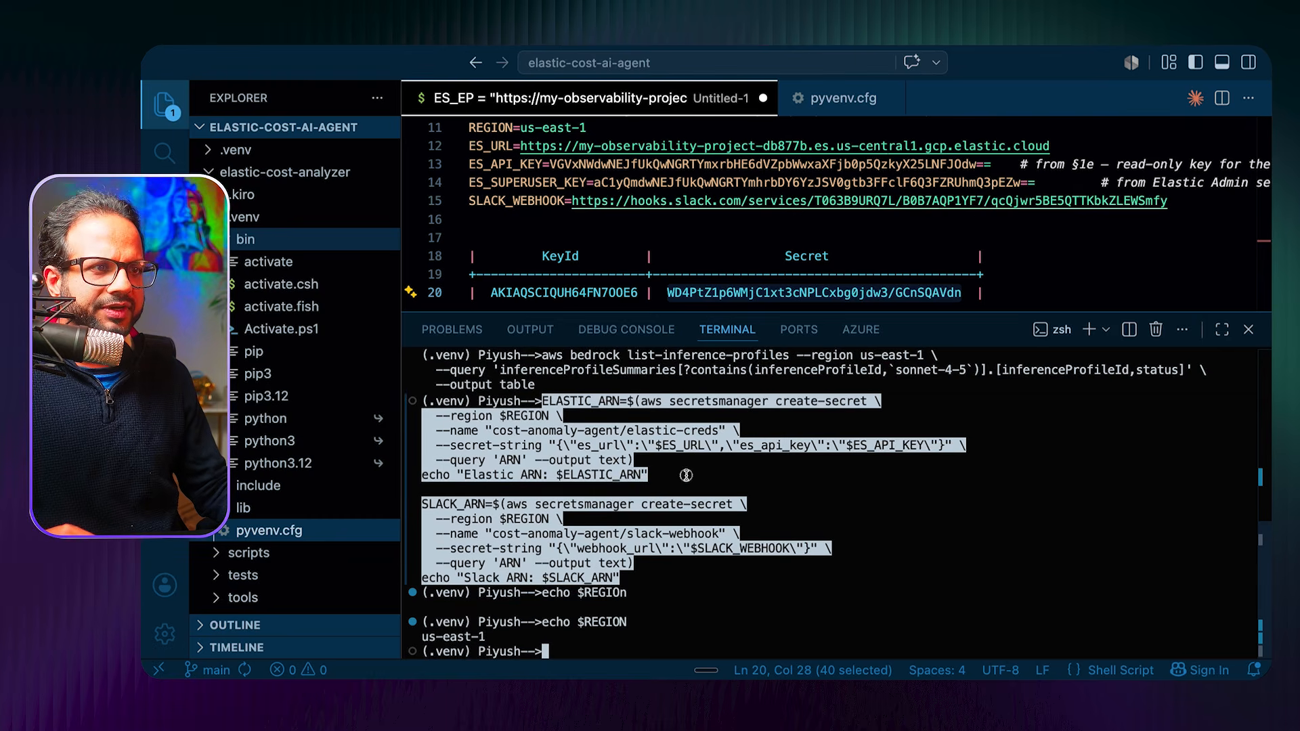
Step: Try to create the Secrets Manager secret cost-anomaly-agent/elastic-creds from $ES_URL and $ES_API_KEY, storing its ARN in ELASTIC_ARN
key("super+v")
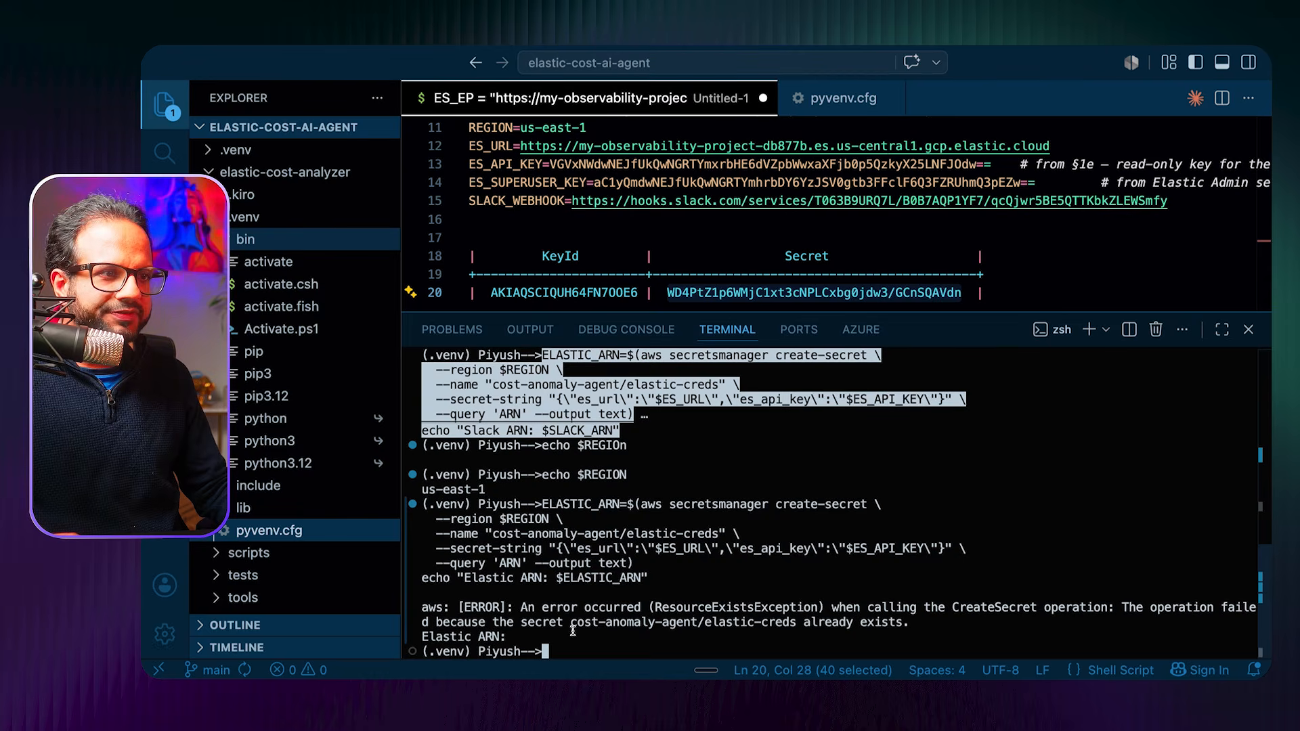
left_click_drag(570, 622, 891, 623)
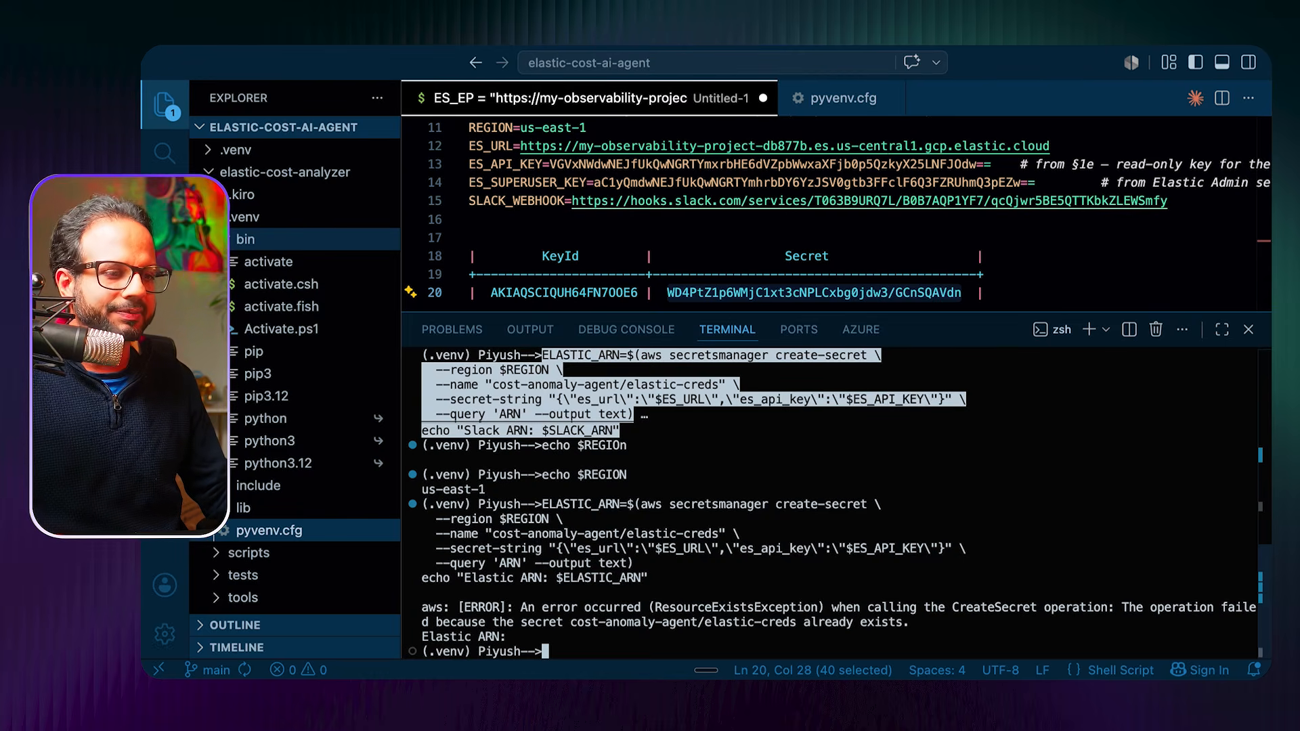
key("super+Tab")
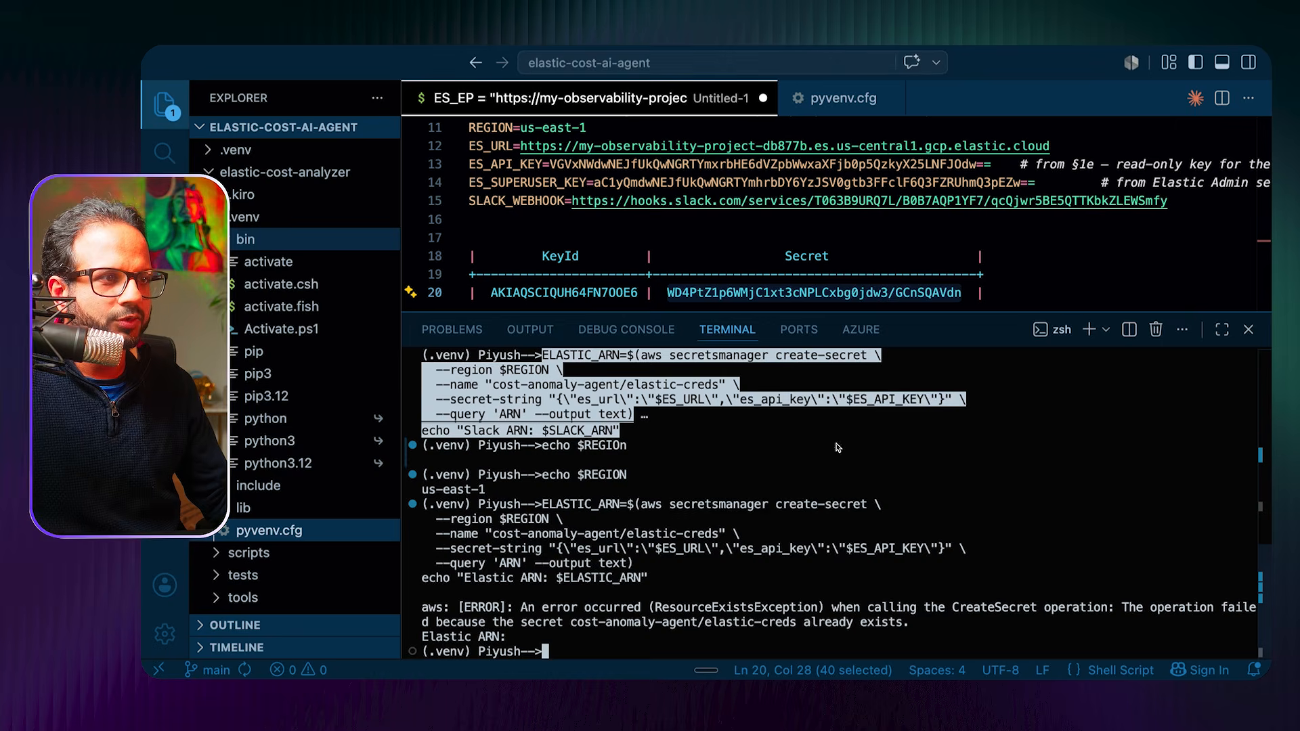
key("super+k")
key("super+v")
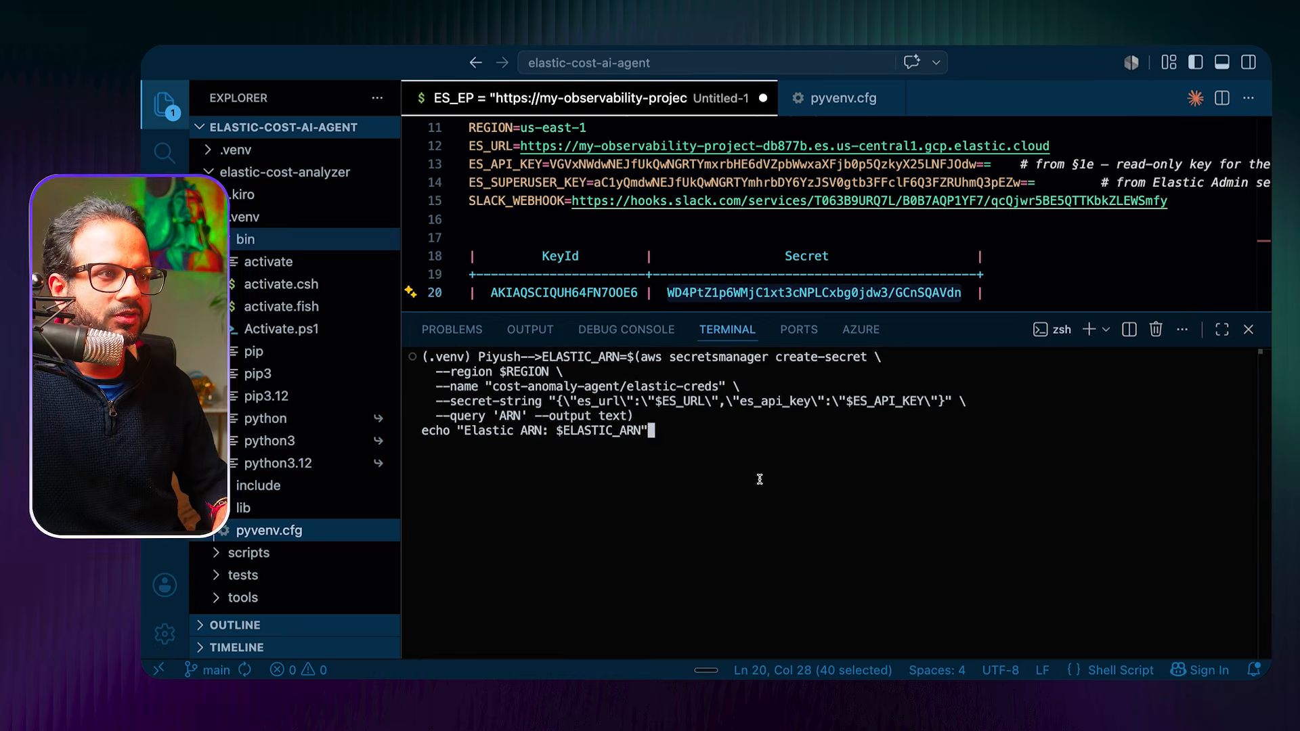
key("Return")
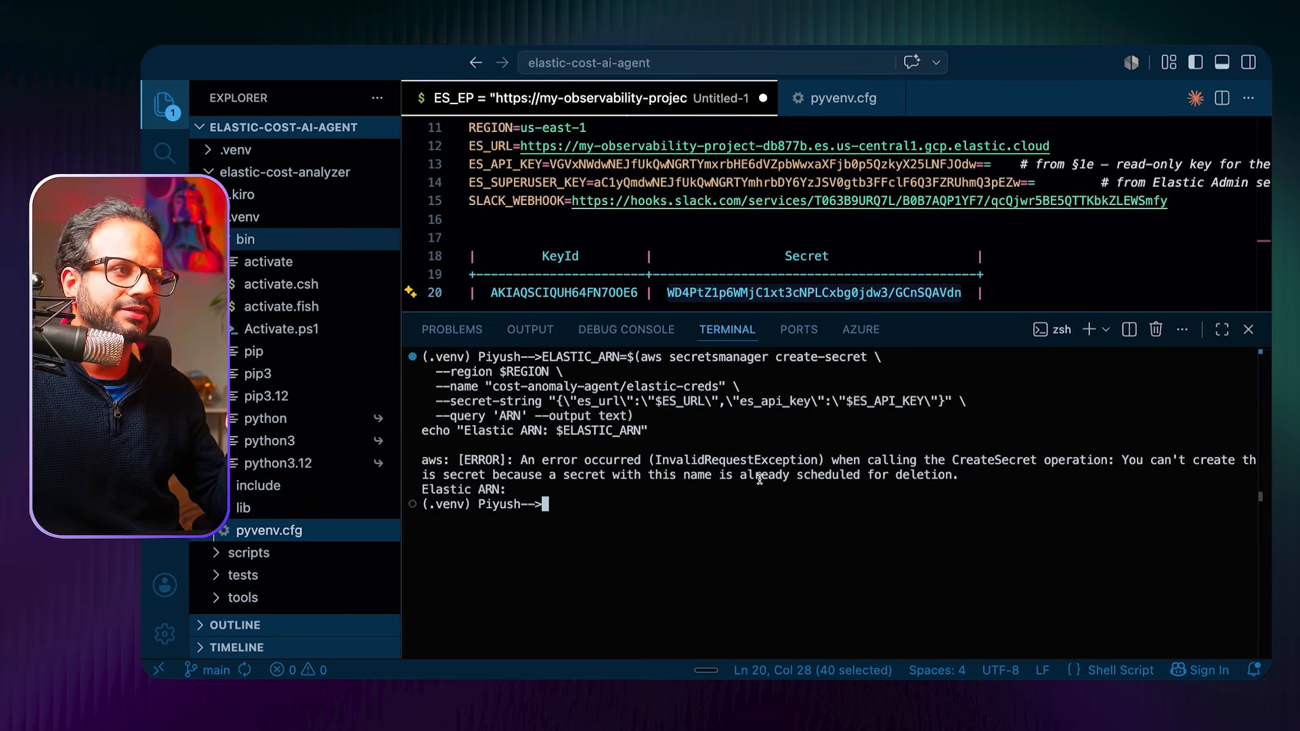
Step: Rerun the Elastic create-secret command with the secret name changed to cost-anomaly-agent/elastic-creds-1
key("Up")
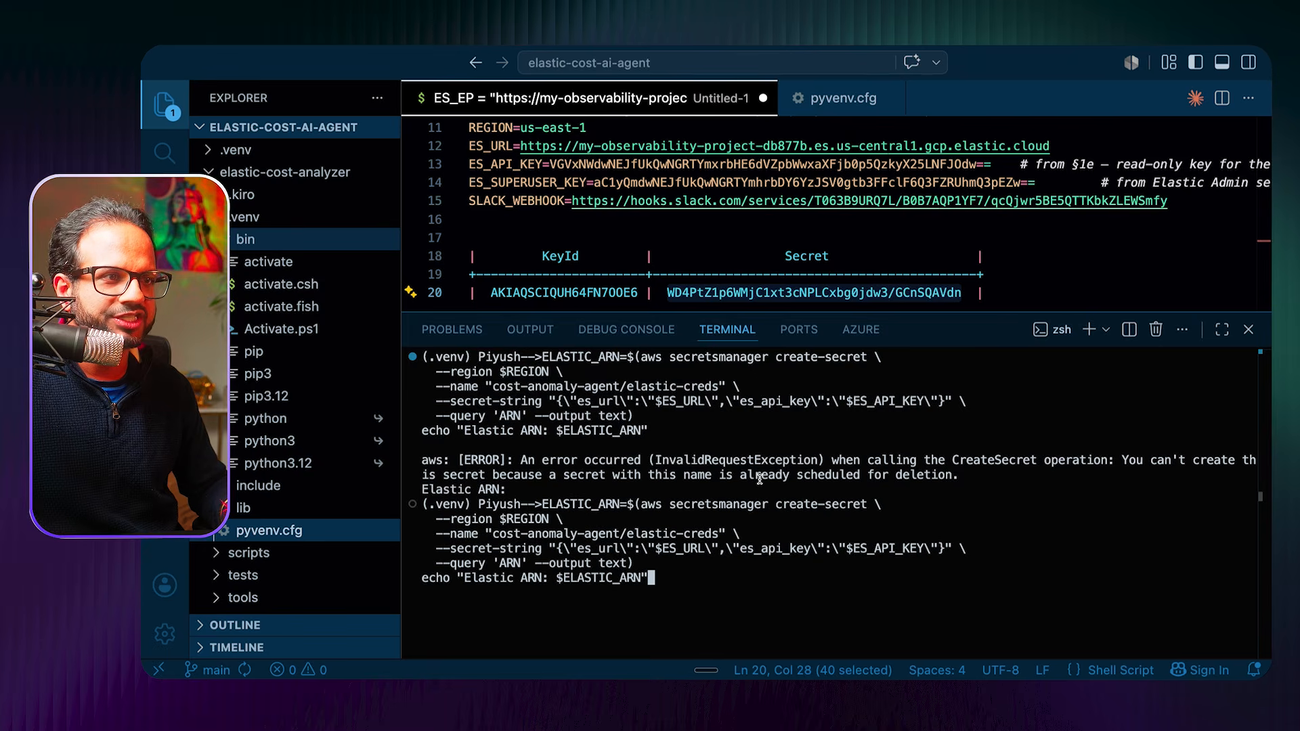
key("alt+Left")
key("alt+Left")
key("alt+Left")
key("alt+Left")
key("alt+Left")
key("alt+Left")
key("Left")
key("Left")
key("Left")
key("Left")
key("Left")
key("Left")
key("Left")
key("Left")
key("Left")
key("Left")
key("Left")
key("Left")
key("Left")
key("Left")
key("Left")
key("Left")
key("Left")
key("Left")
key("Left")
key("Left")
key("Left")
key("Left")
key("Left")
key("Left")
key("Left")
key("Left")
key("Up")
key("Up")
key("alt+Right")
key("alt+Right")
key("alt+Right")
key("alt+Right")
key("alt+Right")
key("alt+Right")
type("-1")
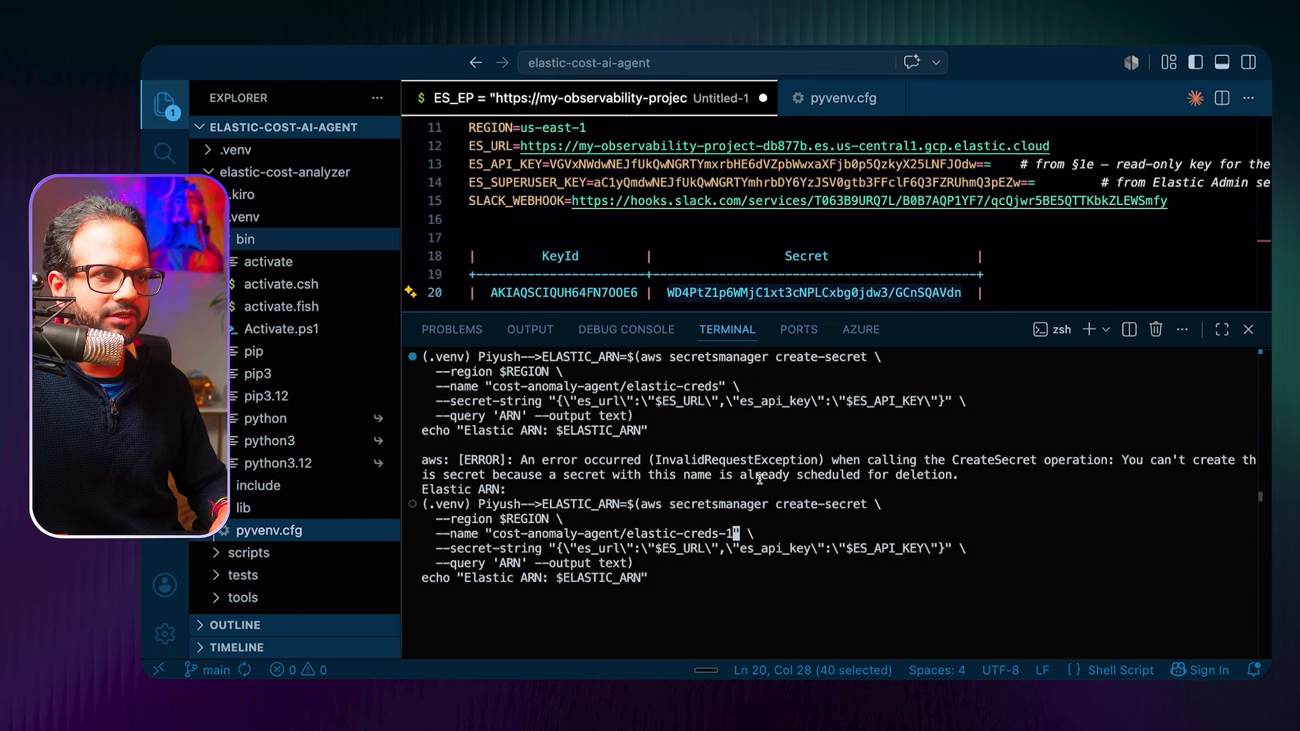
key("Return")
Step: Print the stored secret ARN in the terminal with echo $ELASTIC_ARN
key("Up")
key("Up")
key("Up")
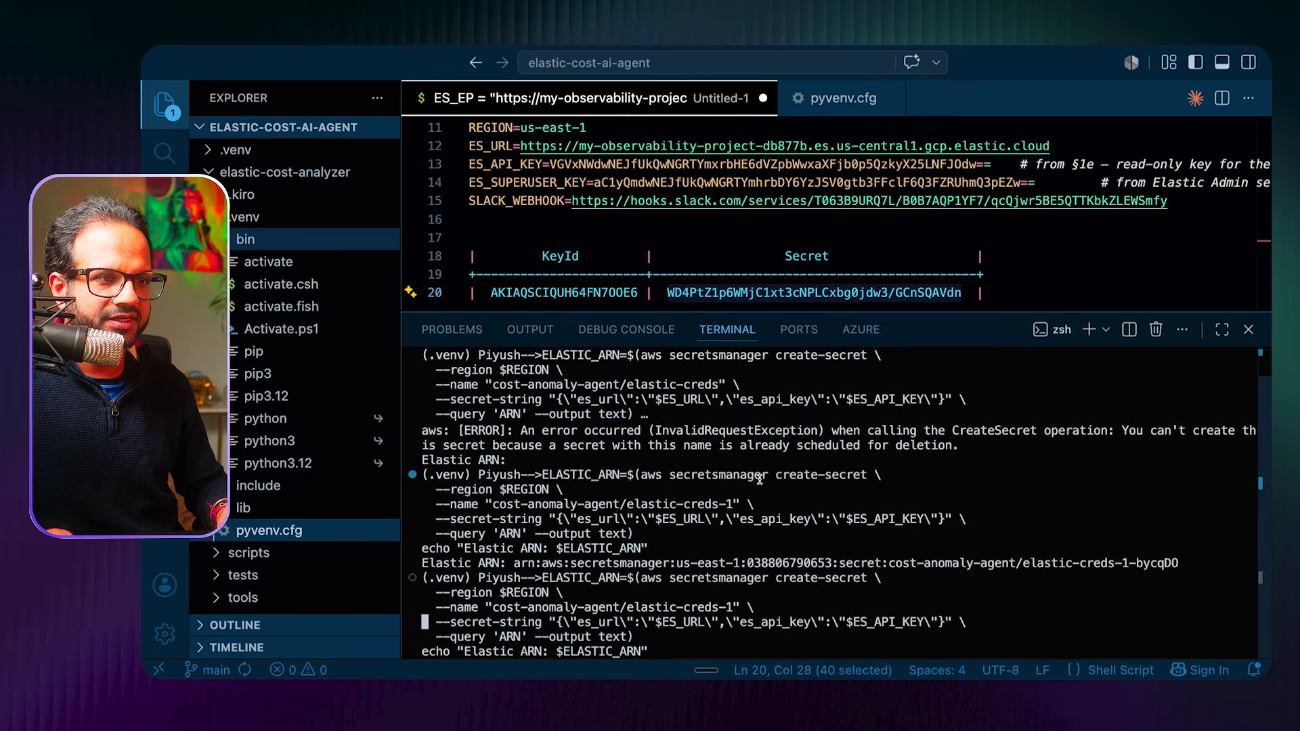
key("ctrl+c")
type("echo $ELASTIC_ARN")
key("Return")
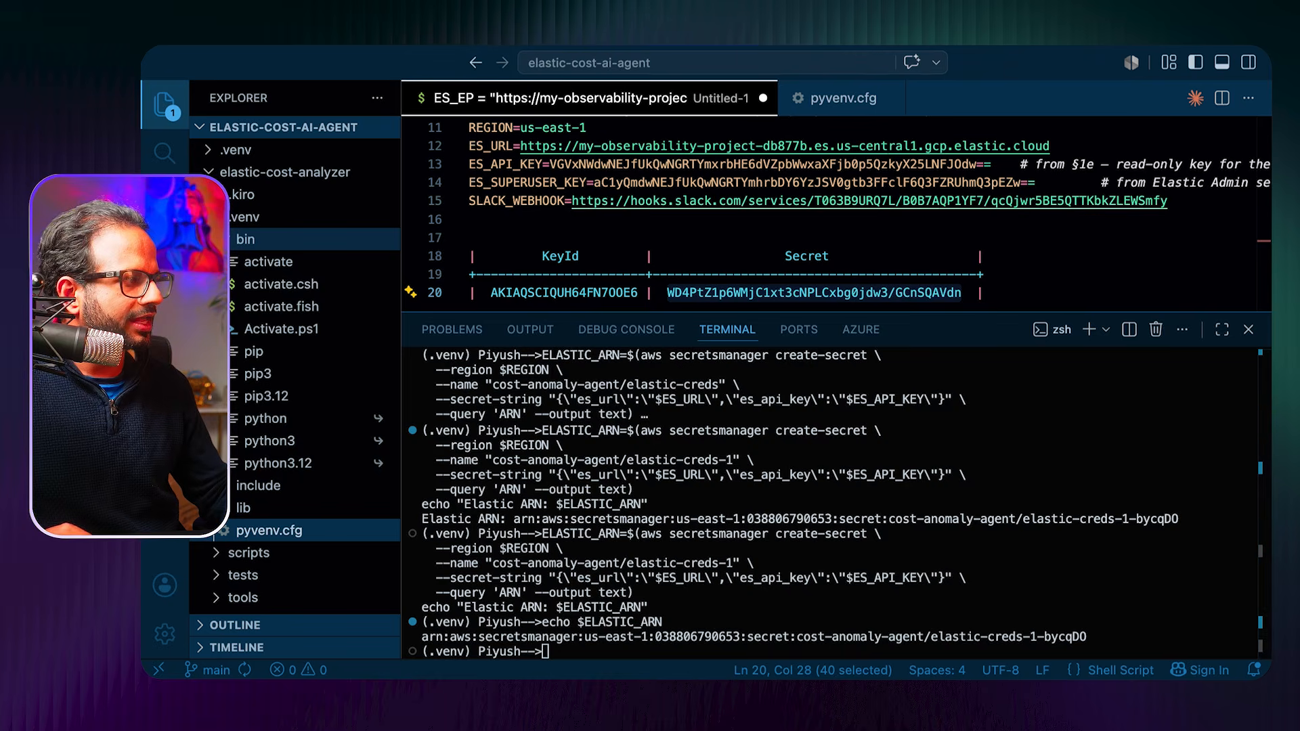
Step: Create the Slack webhook secret as cost-anomaly-agent/slack-webhook-1 from $SLACK_WEBHOOK, storing its ARN in SLACK_ARN
left_click(990, 537)
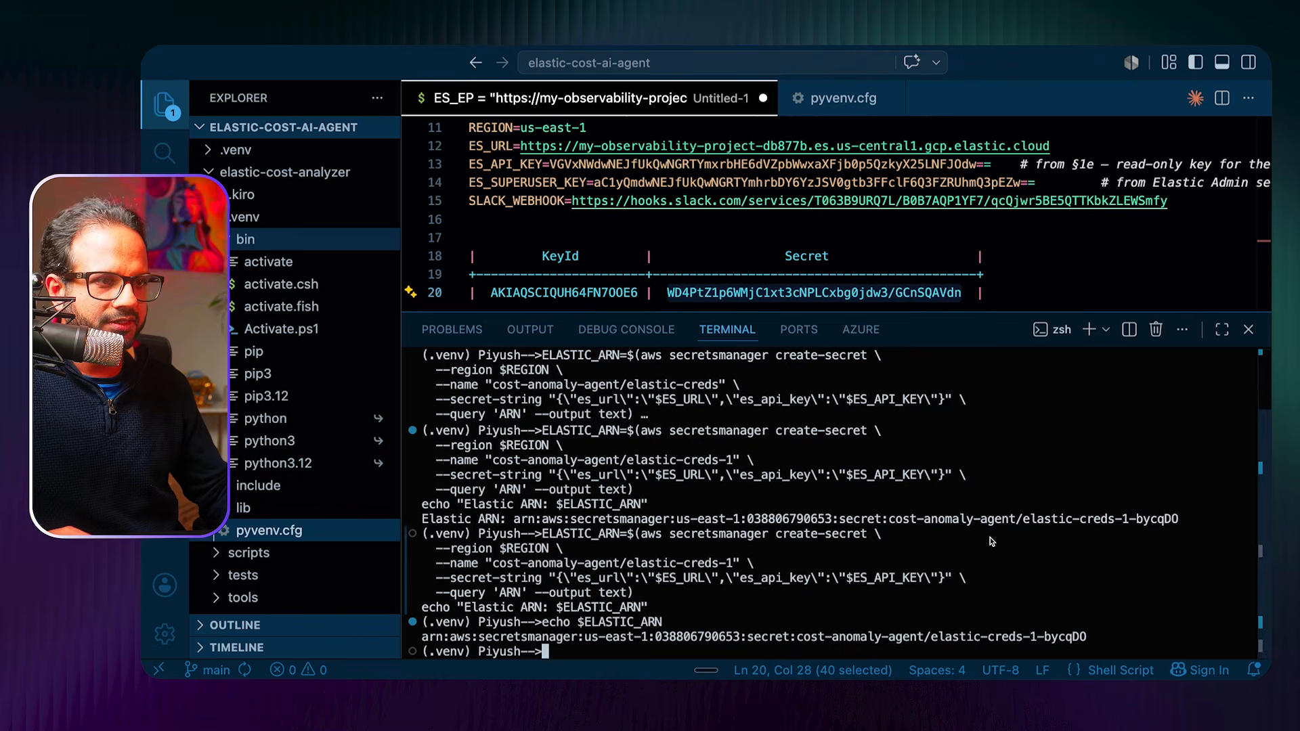
key("super+v")
key("Right")
key("Right")
key("Right")
key("Right")
key("Right")
key("Right")
key("Right")
key("Right")
type("-1")
key("Return")
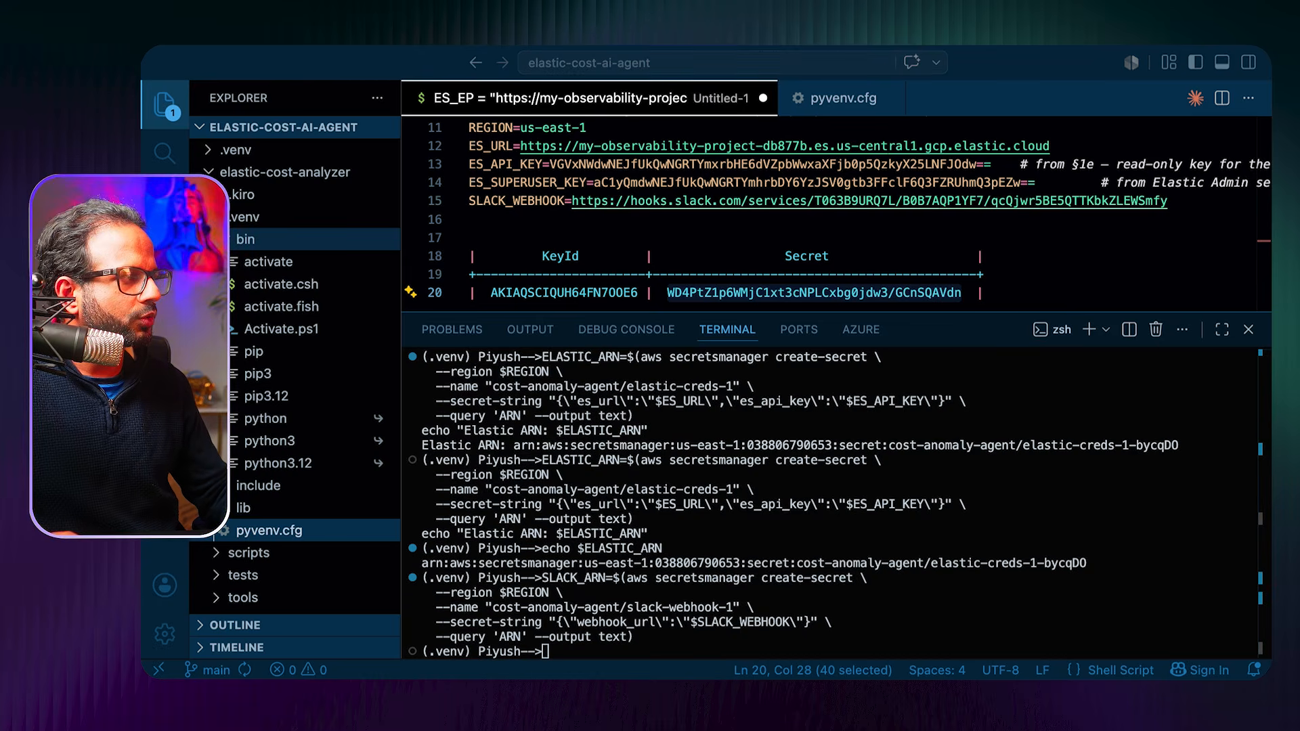
Step: Clear the terminal and create the IAM role cost-anomaly-agent-lambda-role with a trust policy allowing lambda.amazonaws.com to perform sts:AssumeRole
left_click(1227, 459)
type("clear")
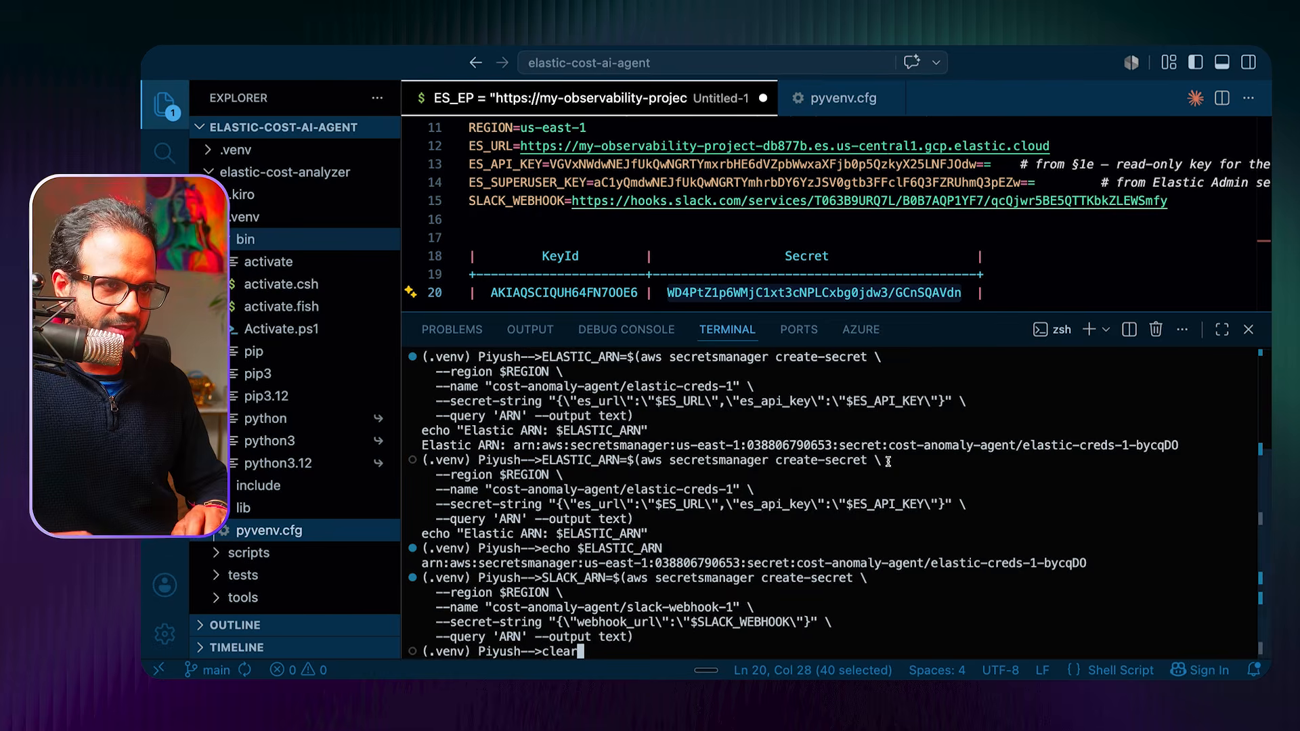
key("Return")
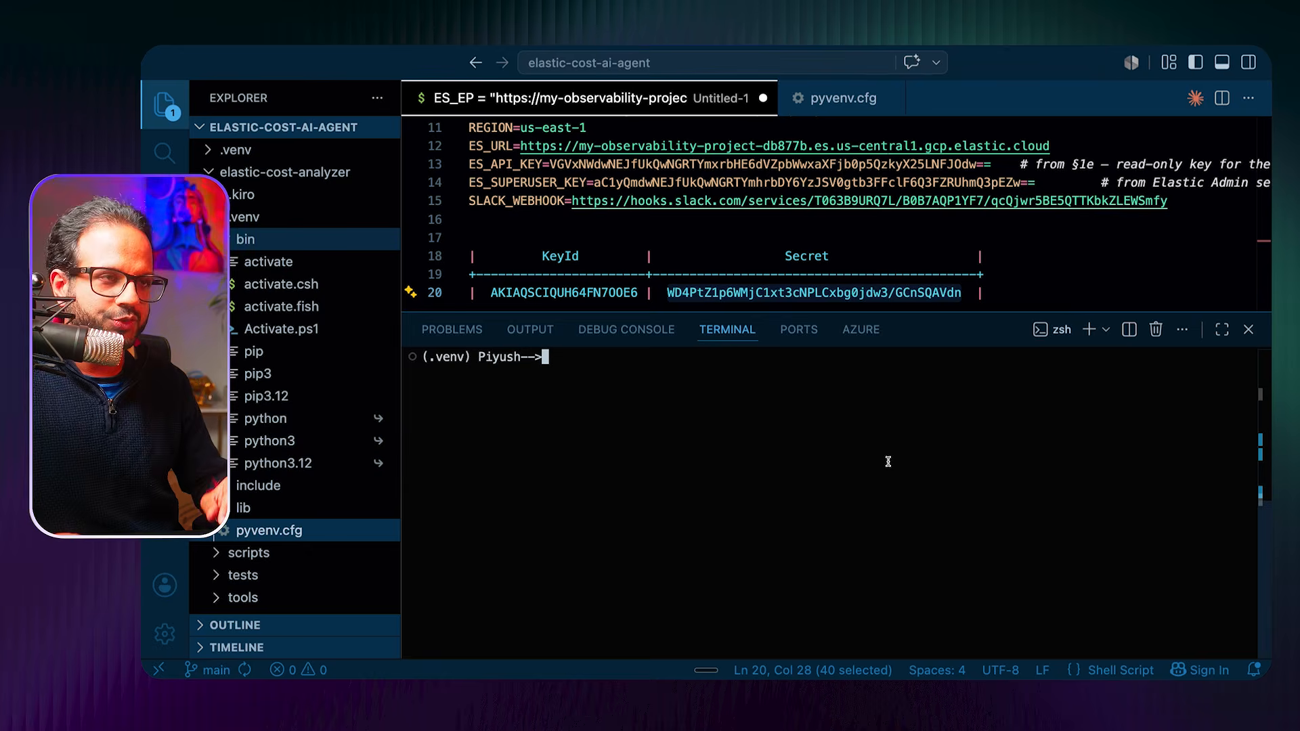
key("super+v")
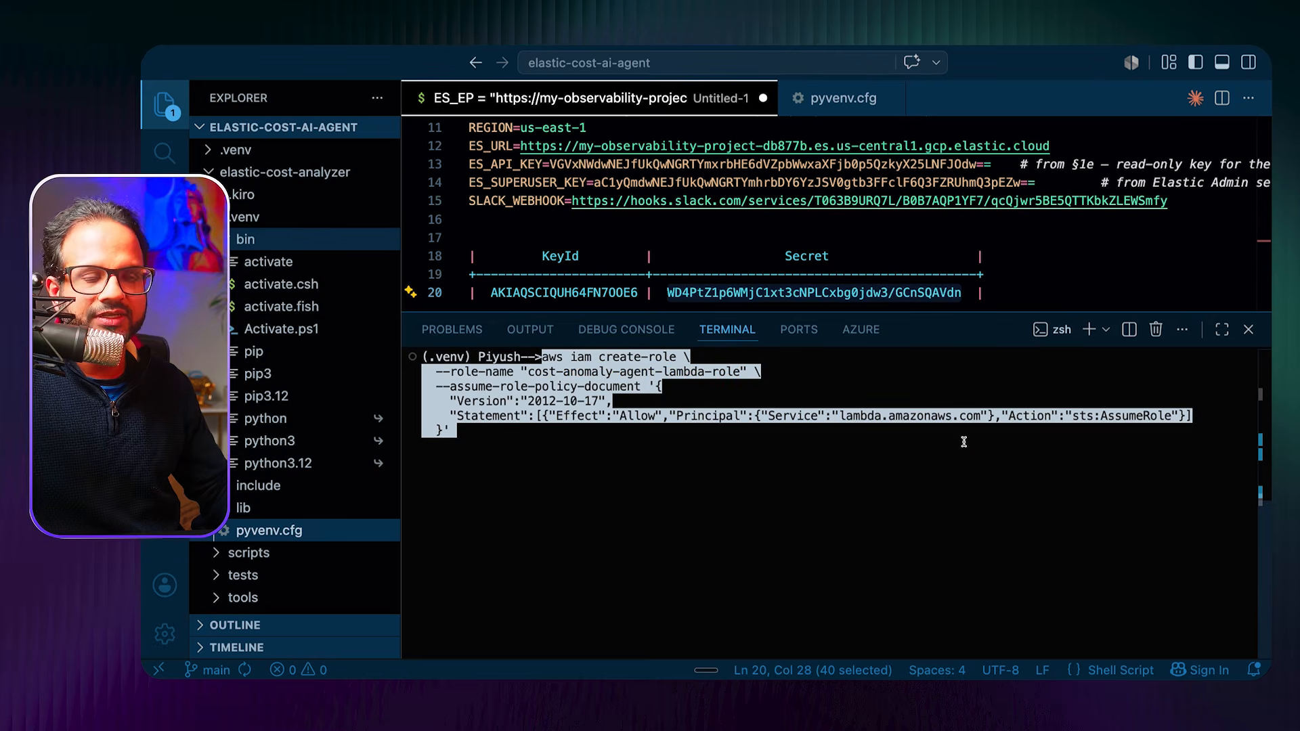
key("Return")
scroll(873, 584, "up", 5)
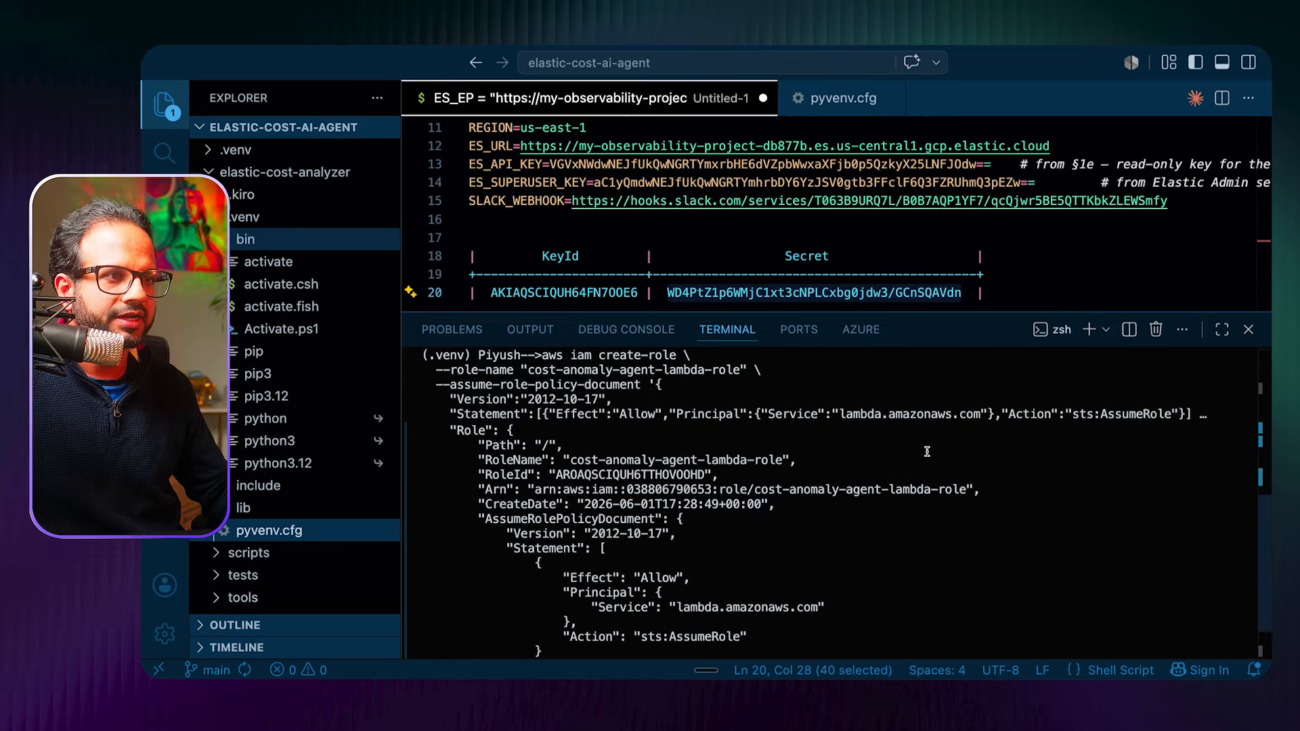
scroll(873, 583, "down", 5)
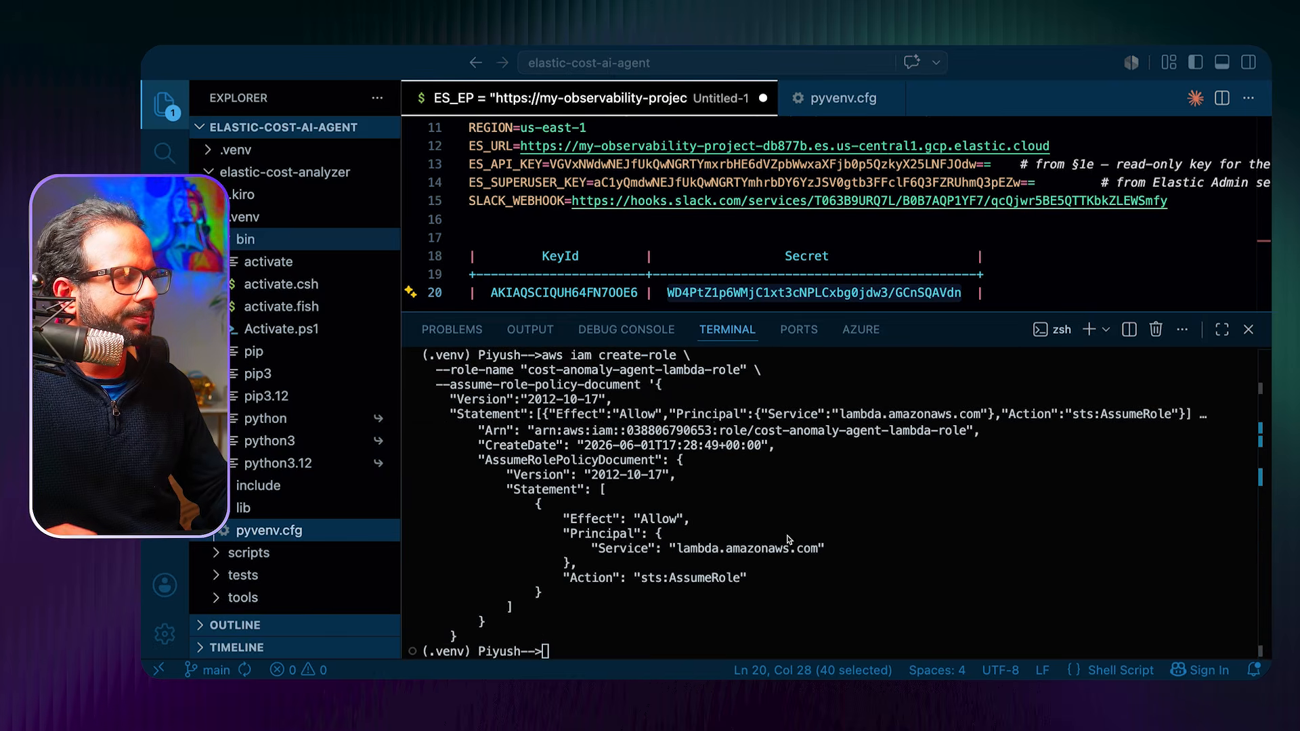
Step: Attach the AWSLambdaBasicExecutionRole managed policy to cost-anomaly-agent-lambda-role
key("super+k")
key("super+v")
key("Return")
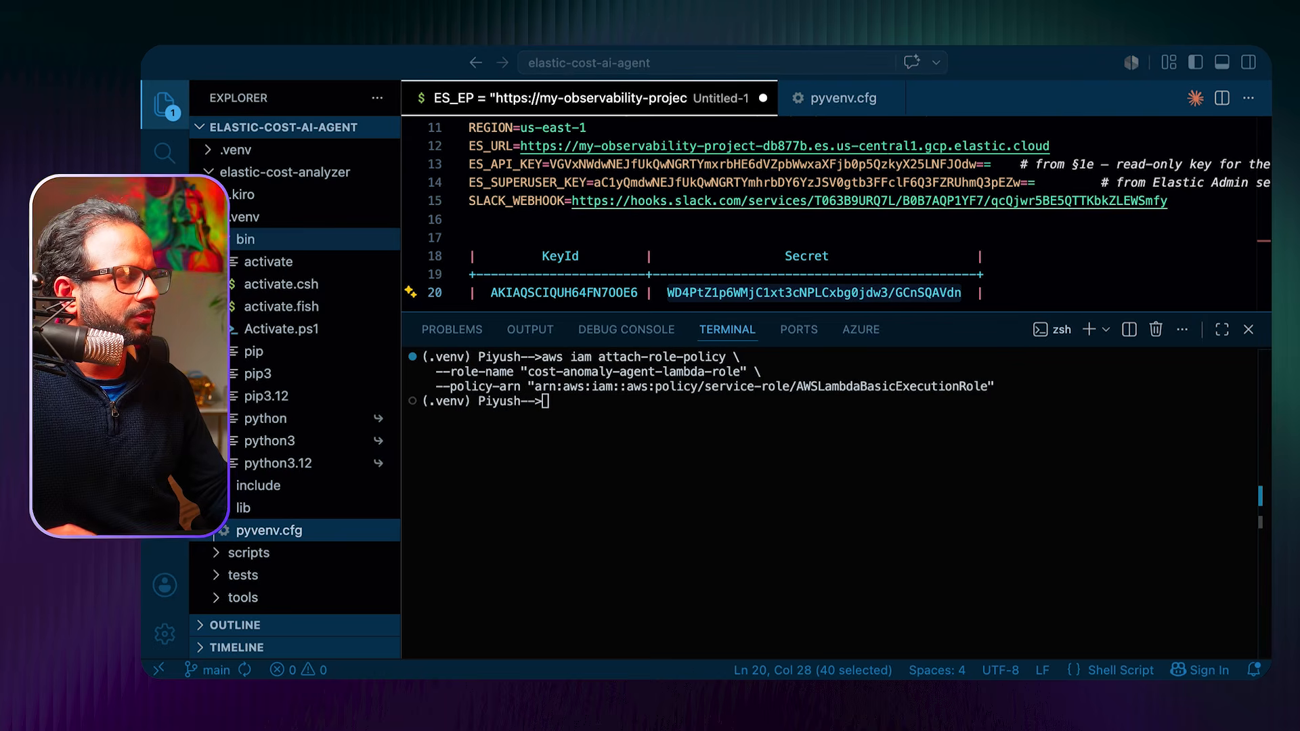
Step: Try to add the cost-anomaly-agent-inline policy as an escaped JSON string covering Bedrock invocation, AWS Marketplace subscriptions and Secrets Manager reads
key("super+v")
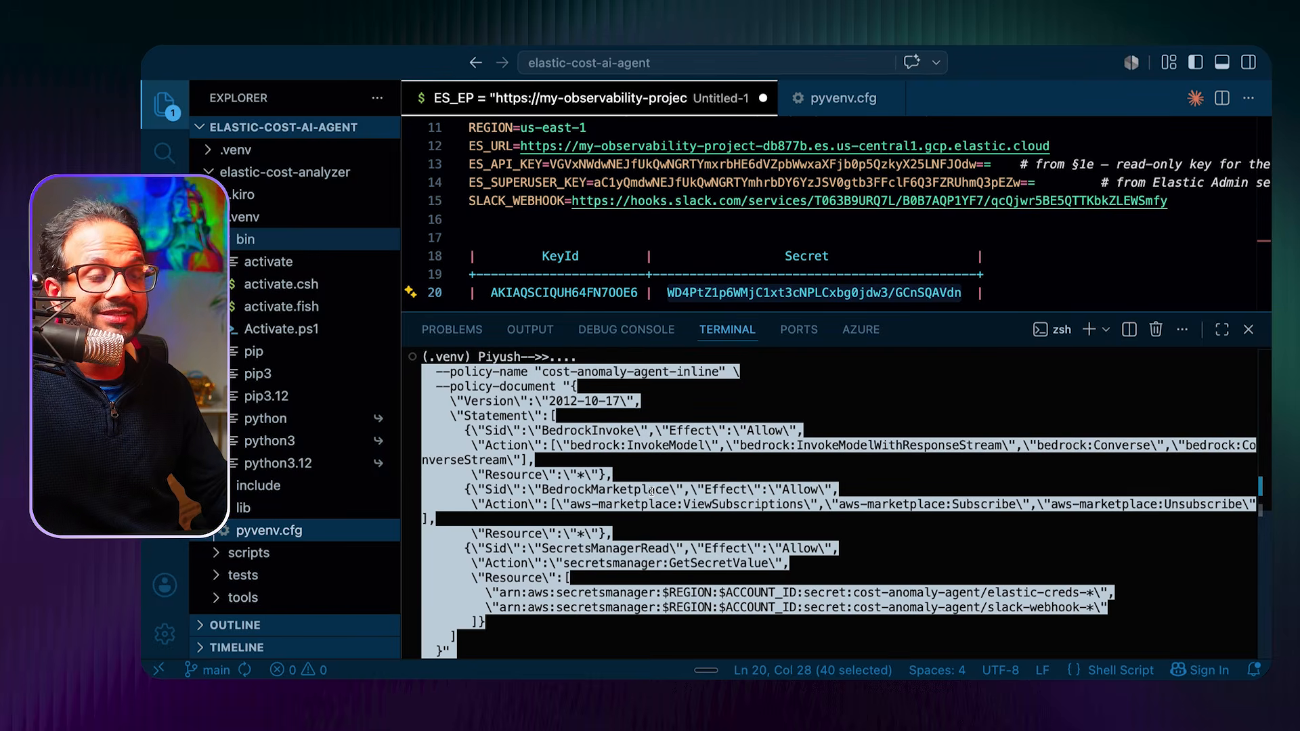
left_click_drag(735, 445, 1021, 446)
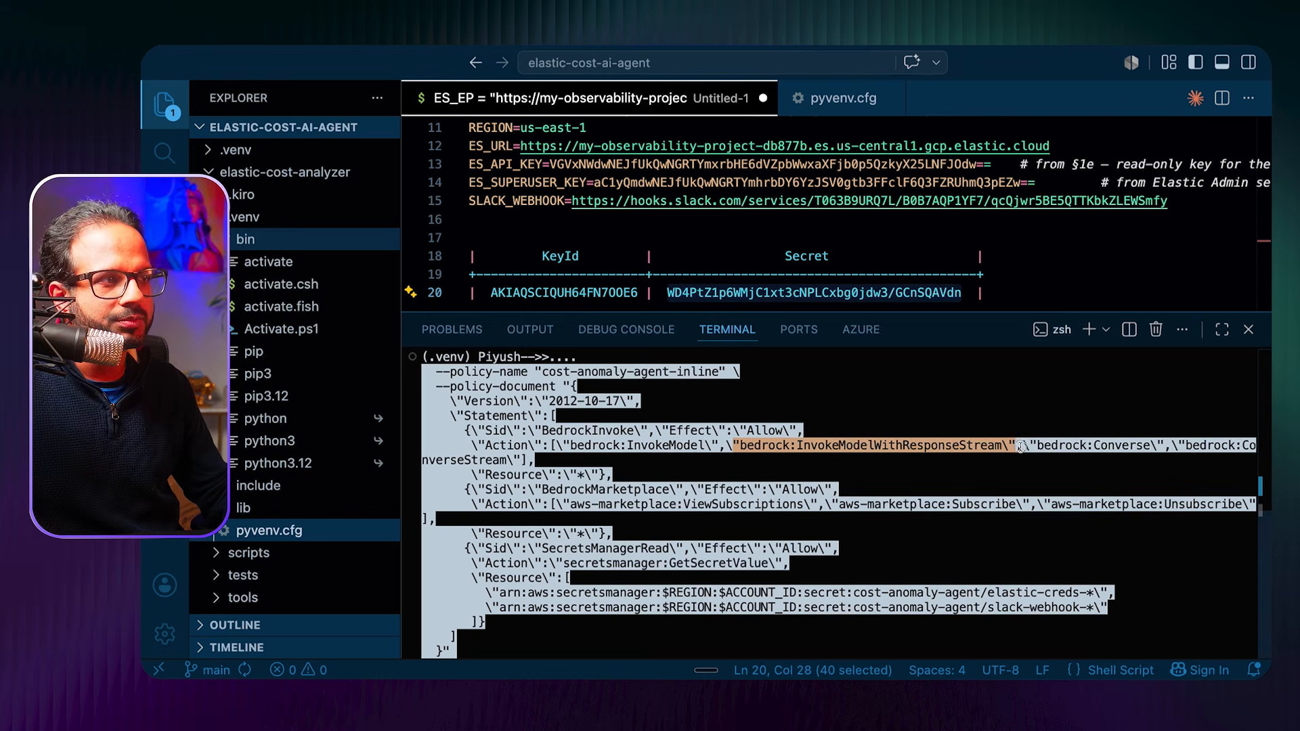
left_click_drag(1165, 445, 940, 441)
left_click_drag(585, 505, 1008, 504)
left_click_drag(566, 566, 805, 567)
left_click(994, 540)
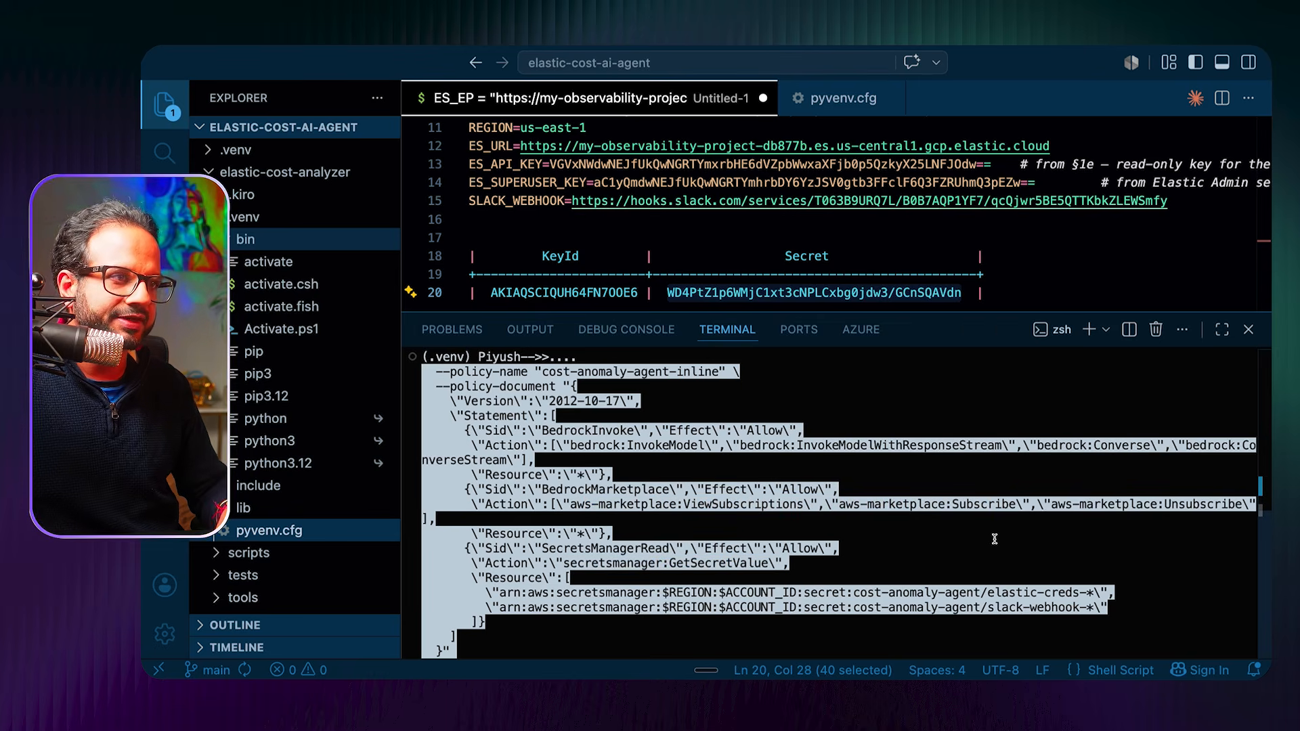
key("Return")
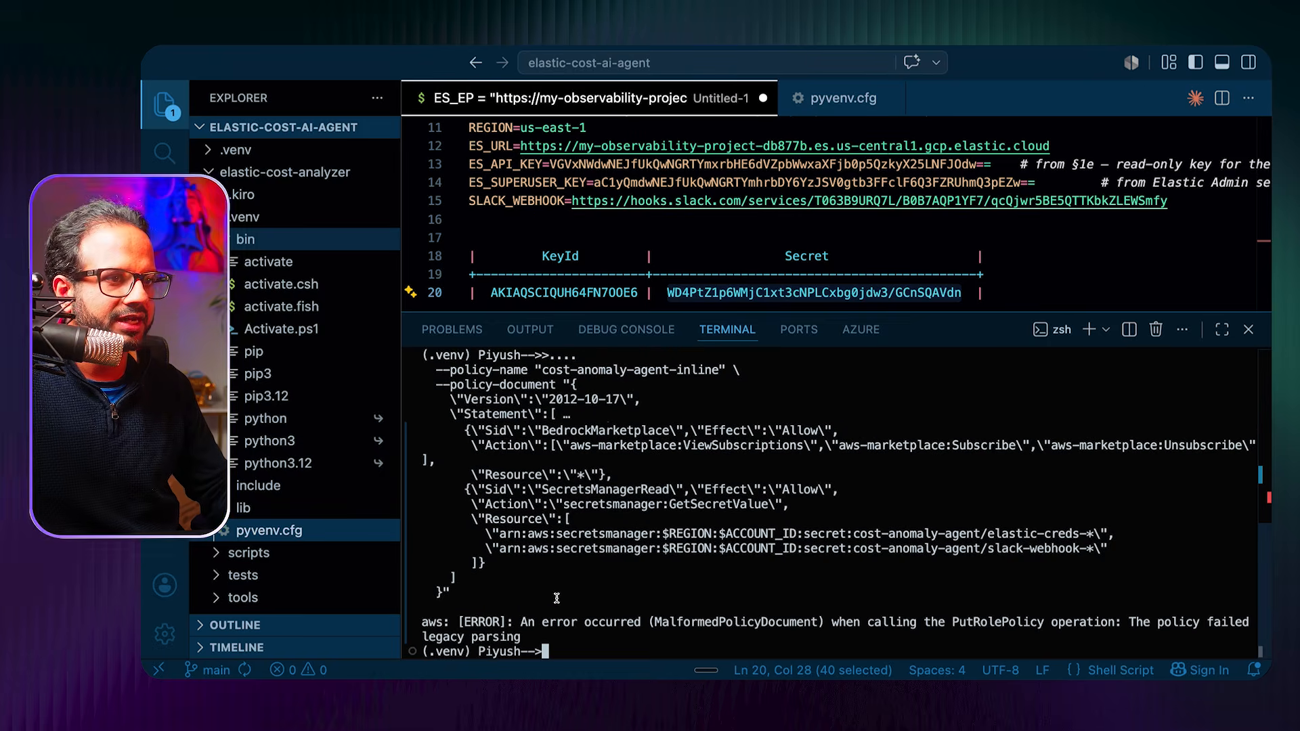
key("Up")
key("Return")
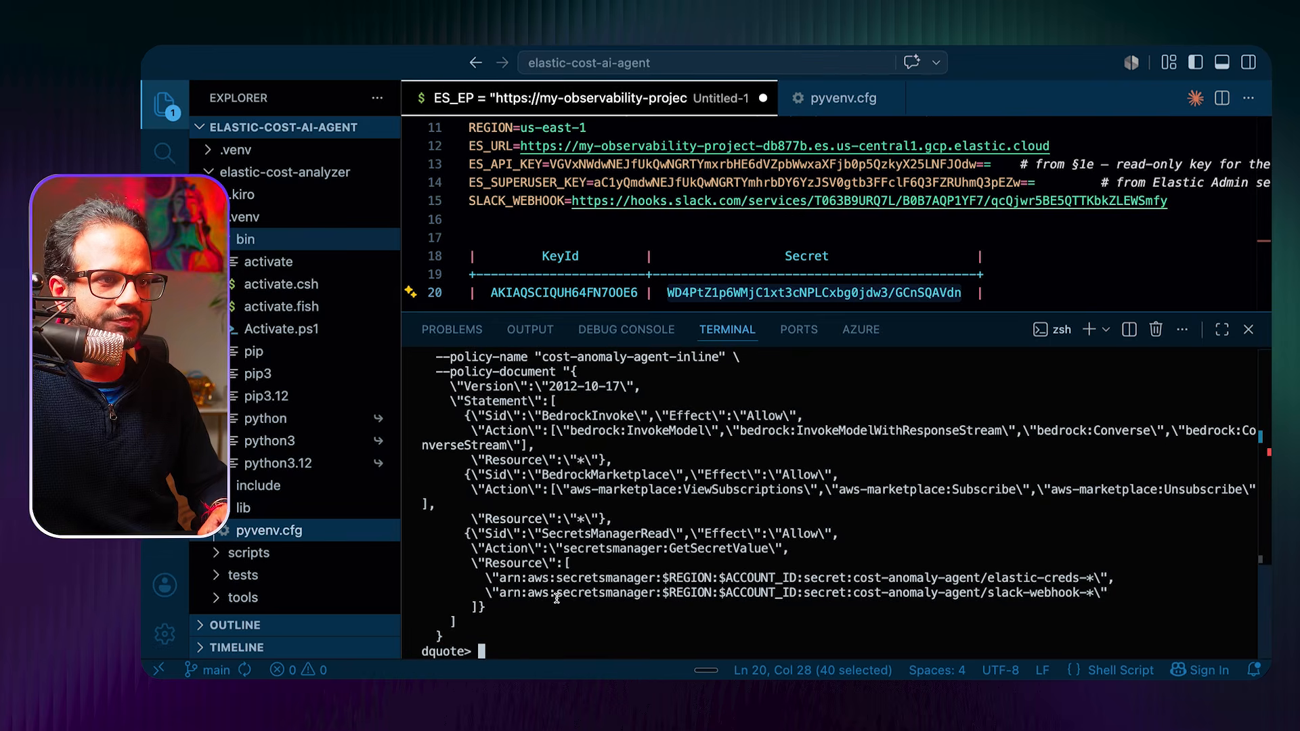
key("Return")
key("ctrl+c")
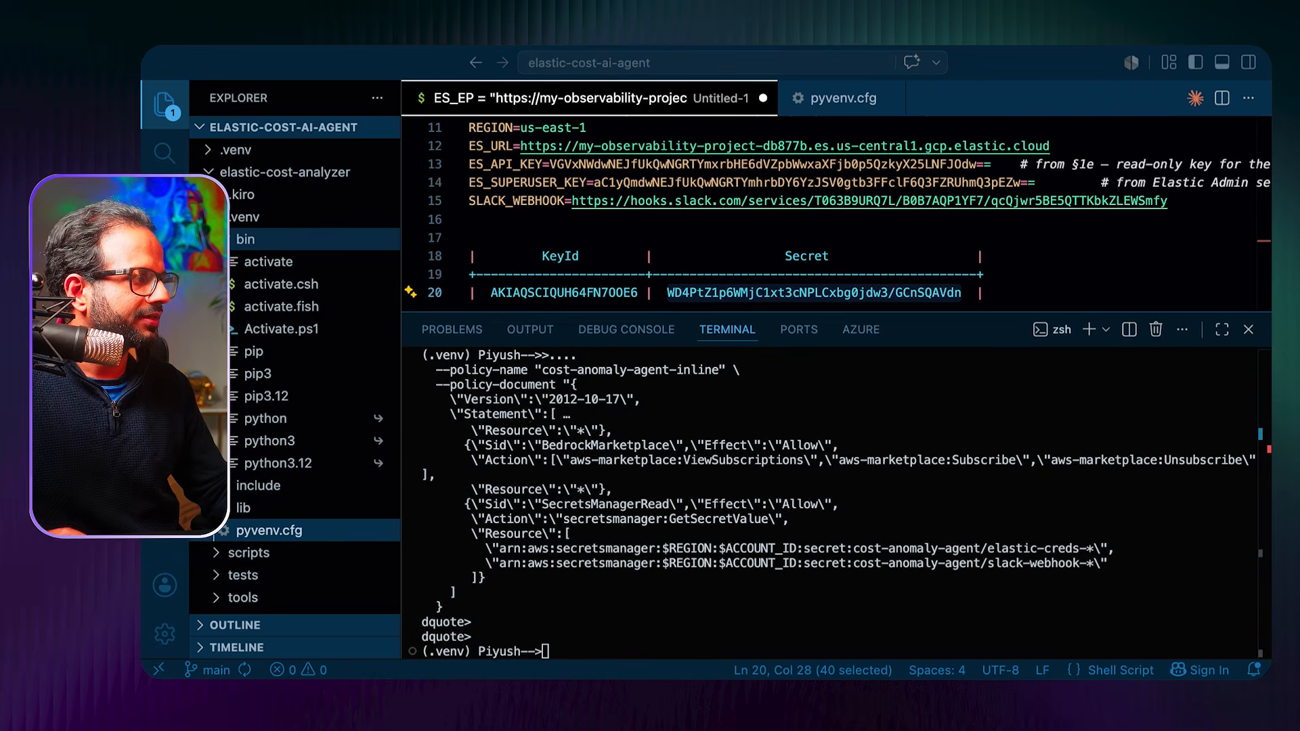
Step: Write the permissions policy to /tmp/policy.json and apply it to cost-anomaly-agent-lambda-role as cost-anomaly-agent-inline
key("super+v")
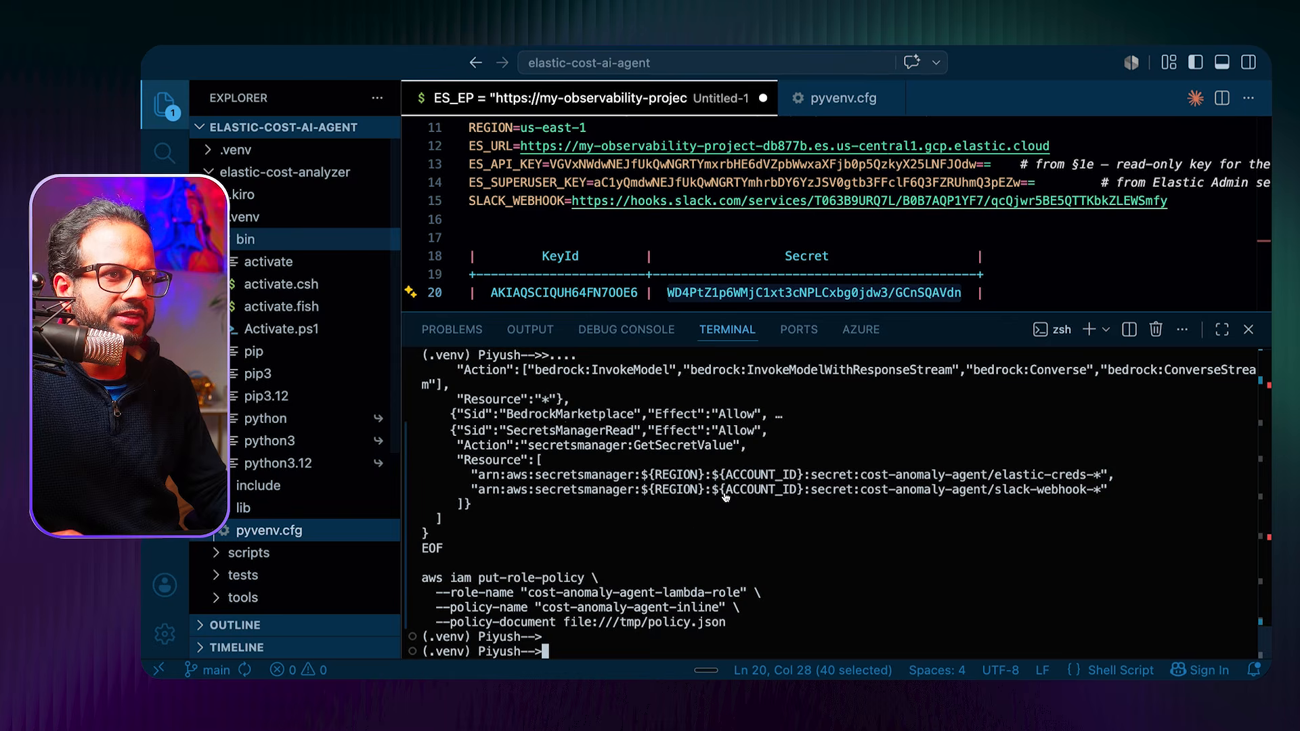
Step: Try to install the Python packages from requirements.txt and check the current working directory with pwd
key("super+v")
key("Return")
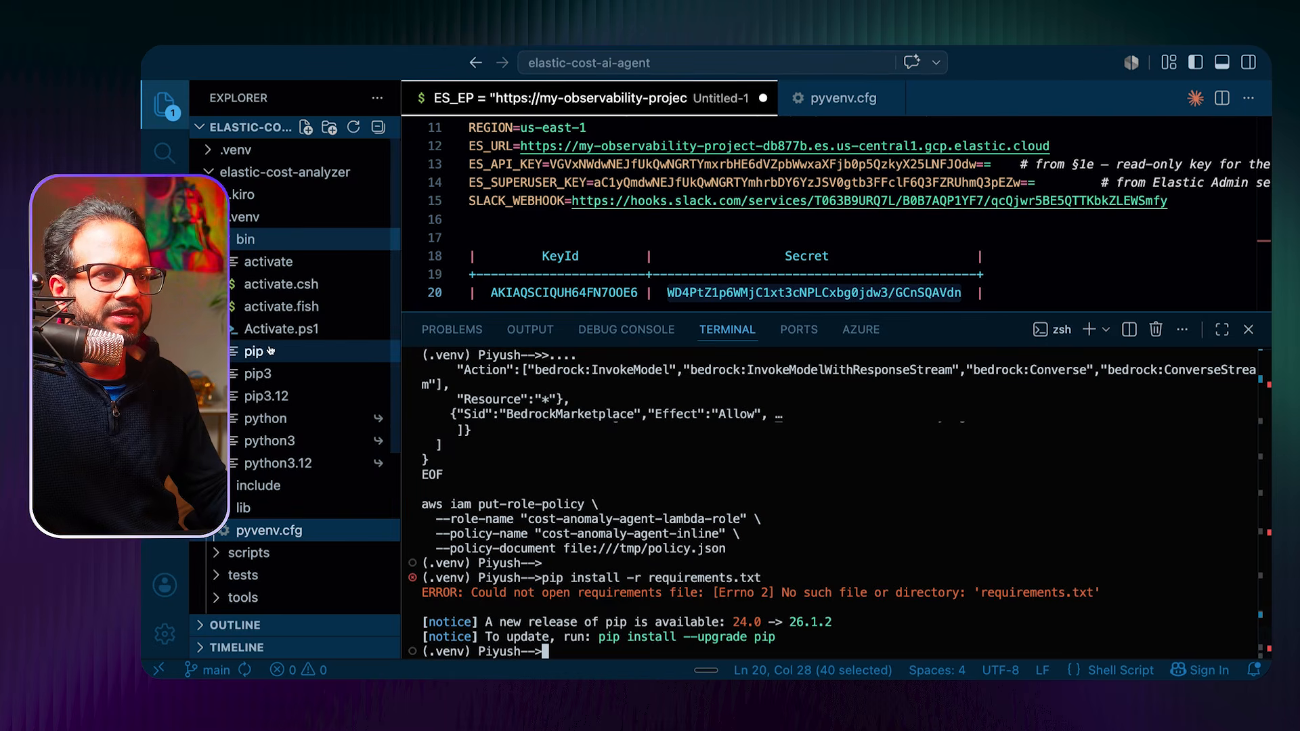
type("pwd")
key("Return")
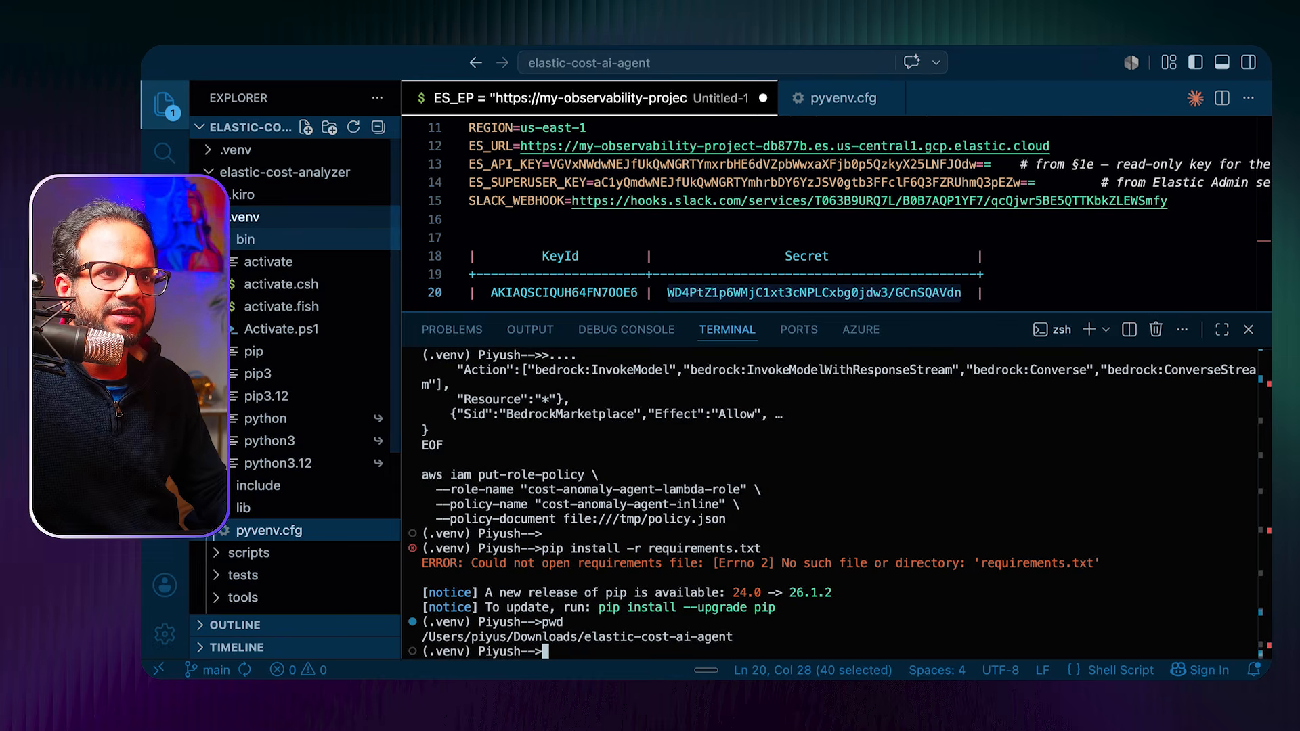
Step: Create a Python virtual environment named .venv in the project folder and activate it
left_click(981, 523)
key("super+v")
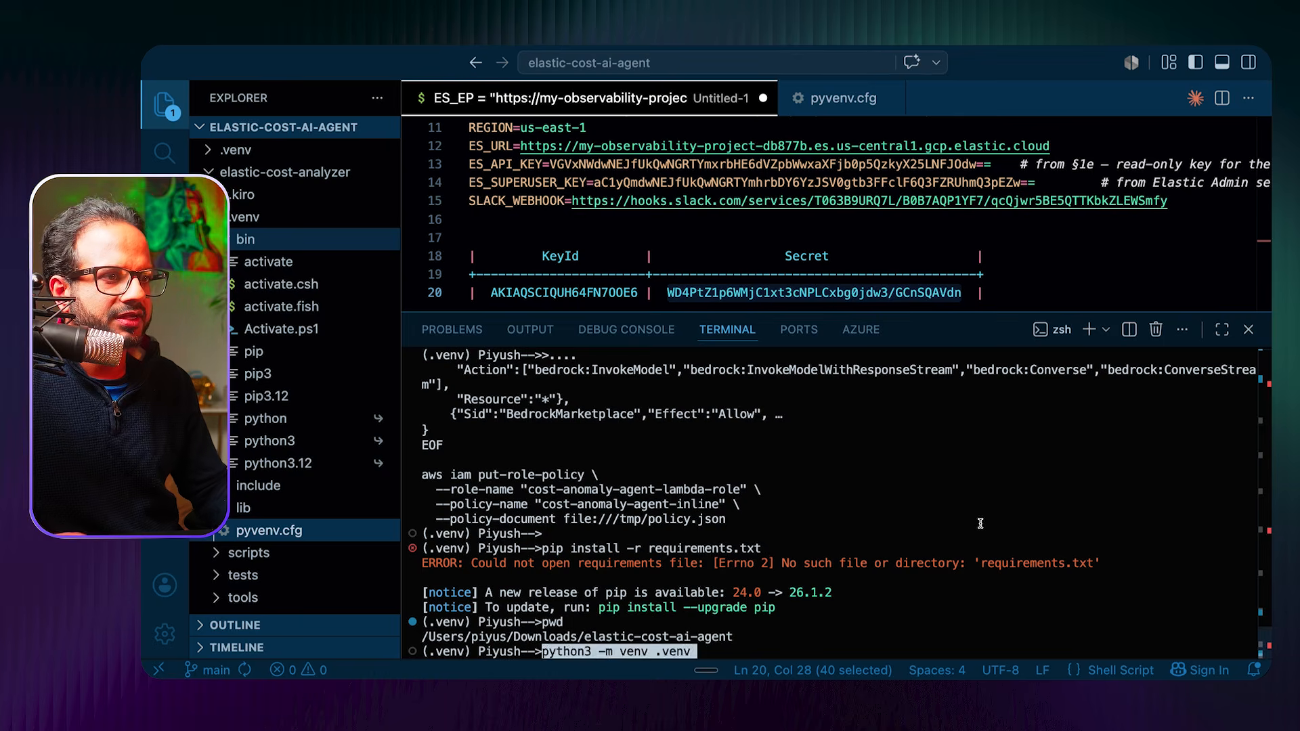
key("Return")
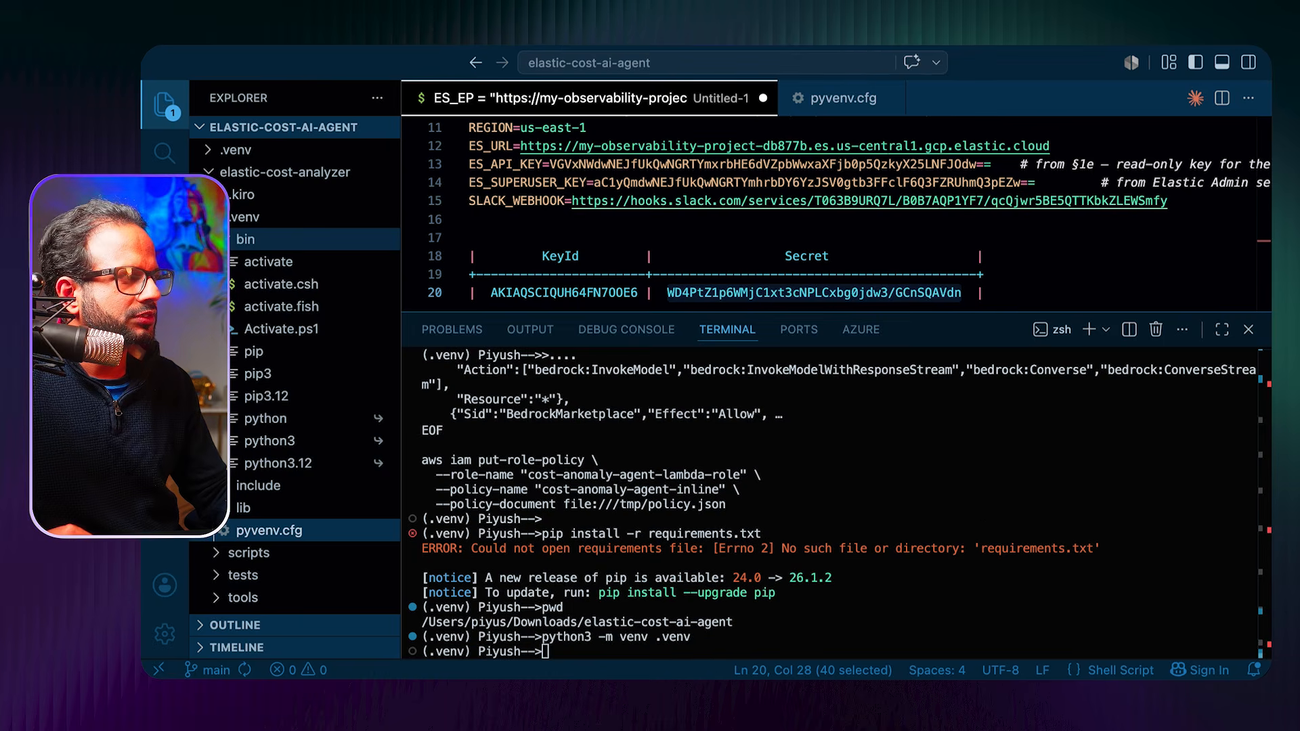
key("super+v")
key("Return")
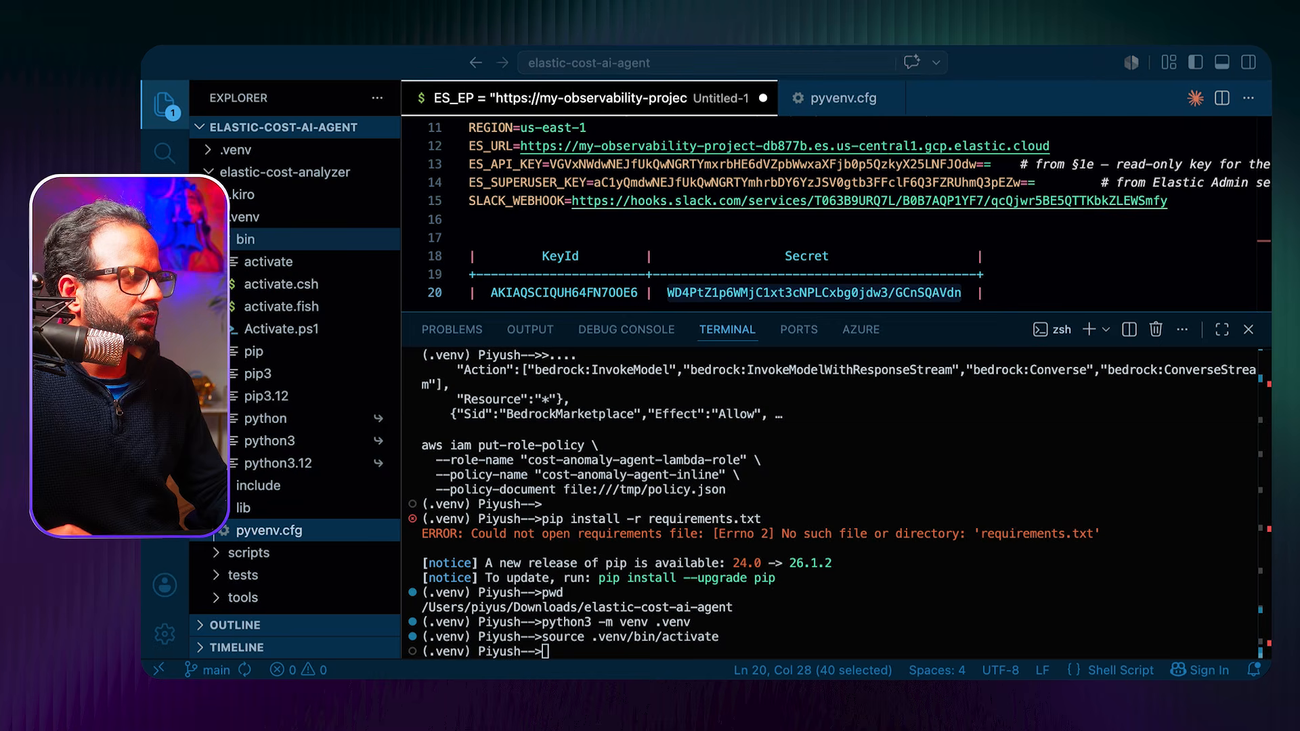
Step: Try again to install requirements.txt with pip from the activated .venv
key("super+v")
key("Return")
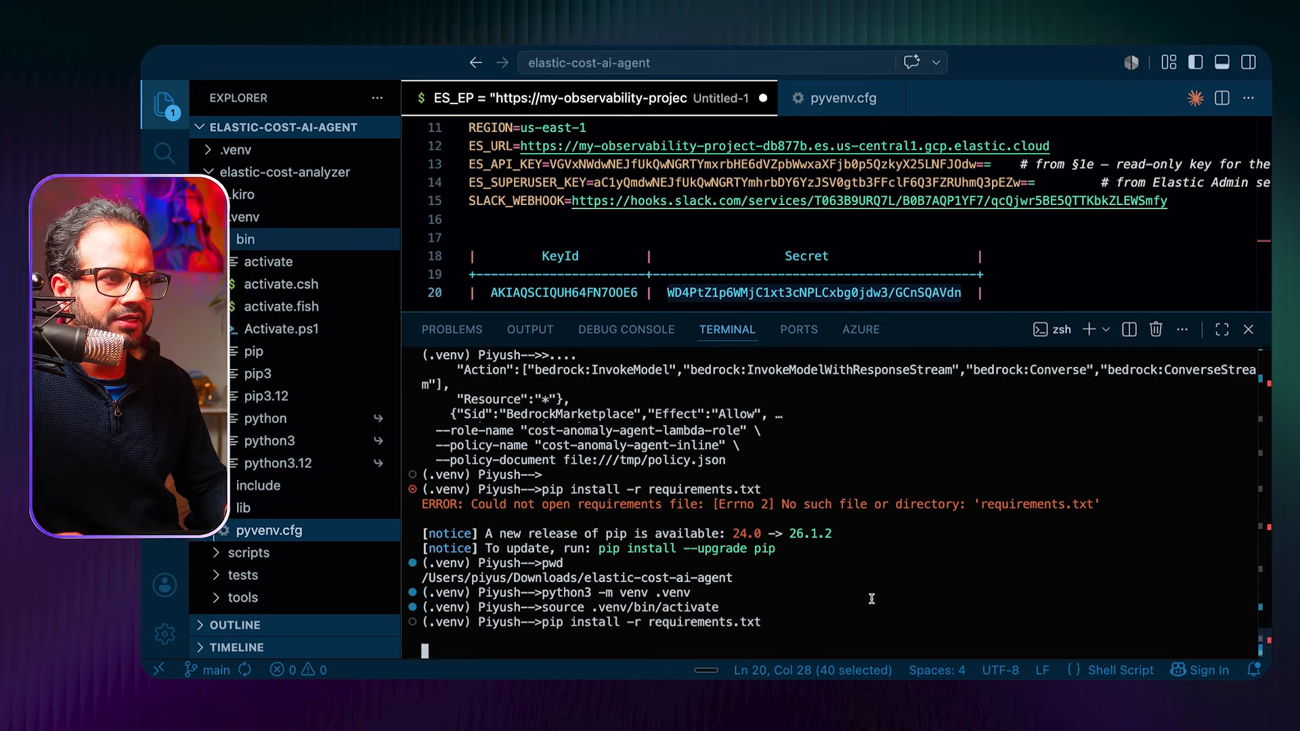
scroll(287, 587, "down", 5)
scroll(291, 447, "up", 5)
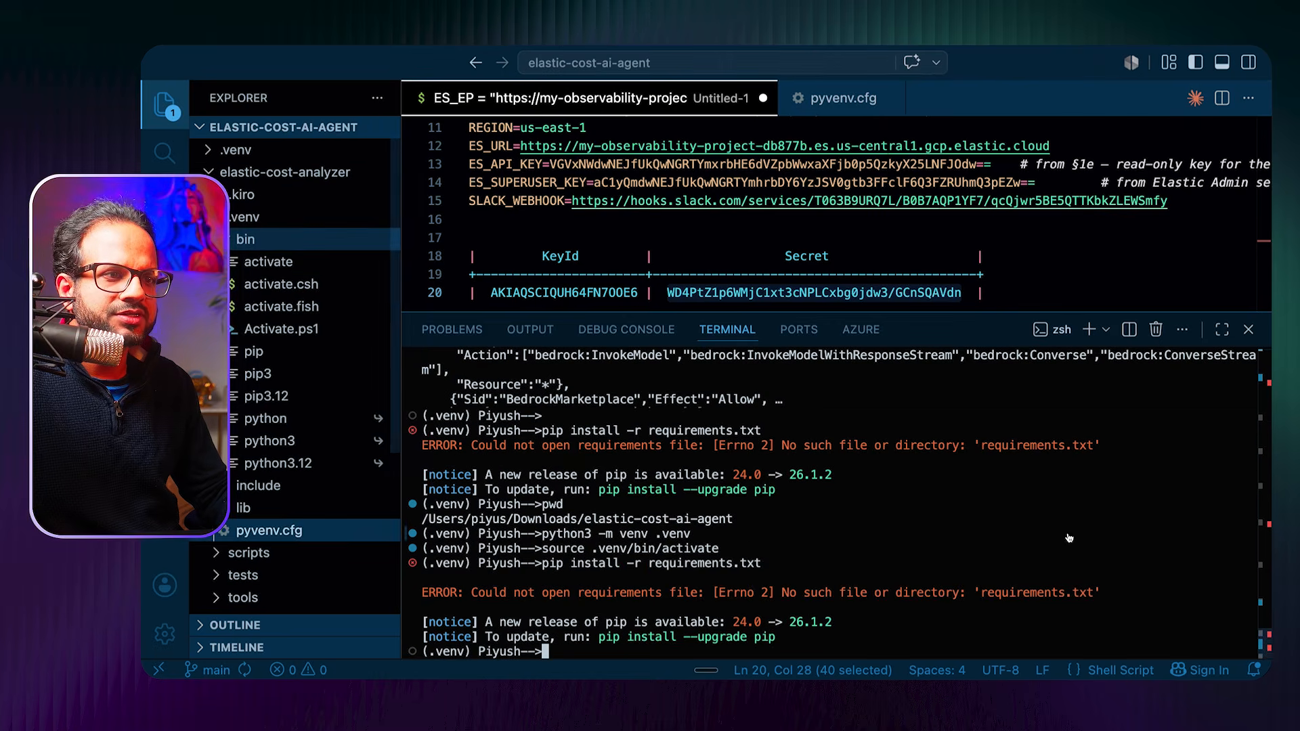
Step: List the folder contents, change into elastic-cost-analyzer and install the packages from requirements.txt there
type("ls -lrt")
key("Return")
type("cd e")
key("Tab")
key("Return")
key("Up")
key("Up")
key("Up")
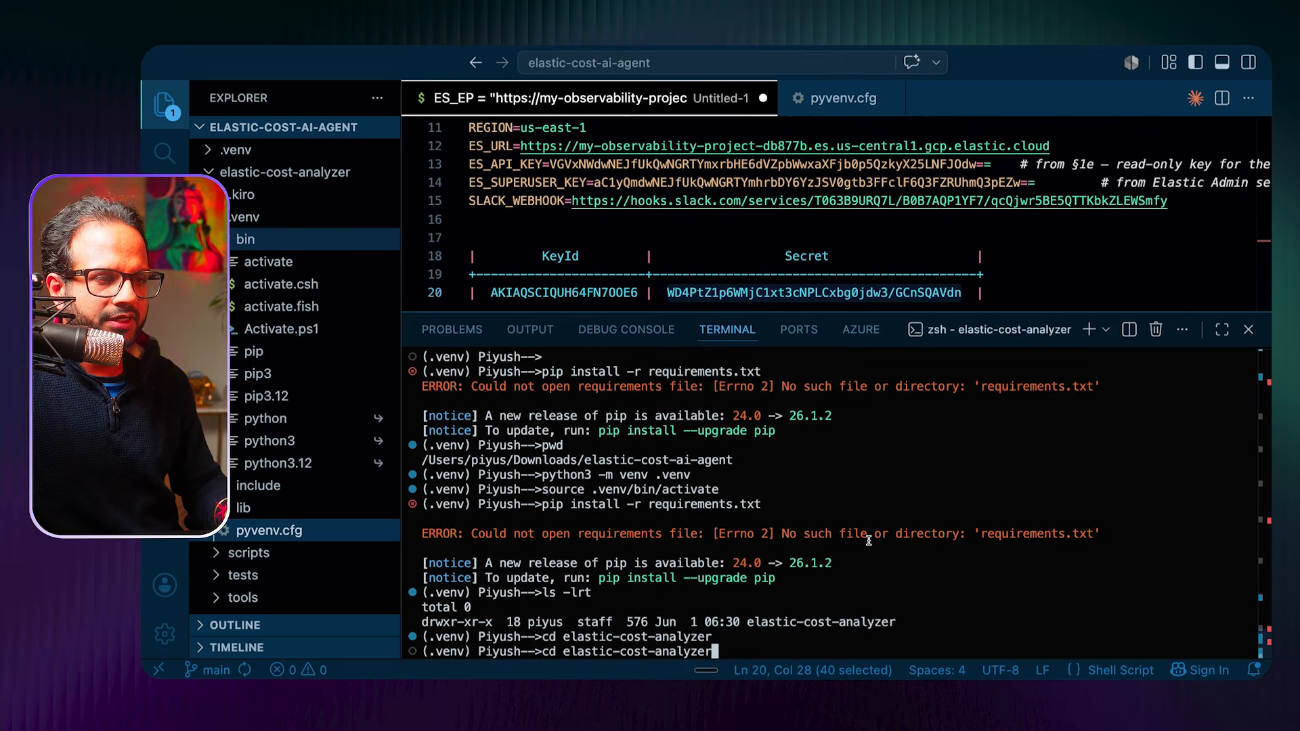
key("Return")
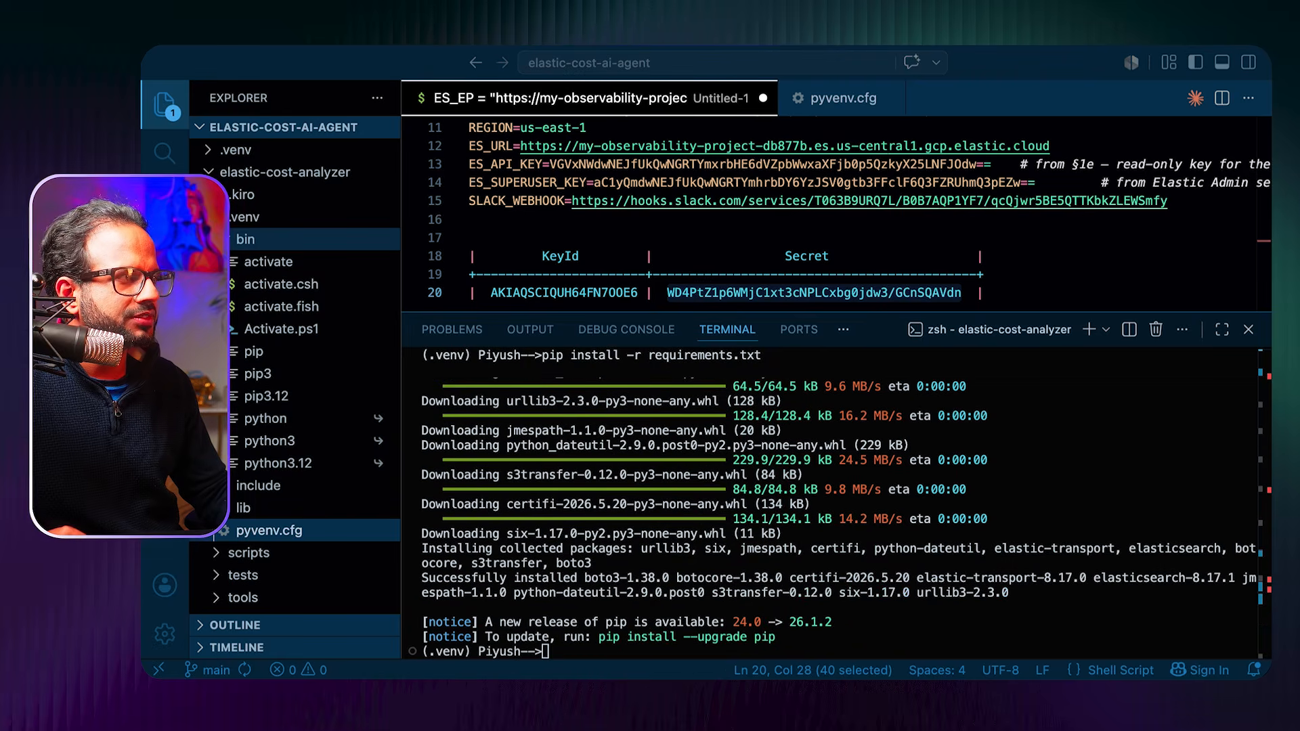
Step: Build the Lambda deployment package cost-anomaly-agent.zip with make zip
left_click(968, 524)
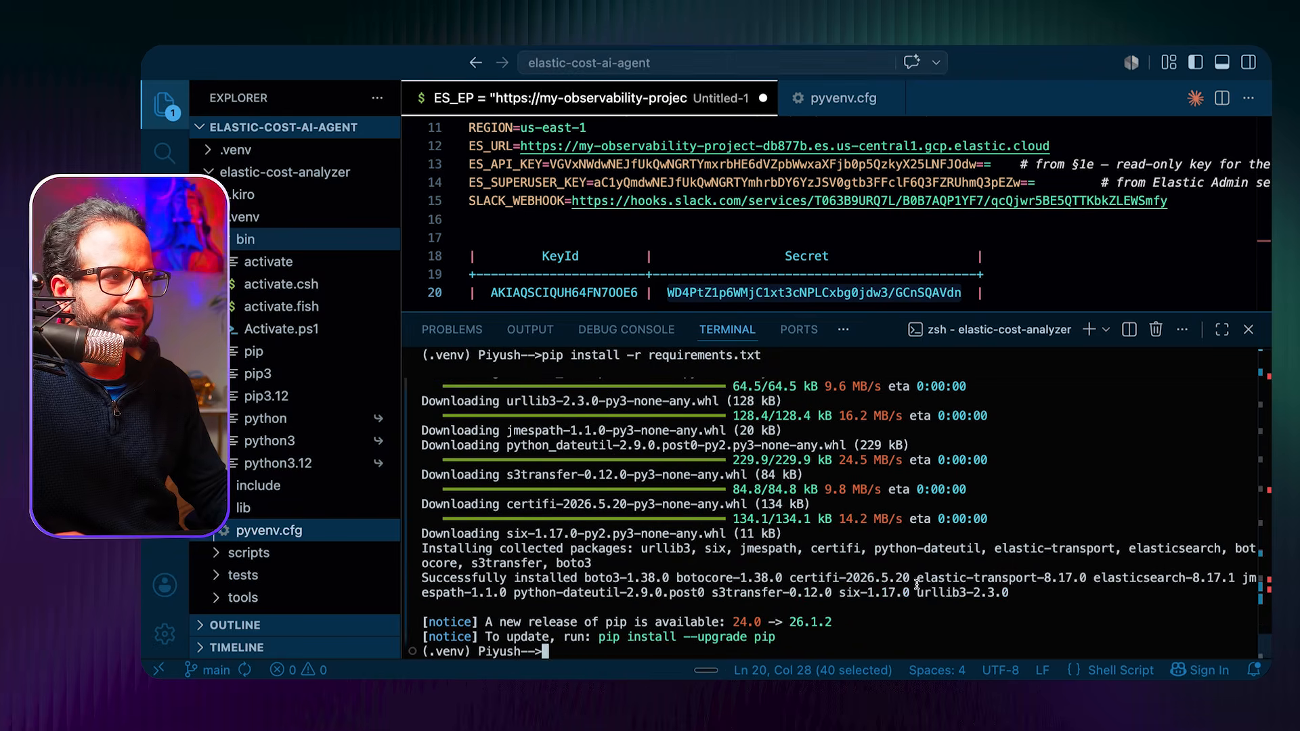
type("make zip")
key("Return")
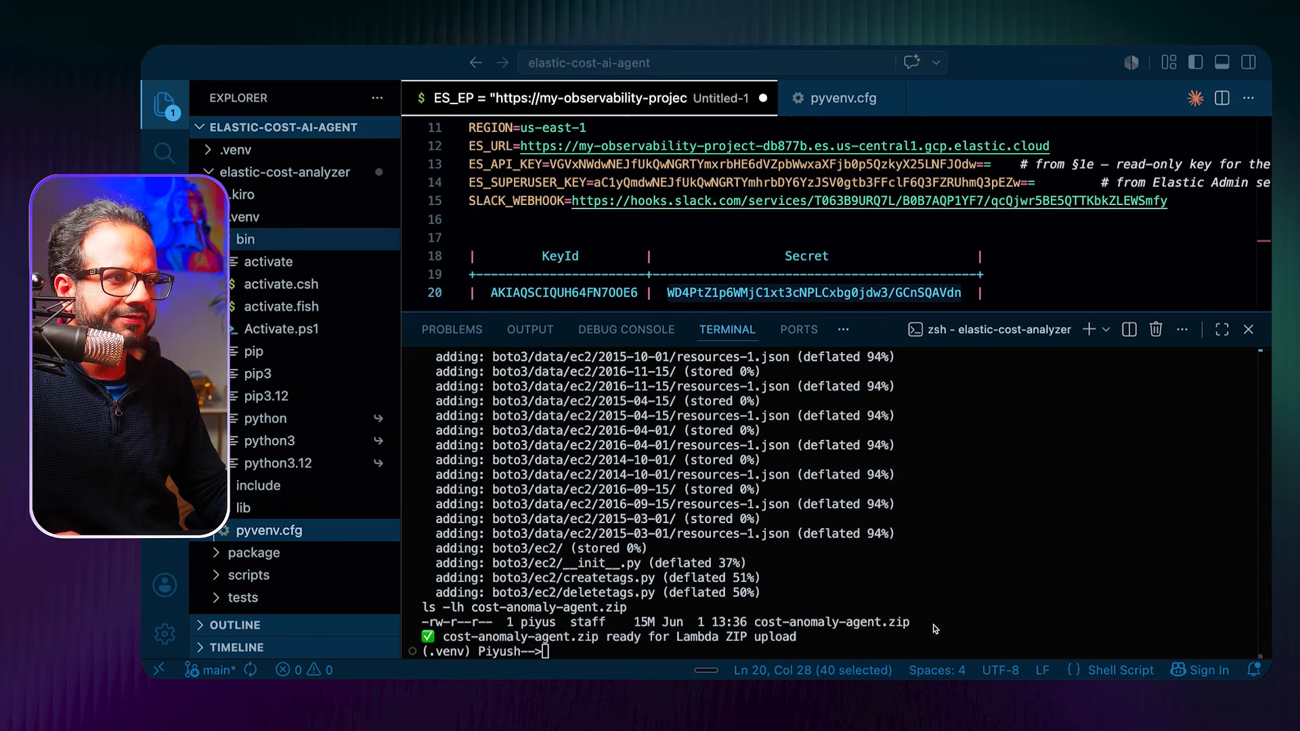
Step: Create the Python 3.12 Lambda function cost-anomaly-agent from cost-anomaly-agent.zip with role cost-anomaly-agent-lambda-role, handler agent.lambda_handler, timeout 300, memory 256 and the agent's environment variables
type("clear")
key("Return")
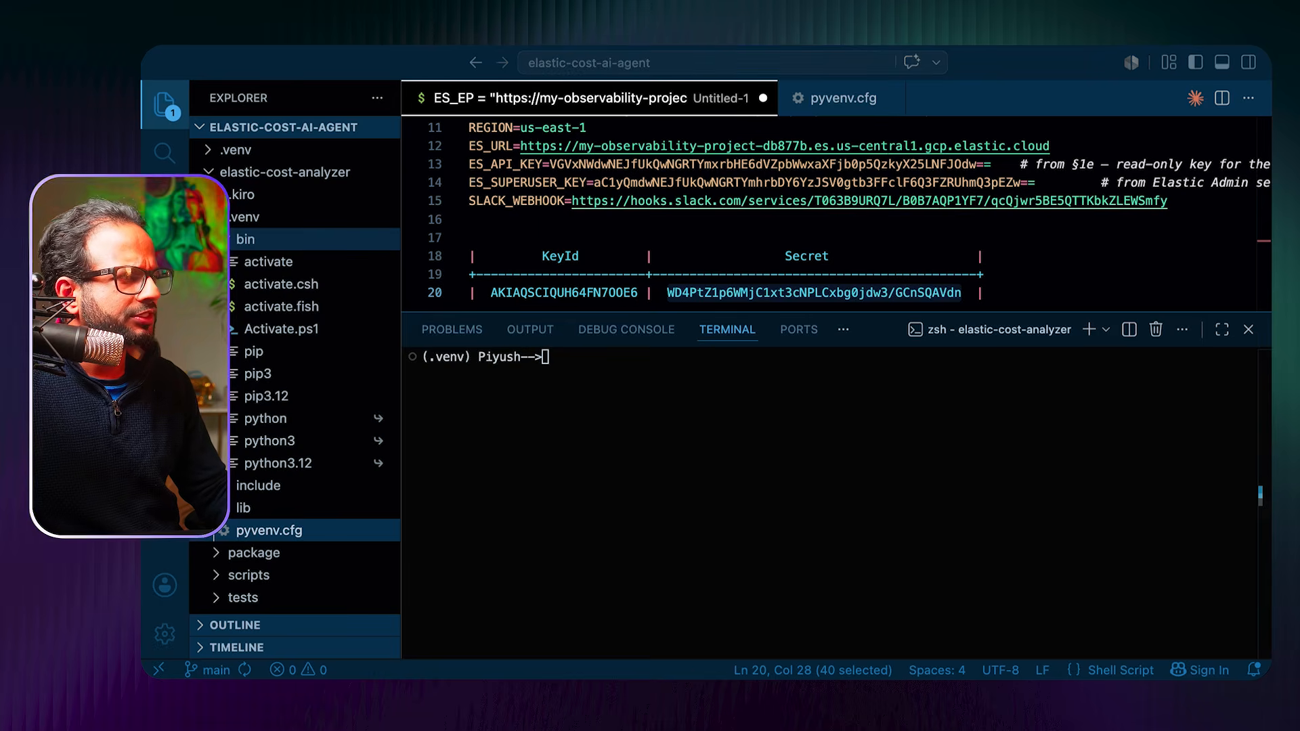
left_click(714, 473)
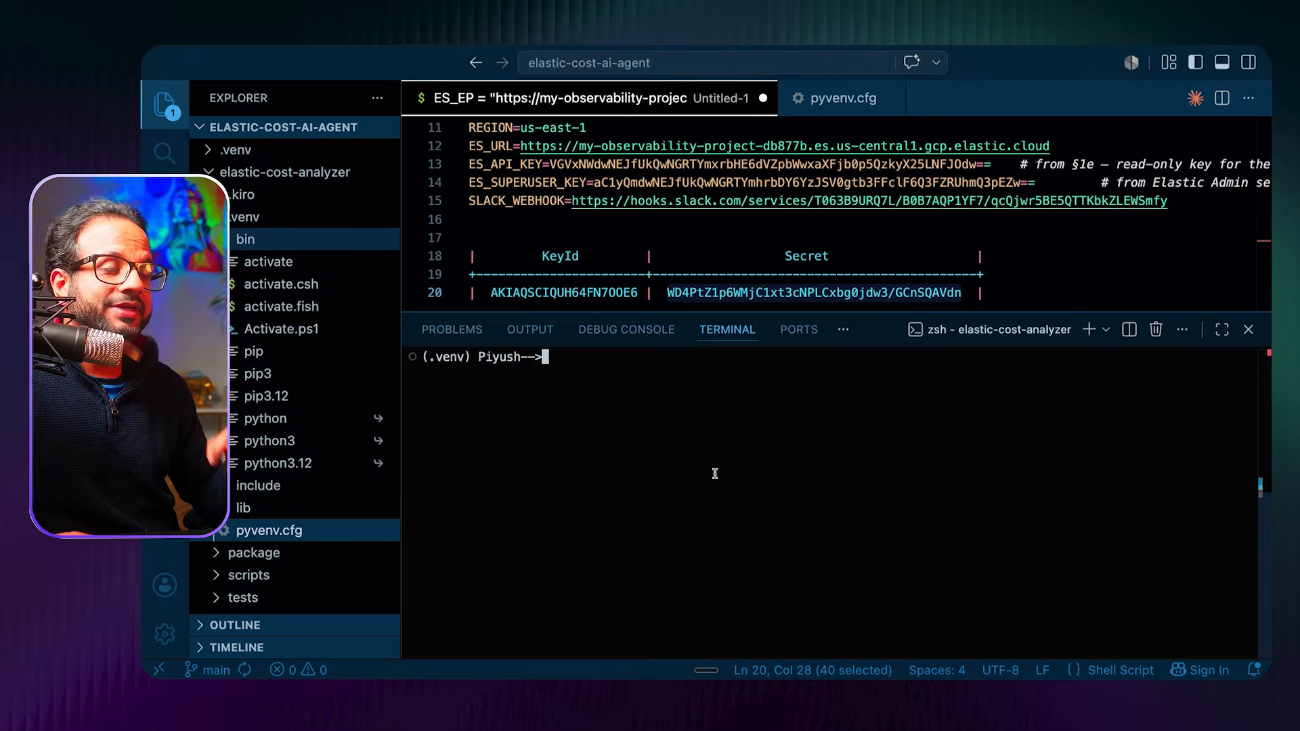
key("super+v")
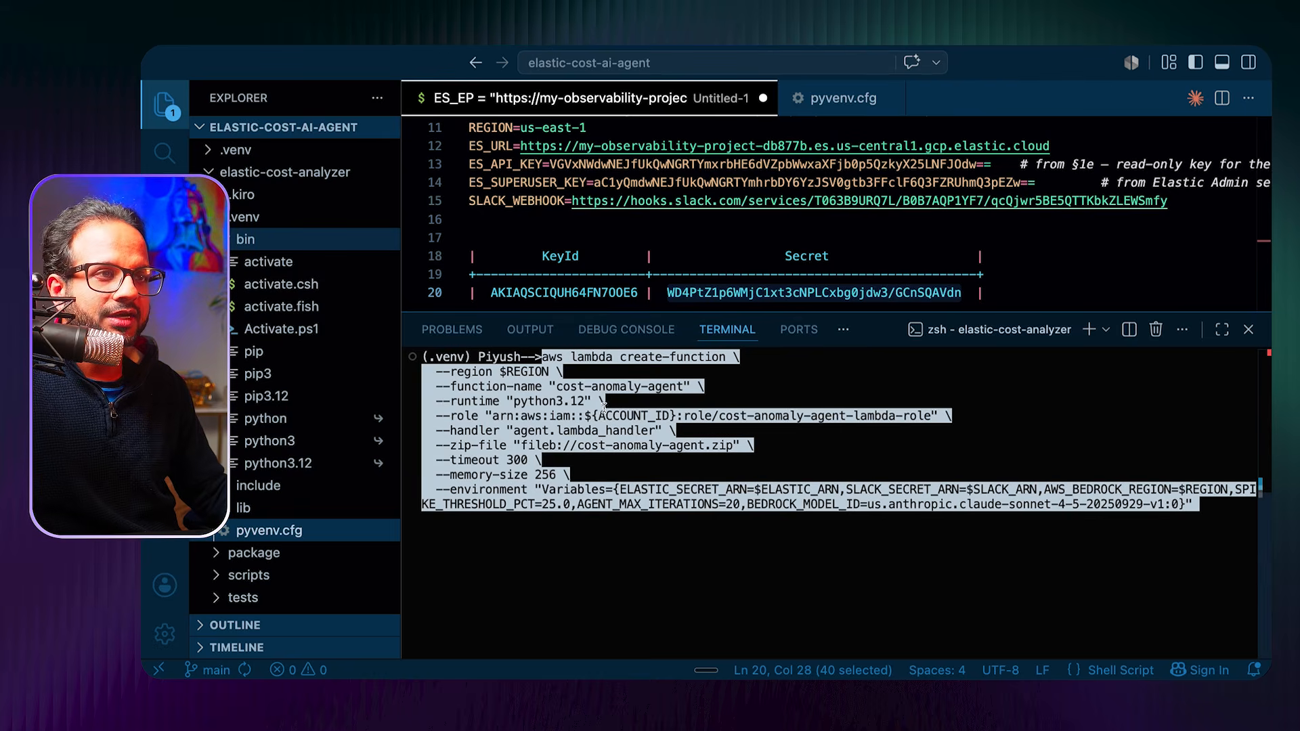
left_click_drag(544, 359, 721, 412)
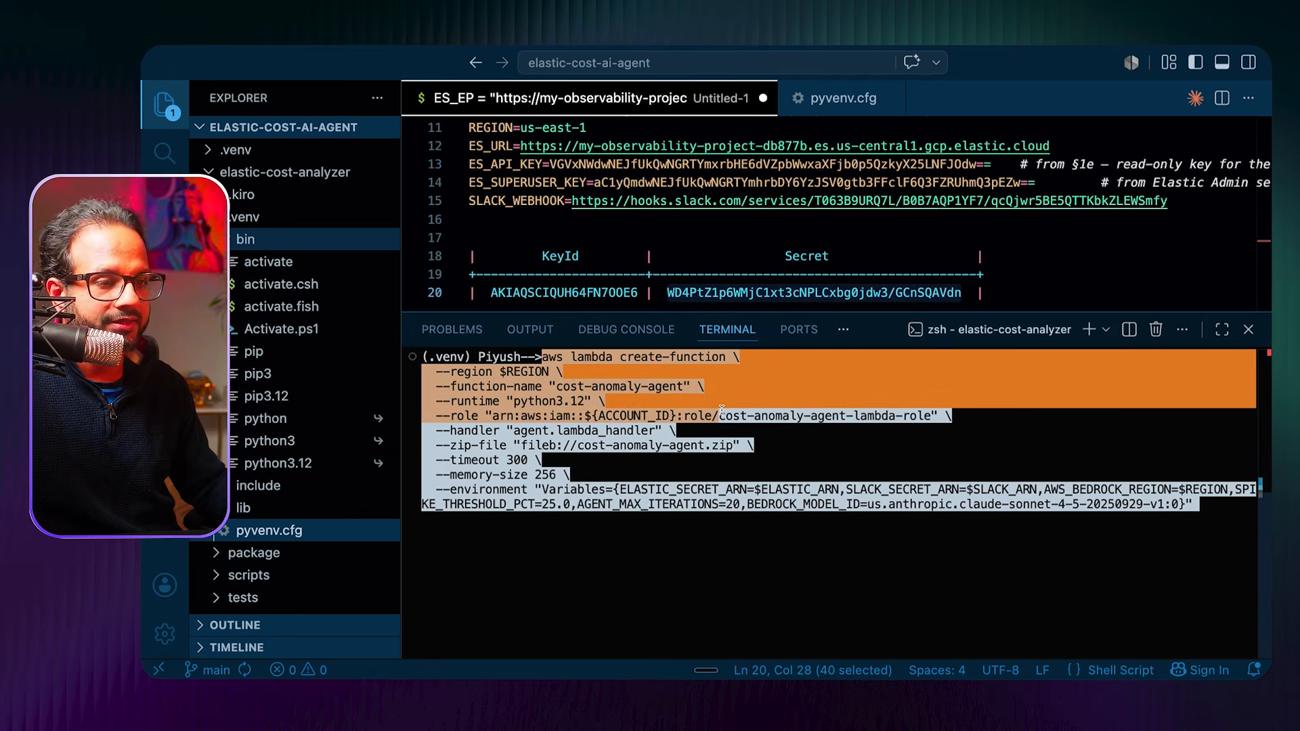
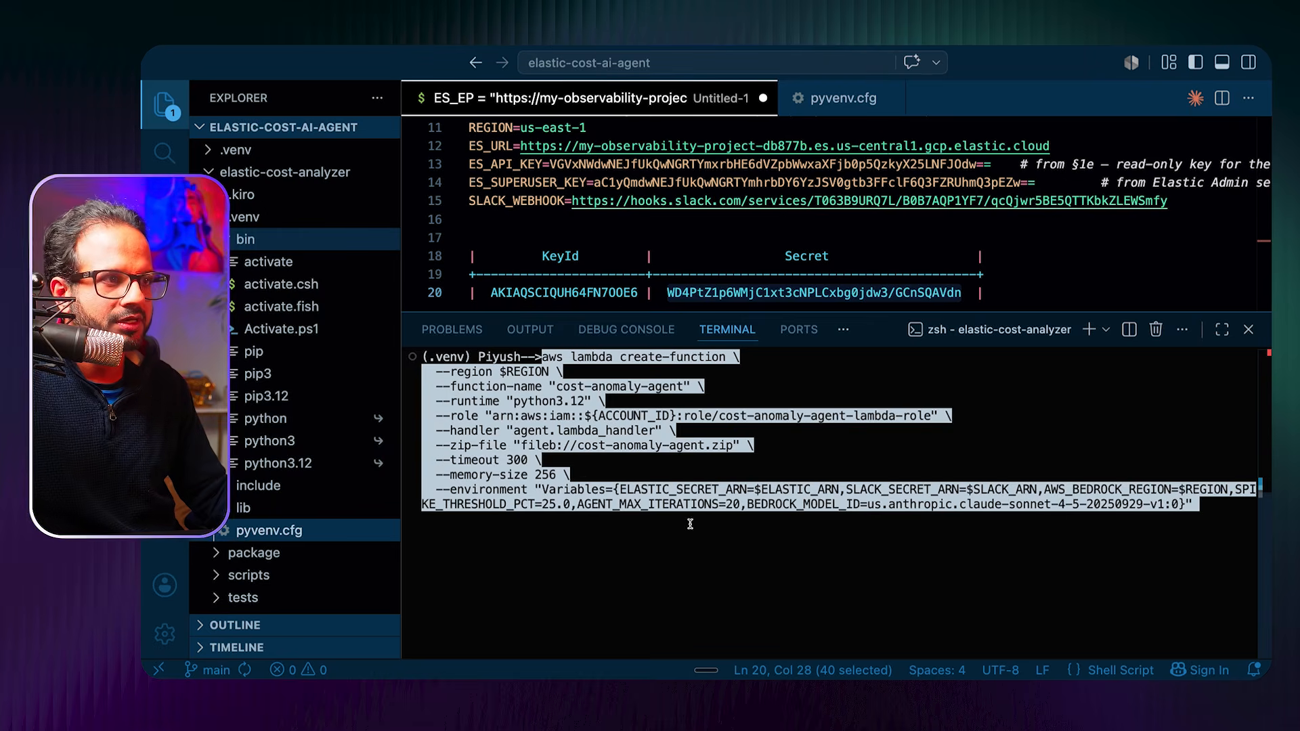
left_click_drag(627, 489, 1172, 493)
left_click_drag(758, 505, 1145, 507)
key("Return")
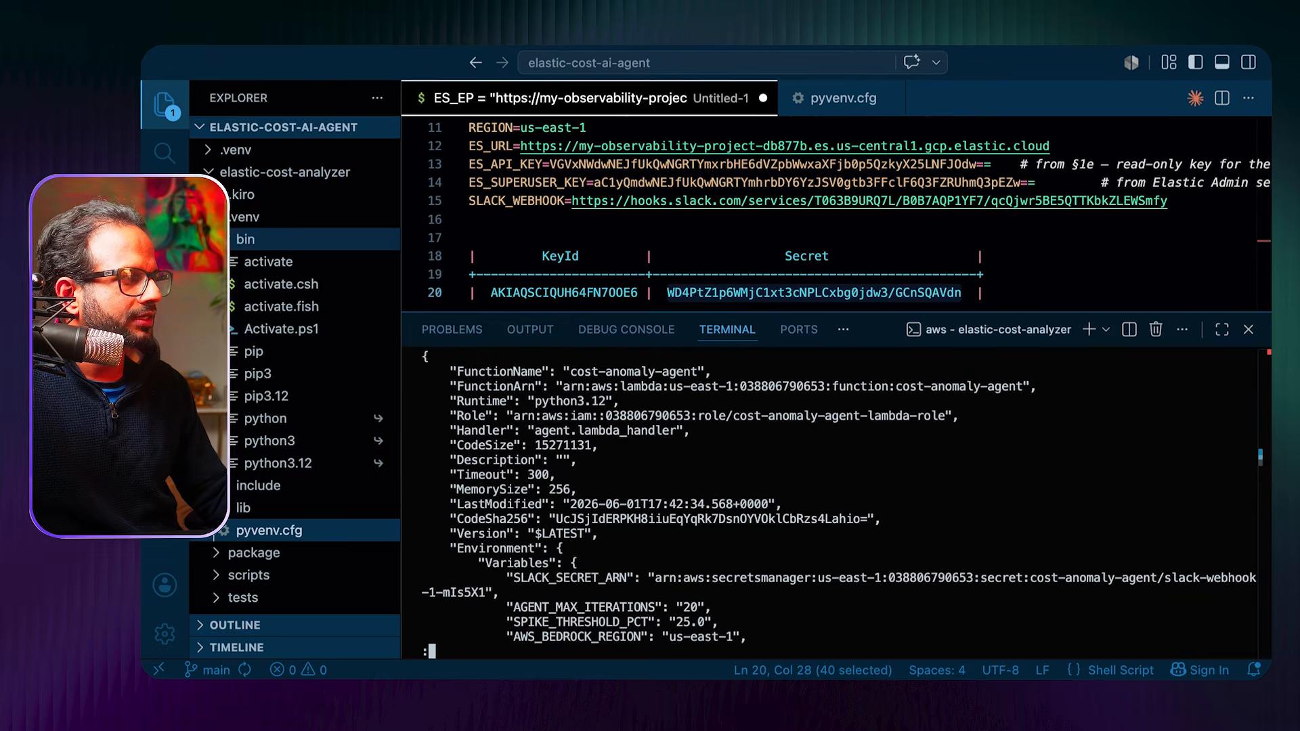
Step: Switch to the AWS console in Chrome, refresh the Lambda functions list and open the cost-anomaly-agent function to check it
key("ctrl+Up")
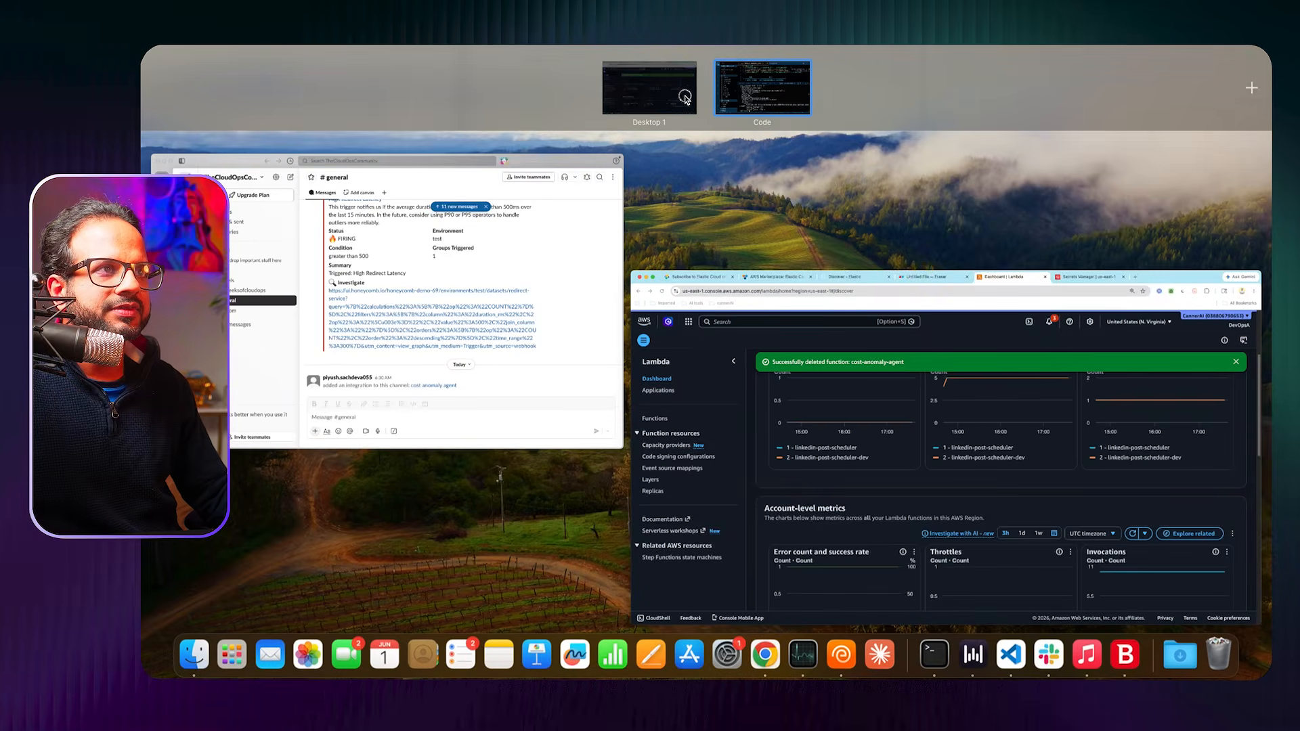
left_click(948, 420)
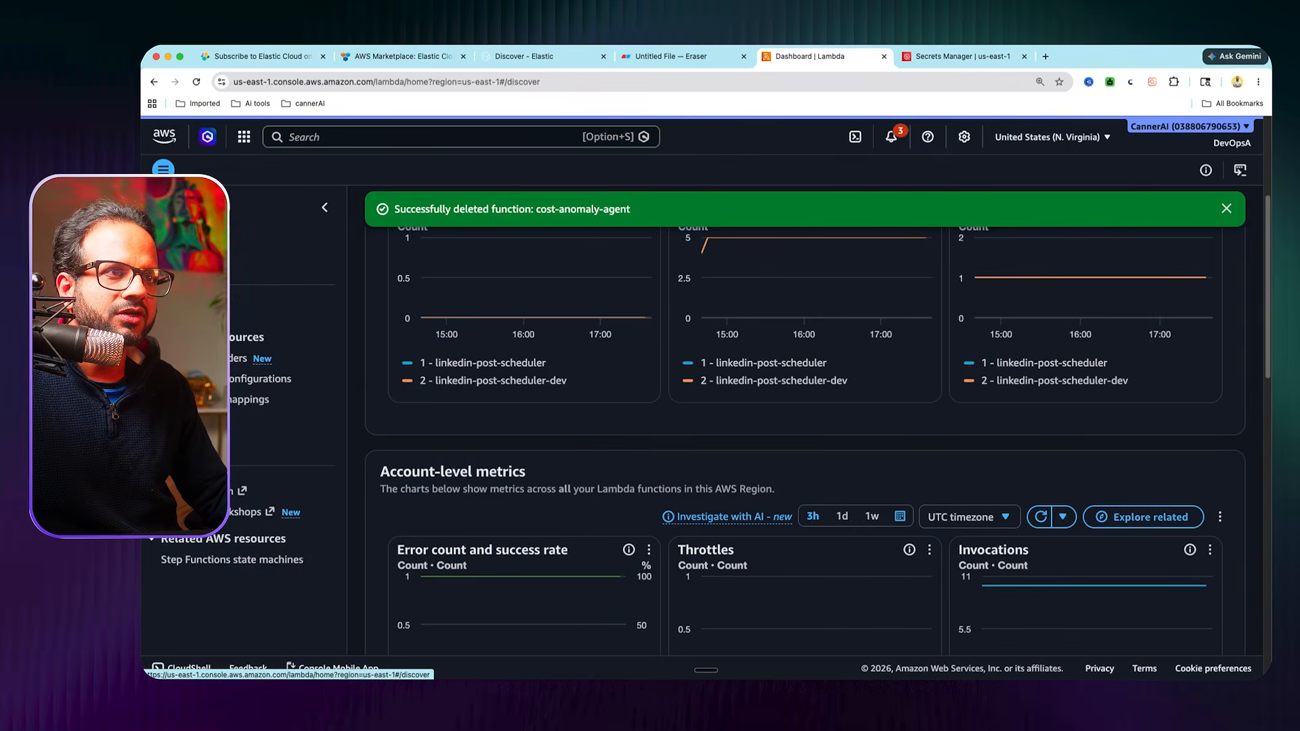
left_click(183, 271)
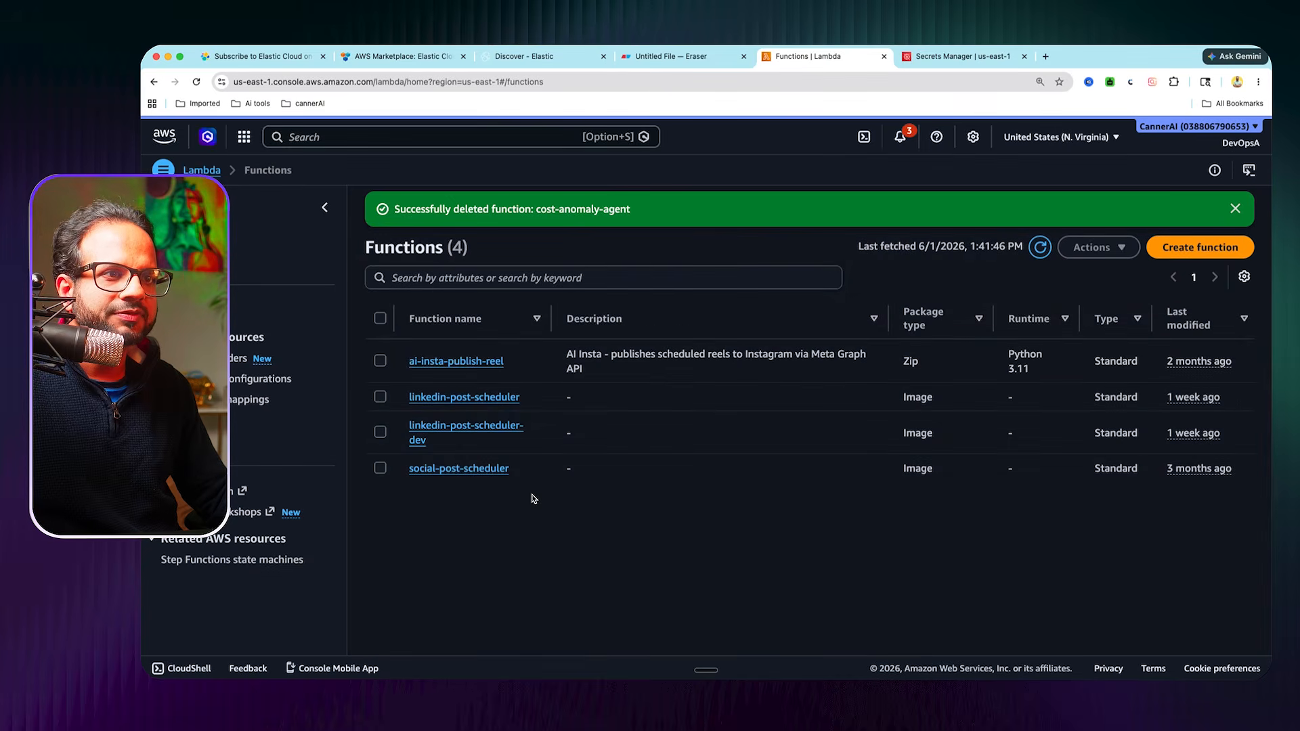
left_click(1041, 247)
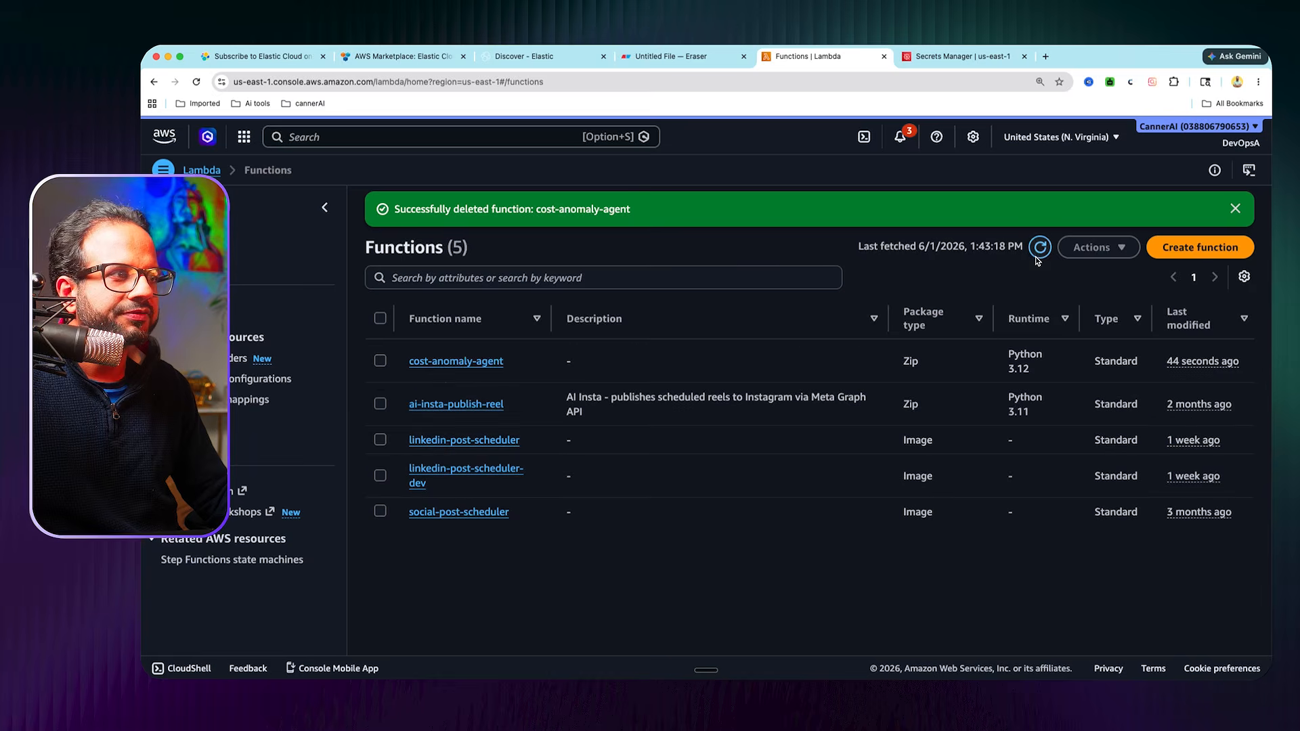
left_click(479, 361)
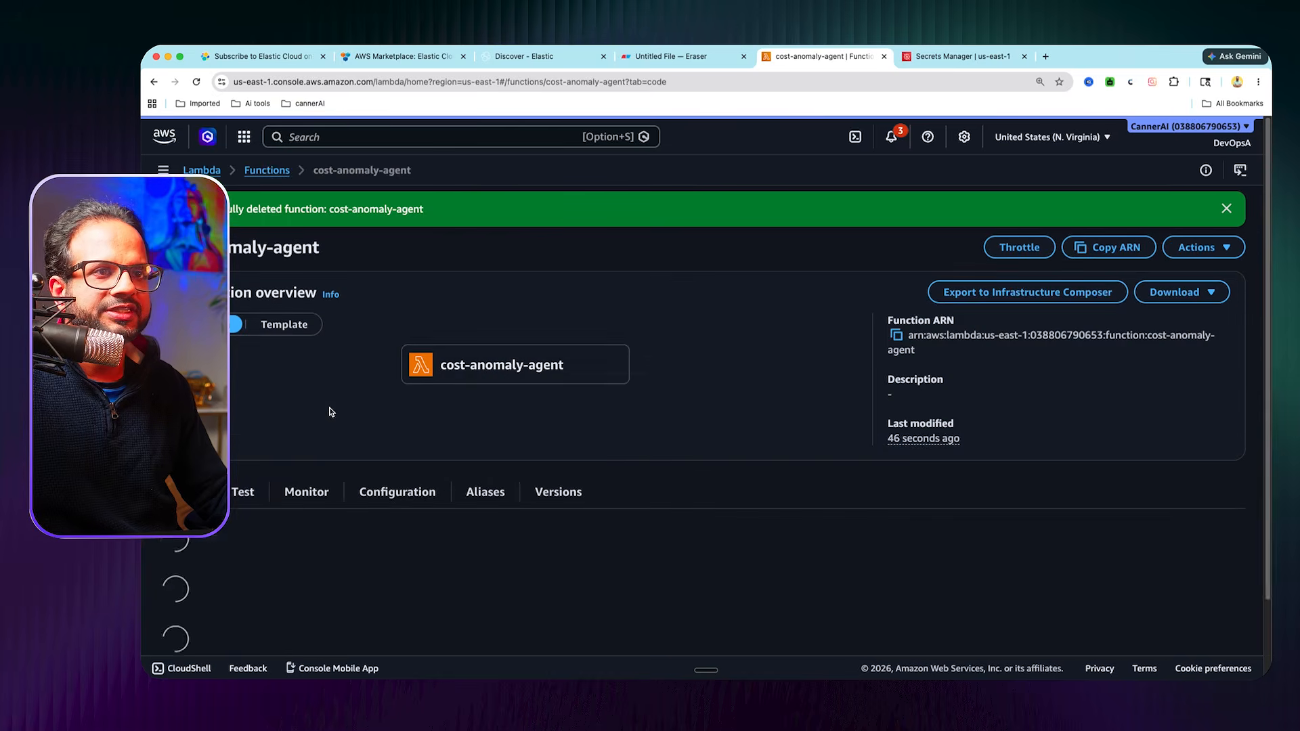
scroll(677, 474, "down", 2)
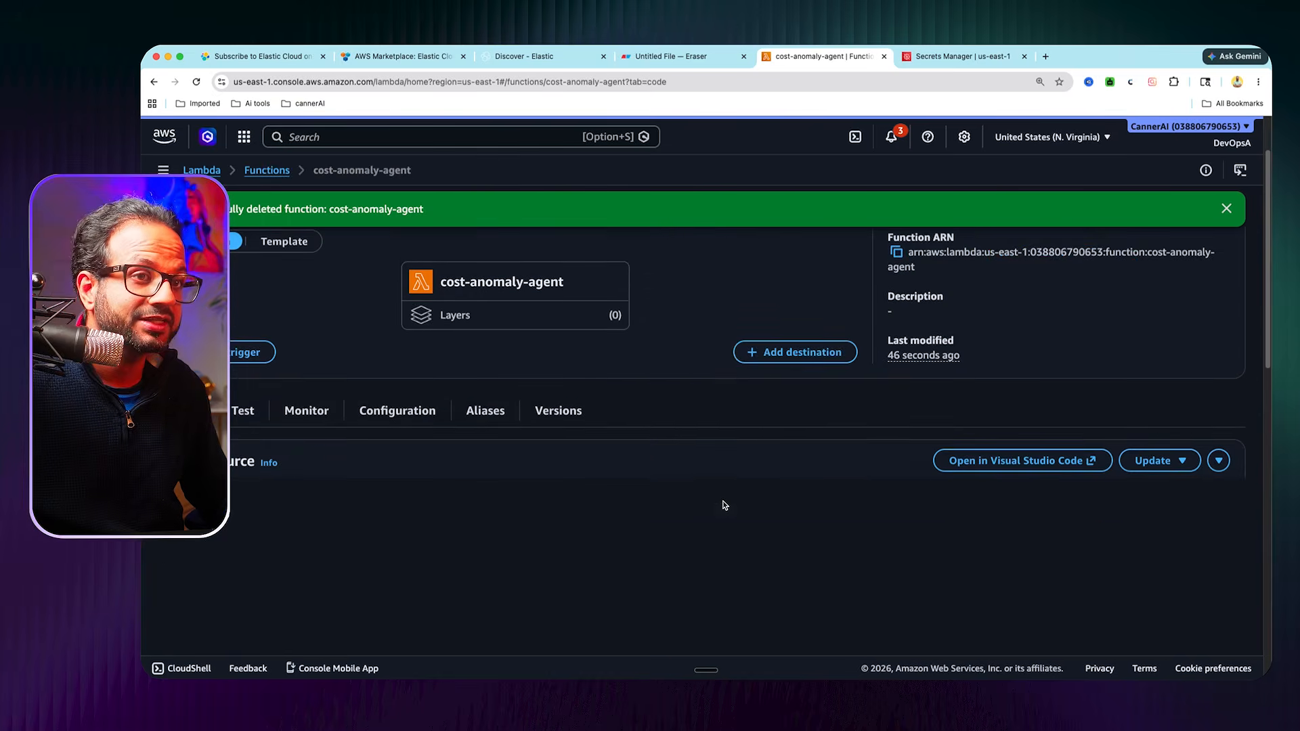
Step: In VS Code's terminal, create EventBridge rule cost-anomaly-agent-daily with cron(0 8 * * ? *), target the cost-anomaly-agent Lambda and permit EventBridge to invoke it
key("ctrl+Up")
left_click(743, 86)
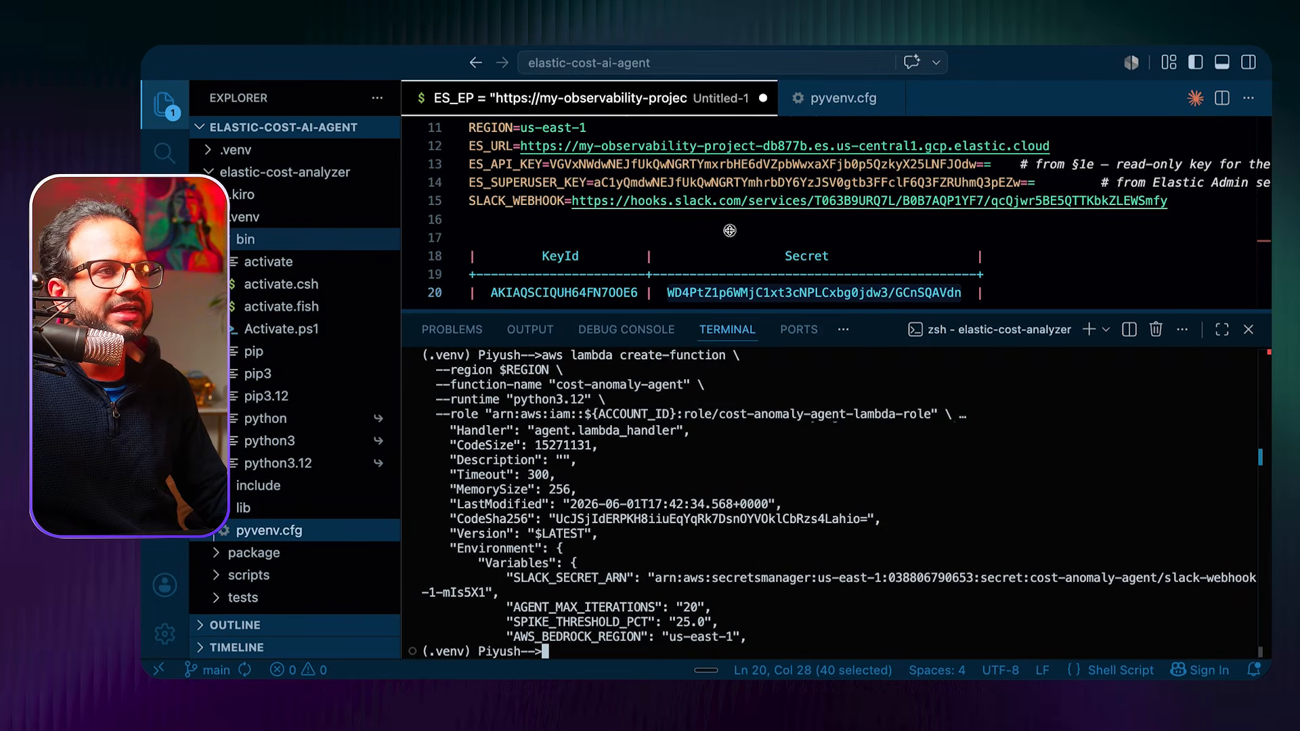
left_click_drag(721, 312, 722, 225)
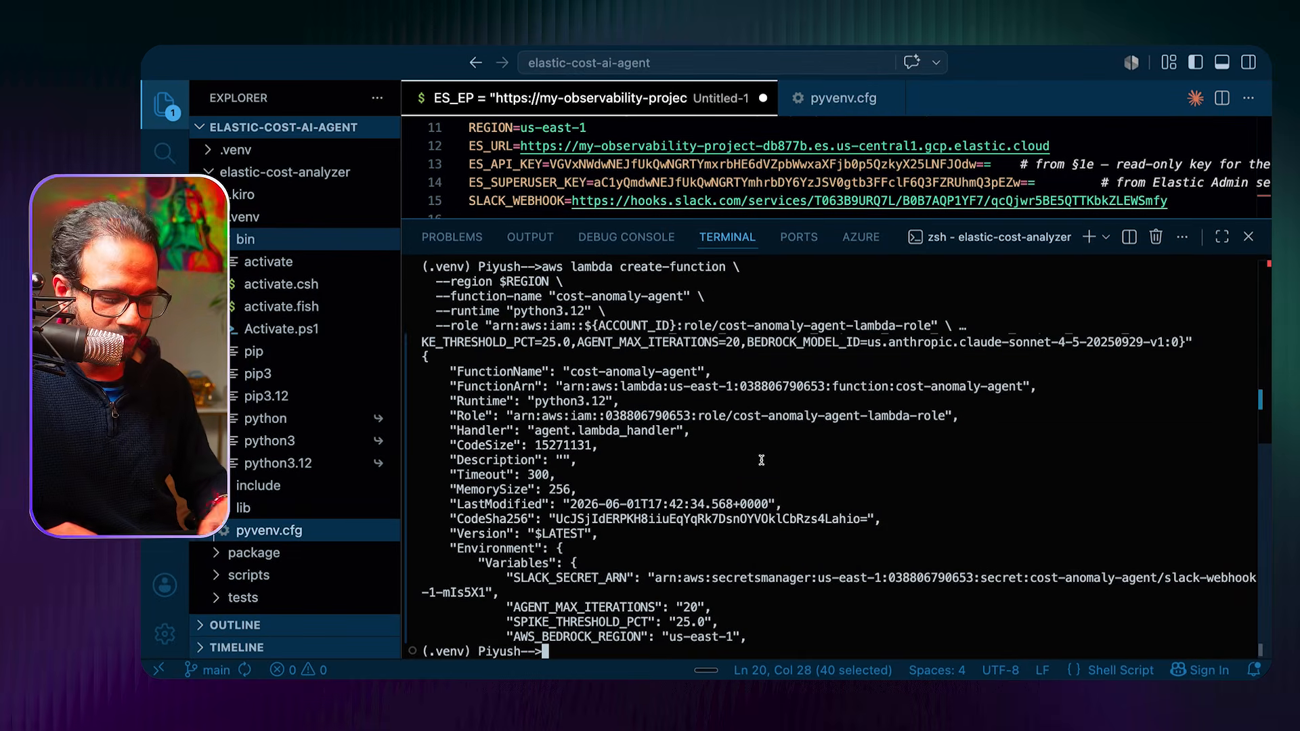
key("super+k")
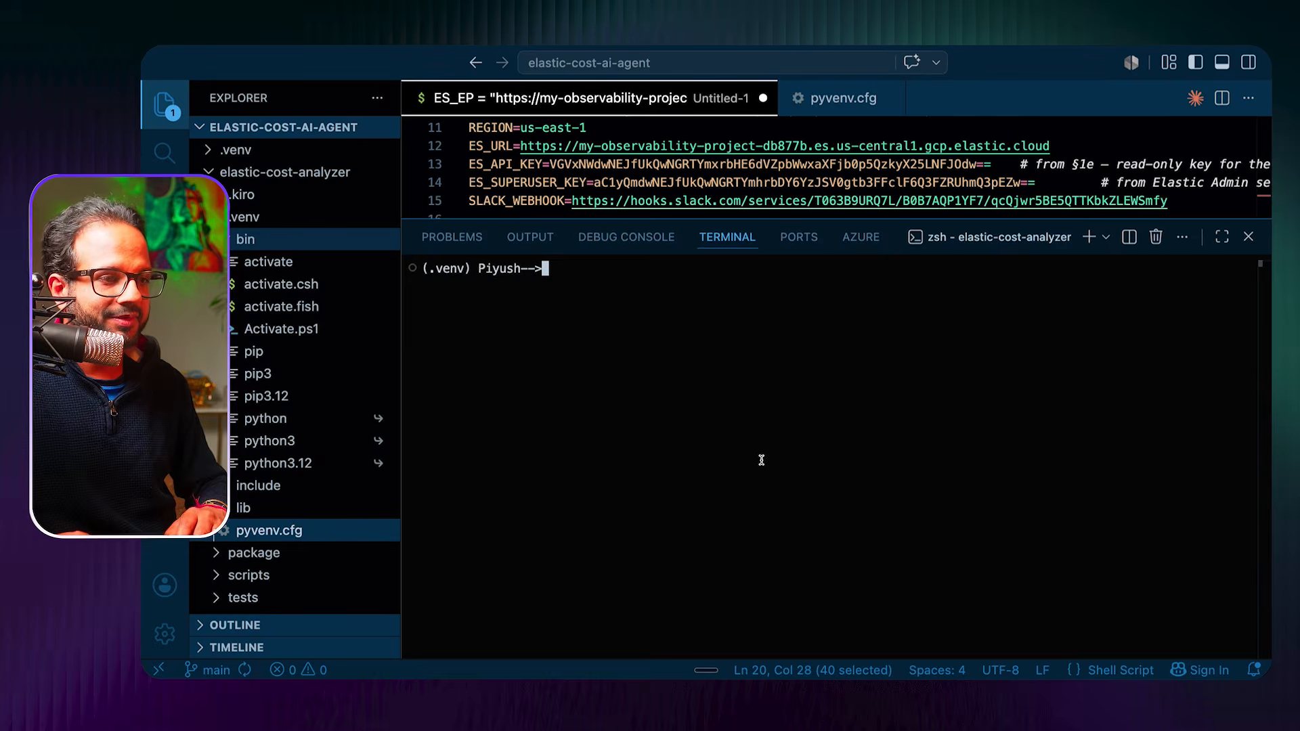
type("aws events put-rule \\   --region $REGION \\   --name \"cost-anomaly-agent-daily\" \\   --schedule-expression \"cron(0 8 * * ? *)\" \\   --state ENABLED \\   --description \"Trigger cost anomaly agent every morning at 08:00 UTC\"  LAMBDA_ARN=$(aws lambda get-function --function-name cost-anomaly-agent \\   --region $REGION --query 'Configuration.FunctionArn' --output text)  aws events put-targets \\   --region $REGION \\   --rule \"cost-anomaly-agent-daily\" \\   --targets \"[{\\\"Id\\\":\\\"1\\\",\\\"Arn\\\":\\\"$LAMBDA_ARN\\\"}]\"  aws lambda add-permission \\   --function-name \"cost-anomaly-agent\" \\   --region $REGION \\   --statement-id \"EventBridgeInvoke\" \\   --action \"lambda:InvokeFunction\" \\   --principal \"events.amazonaws.com\" \\   --source-arn \"$(aws events describe-rule --name cost-anomaly-agent-daily --region $REGION --query 'Arn' --output text)\"")
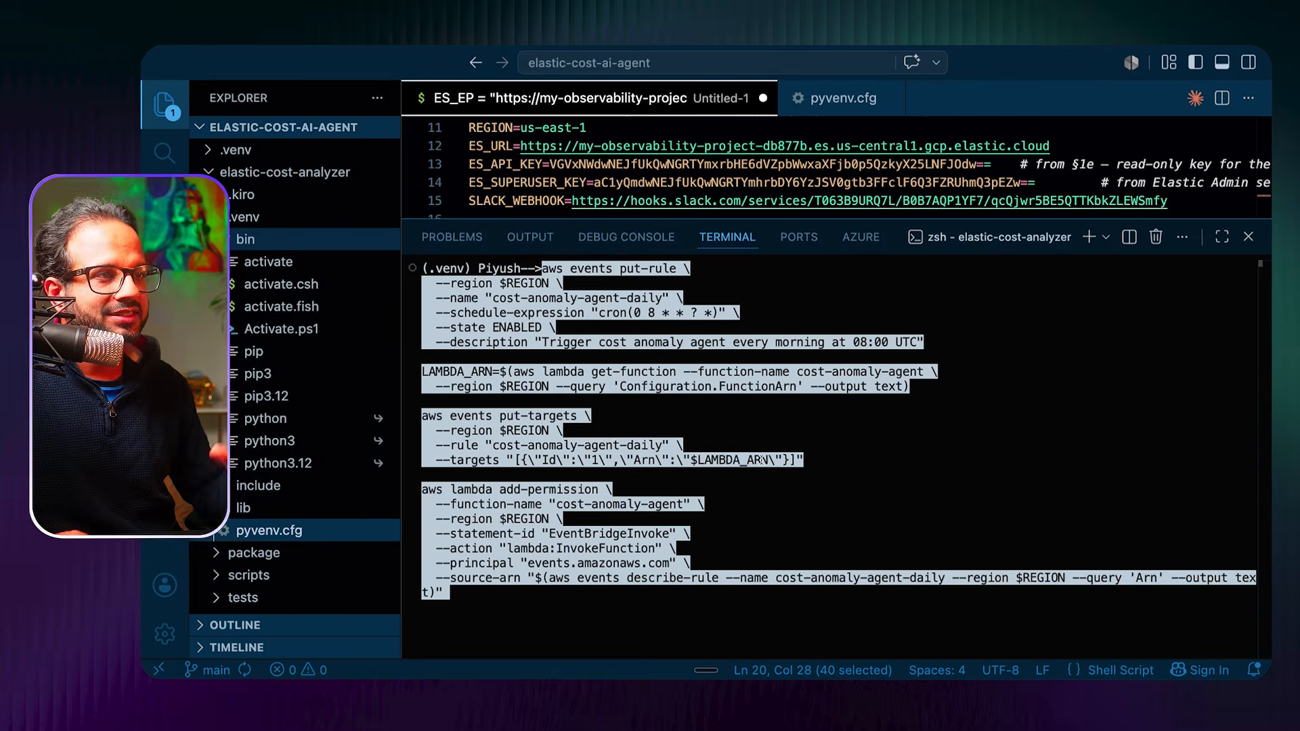
left_click_drag(545, 268, 925, 342)
left_click(671, 316)
left_click_drag(594, 312, 743, 313)
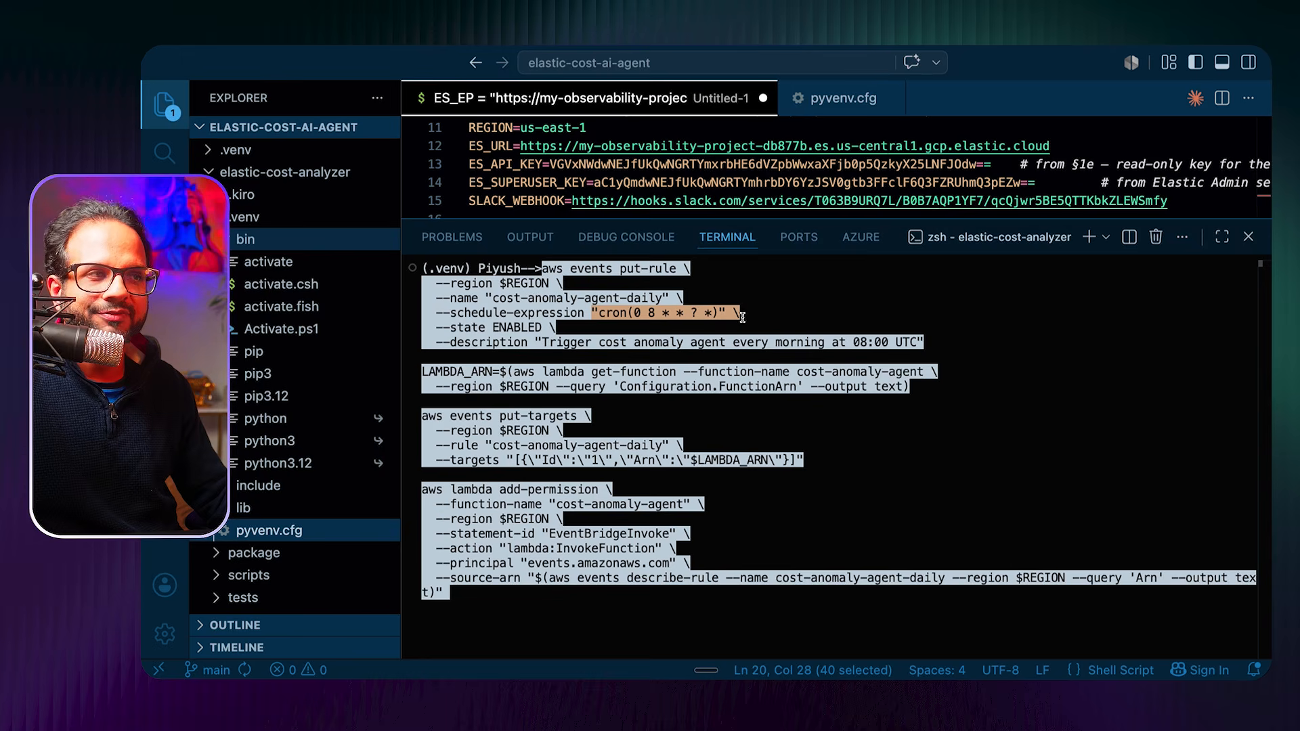
left_click(434, 372)
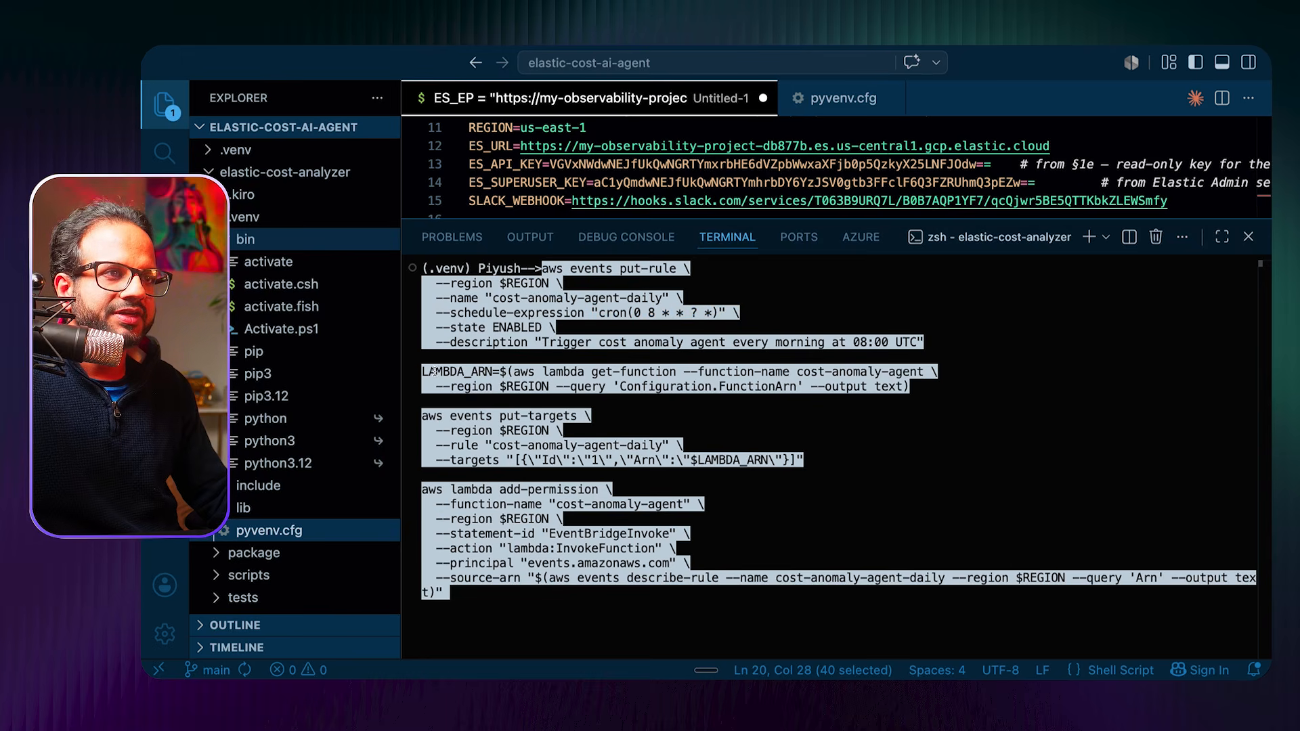
left_click_drag(509, 376, 911, 387)
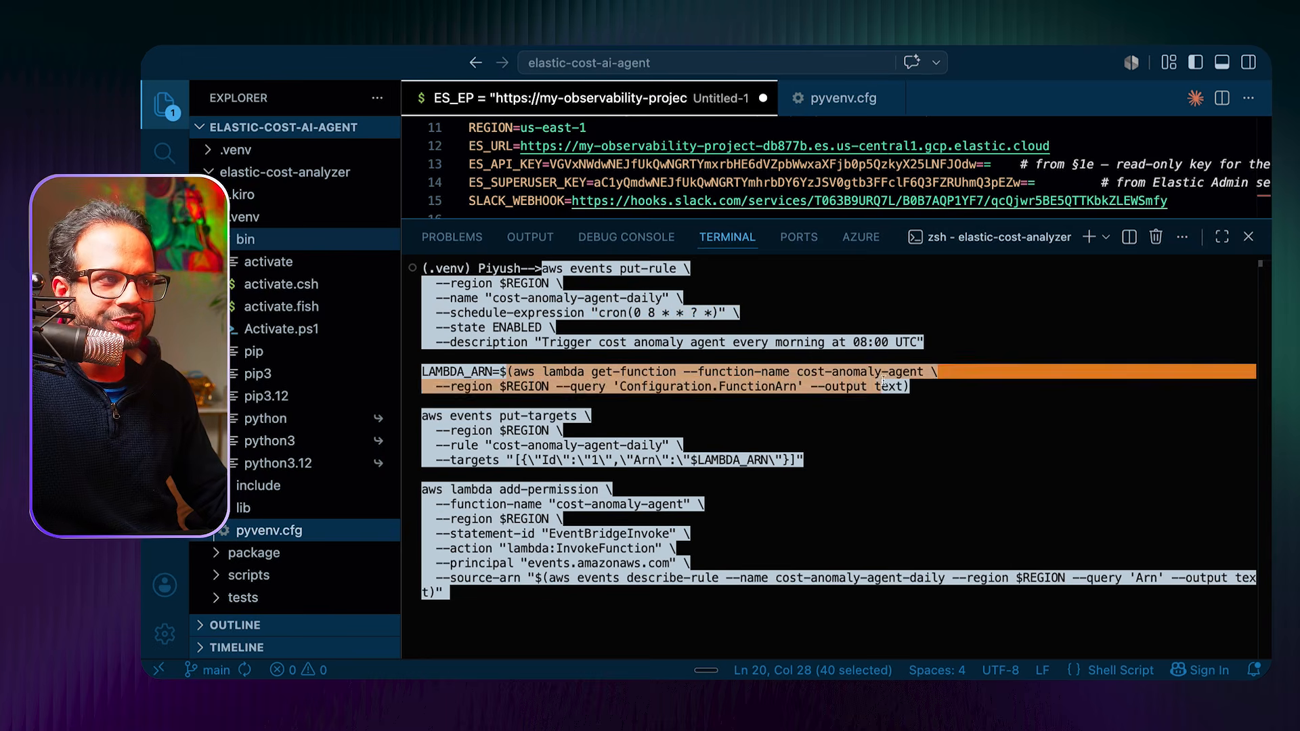
left_click(917, 387)
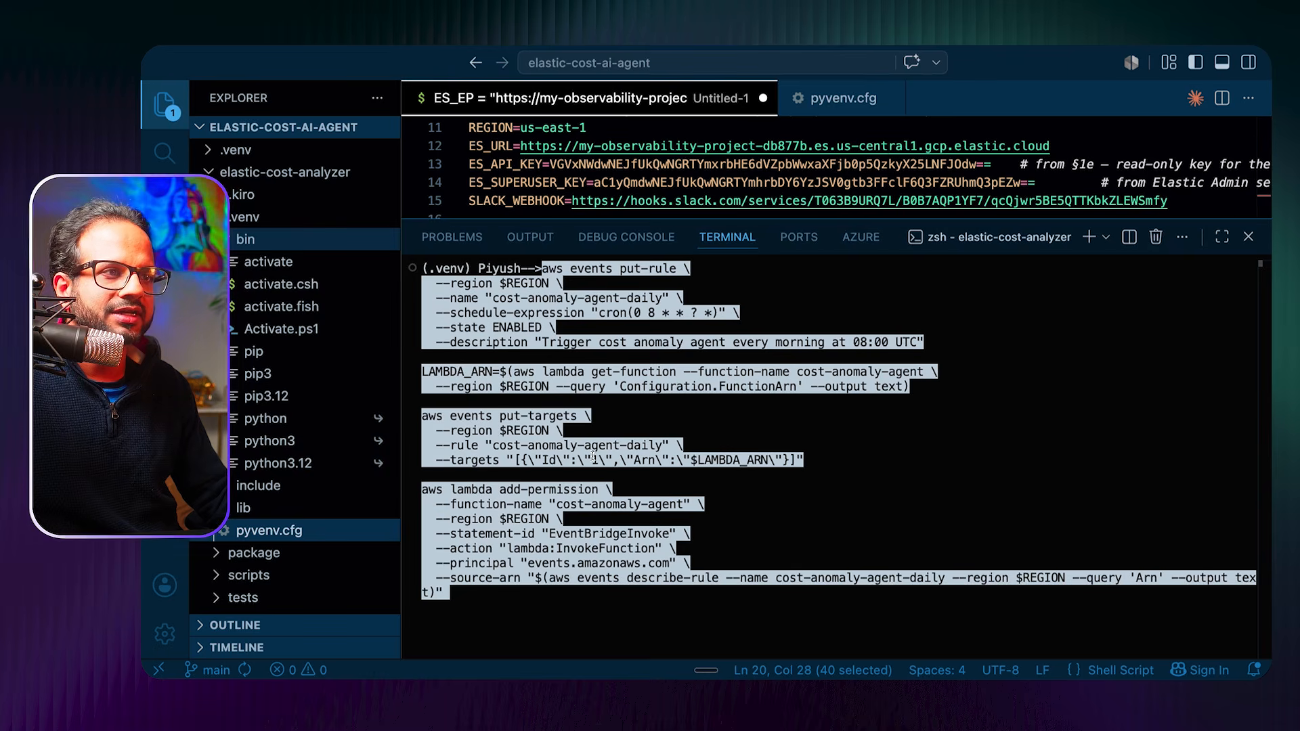
key("Return")
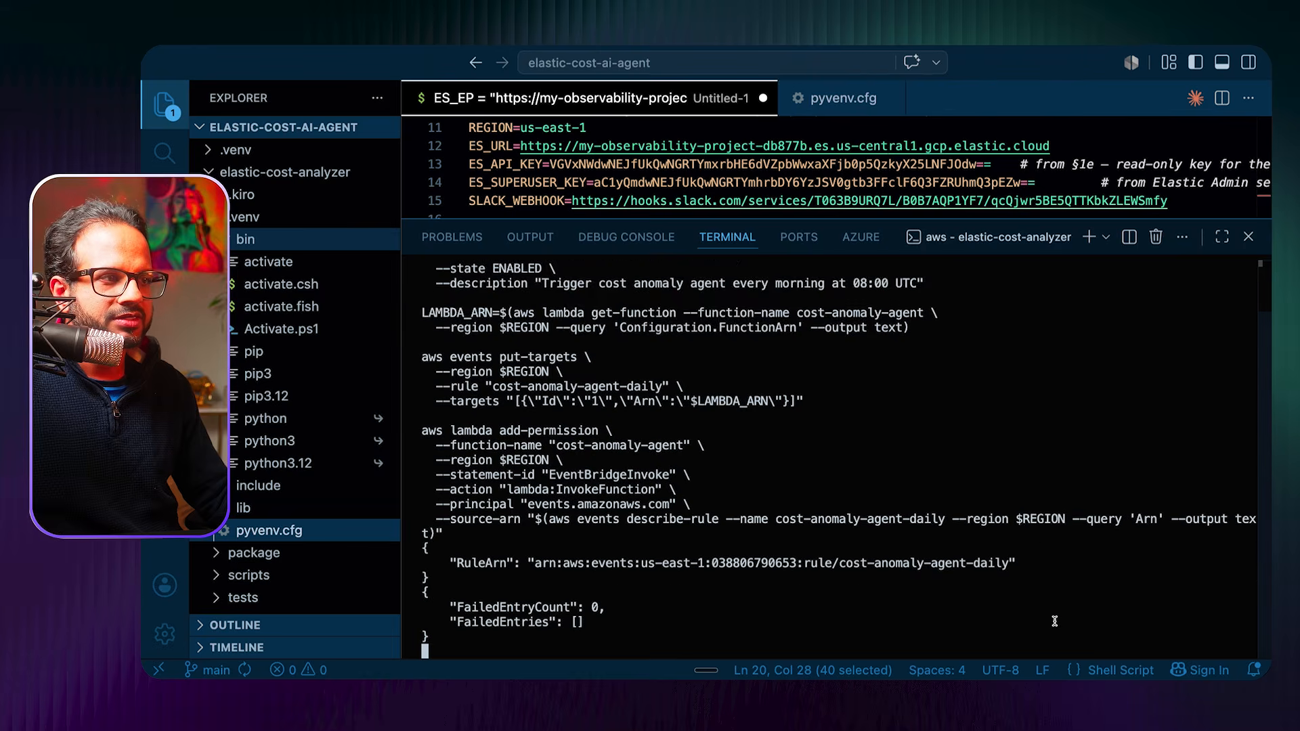
Step: Review the rule ARN, target result and invoke permission statement in the terminal output, and clear the terminal
left_click_drag(1046, 550, 632, 557)
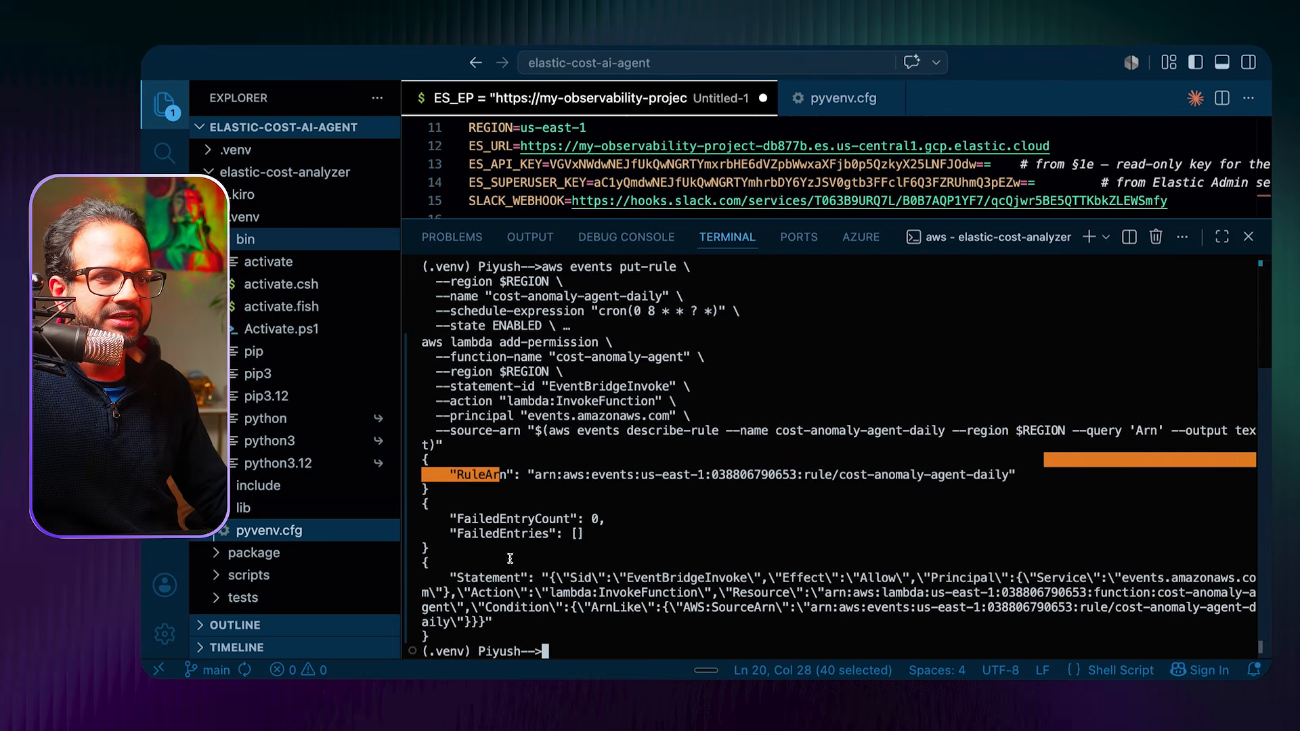
left_click_drag(550, 631, 482, 568)
left_click(679, 542)
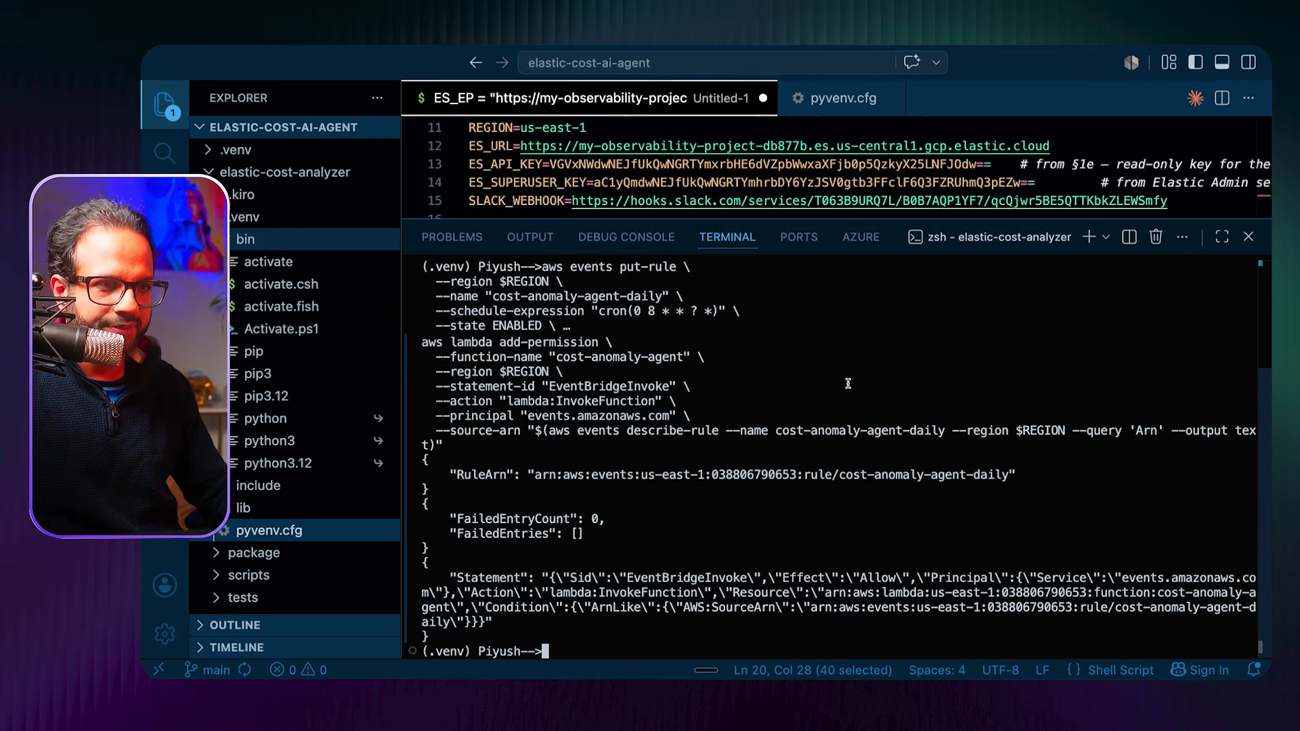
key("ctrl+l")
Step: Switch to the AWS console in Chrome, find the EventBridge service and open its rules list
key("ctrl+Up")
key("ctrl+Left")
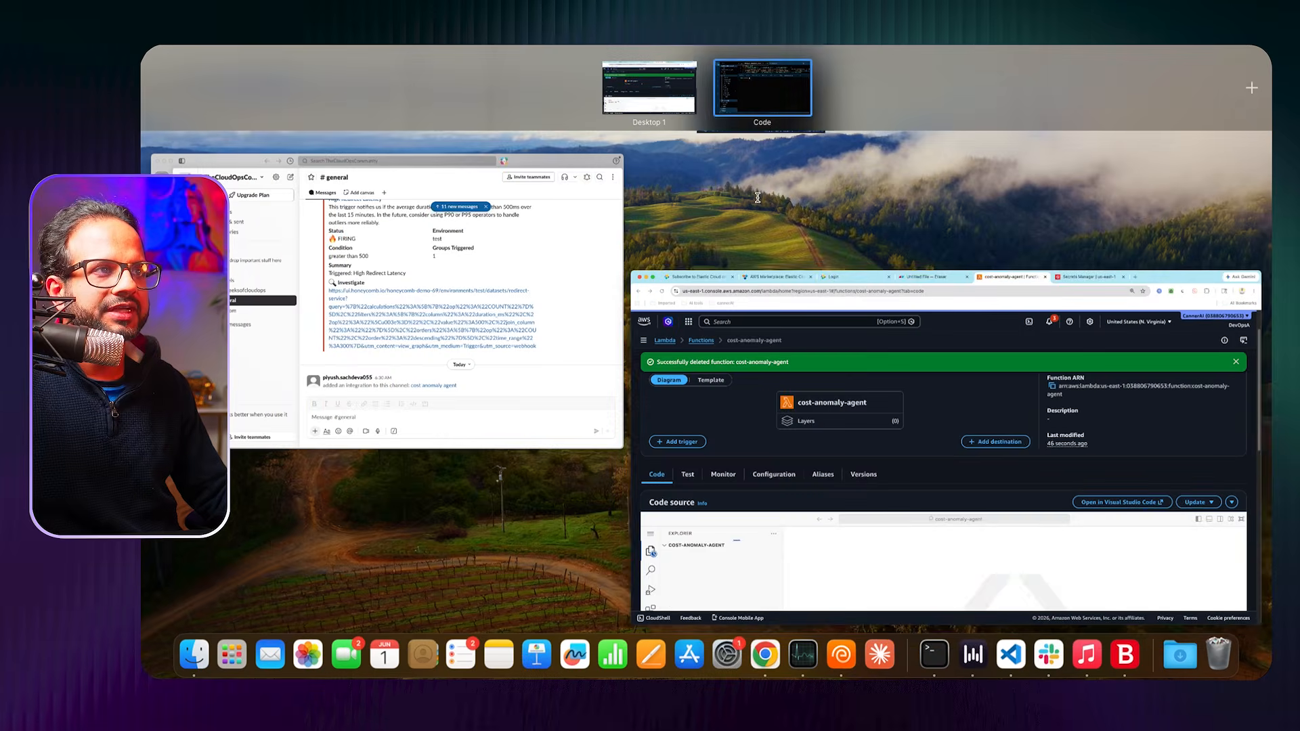
left_click(768, 344)
left_click(517, 138)
type("eventbriudg")
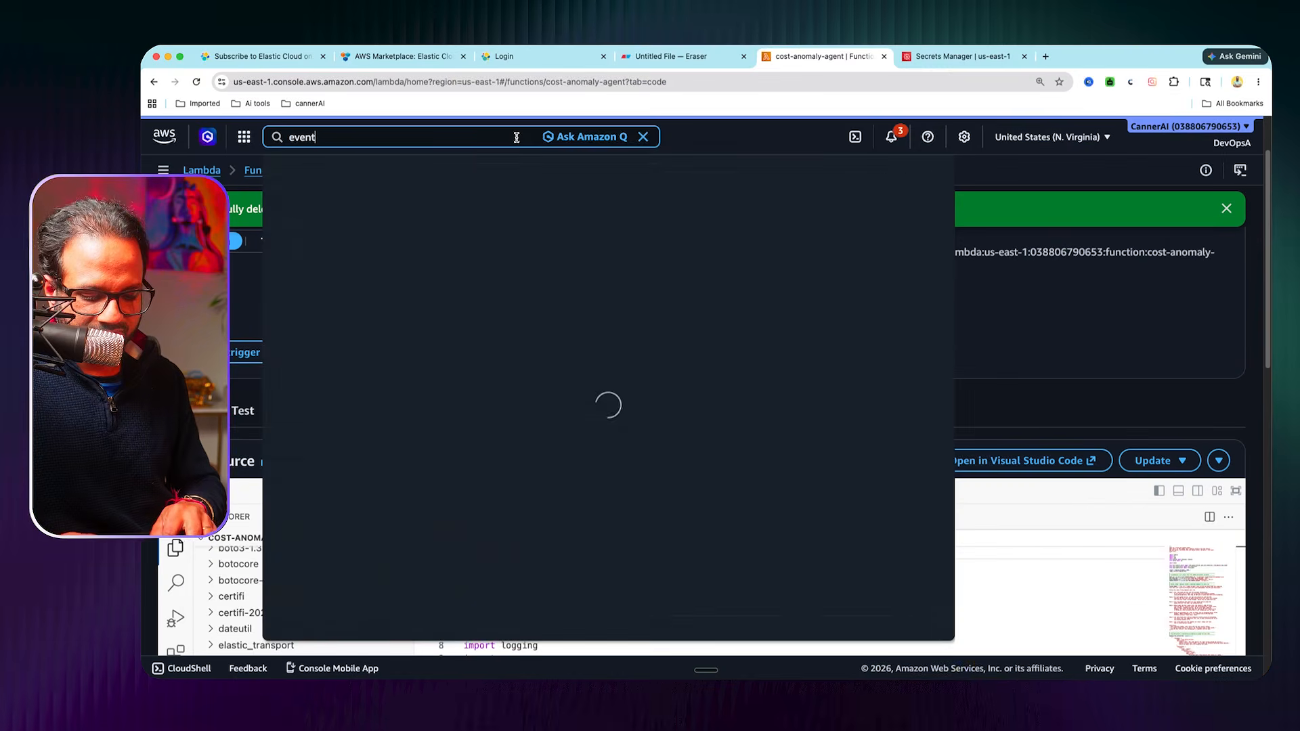
key("Return")
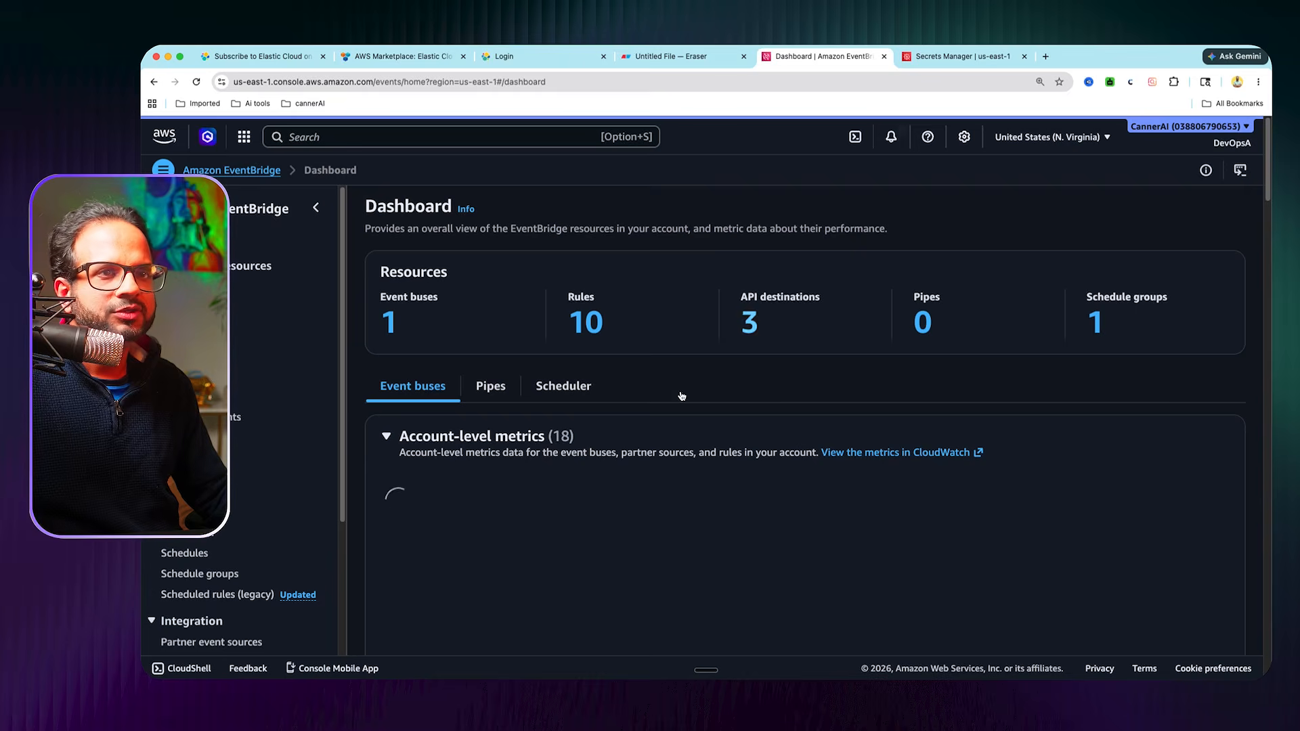
left_click(588, 324)
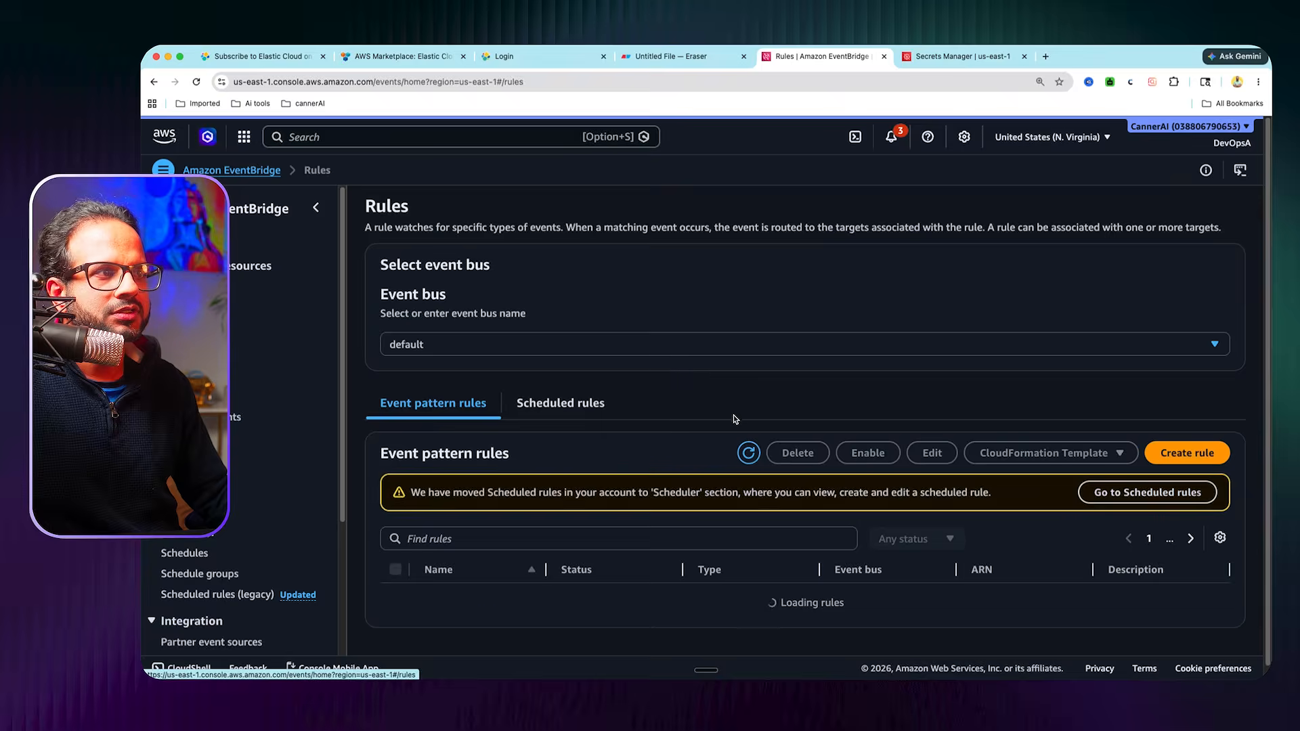
Step: Look through the event pattern rules on the default event bus and go to the Scheduled rules (legacy) list
scroll(447, 390, "down", 2)
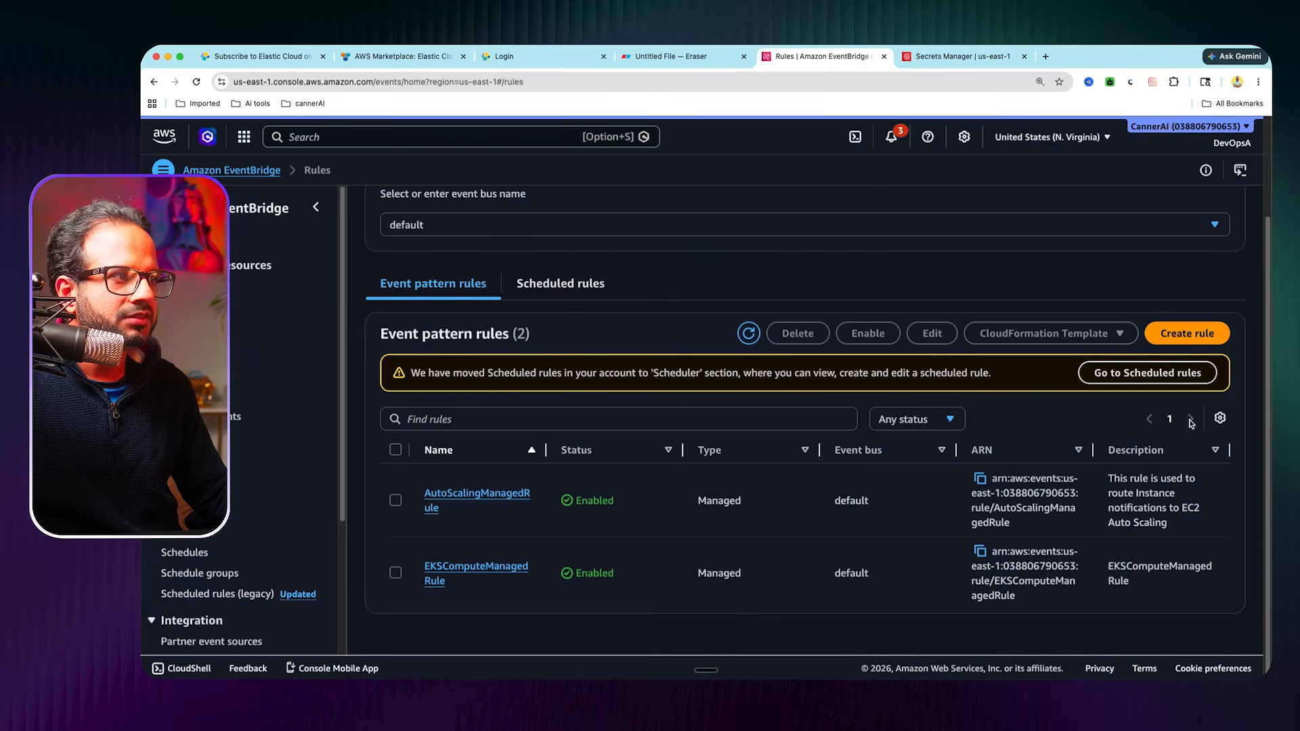
left_click(596, 283)
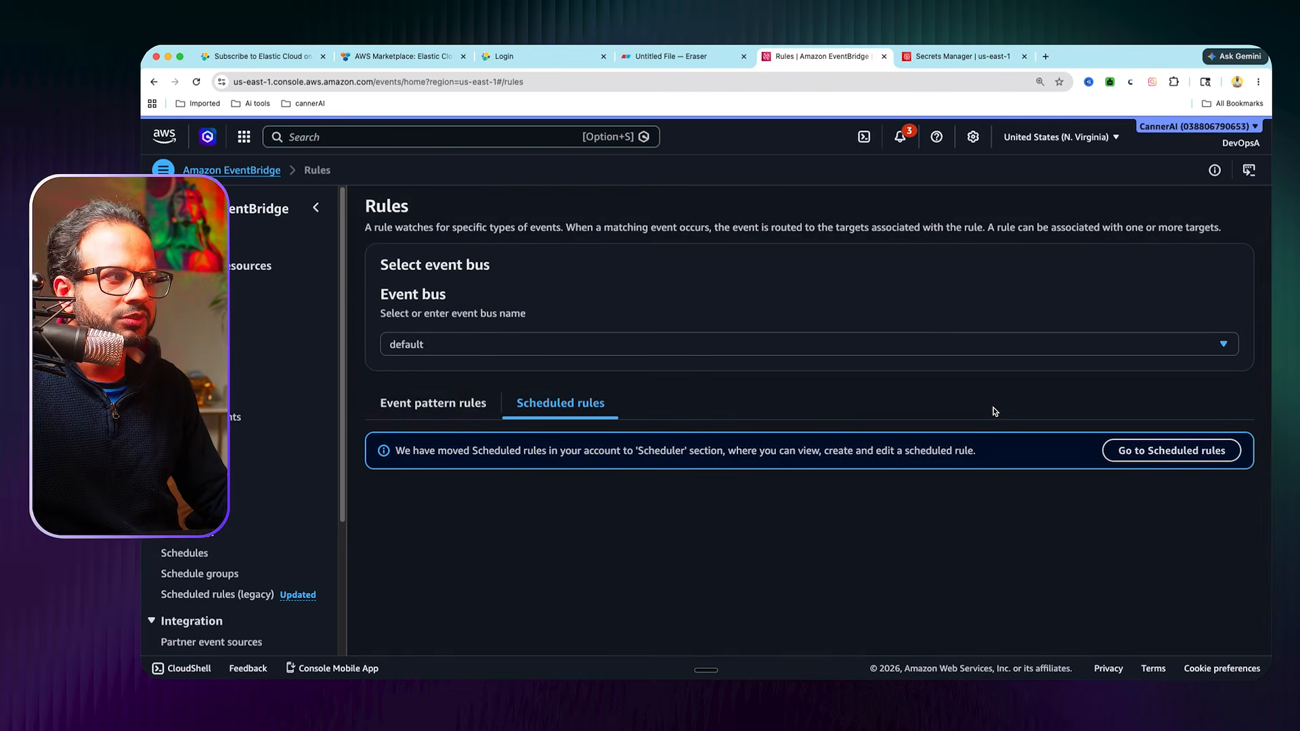
left_click_drag(571, 455, 808, 452)
left_click(896, 453)
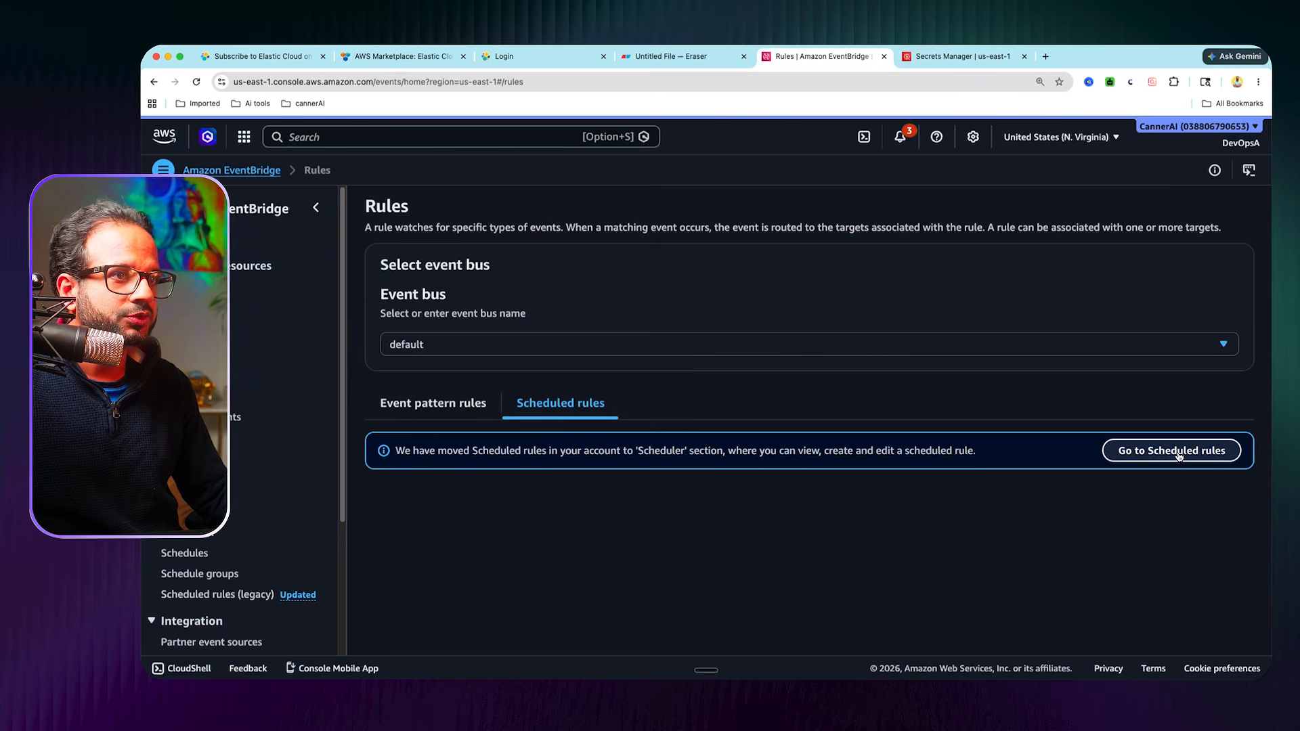
left_click(1026, 346)
left_click(1002, 474)
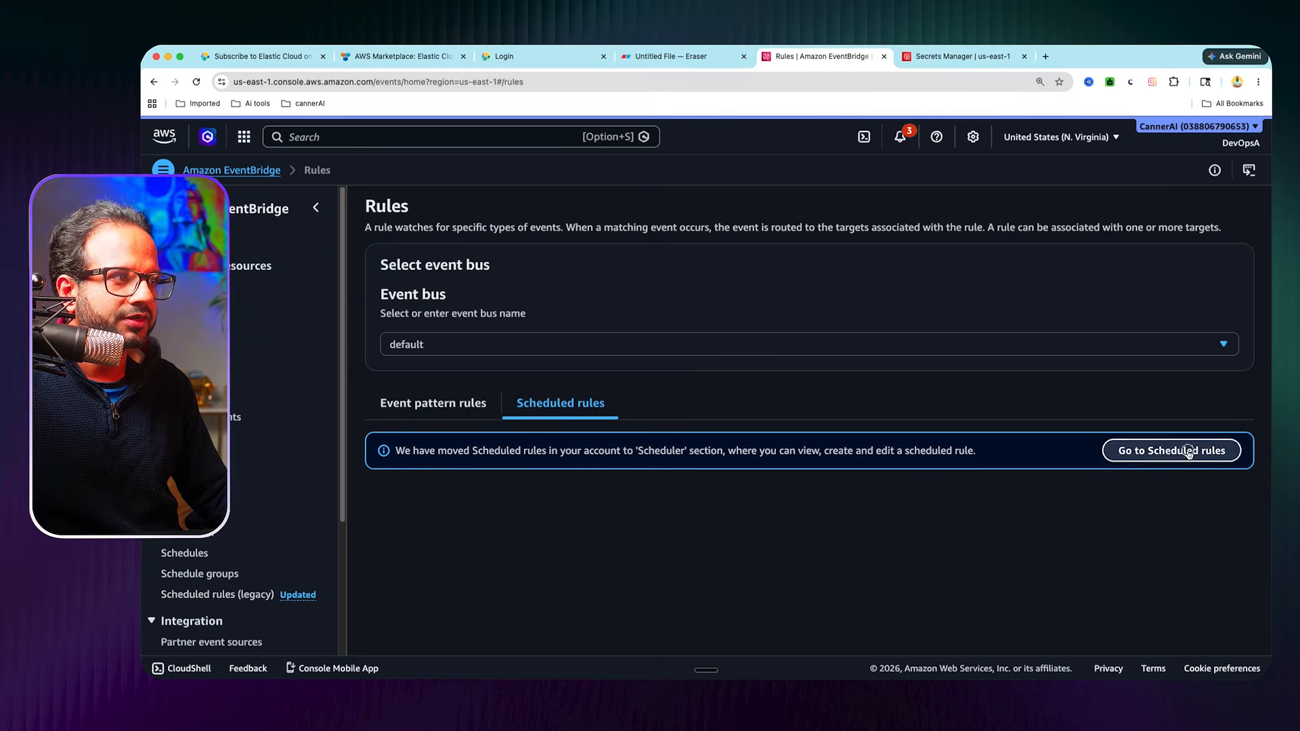
left_click(1188, 452)
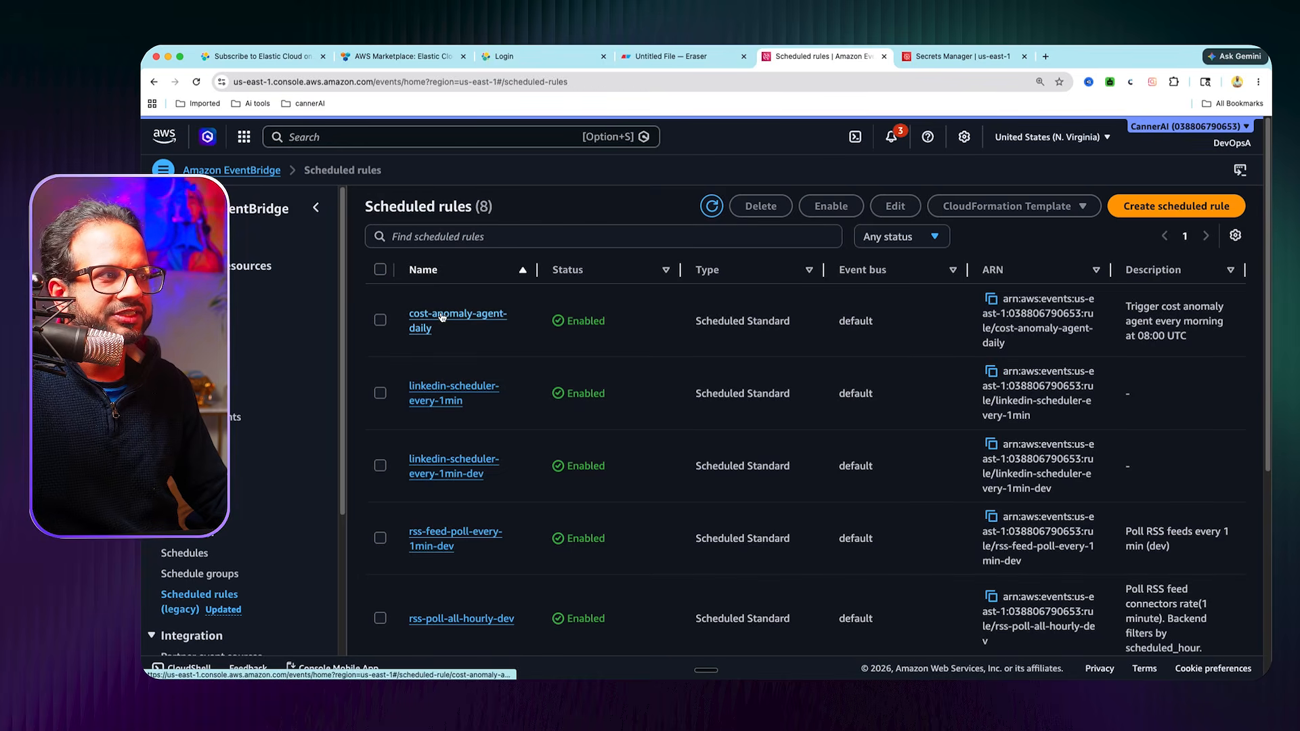
Step: Open the cost-anomaly-agent-daily scheduled rule and examine its description, cron expression and upcoming trigger dates
left_click(442, 316)
left_click_drag(451, 347, 486, 346)
scroll(634, 460, "down", 2)
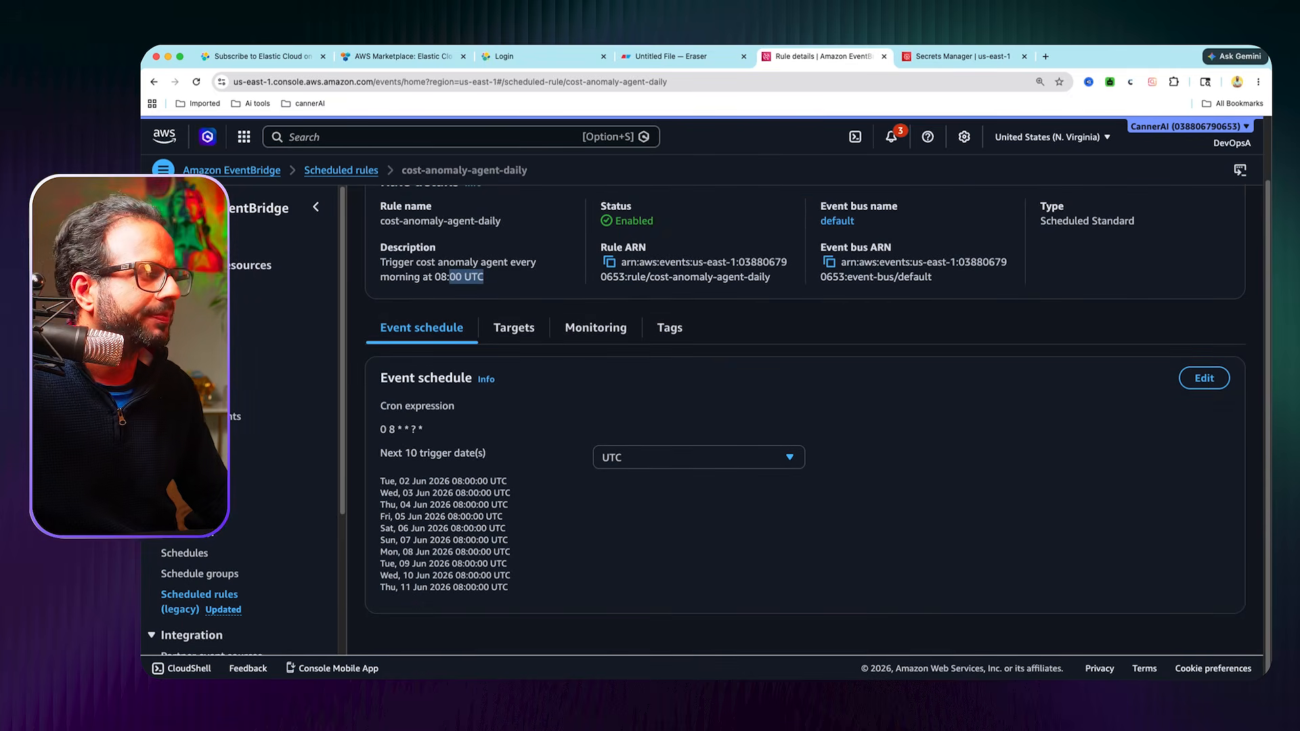
Step: Find the Lambda service in the AWS console and open the cost-anomaly-agent function
key("super+Tab")
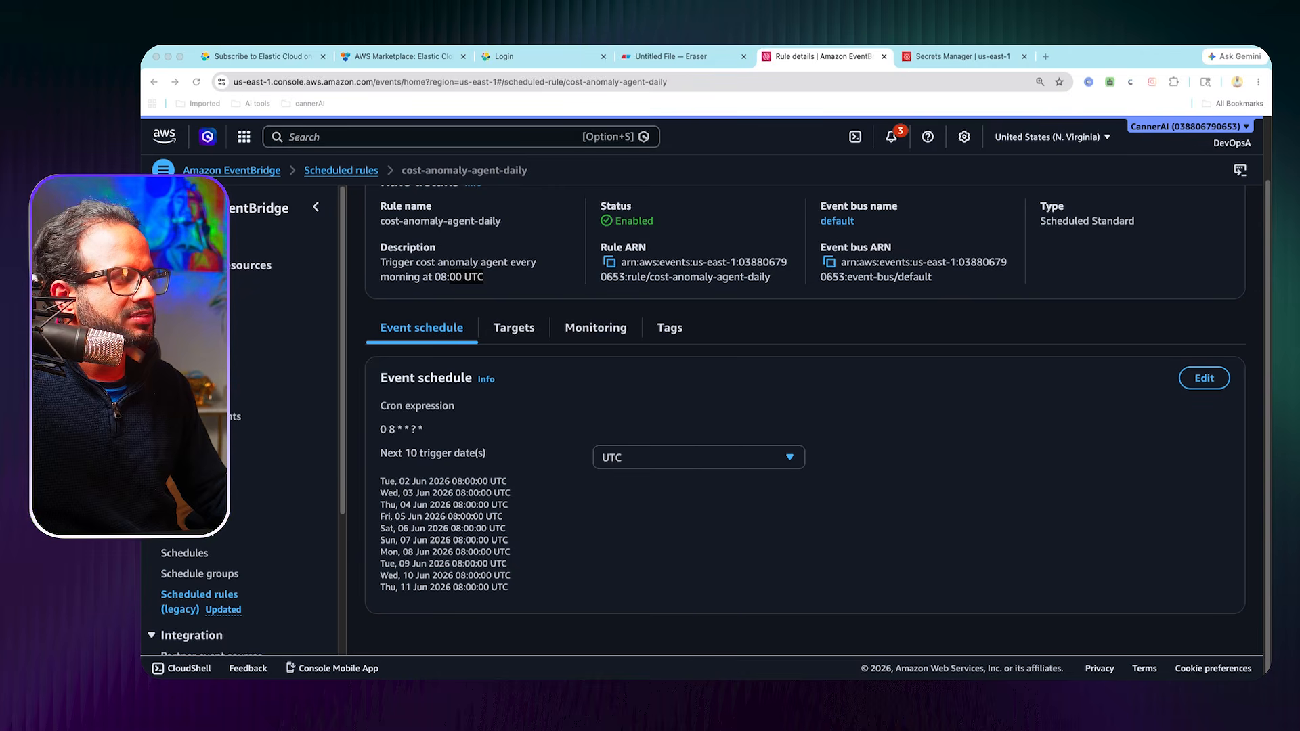
left_click(427, 136)
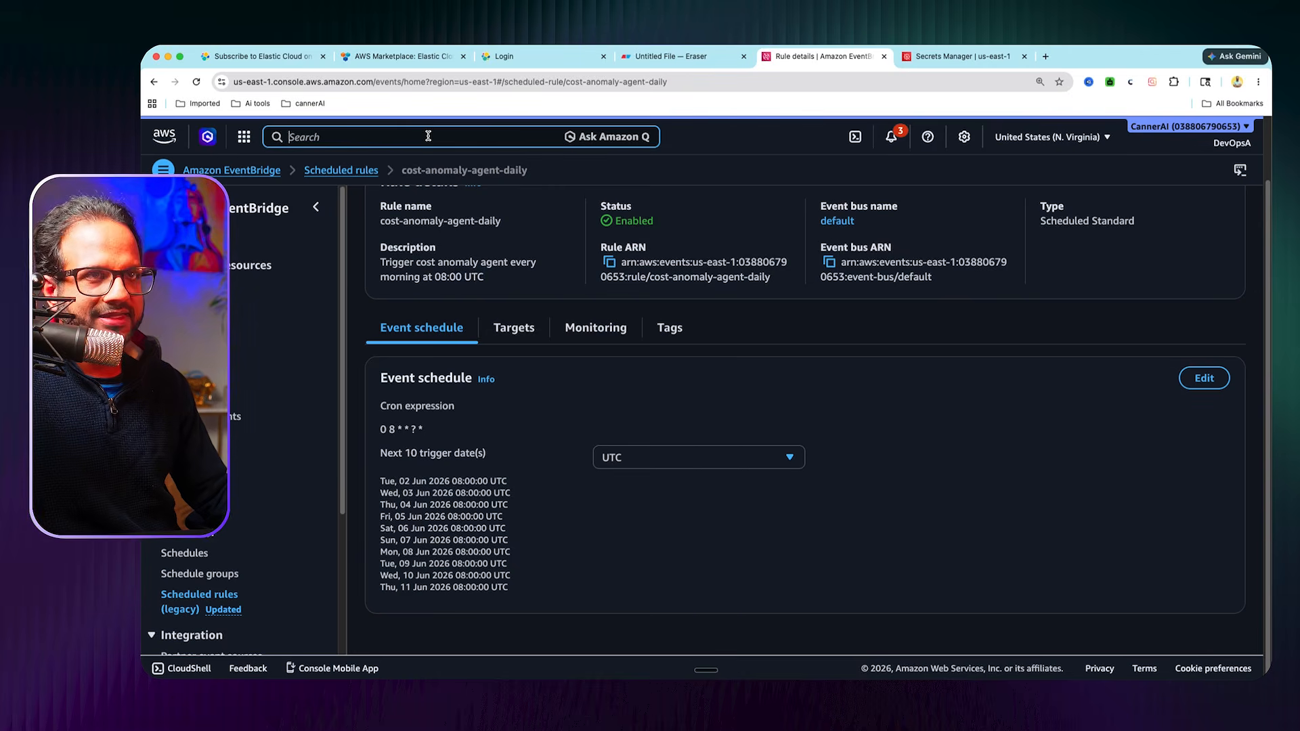
type("lambda")
key("Return")
left_click(484, 383)
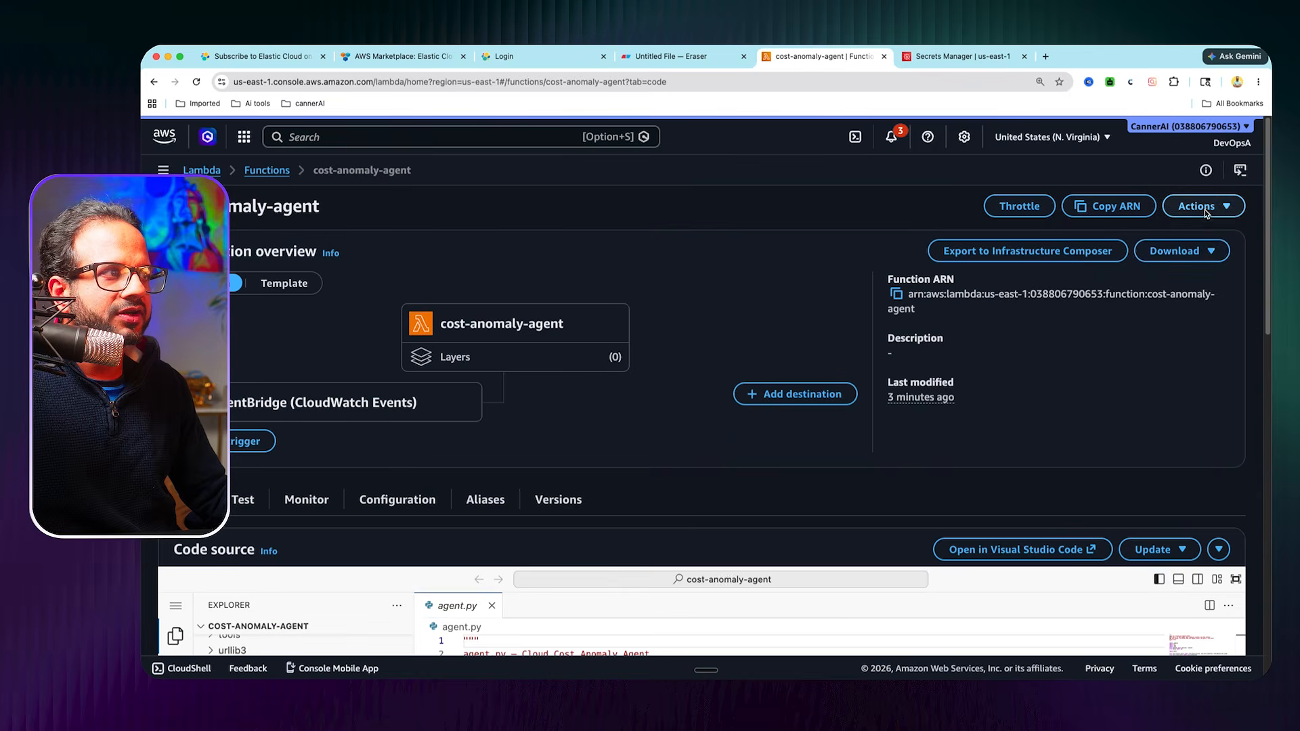
left_click(1204, 208)
left_click(643, 468)
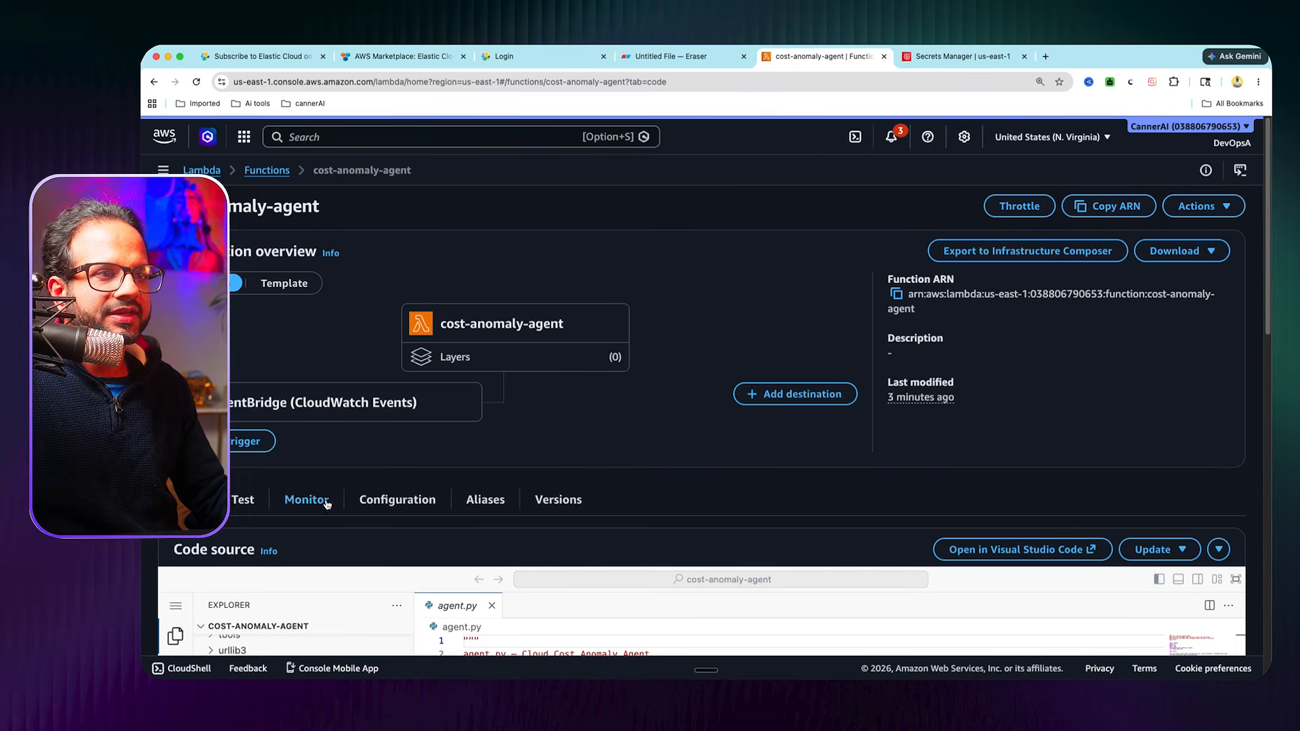
Step: Create a new test event for the function with the JSON {"source": "manual-test"} and run the test
left_click(242, 501)
scroll(701, 530, "down", 4)
left_click(446, 508)
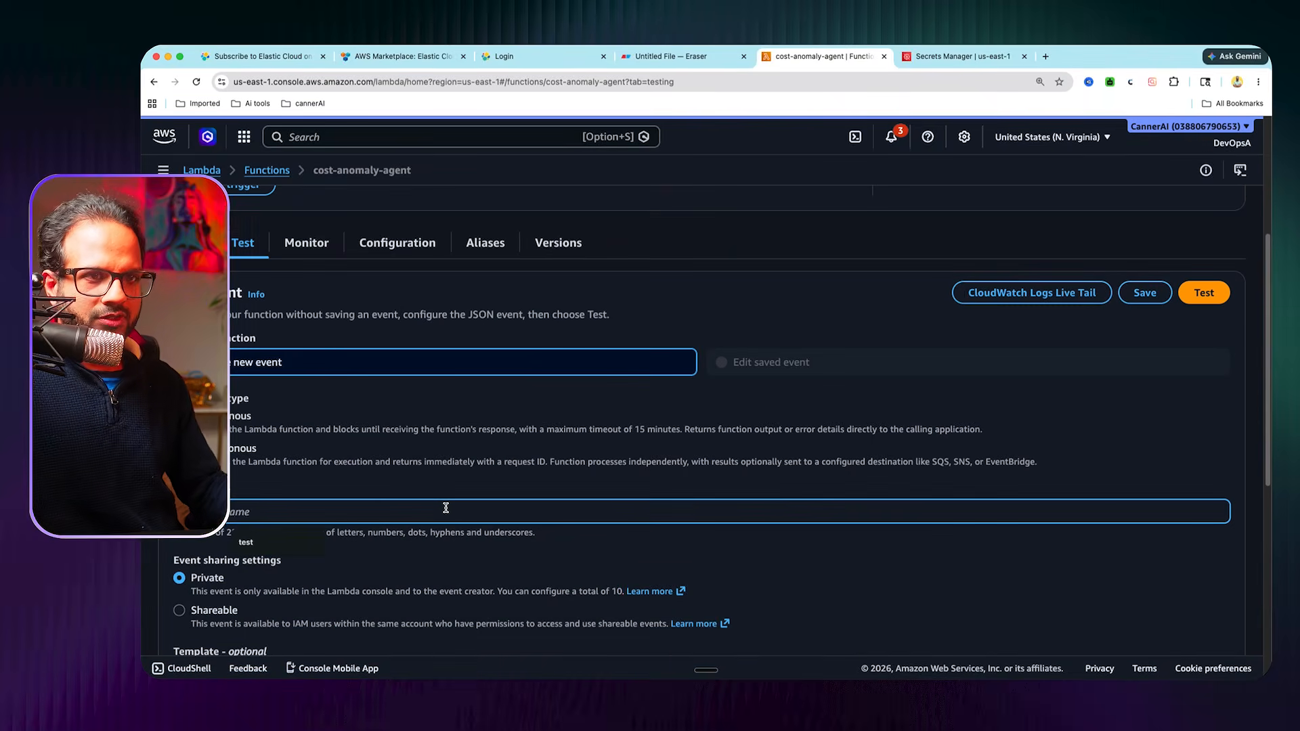
scroll(444, 510, "down", 4)
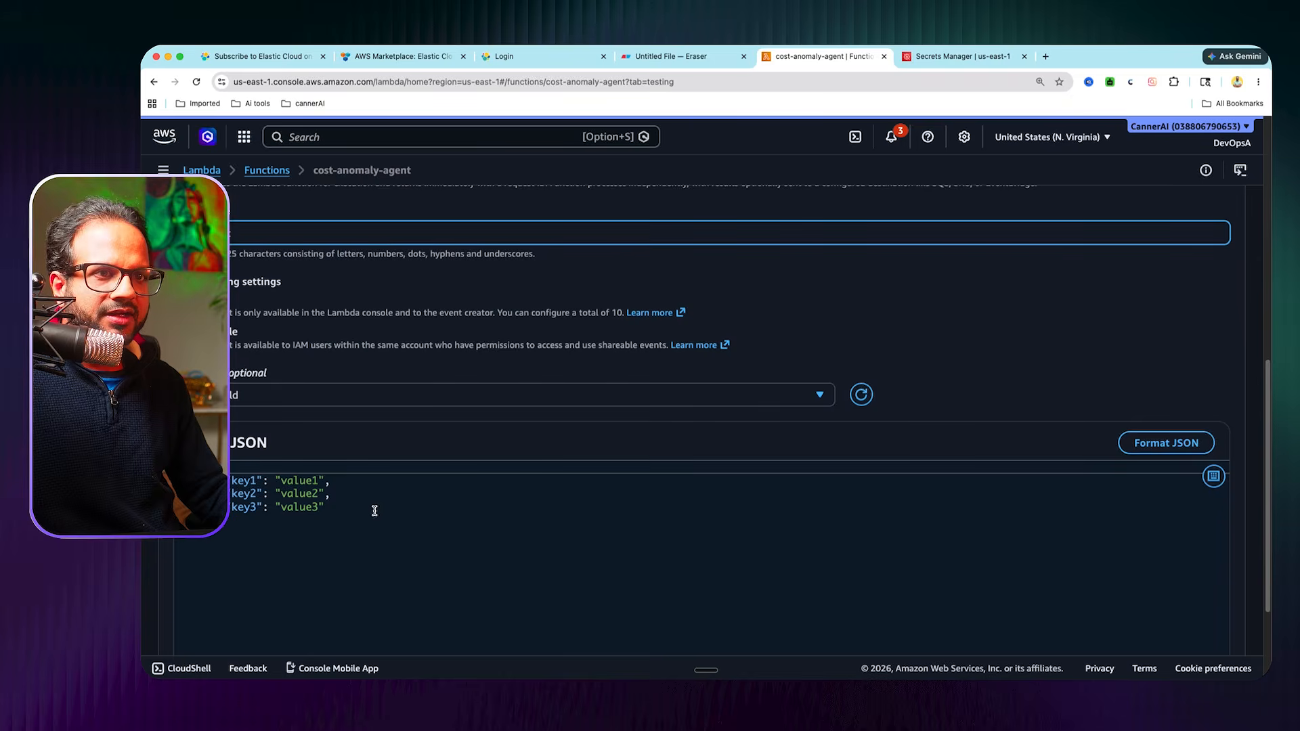
left_click(570, 534)
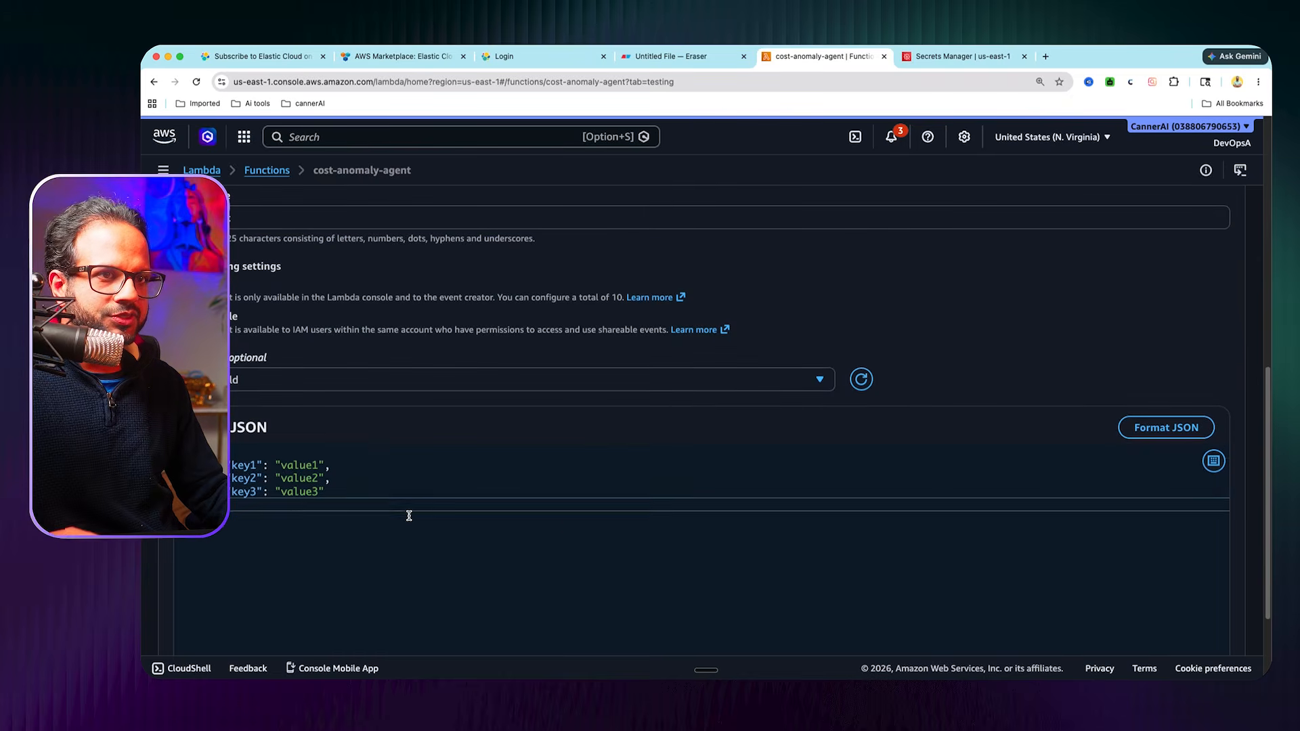
key("ctrl+a")
type("{\"source\": \"manual-test\"}")
key("BackSpace")
scroll(602, 465, "down", 2)
scroll(877, 486, "up", 4)
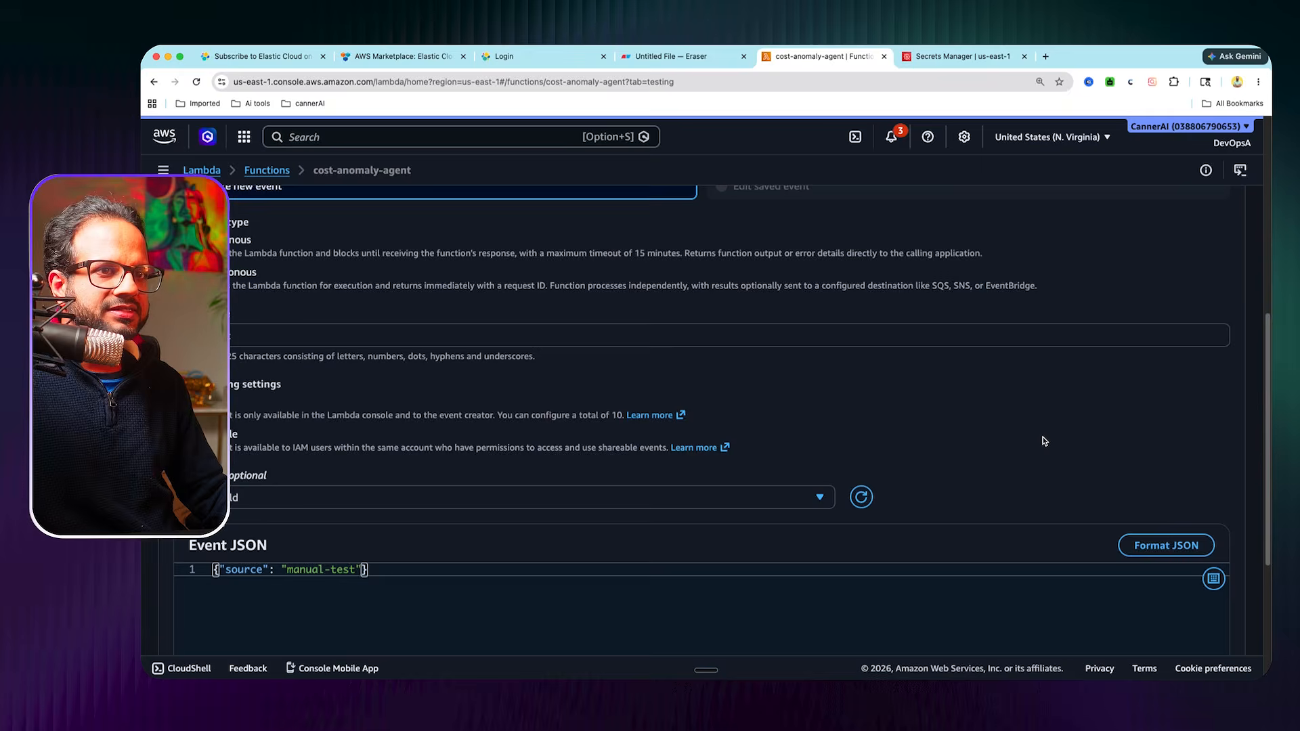
left_click(1198, 246)
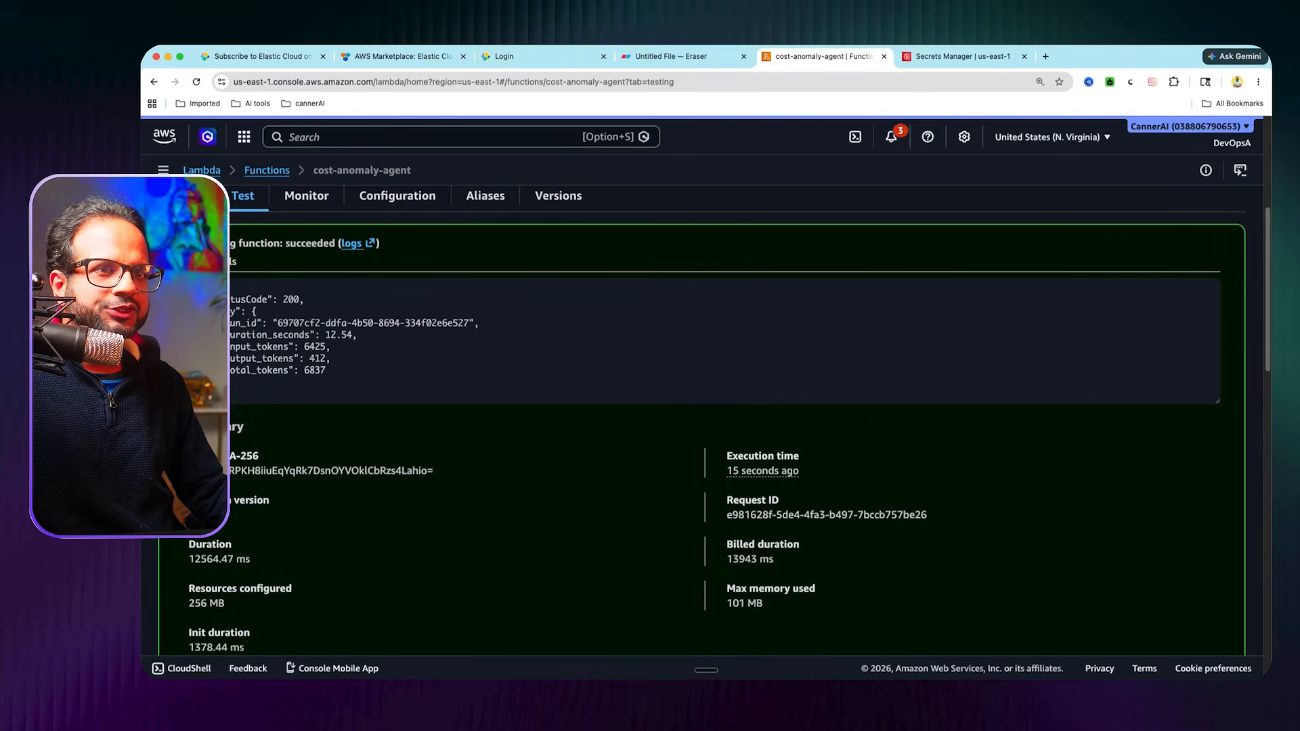
Step: Review the test run's response body, including run ID, duration and token usage, plus the summary and log output
left_click_drag(219, 323, 349, 377)
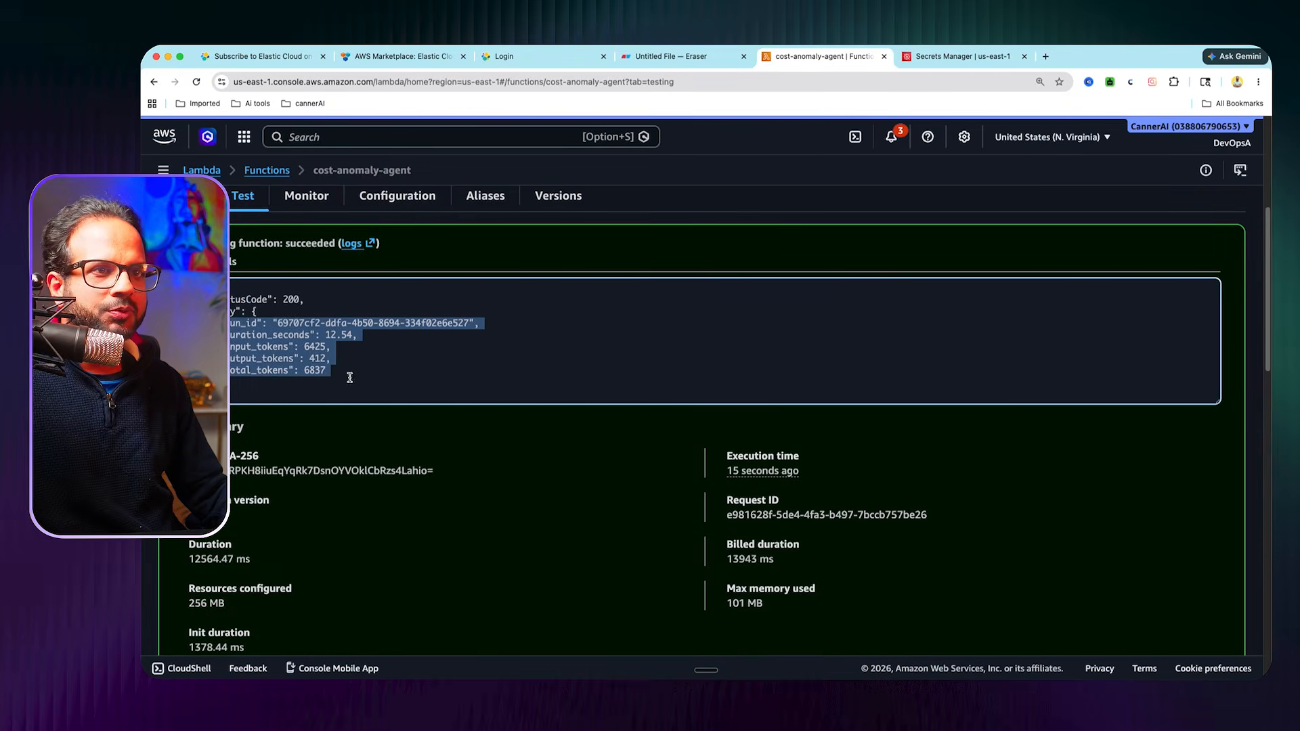
scroll(389, 499, "down", 2)
scroll(420, 473, "down", 2)
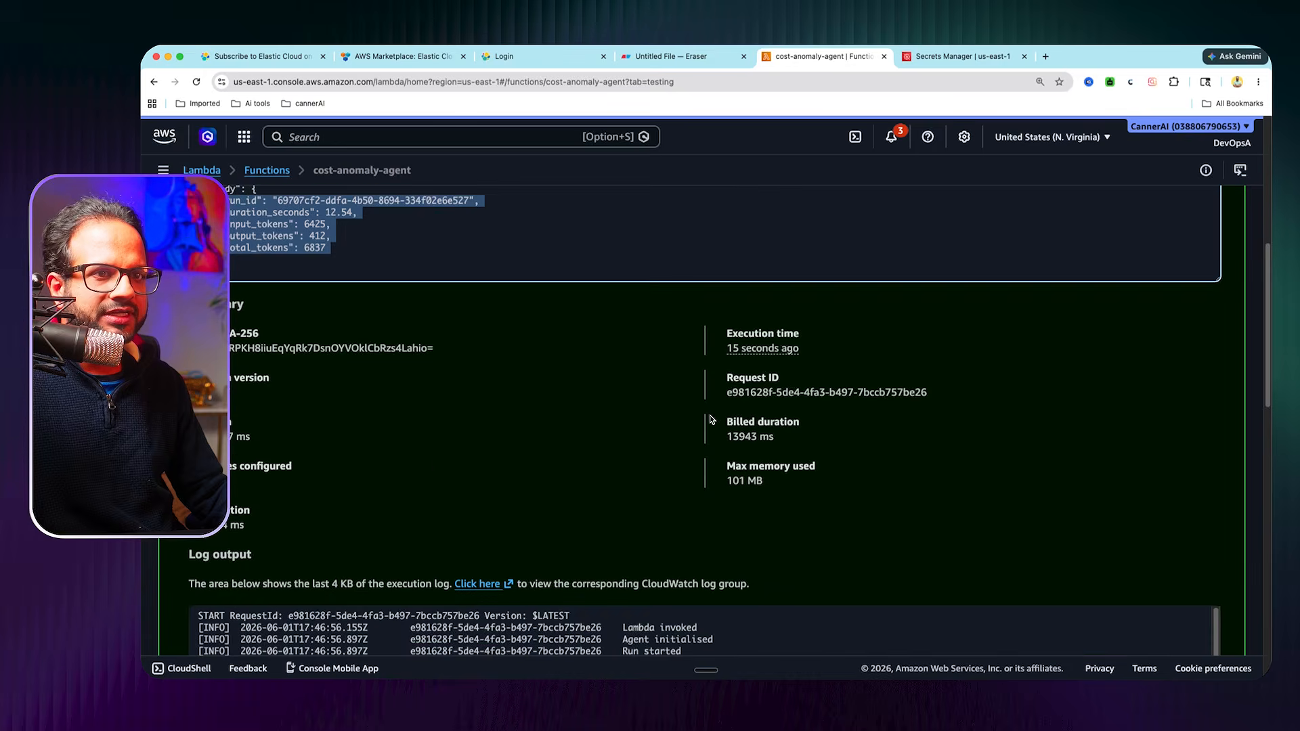
scroll(897, 400, "down", 5)
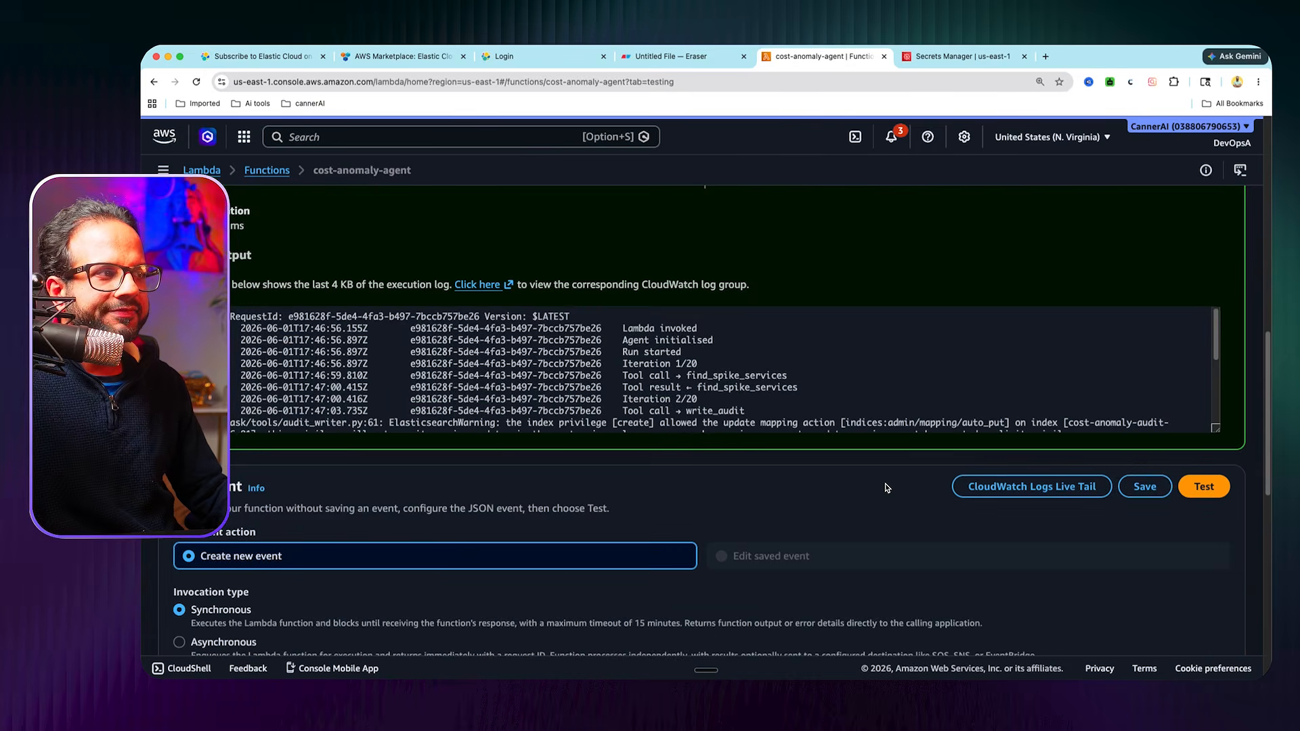
Step: Switch to Slack to check the general channel for an agent alert, and return to the Lambda console
key("ctrl+Up")
left_click(539, 478)
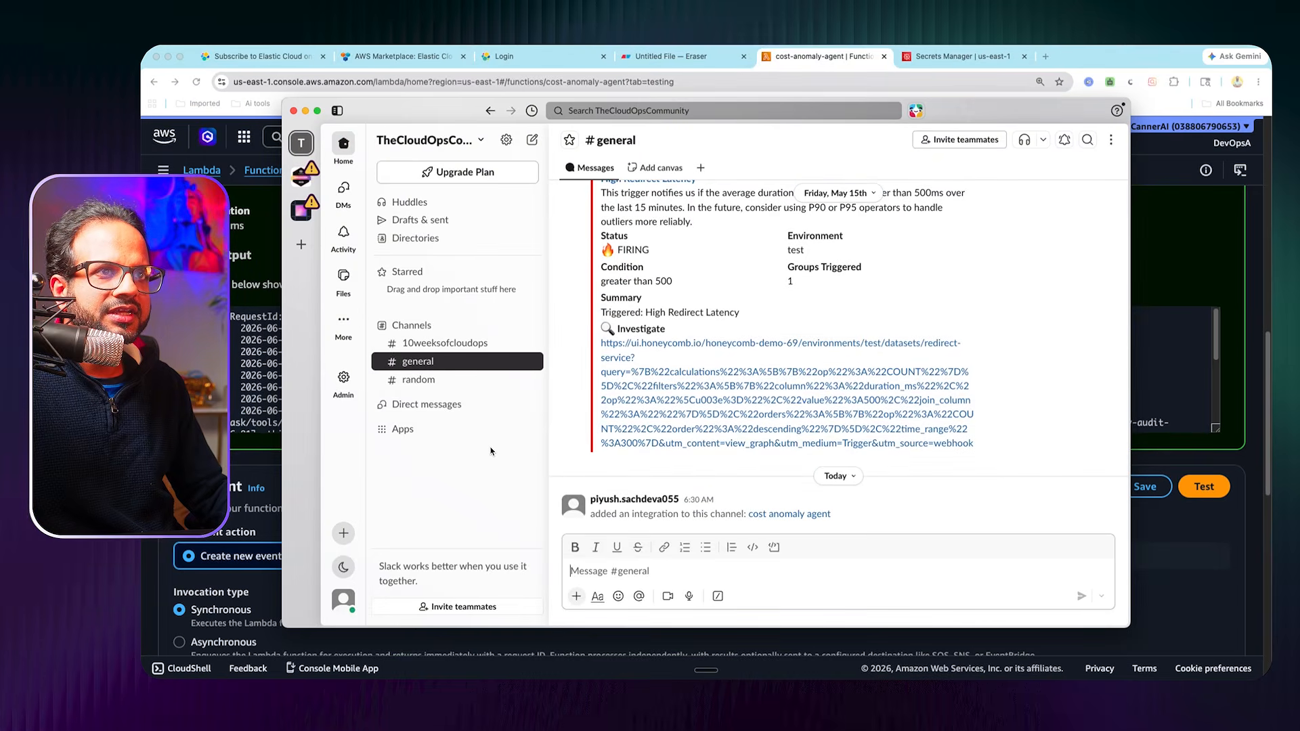
key("super+Tab")
Step: Read through the tool calls and warnings in the test run's log output
scroll(763, 389, "down", 1)
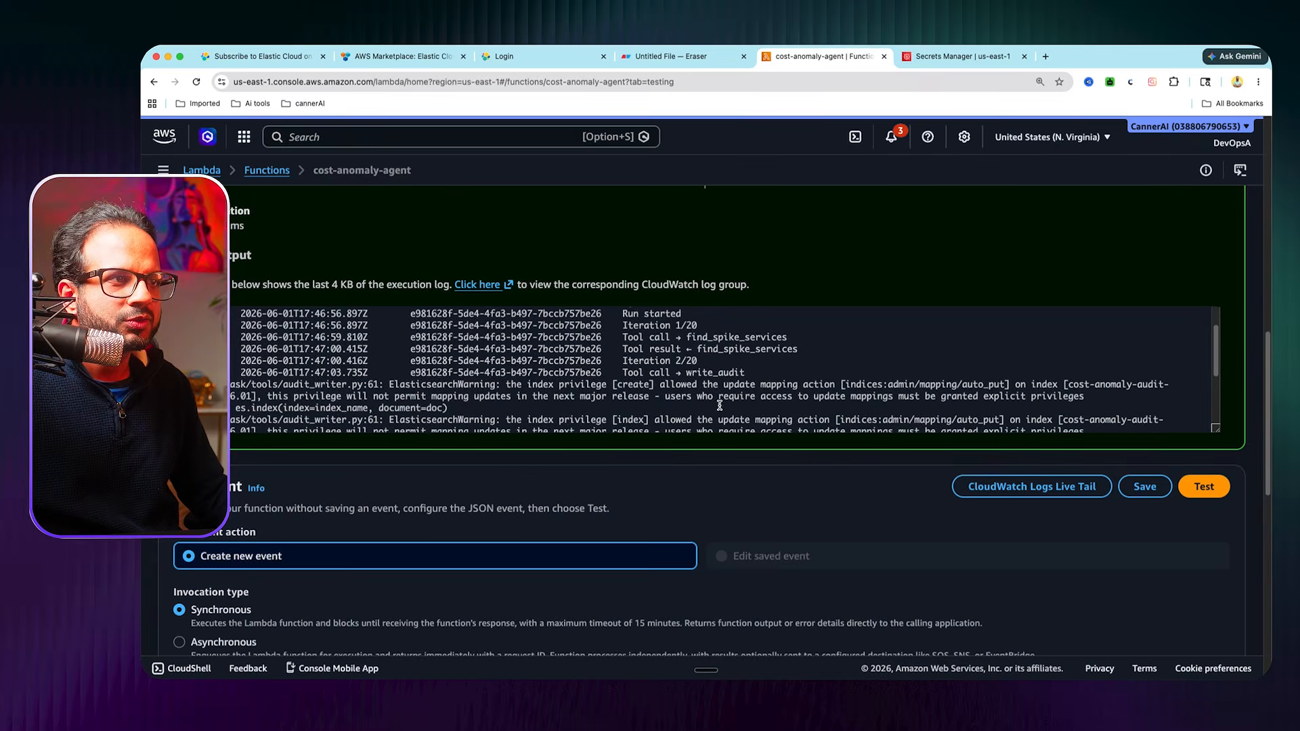
scroll(678, 397, "down", 1)
scroll(487, 411, "down", 1)
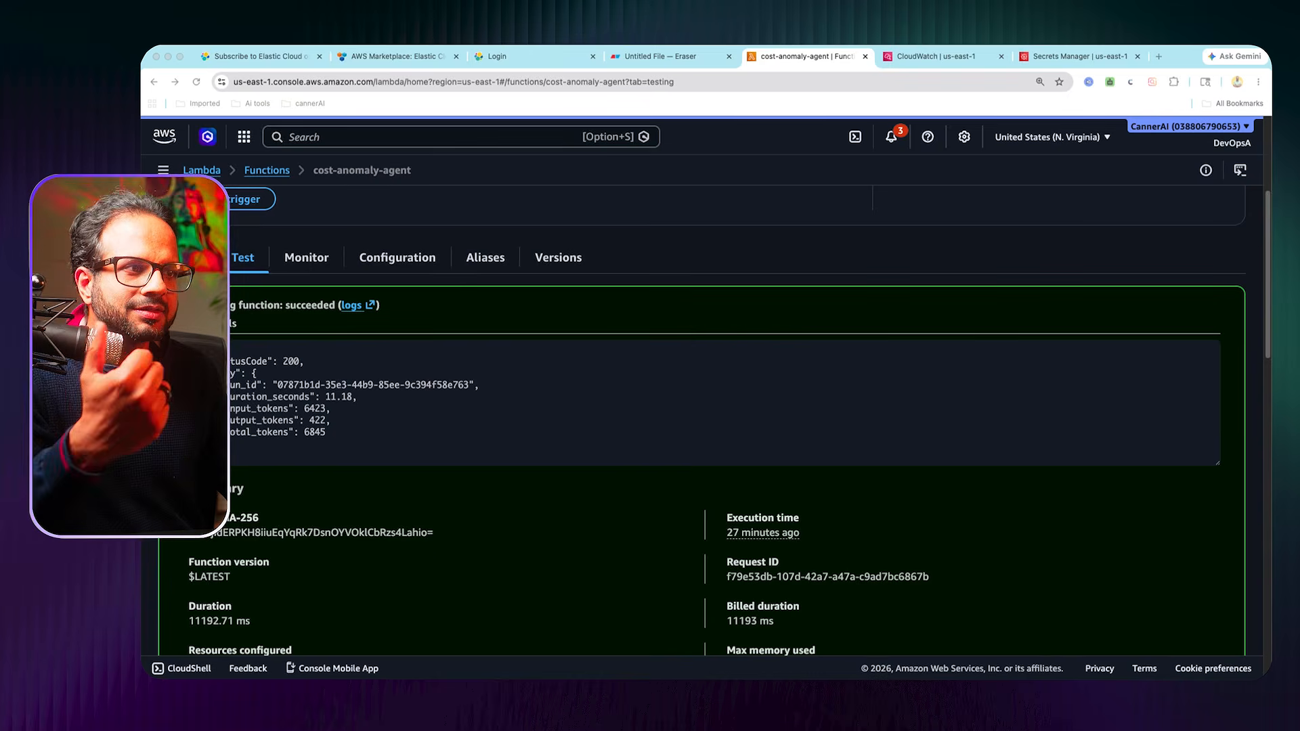
Step: Examine the response and summary of the latest test run, and open its corresponding CloudWatch log group
scroll(730, 420, "up", 1)
left_click(307, 381)
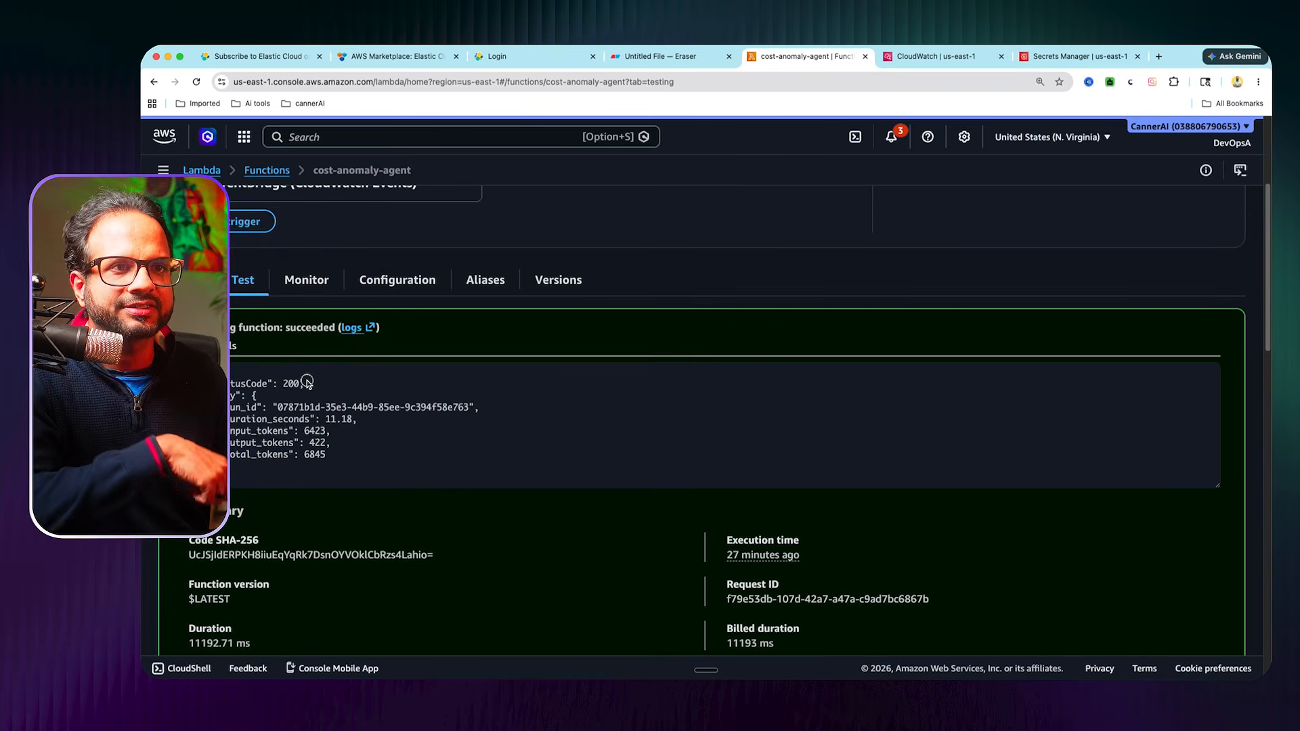
left_click(323, 401)
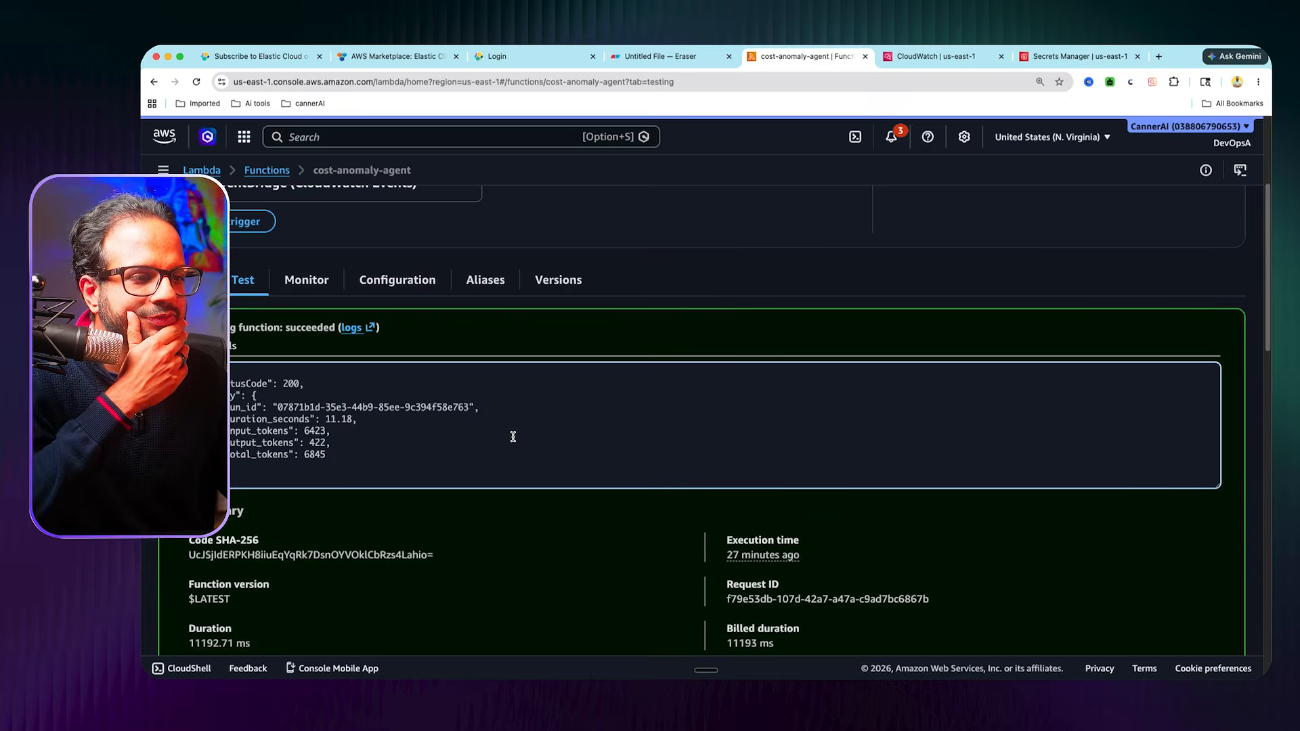
scroll(728, 482, "down", 3)
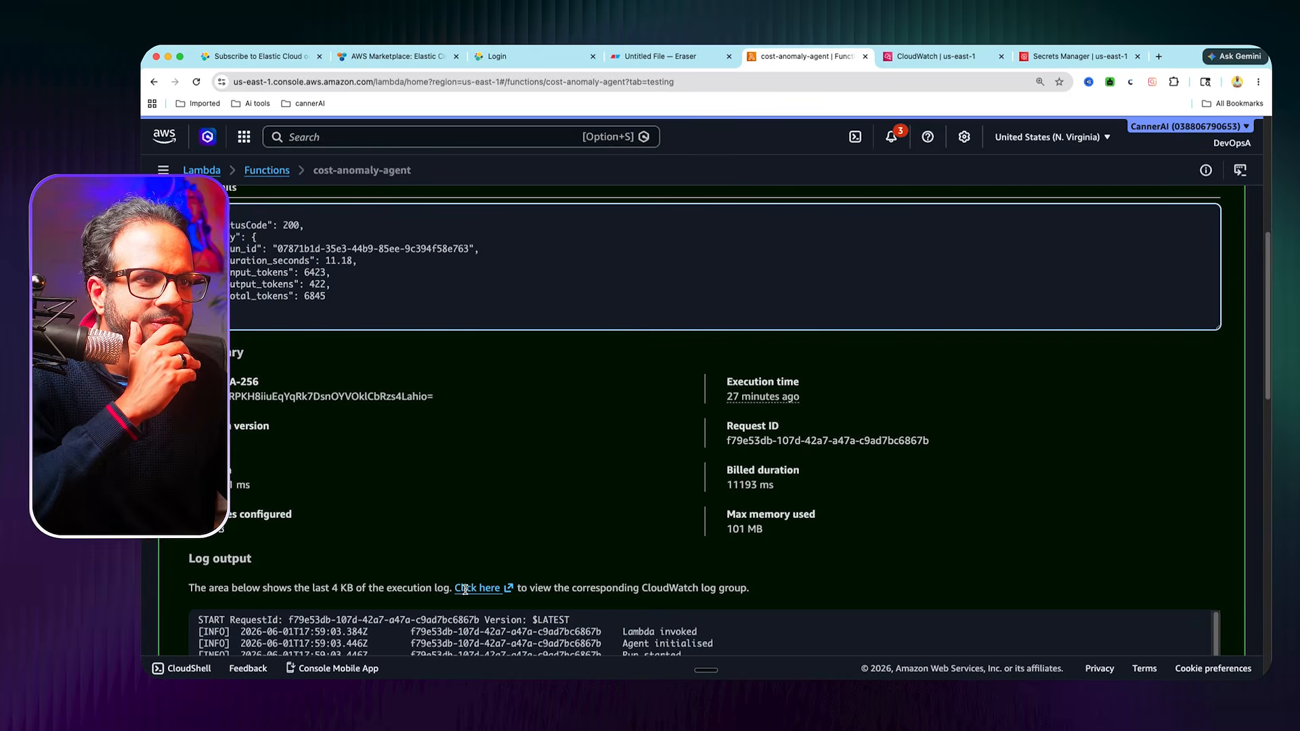
left_click(476, 588)
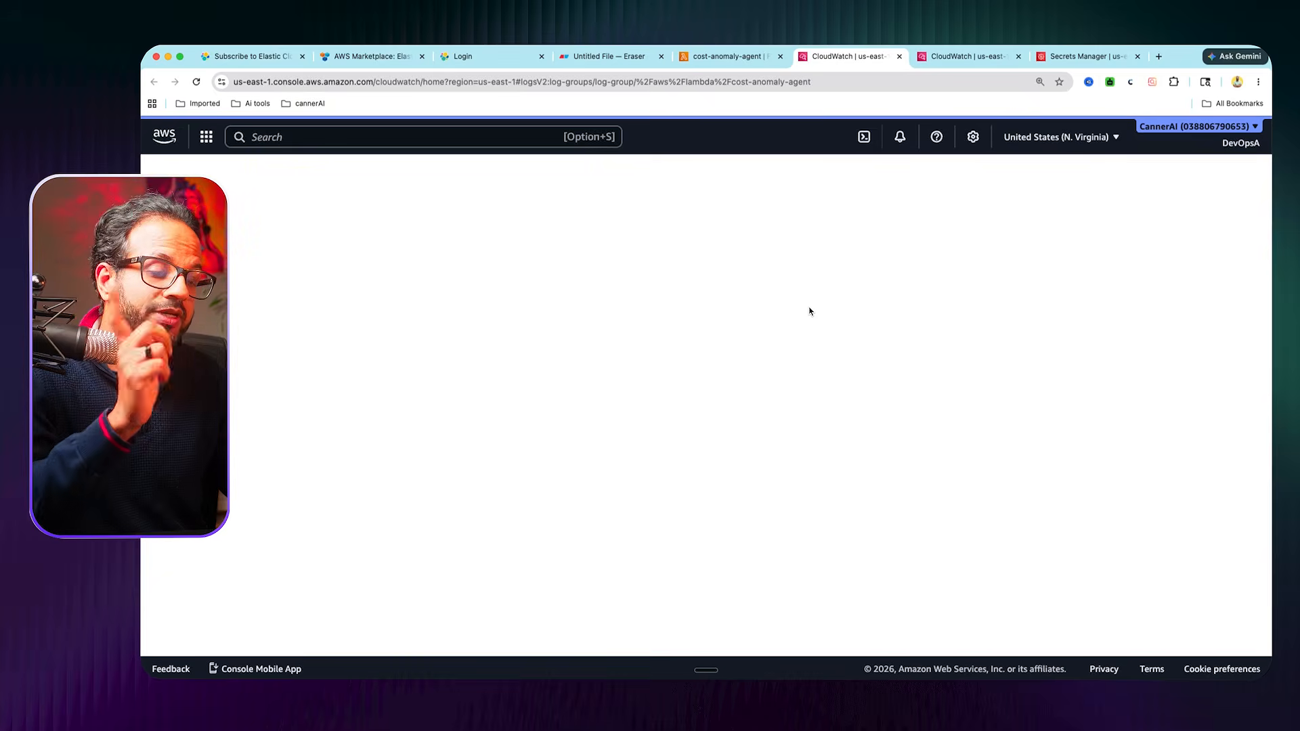
Step: Switch to Slack, showing the general channel, and enlarge its window to read the cost anomaly agent's message
key("ctrl+Up")
left_click(593, 469)
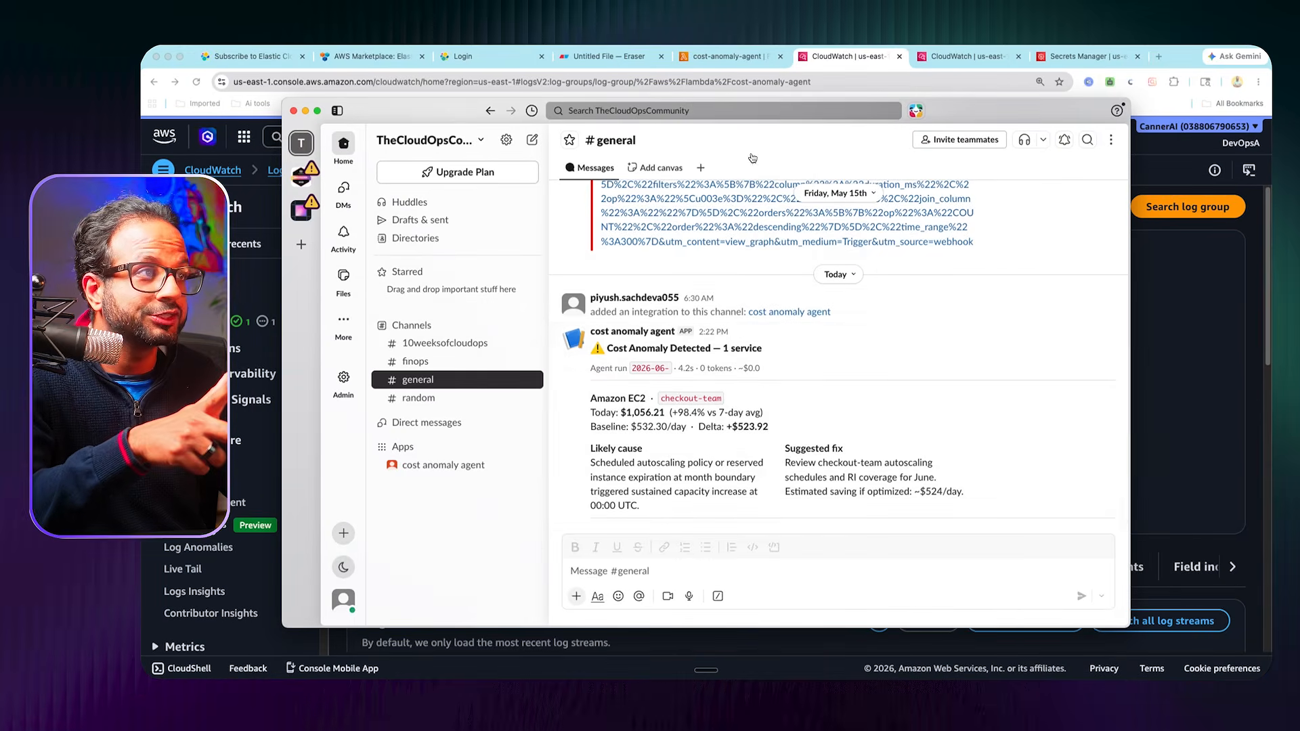
left_click_drag(285, 103, 176, 76)
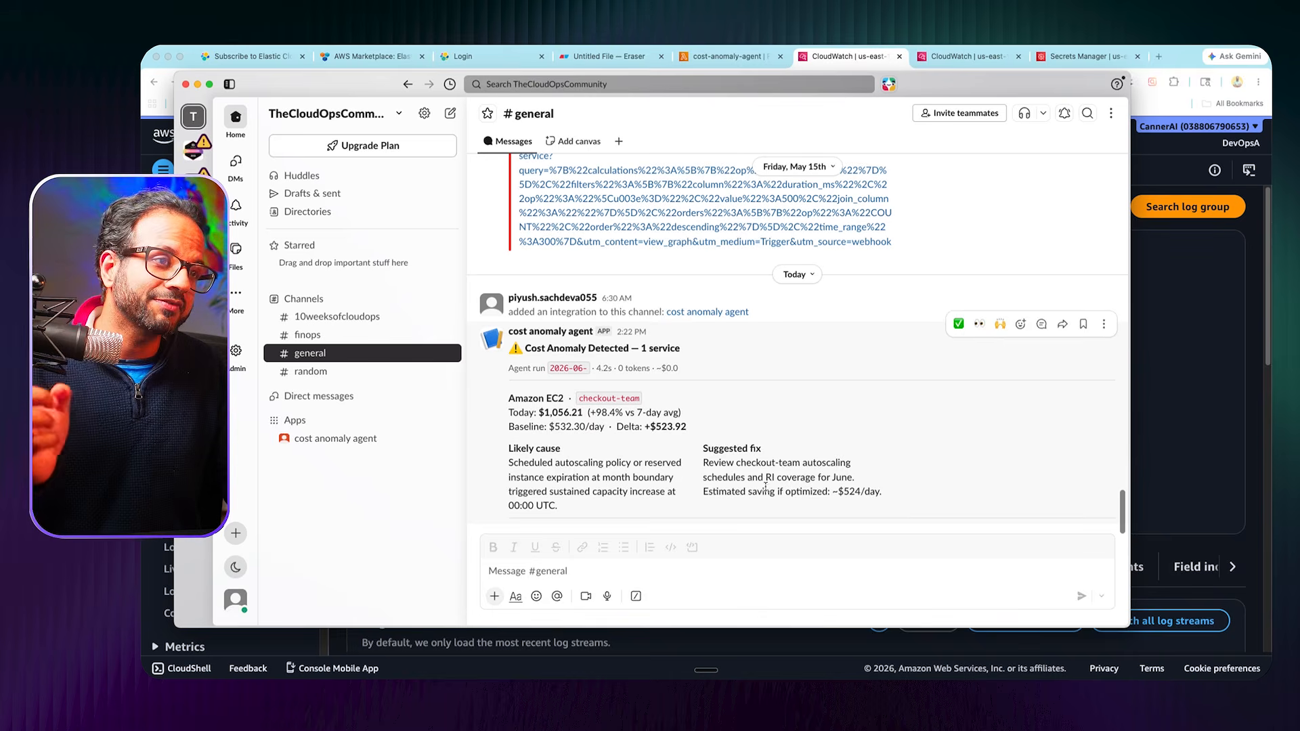
Step: Examine the Amazon EC2 alert's current cost, baseline, likely cause, suggested fix and estimated saving
left_click_drag(506, 412, 582, 410)
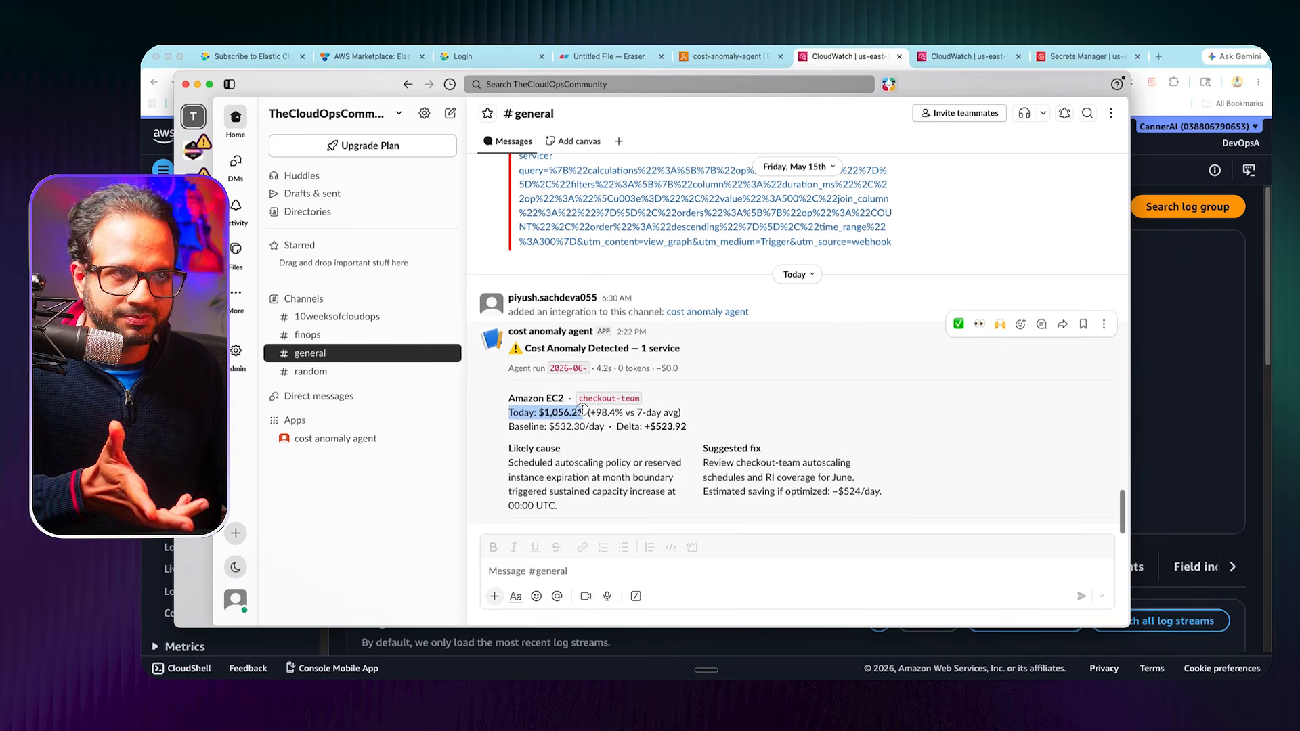
left_click_drag(508, 427, 593, 426)
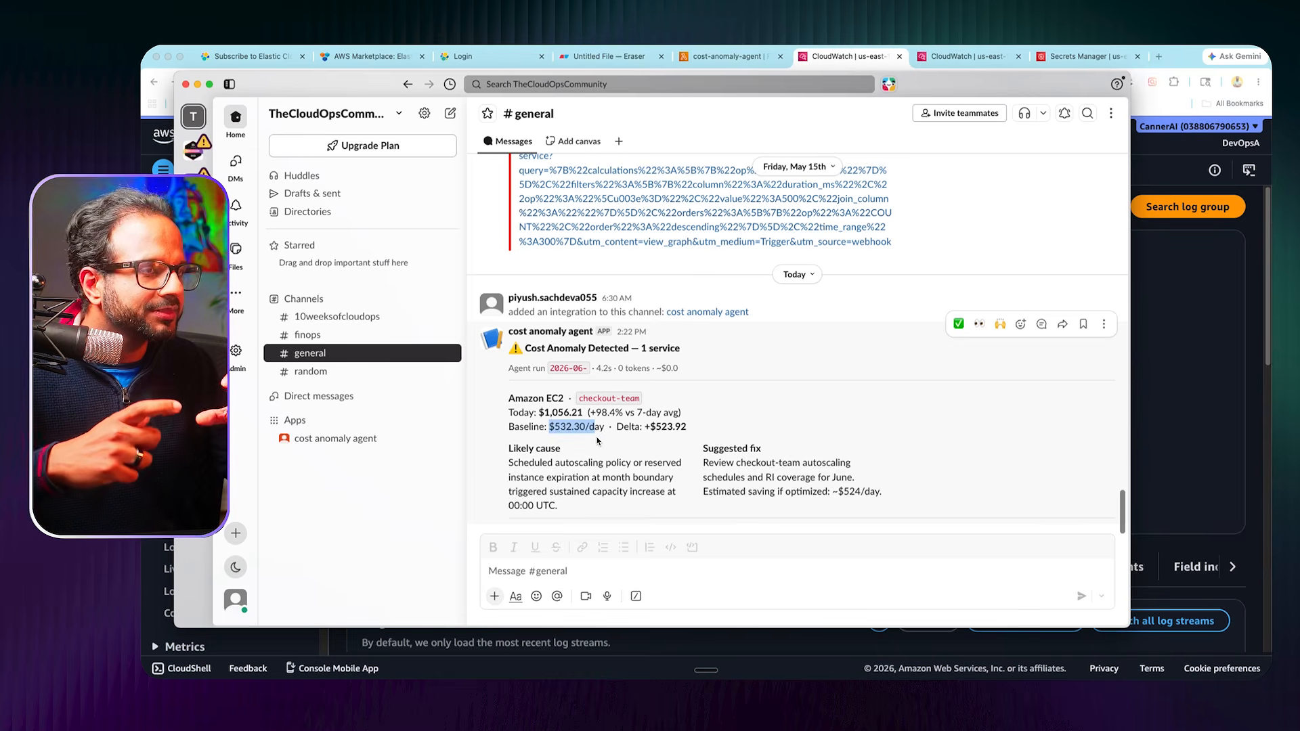
left_click(520, 474)
left_click_drag(509, 463, 665, 505)
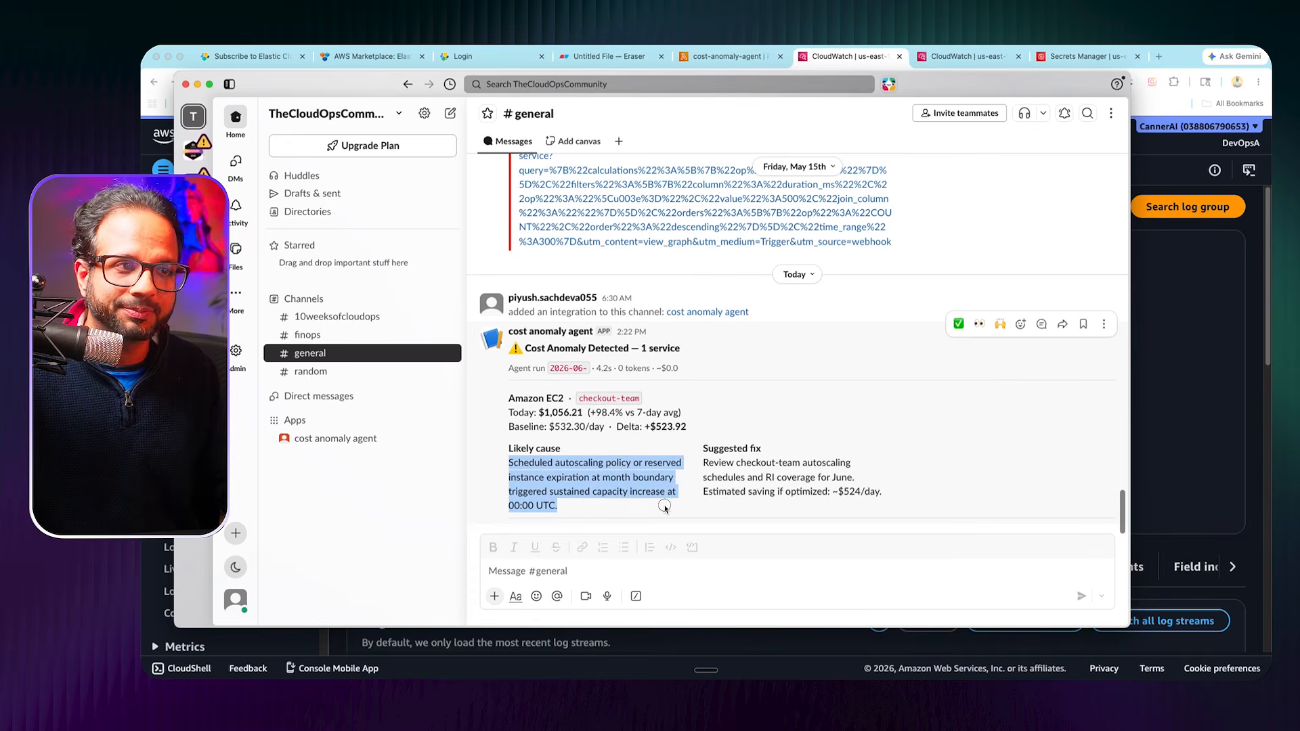
left_click(665, 506)
left_click_drag(705, 462, 831, 492)
left_click(799, 507)
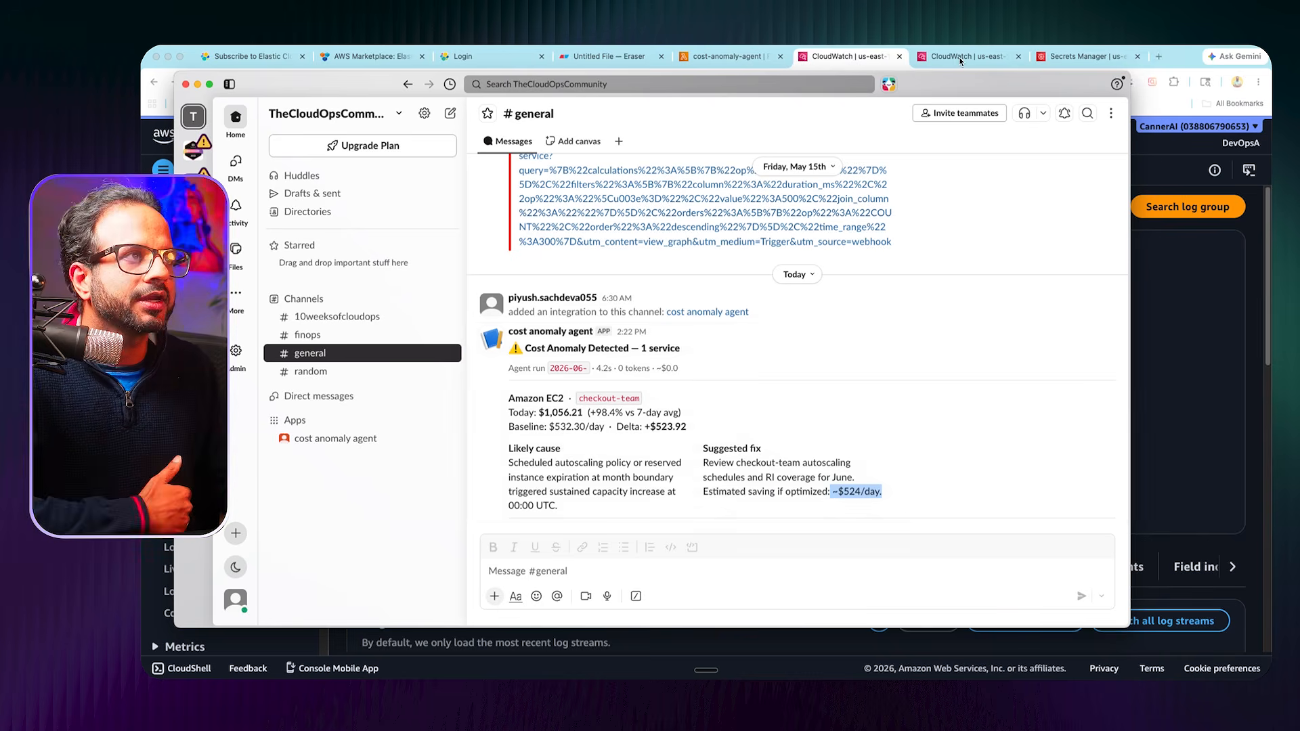
Step: Switch back to Chrome and open the latest log stream in the /aws/lambda/cost-anomaly-agent log group
key("super+Tab")
key("ctrl+Tab")
scroll(653, 375, "down", 5)
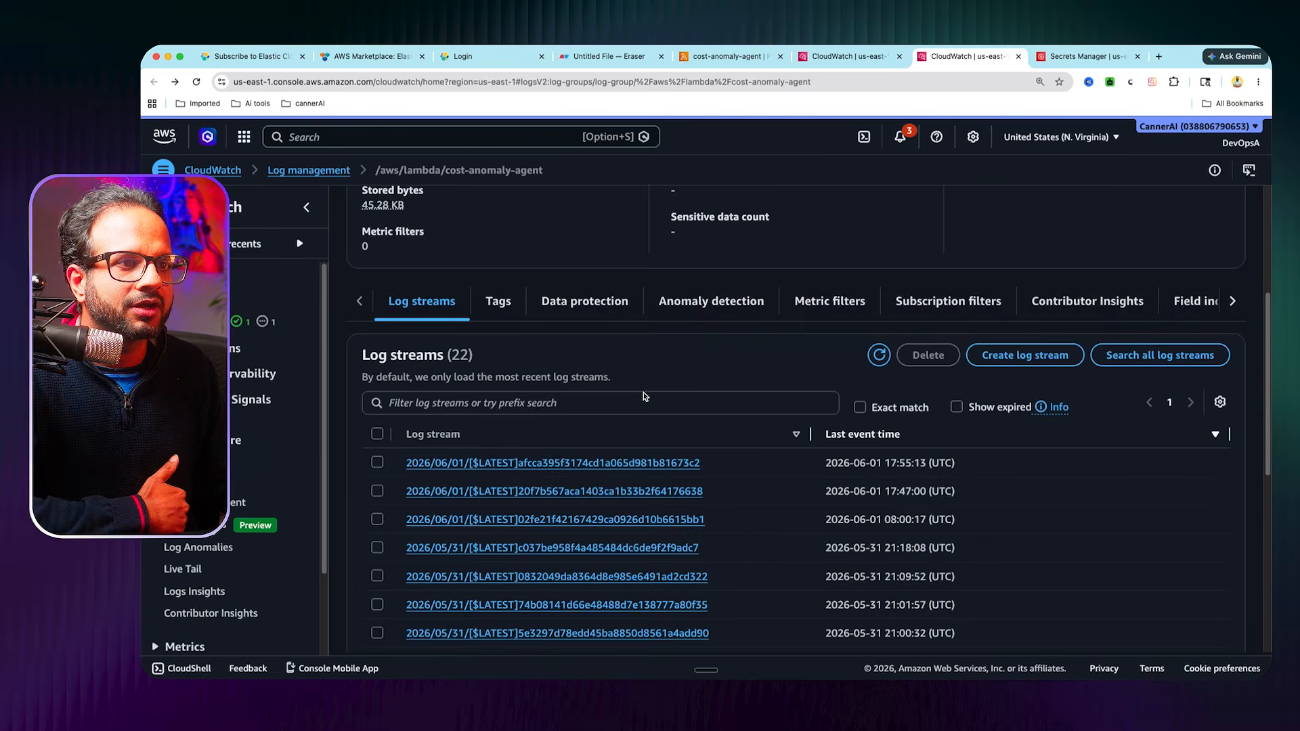
left_click(530, 457)
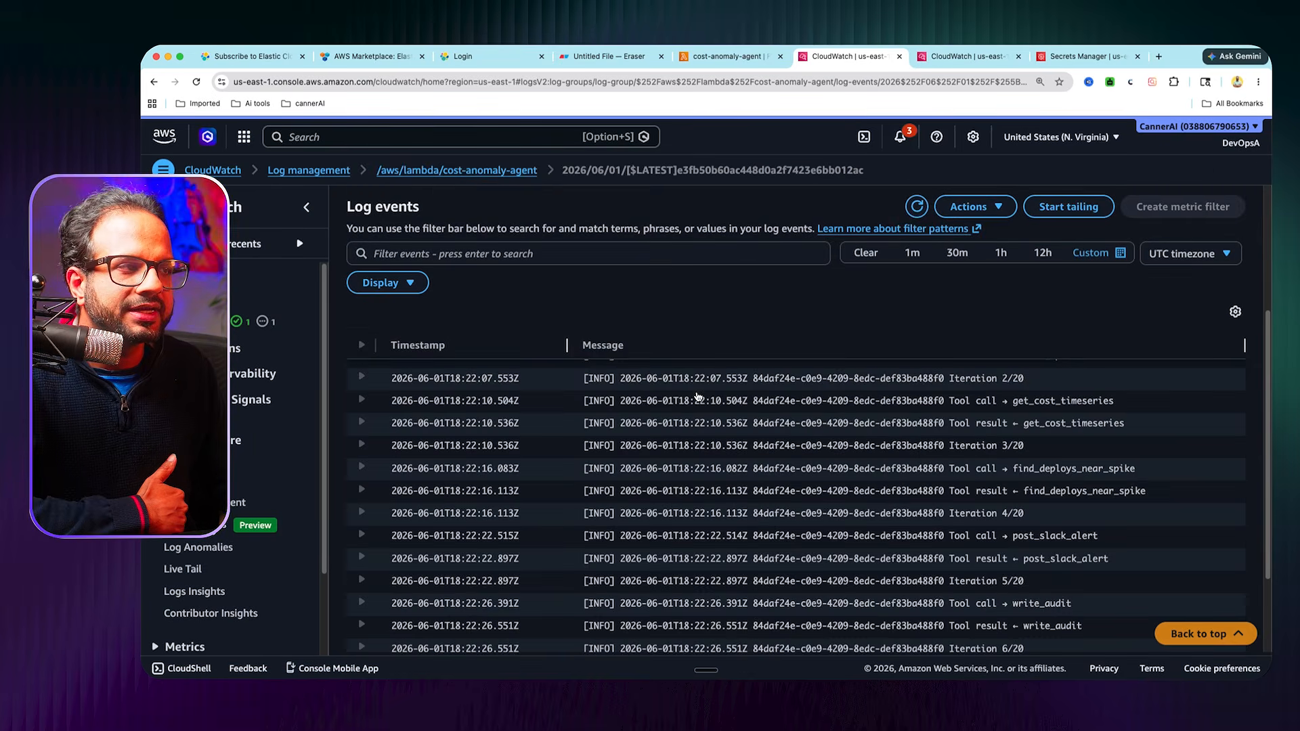
Step: Trace the agent's iterations and tool calls in the log events, through to the post_slack_alert call
scroll(1036, 409, "down", 1)
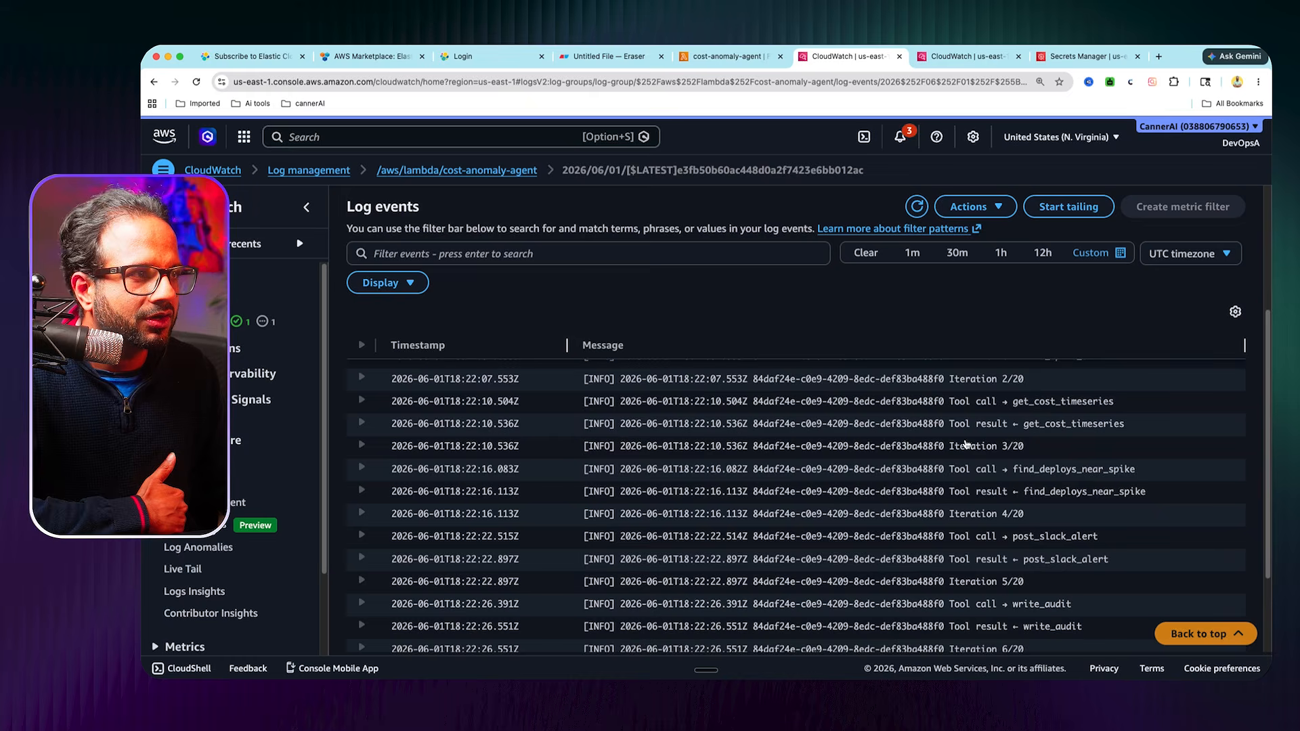
scroll(1053, 405, "down", 3)
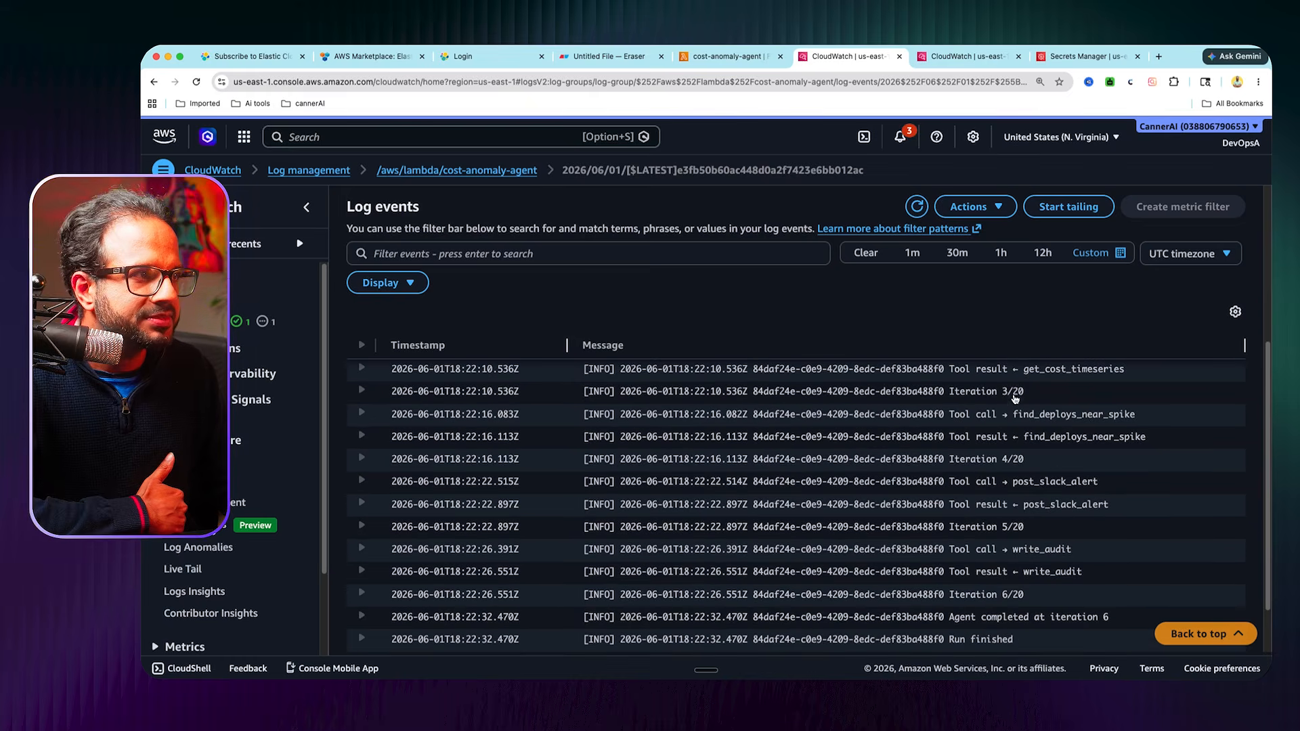
scroll(1058, 410, "up", 3)
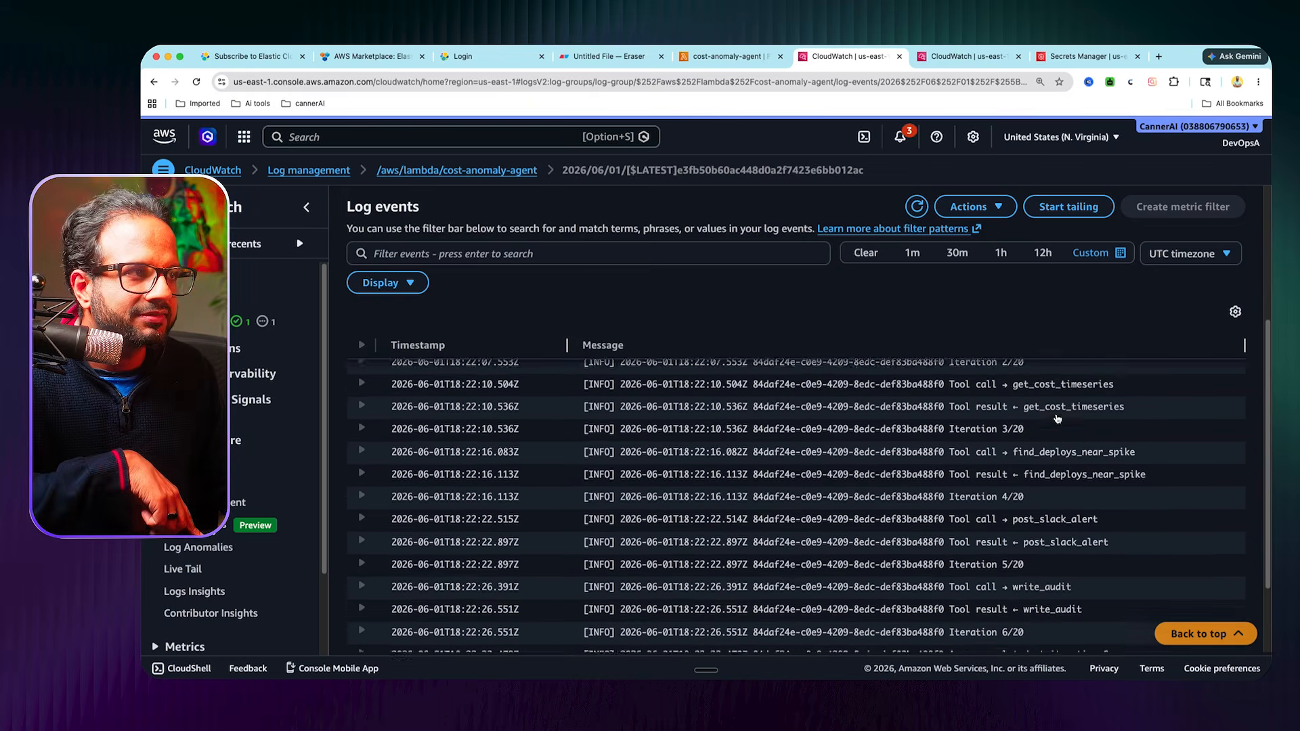
scroll(1048, 433, "up", 2)
scroll(1041, 447, "down", 2)
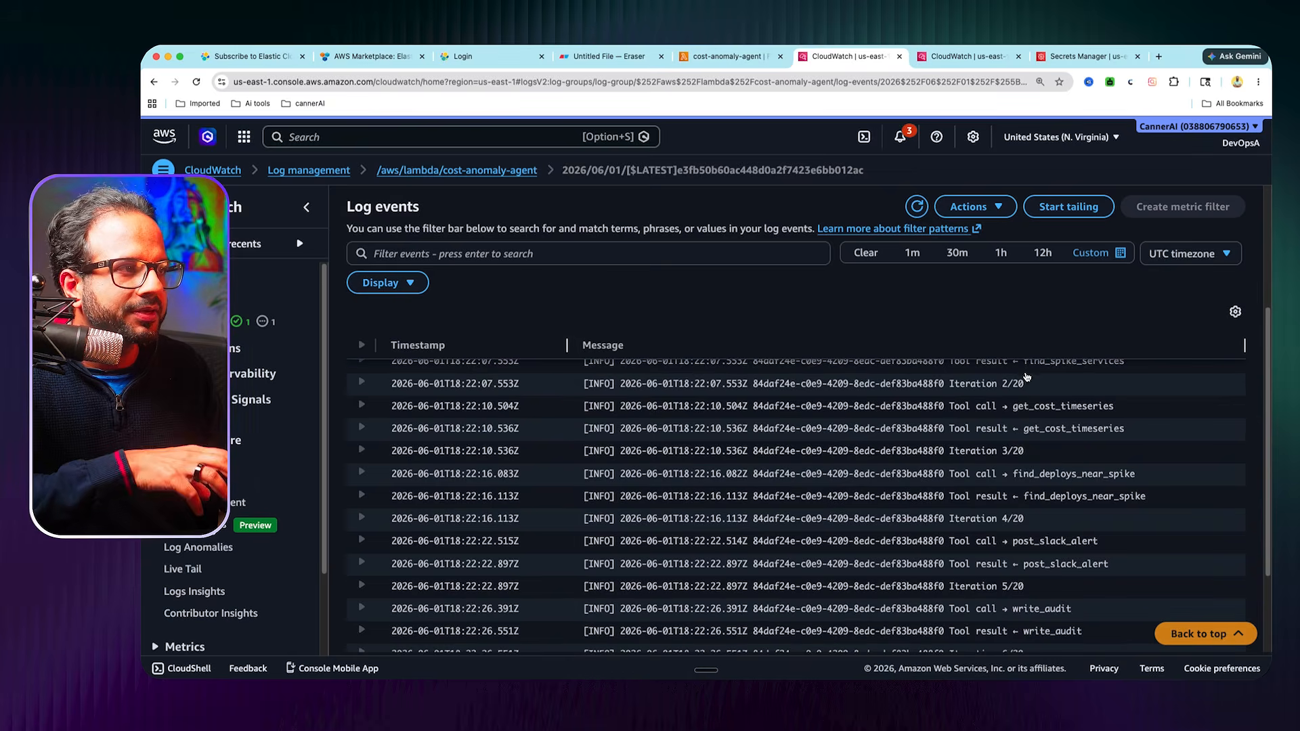
scroll(1076, 457, "down", 2)
left_click_drag(948, 493, 1109, 495)
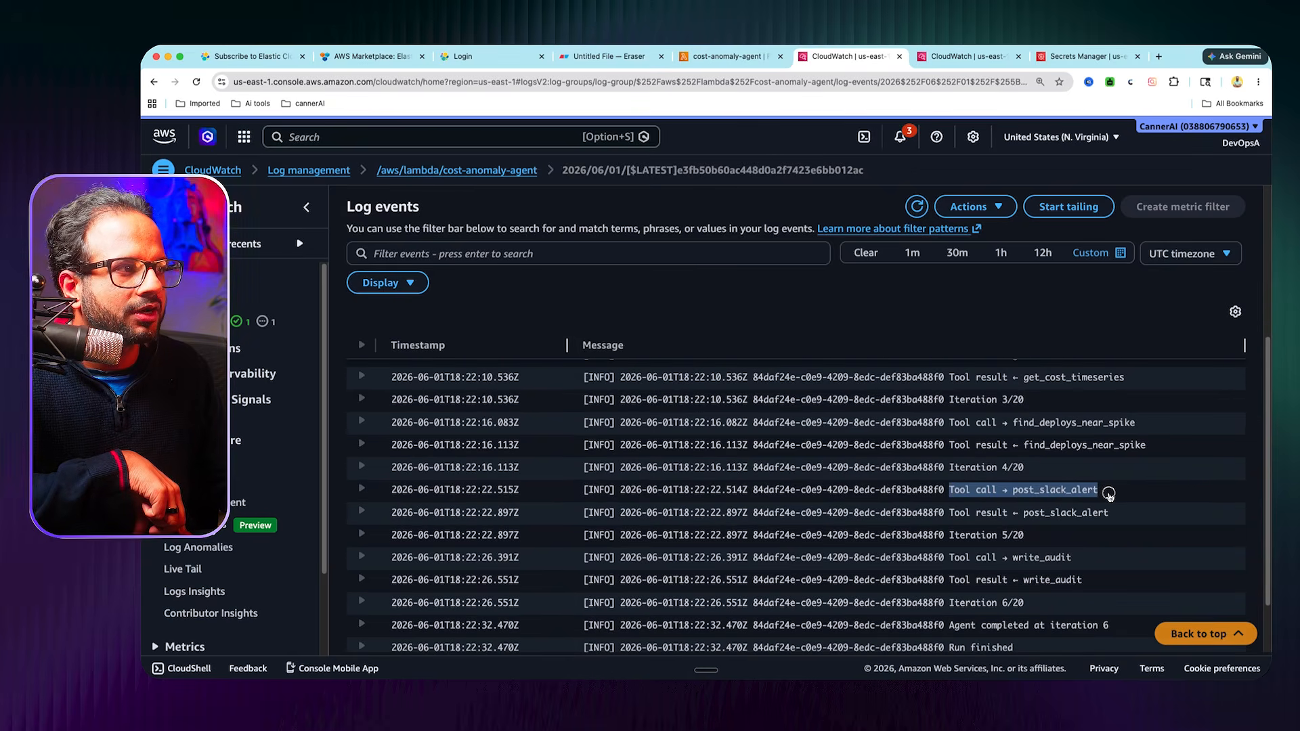
Step: Expand the write_audit tool call event and review the remaining log events to the end of the run
scroll(1097, 498, "down", 1)
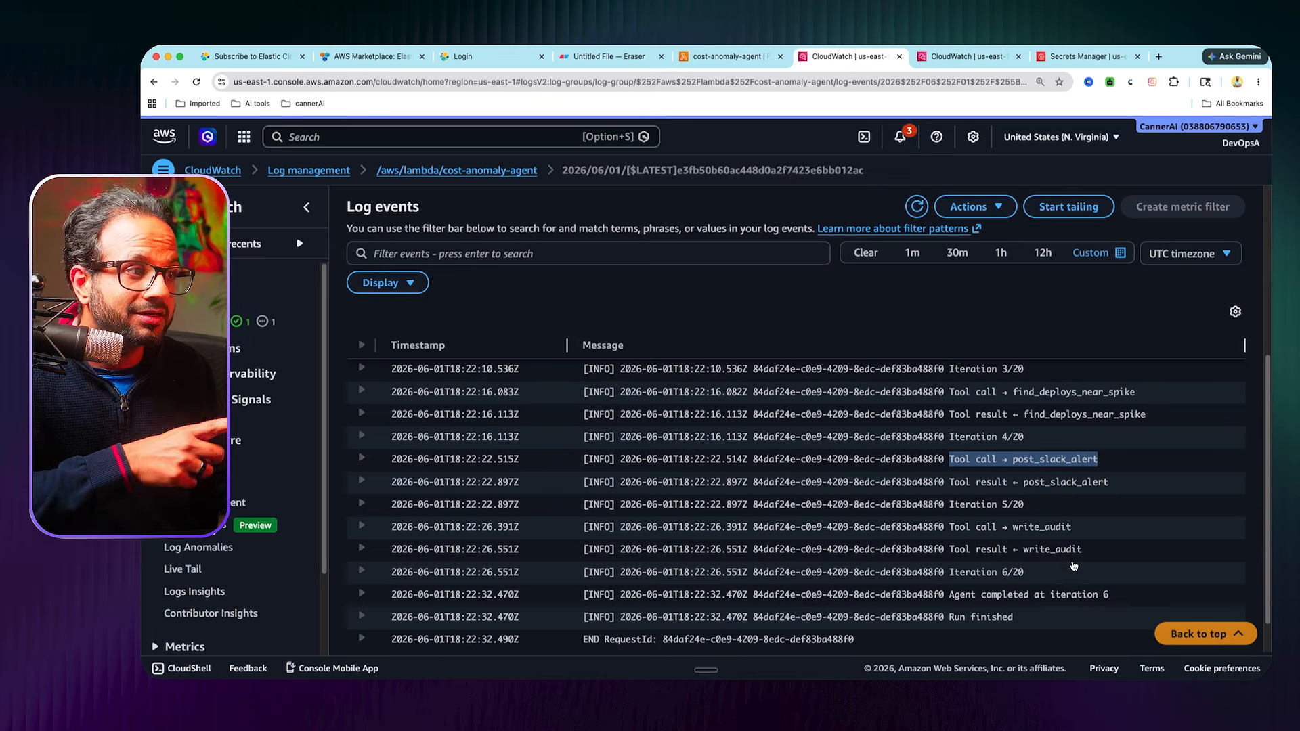
left_click(945, 533)
left_click(1125, 528)
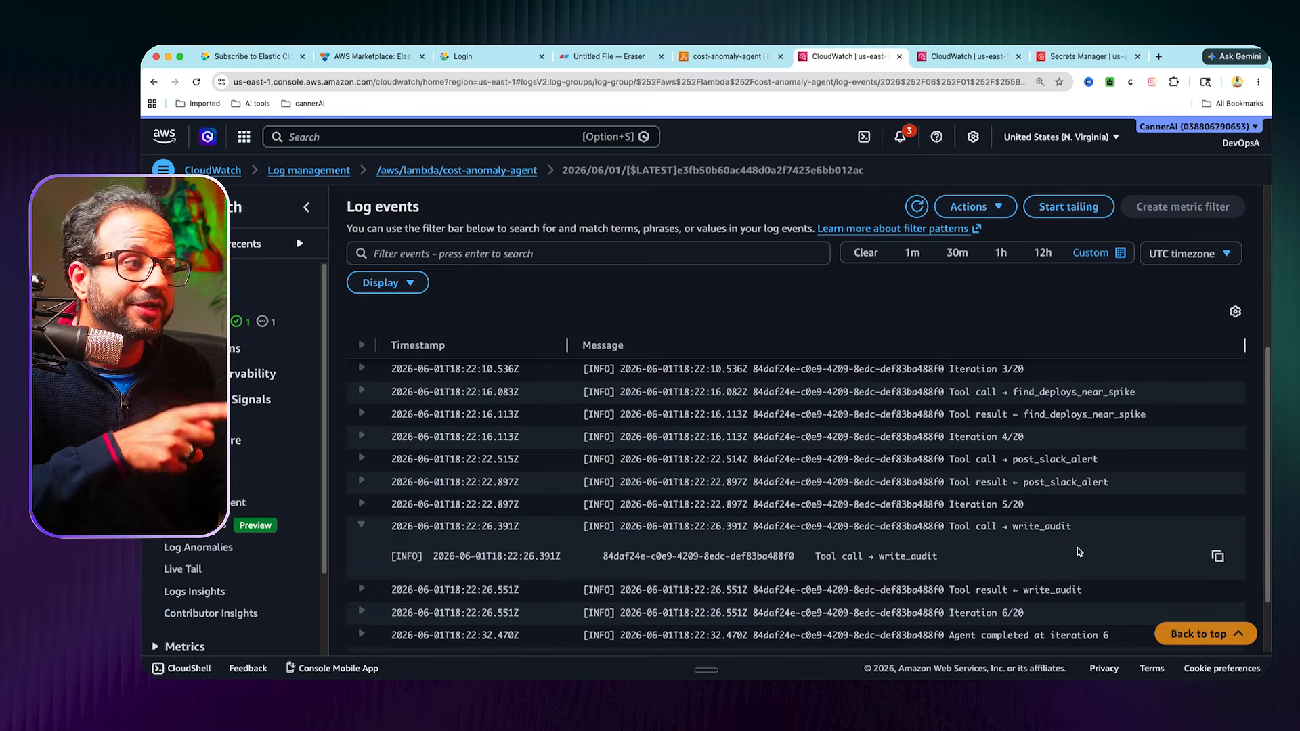
scroll(1079, 552, "down", 3)
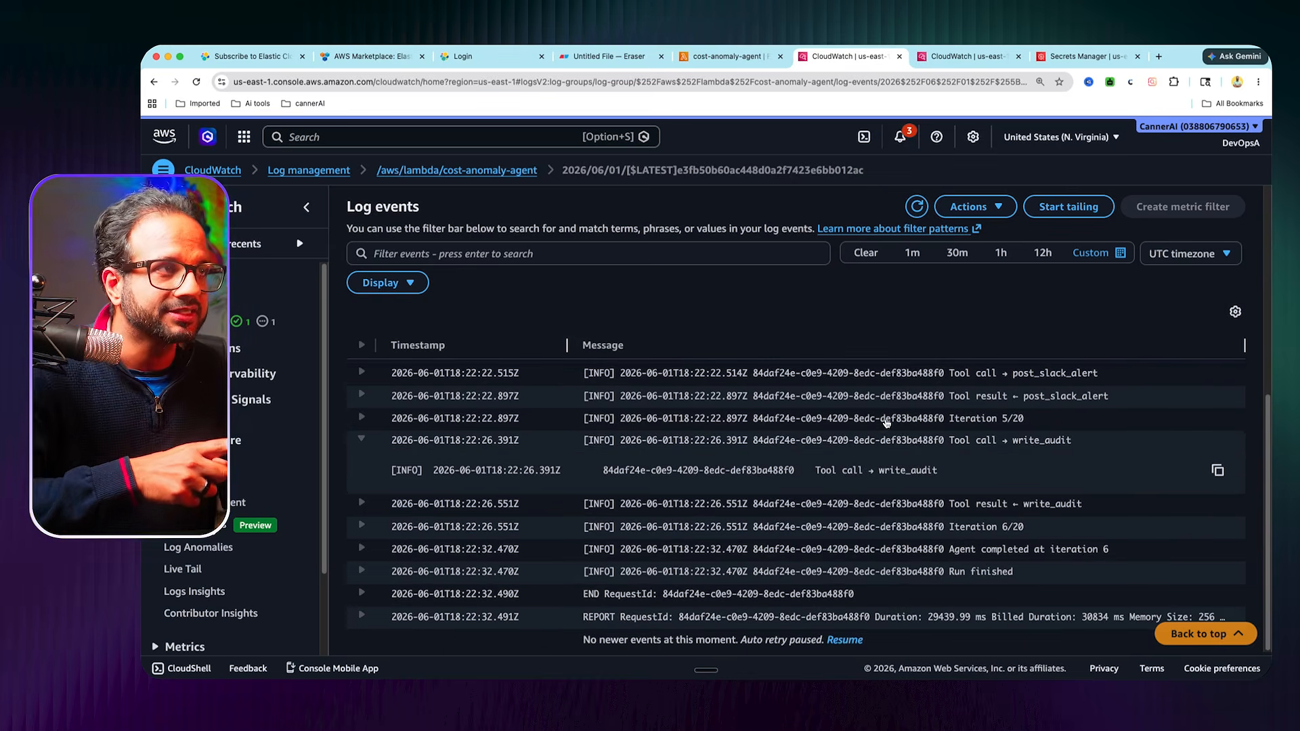
Step: Switch to the Elastic Cloud tab and open the Developer Tools console of My Observability project
left_click(466, 60)
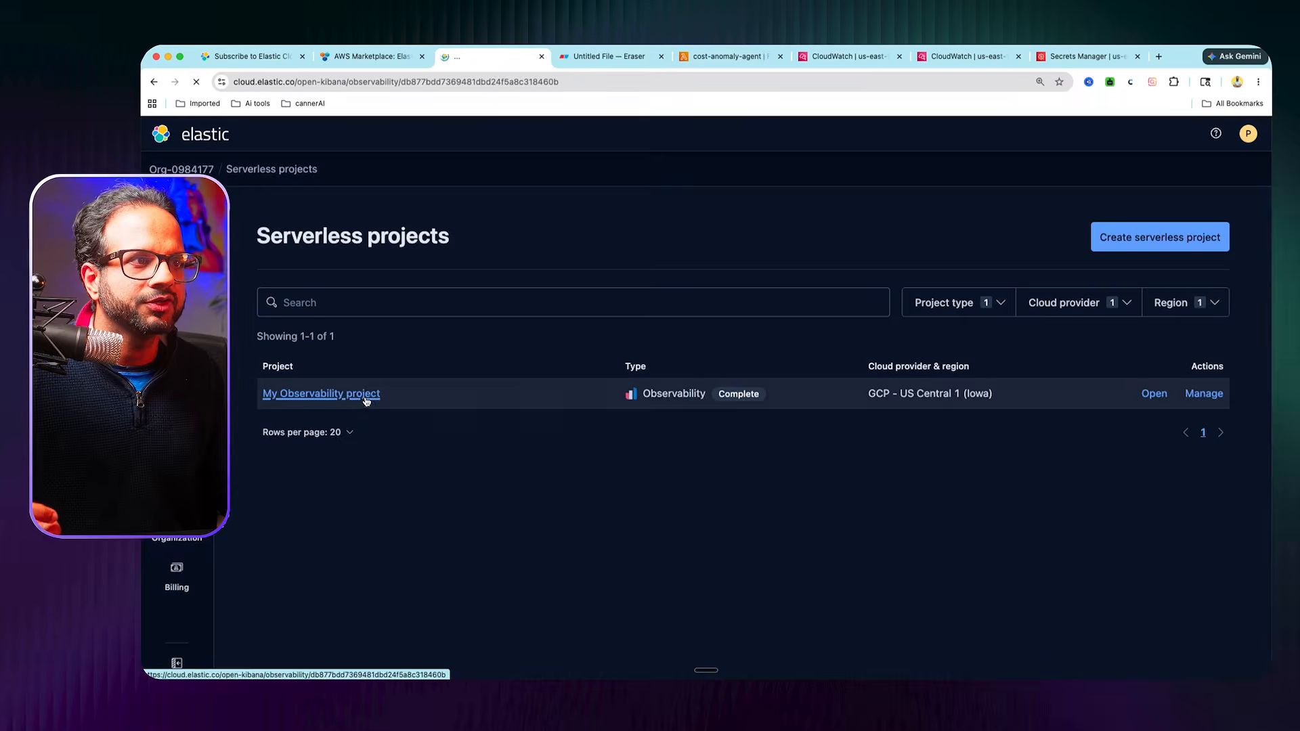
left_click(319, 392)
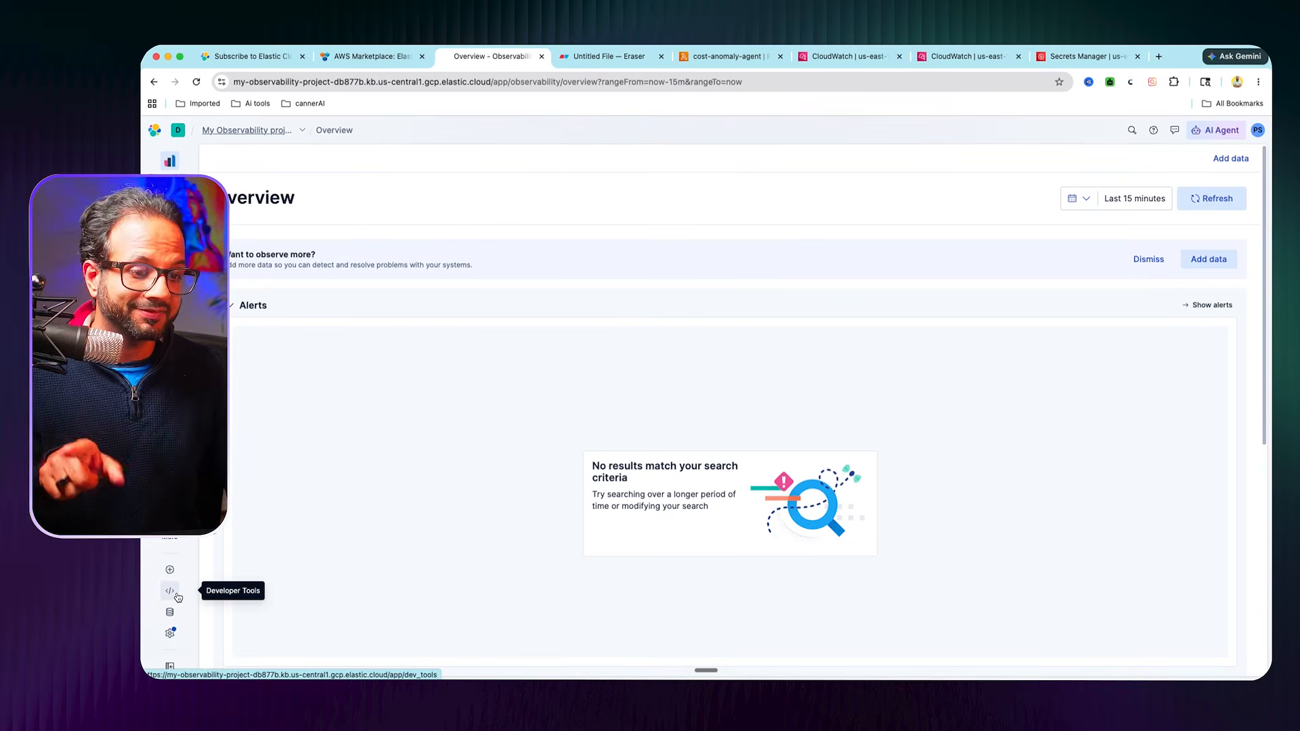
left_click(176, 595)
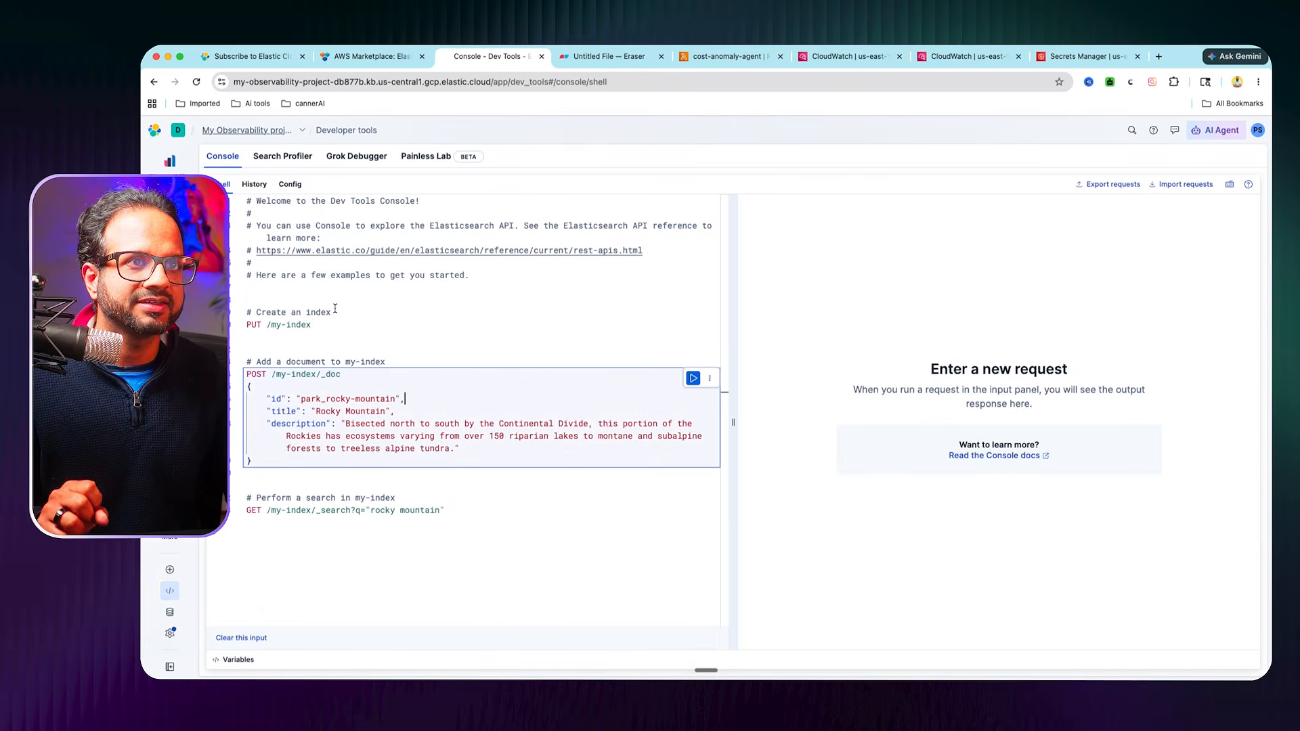
left_click(543, 518)
key("ctrl+a")
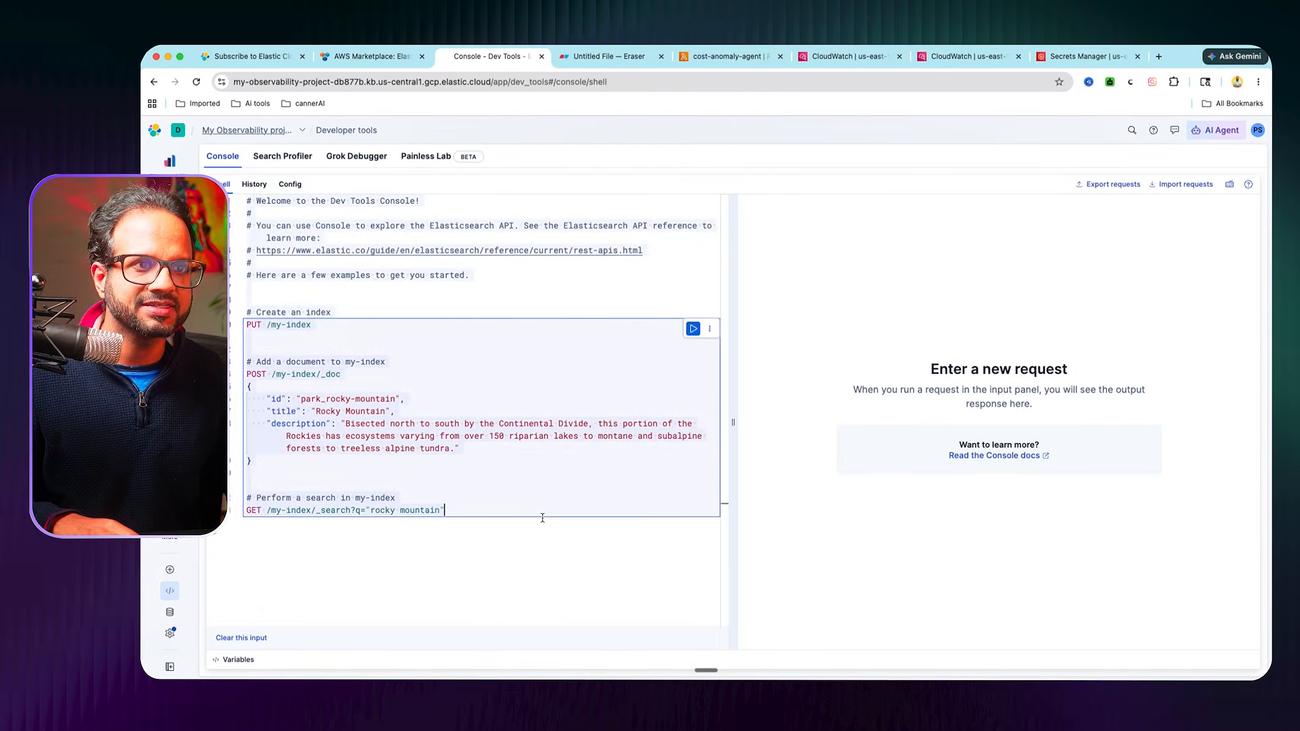
type("GET cost-anomaly-audit-*/_search {   \"sort\": [{\"@timestamp\": {\"order\": \"desc\"}}],   \"size\": 1 }")
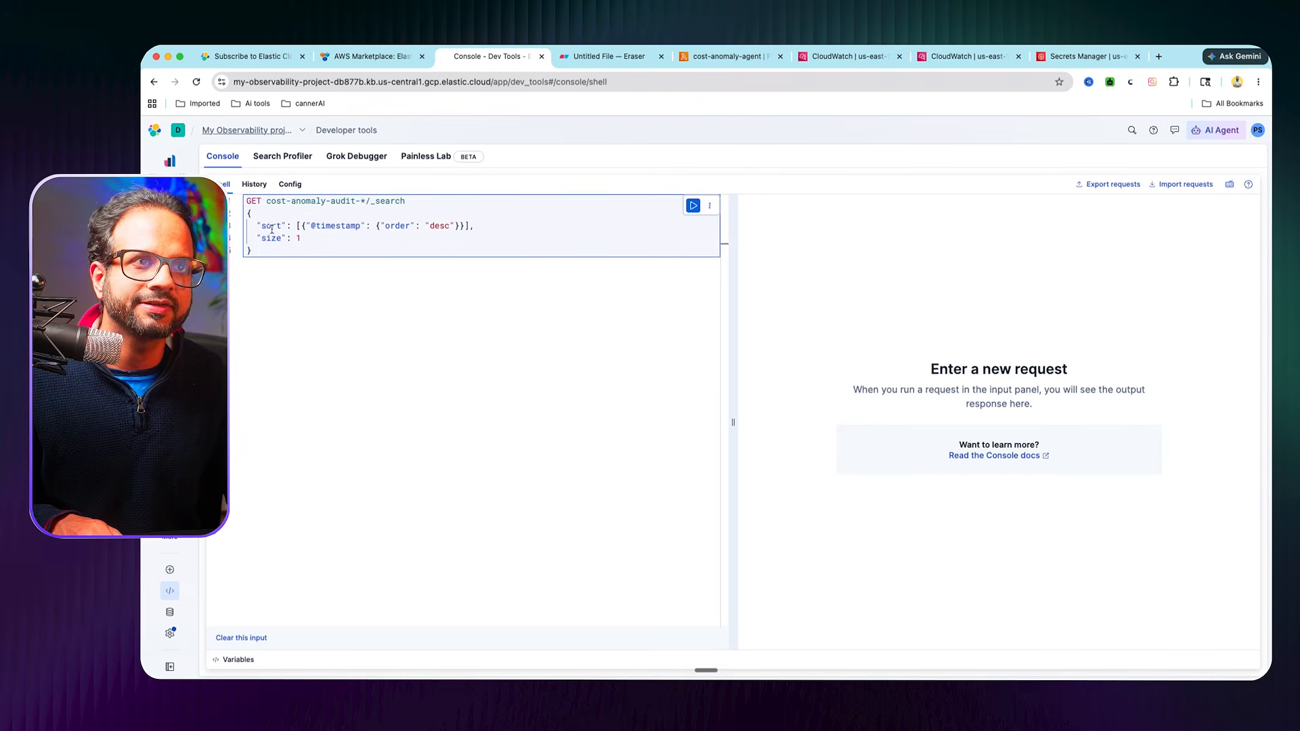
left_click(693, 206)
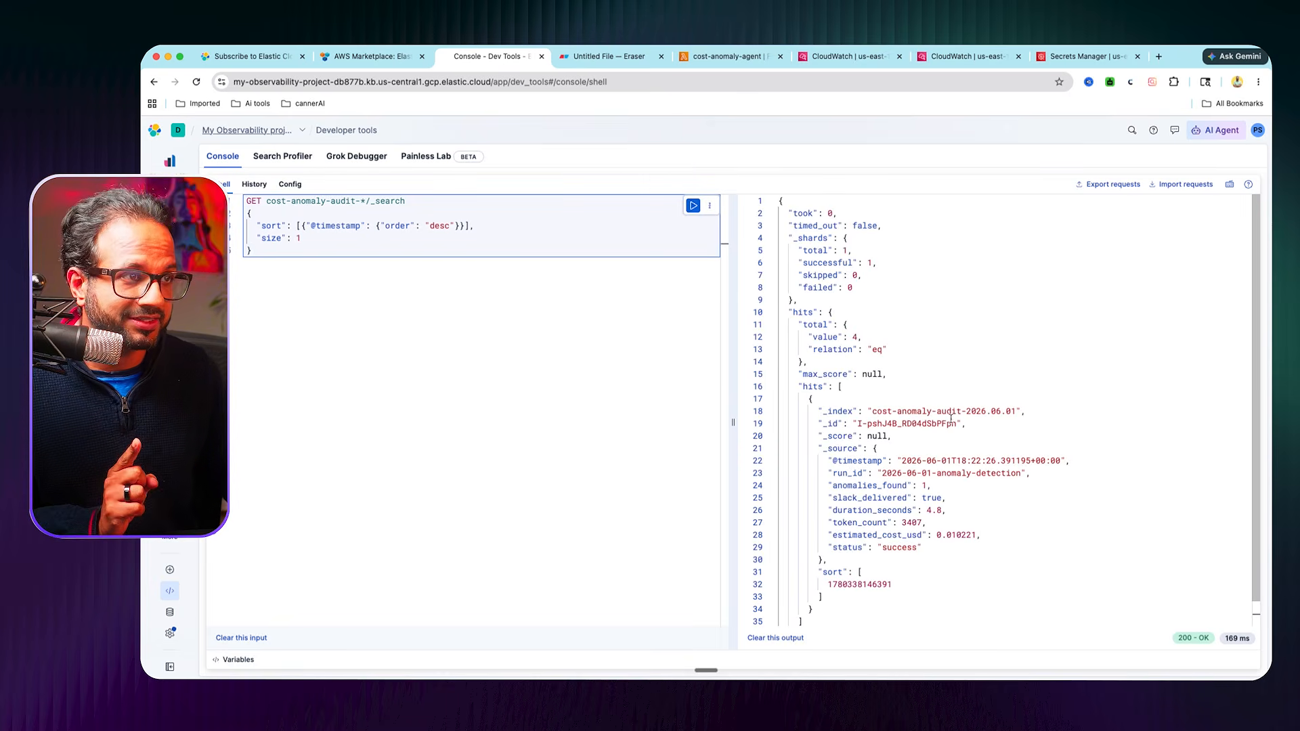
Step: Examine the returned audit record's index, ID, anomalies found, Slack delivery, duration, token count, estimated cost and status
left_click_drag(1057, 411, 826, 406)
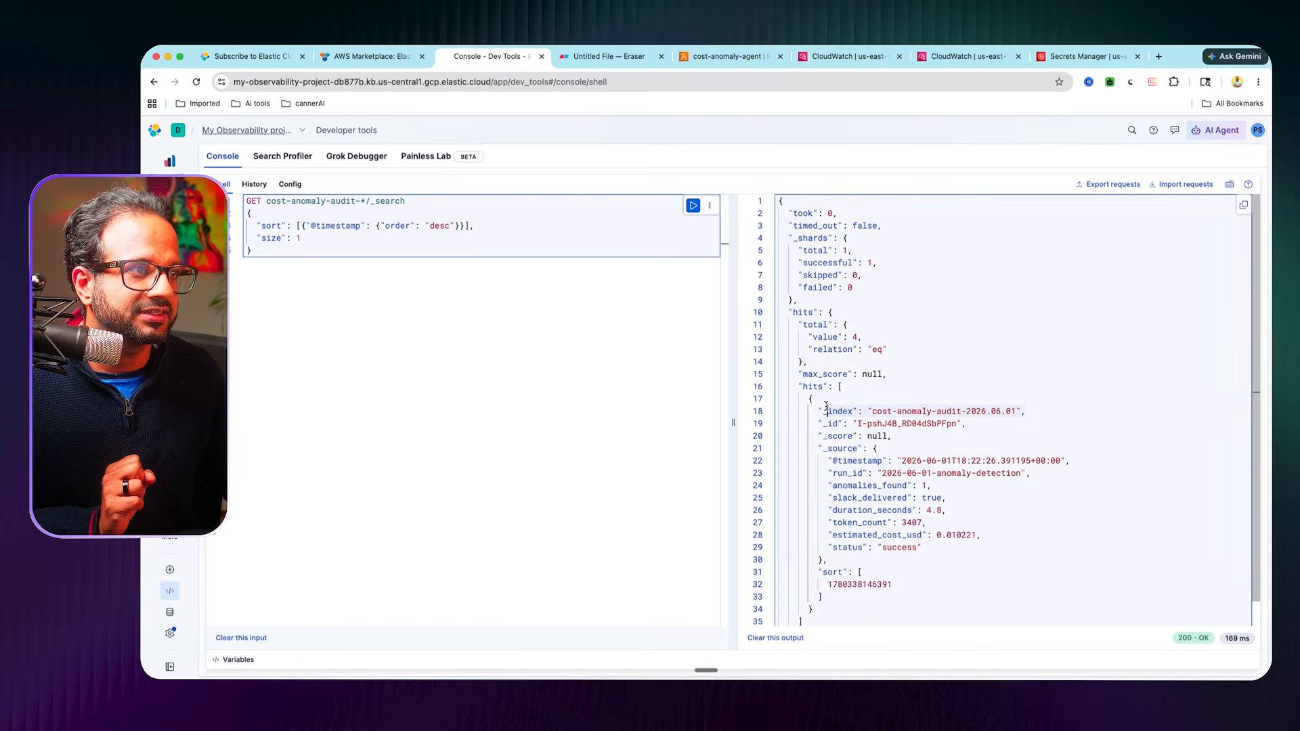
left_click_drag(994, 428, 814, 424)
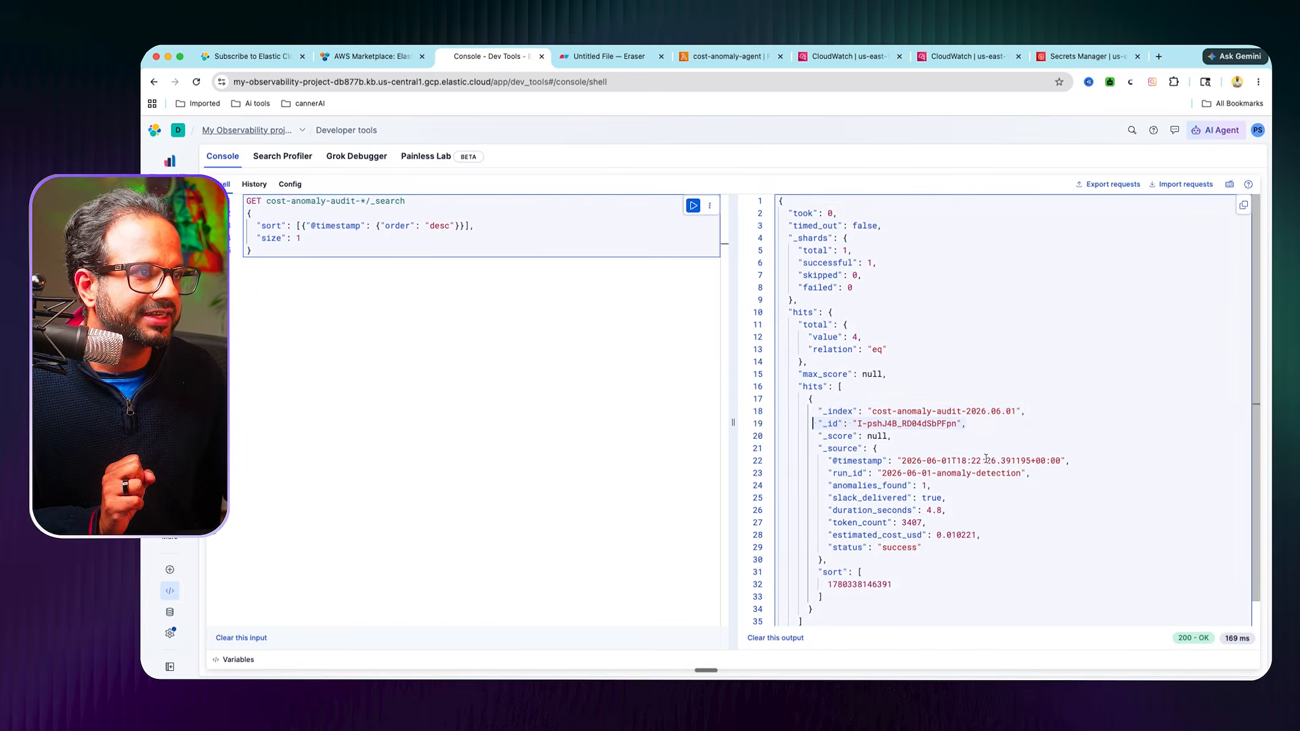
left_click_drag(830, 487, 951, 482)
left_click(1014, 498)
left_click(1029, 512)
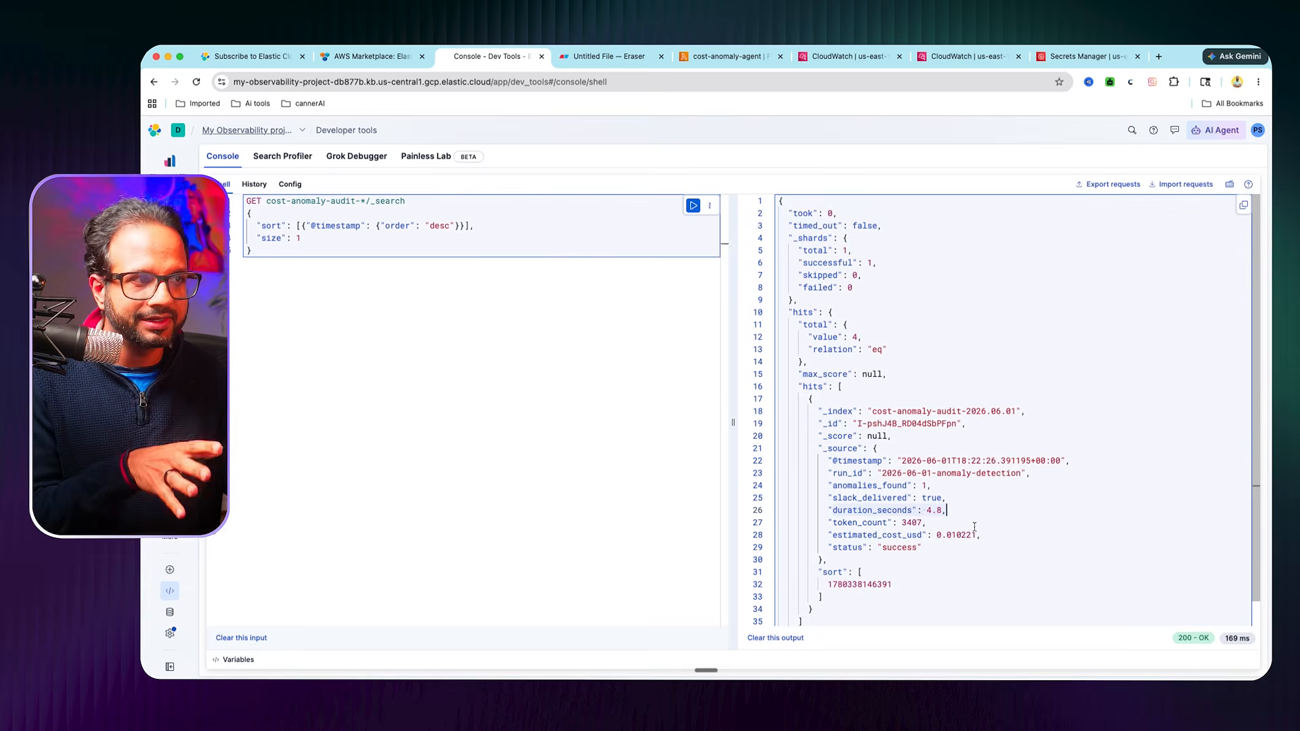
left_click(828, 547)
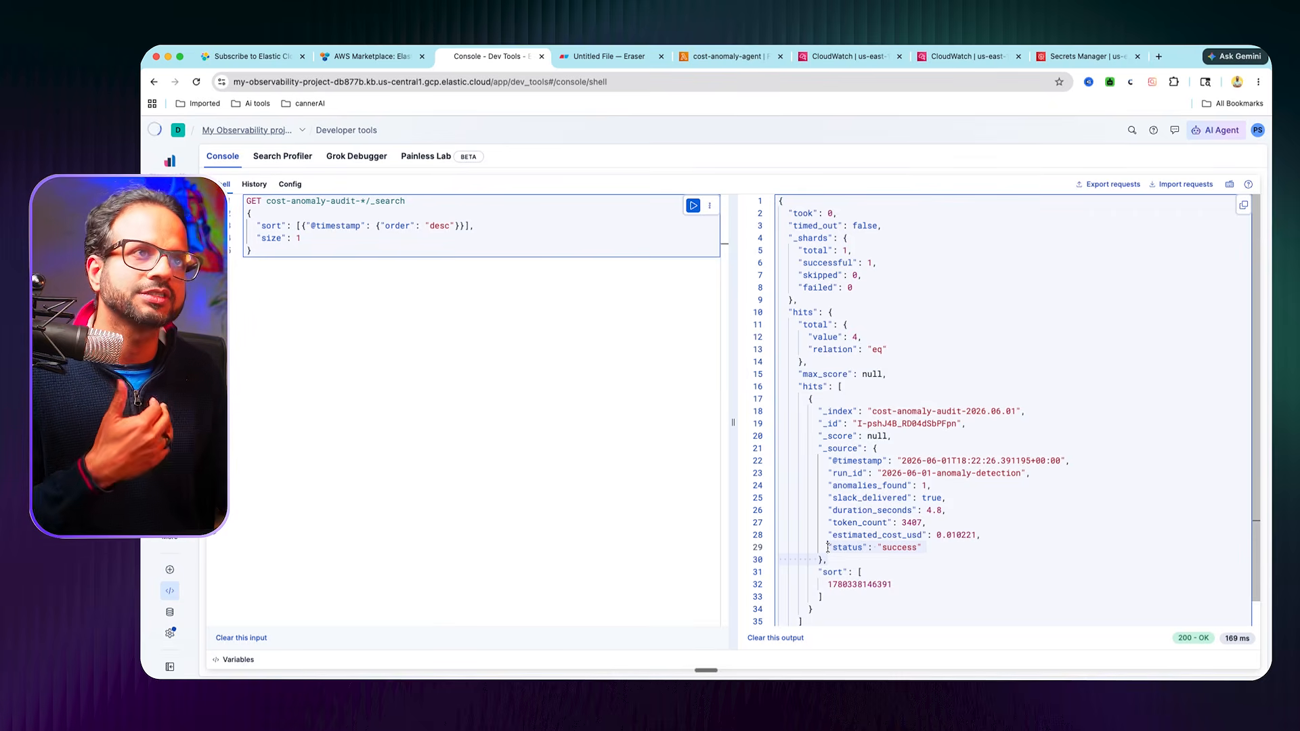
key("super+Tab")
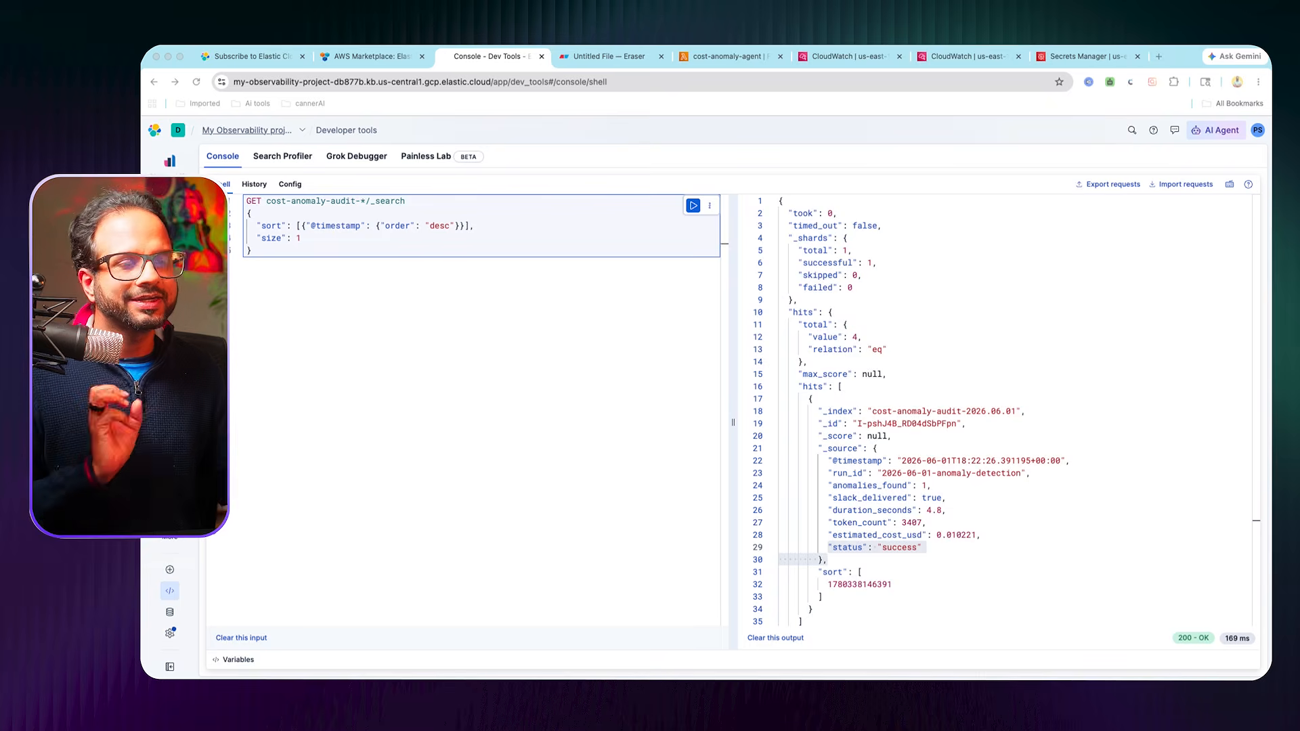